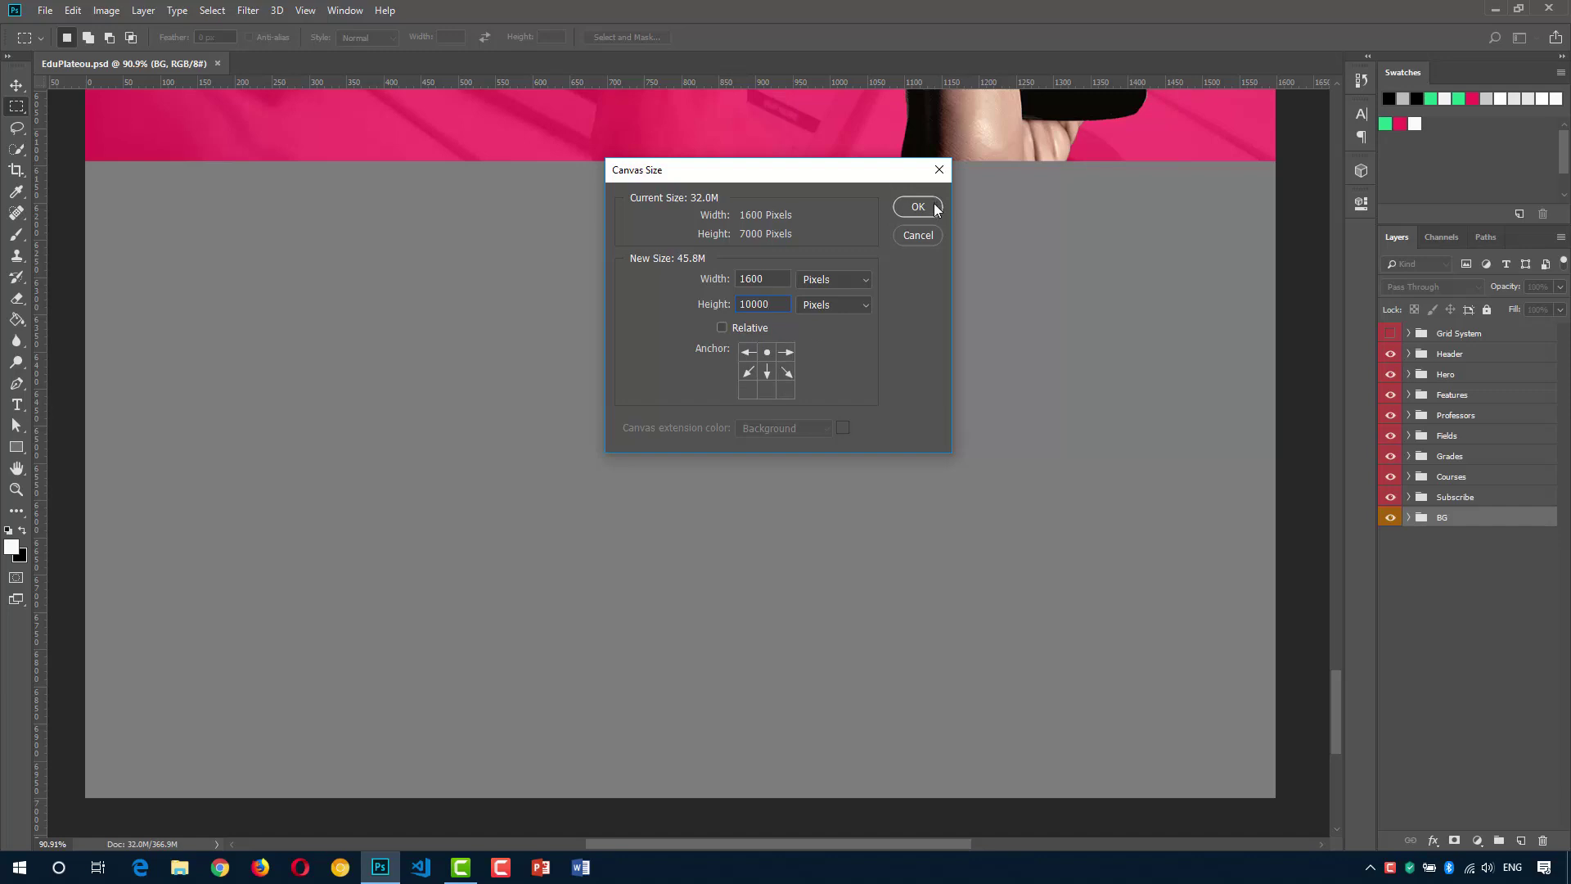
Extend the canvas height to 10000 pixels and place a duplicate of the Fields group between Subscribe and BG.
left_click(918, 207)
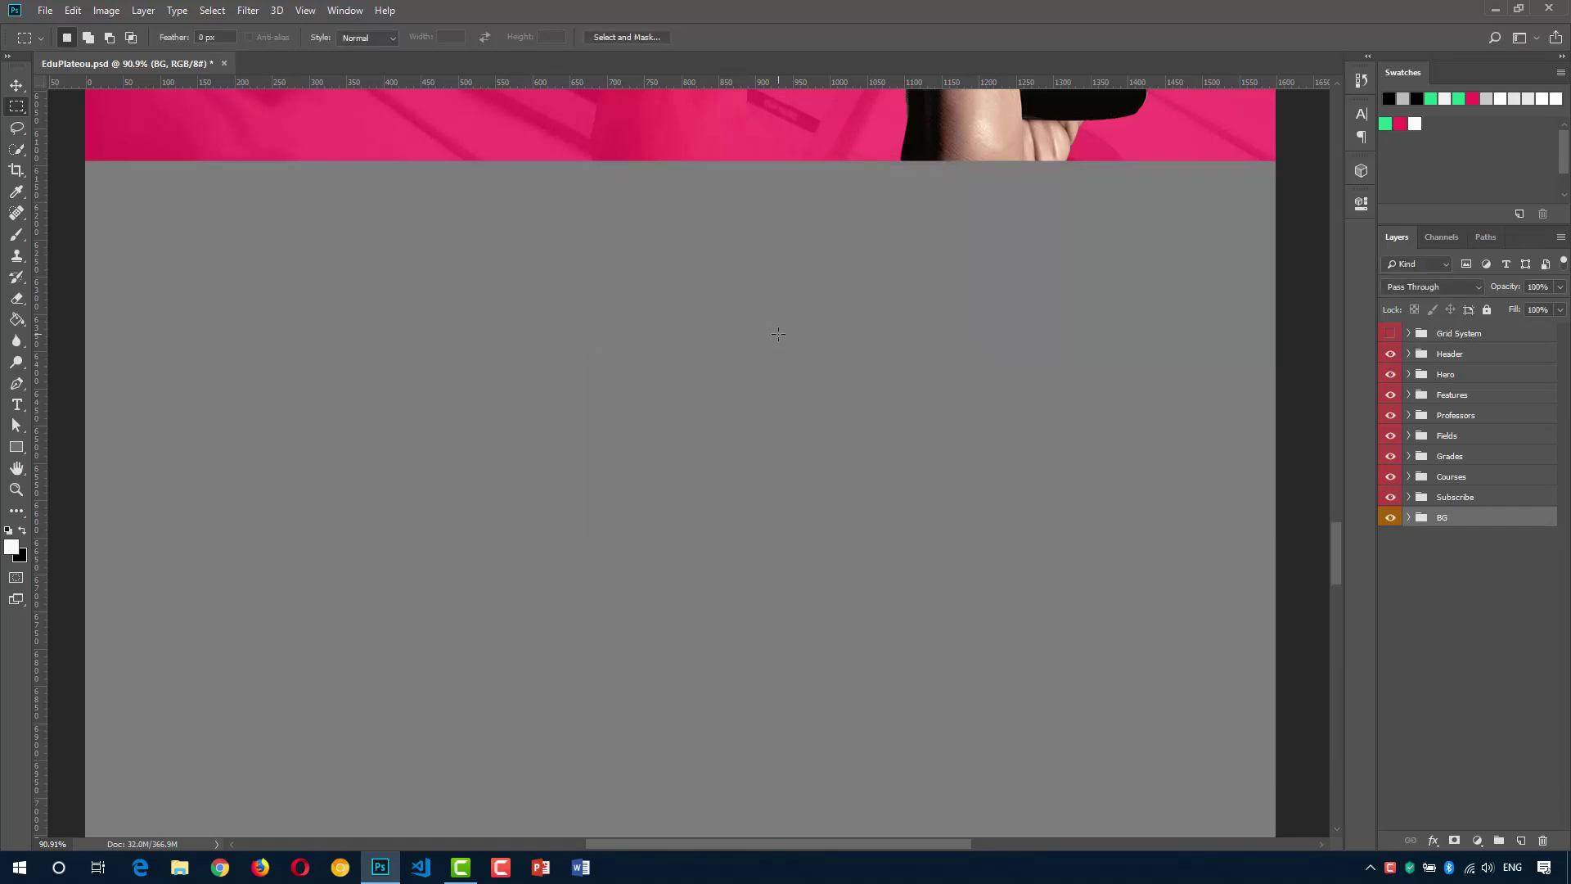
left_click(1455, 442)
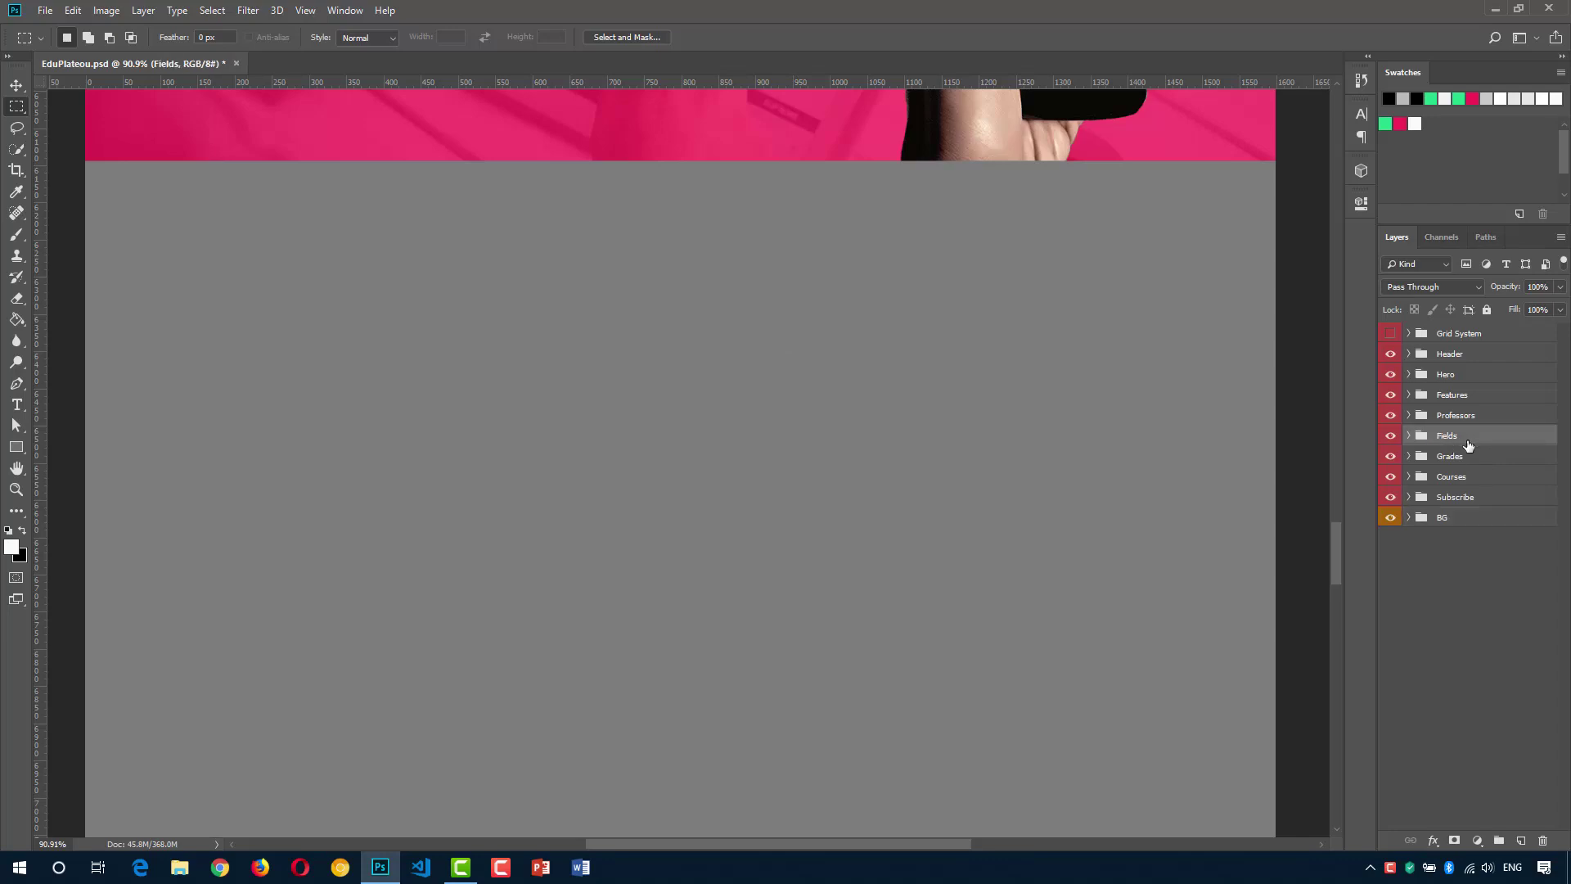
key("ctrl+j")
left_click_drag(1467, 439, 1465, 528)
Rename the duplicated Fields group as Facilities.
double_click(1461, 519)
type("F")
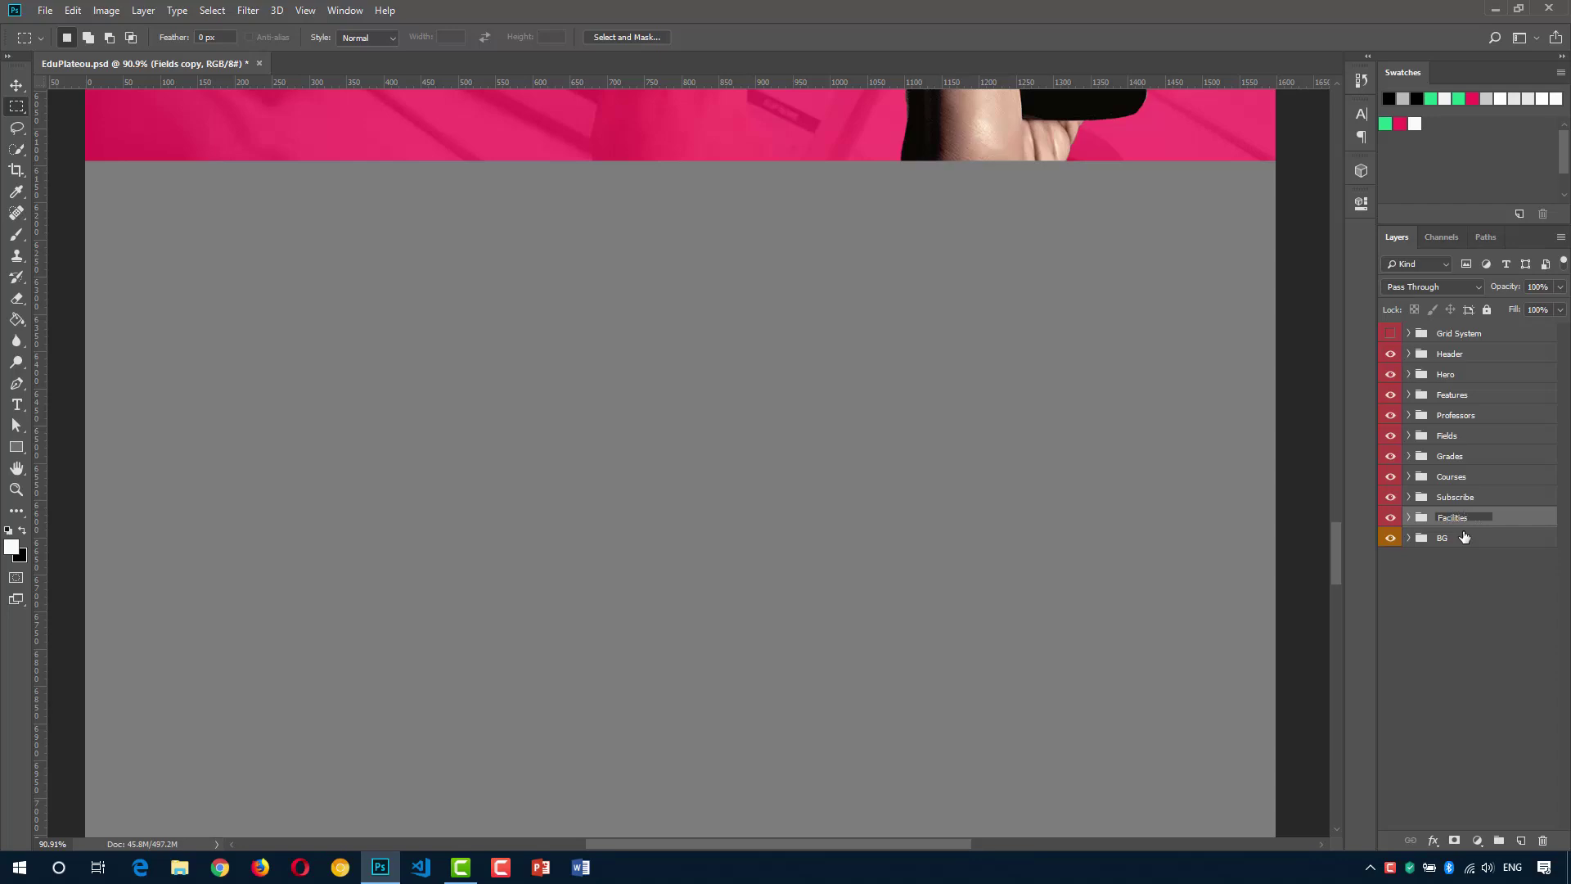
type("acilities")
key("Return")
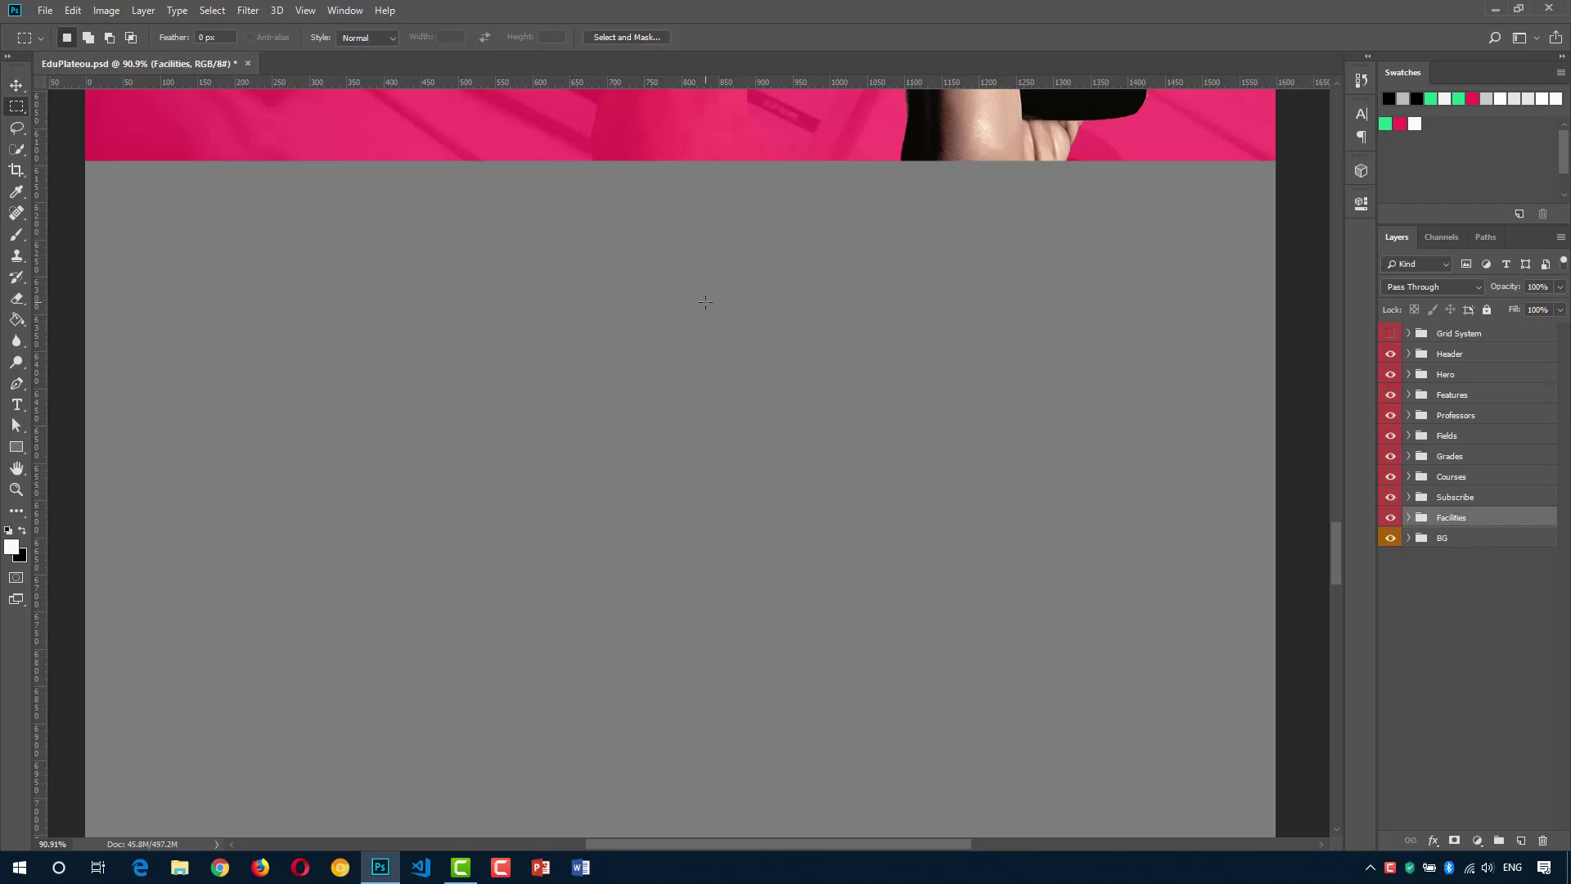
Position the Facilities section directly beneath the pink subscribe section, without a gap between them.
left_click_drag(633, 165, 658, 179)
key("v")
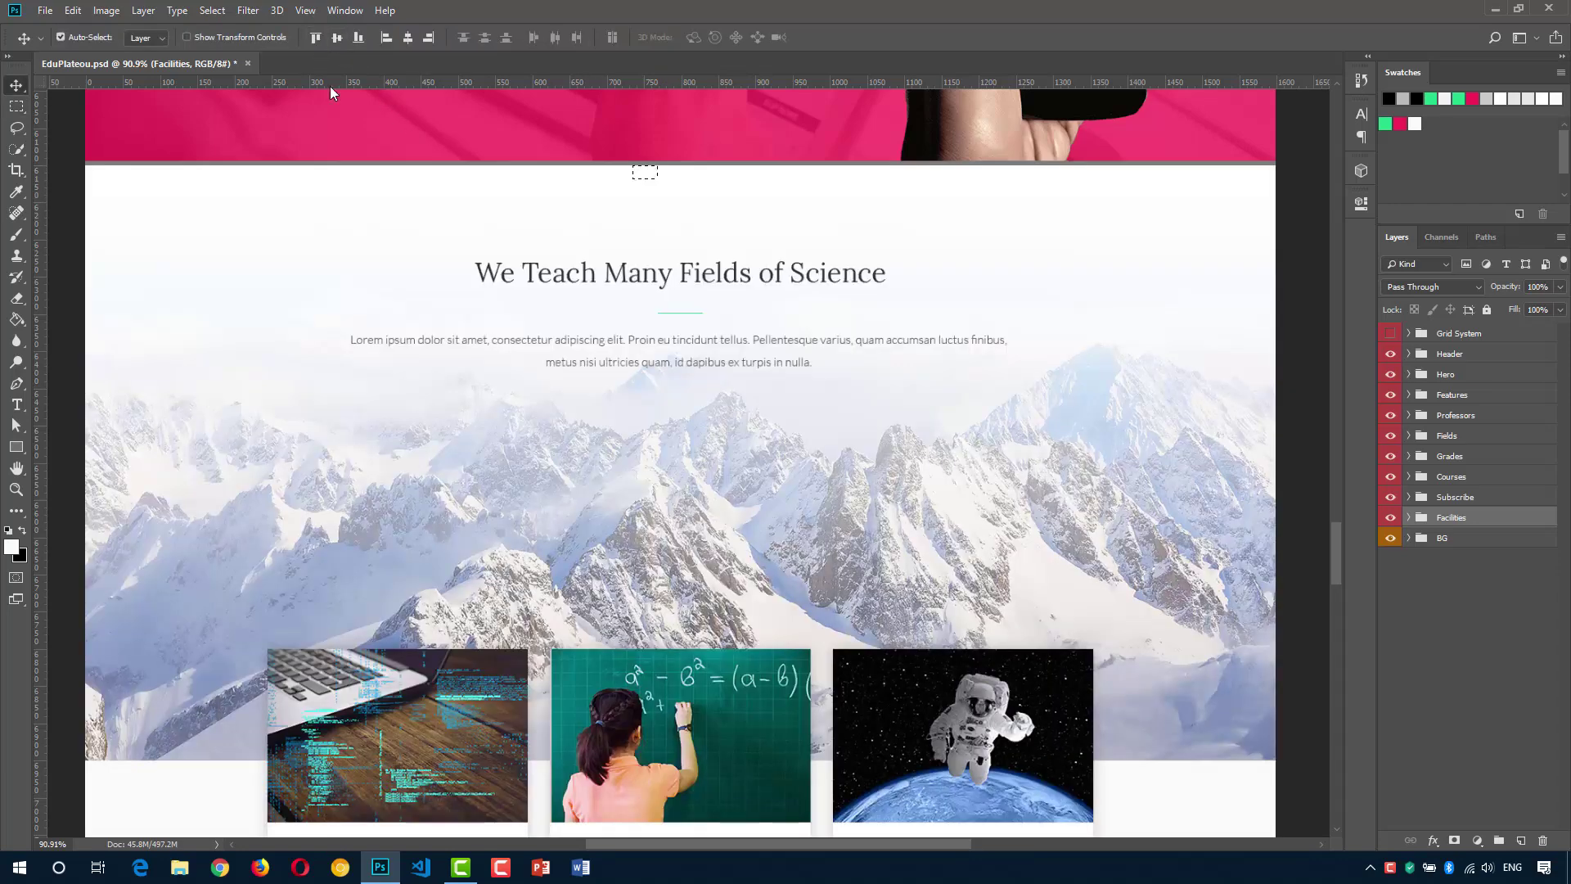
key("ctrl+d")
key("Up")
key("Up")
key("Up")
key("Up")
key("Up")
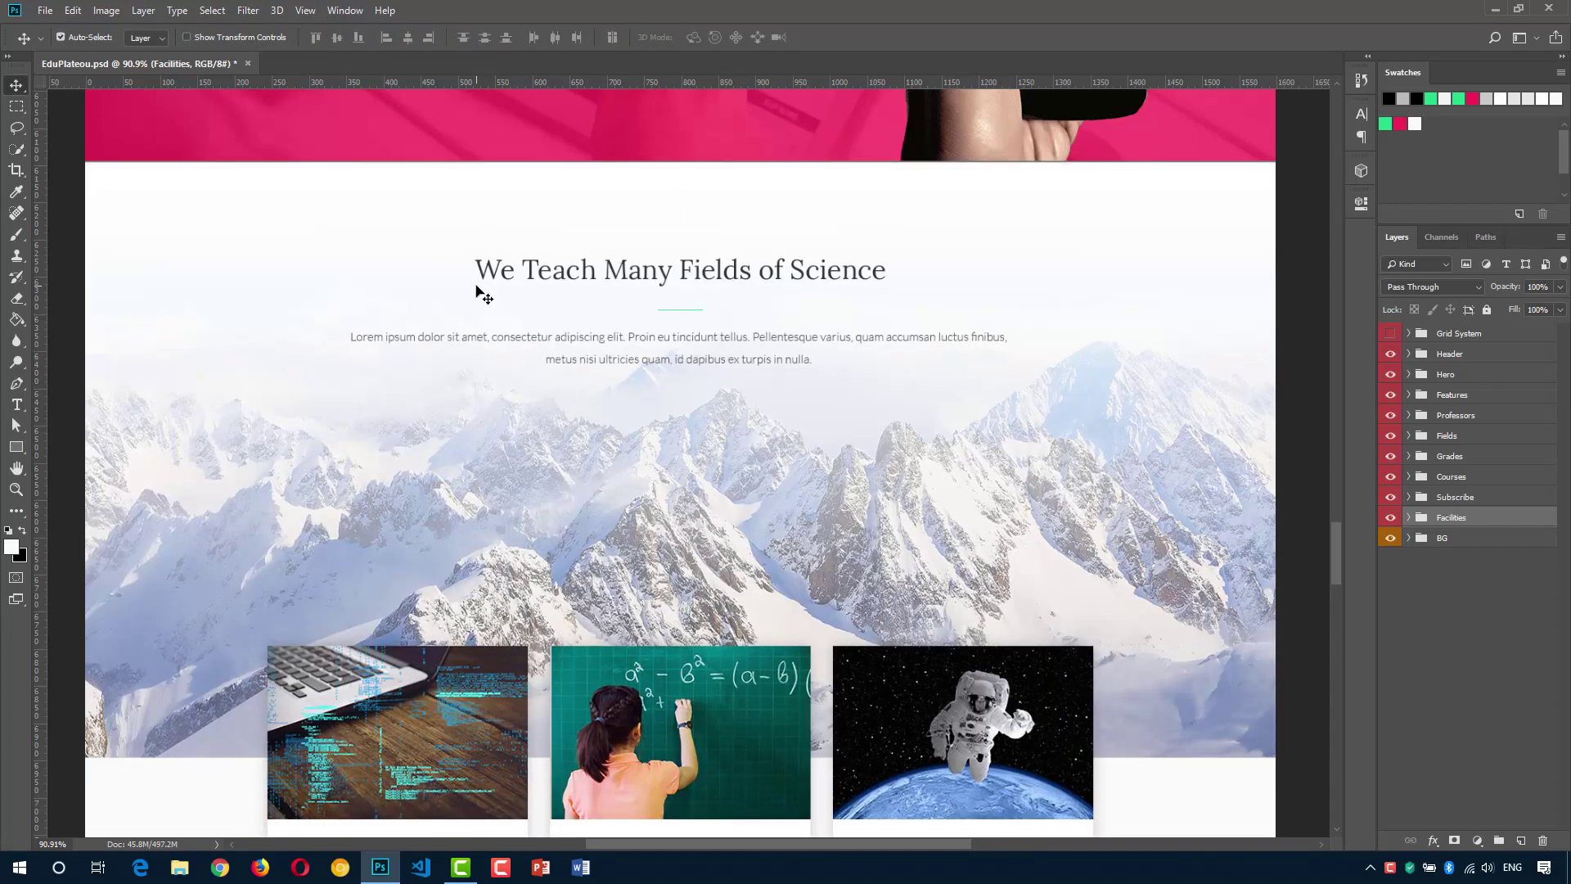
scroll(698, 158, "up", 5)
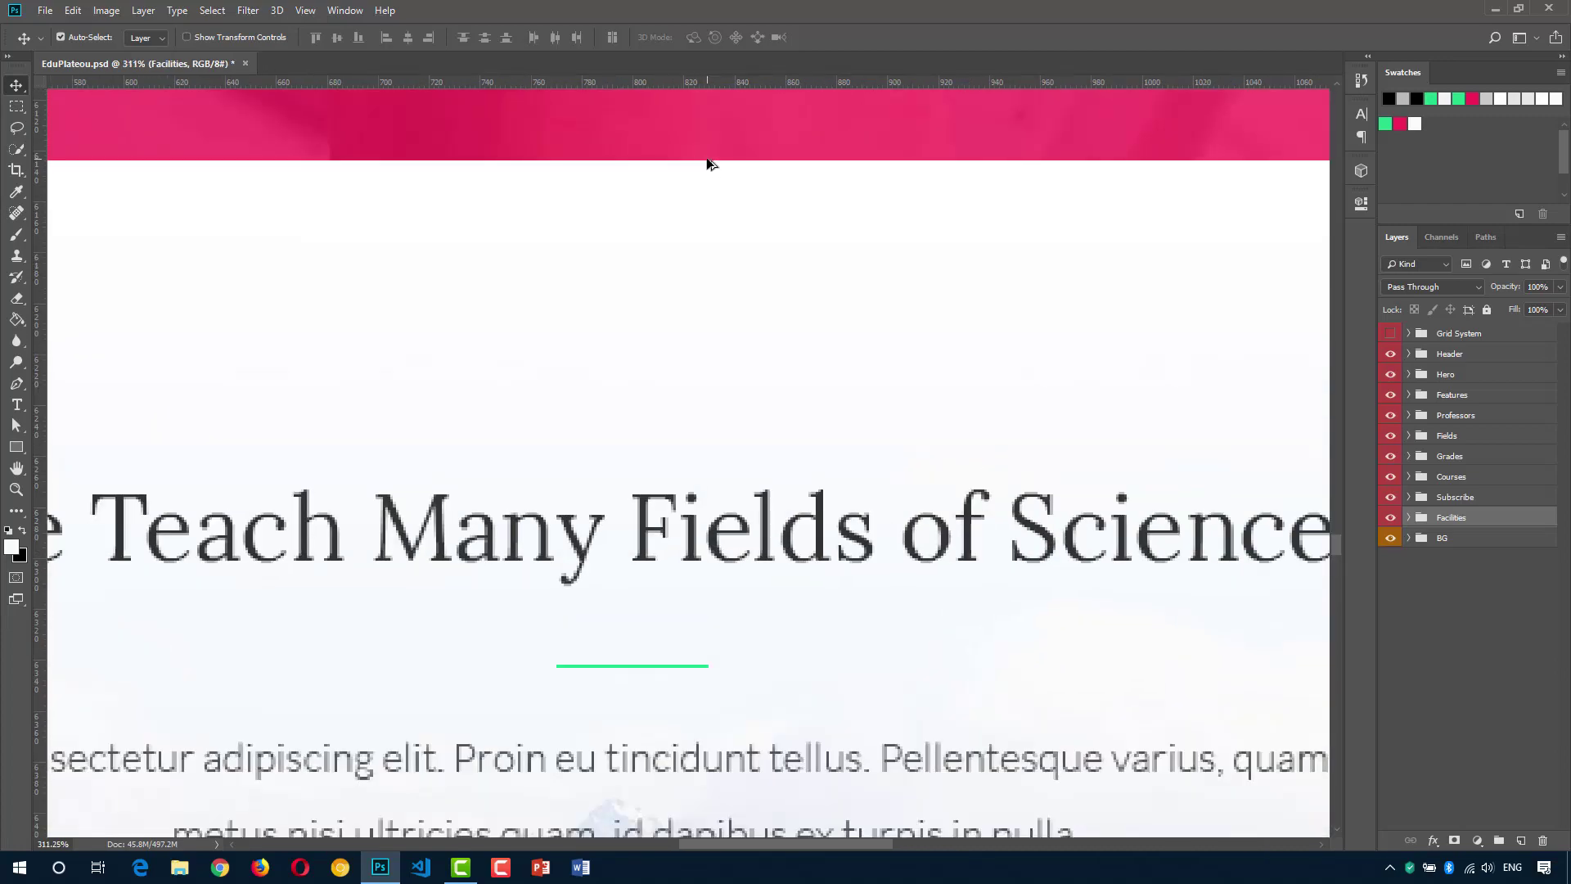
scroll(709, 163, "down", 5)
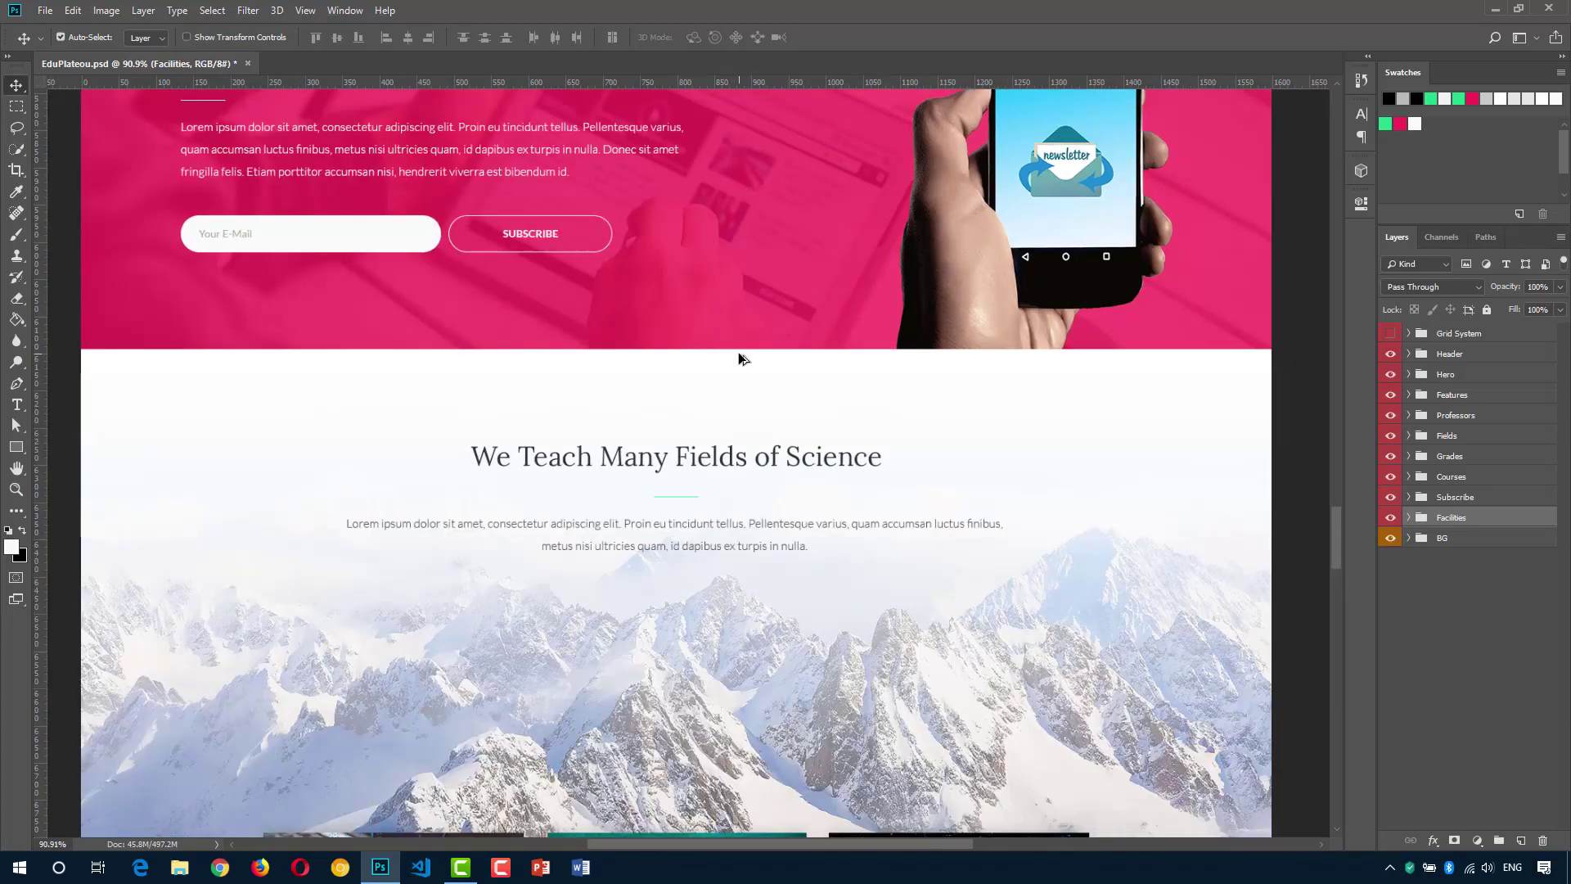
left_click_drag(740, 354, 670, 217)
Change the section heading to "We Provide Our Students with Convenient Facilities" and centre it horizontally on the page.
key("t")
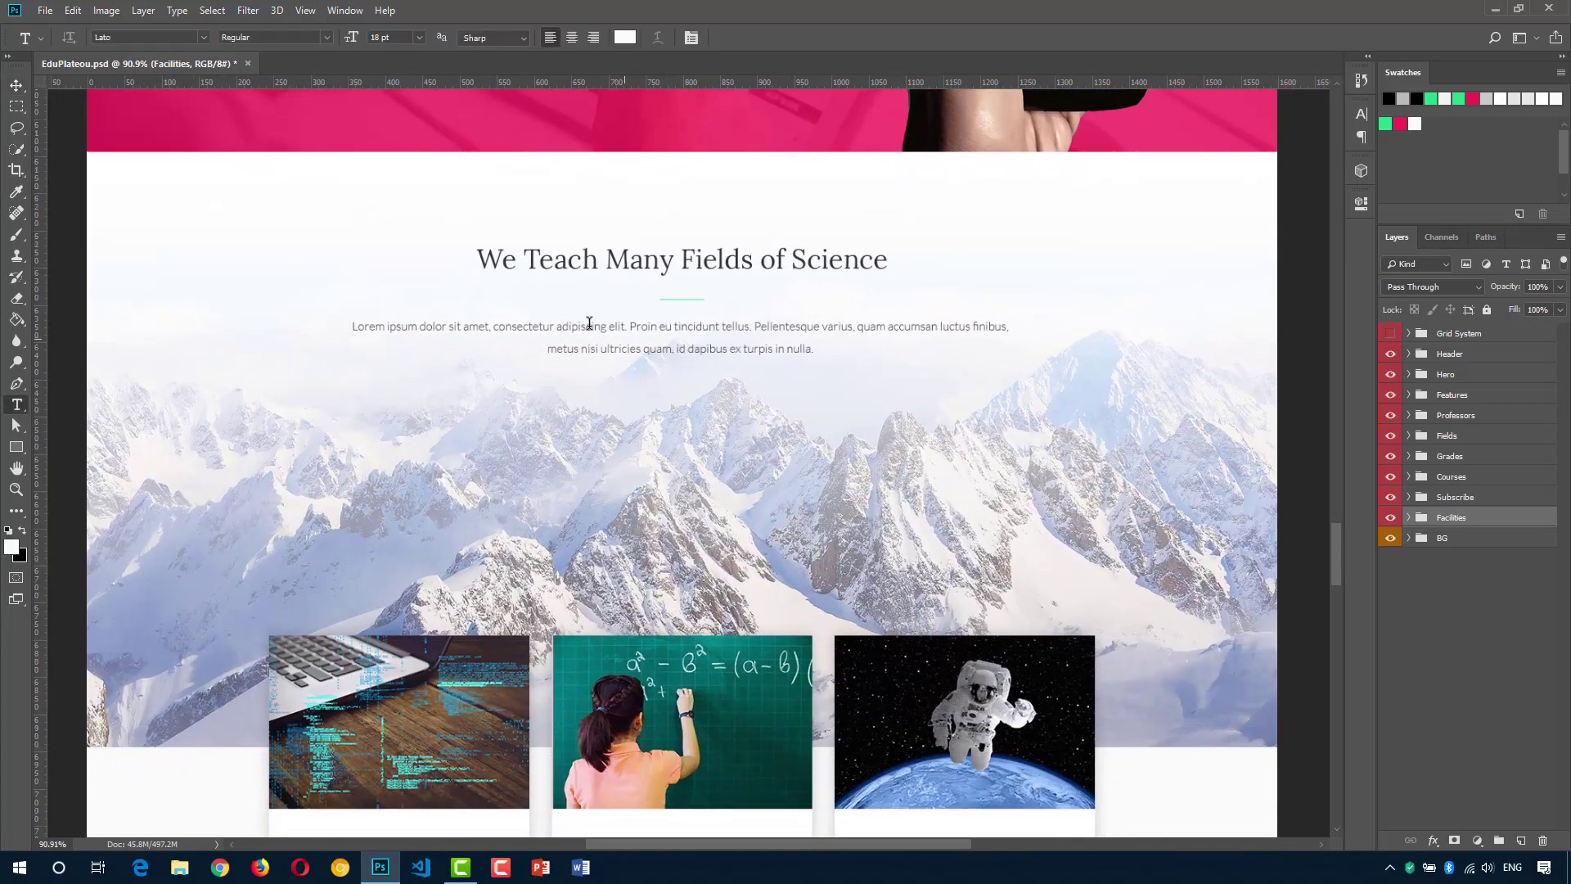
left_click_drag(523, 258, 893, 260)
type("Provide ")
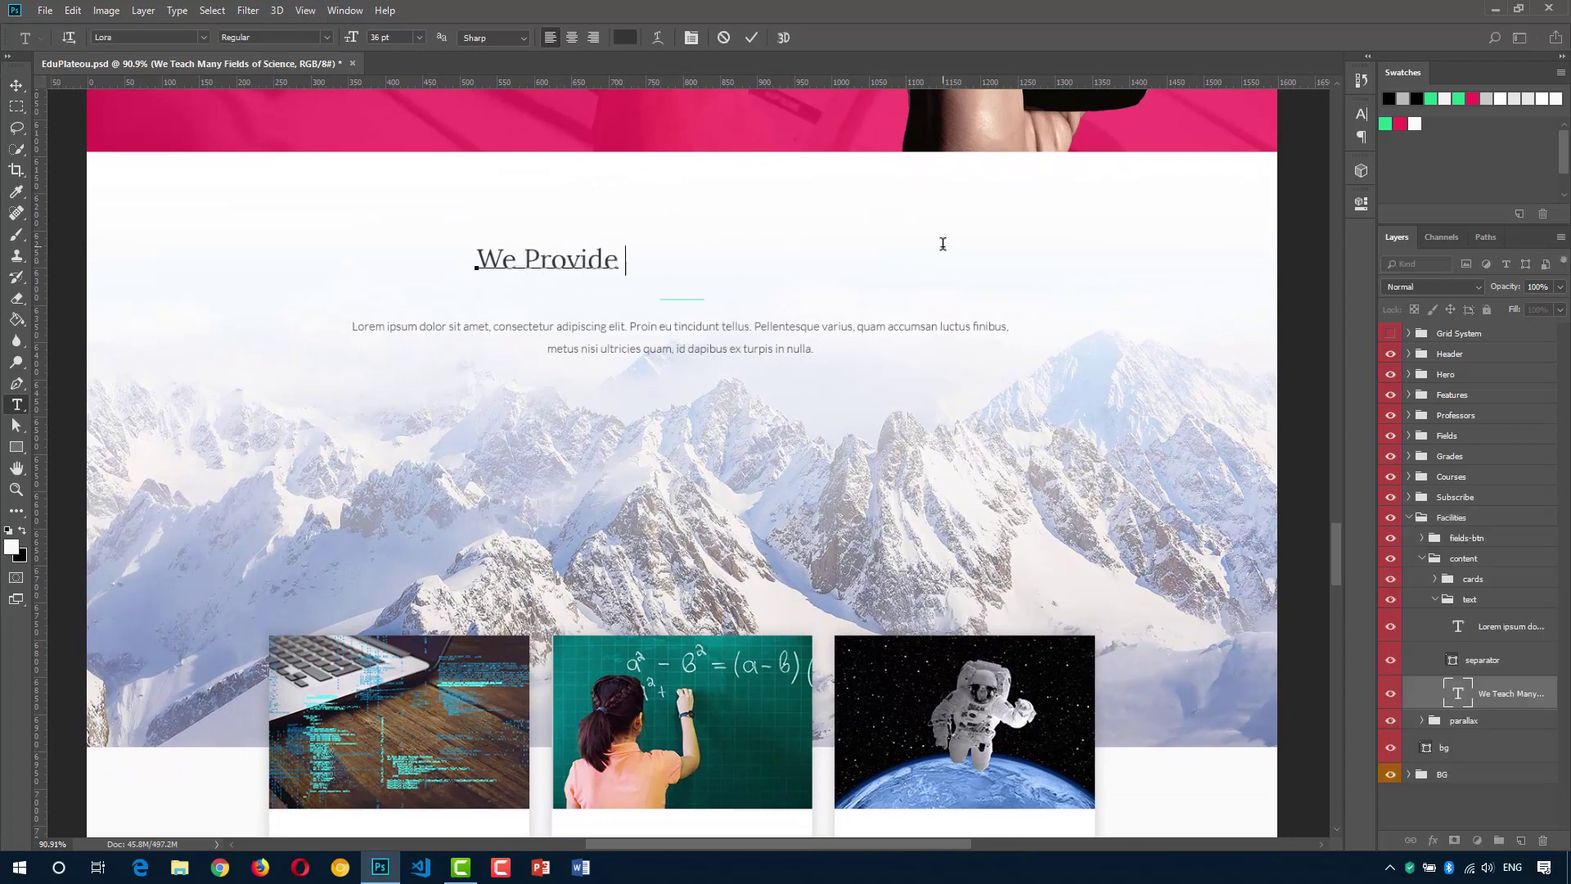
type("Our Stu dents wi")
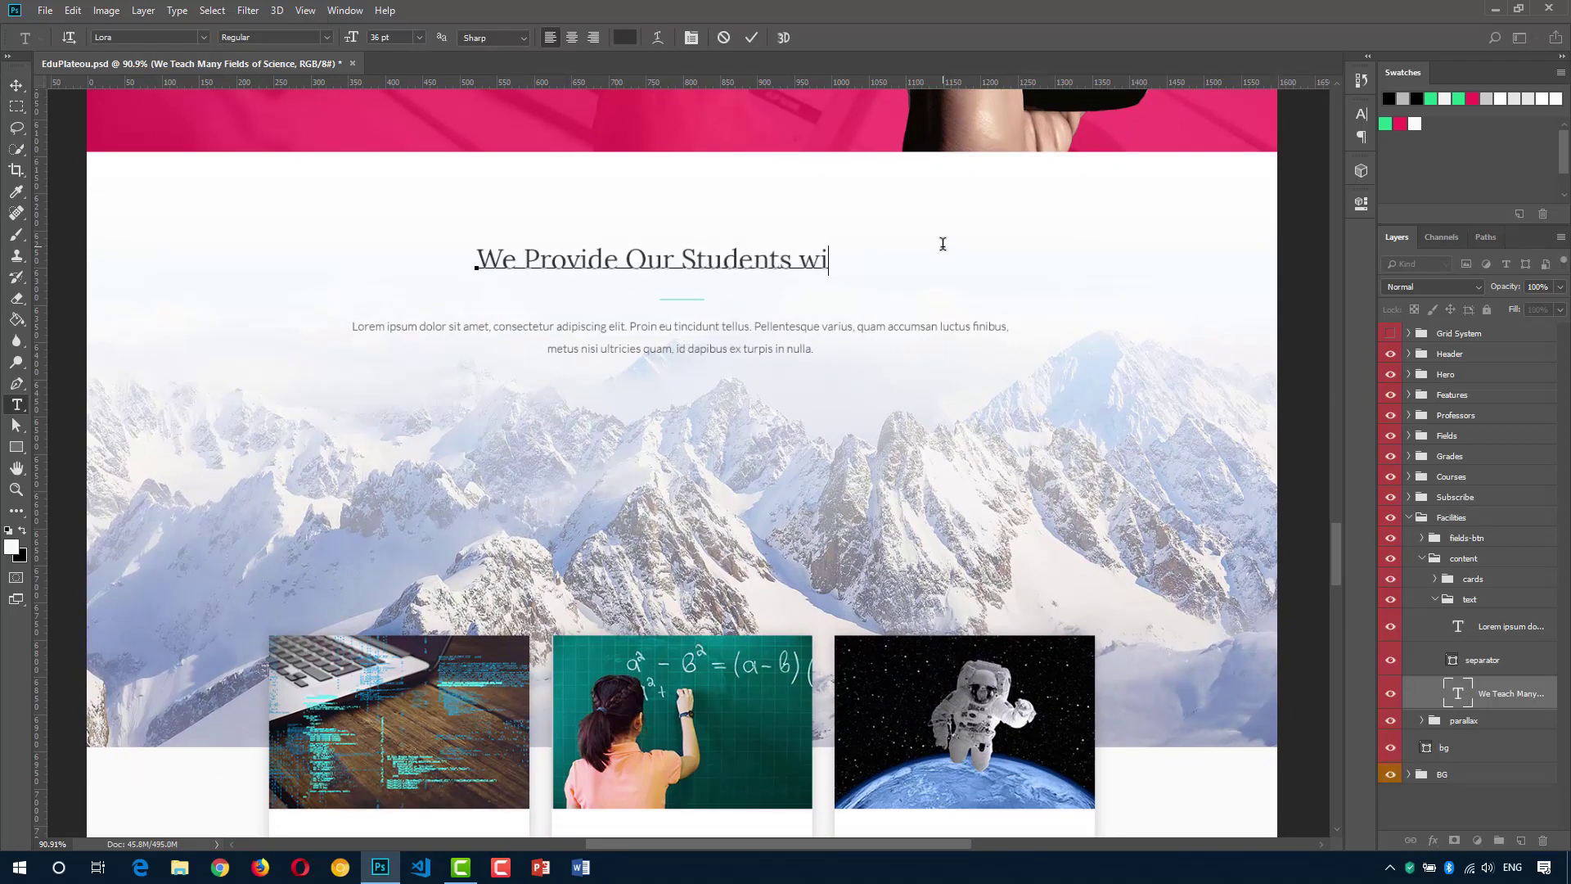
type("th Convenient Facilities")
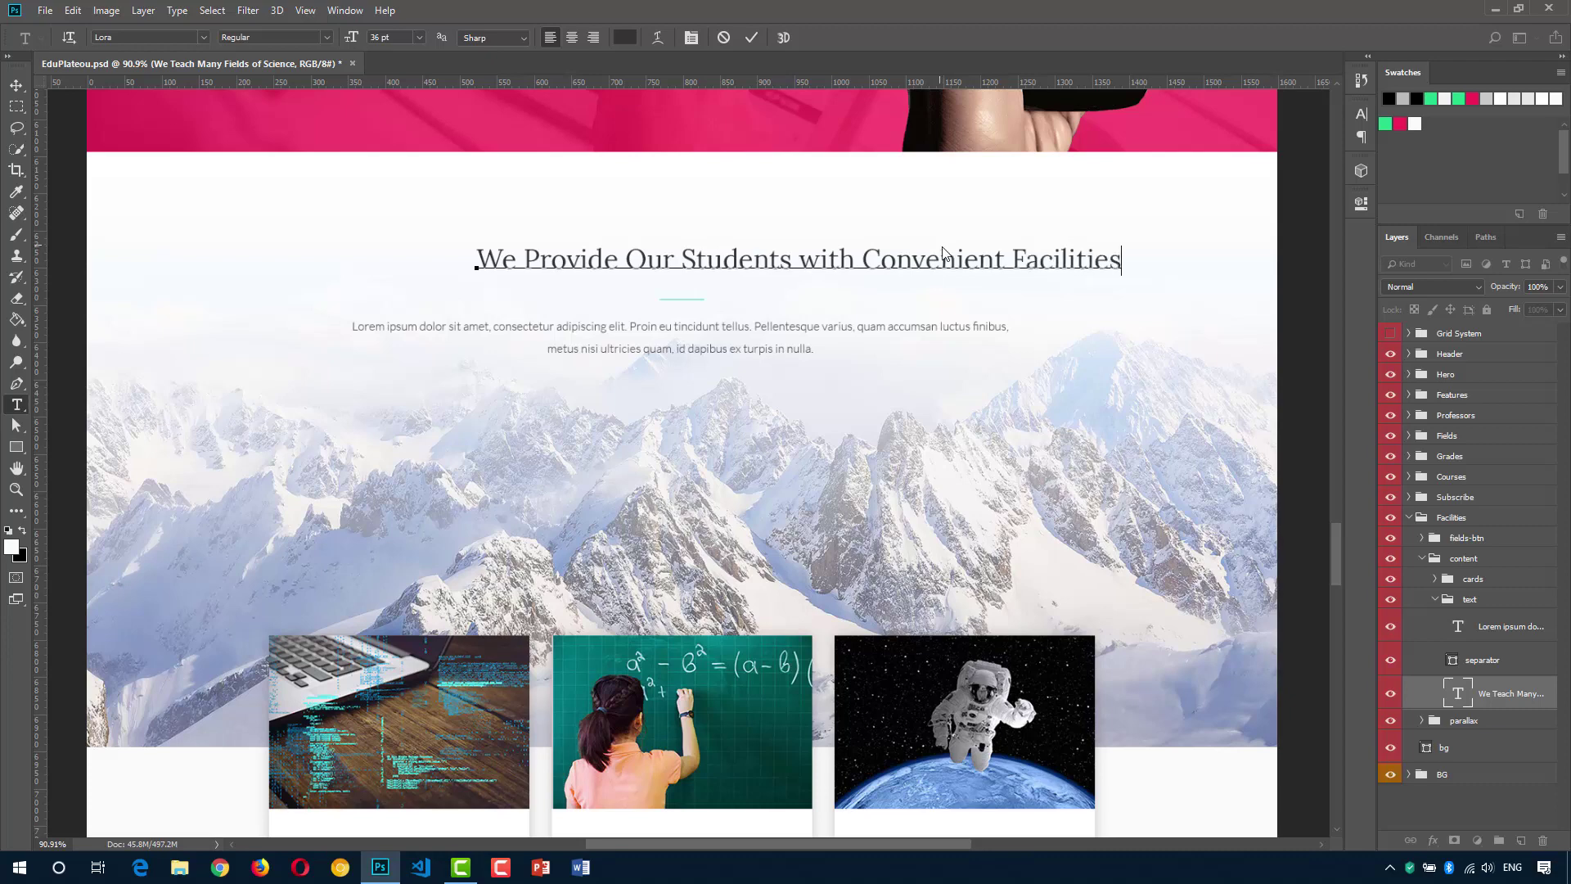
left_click(750, 37)
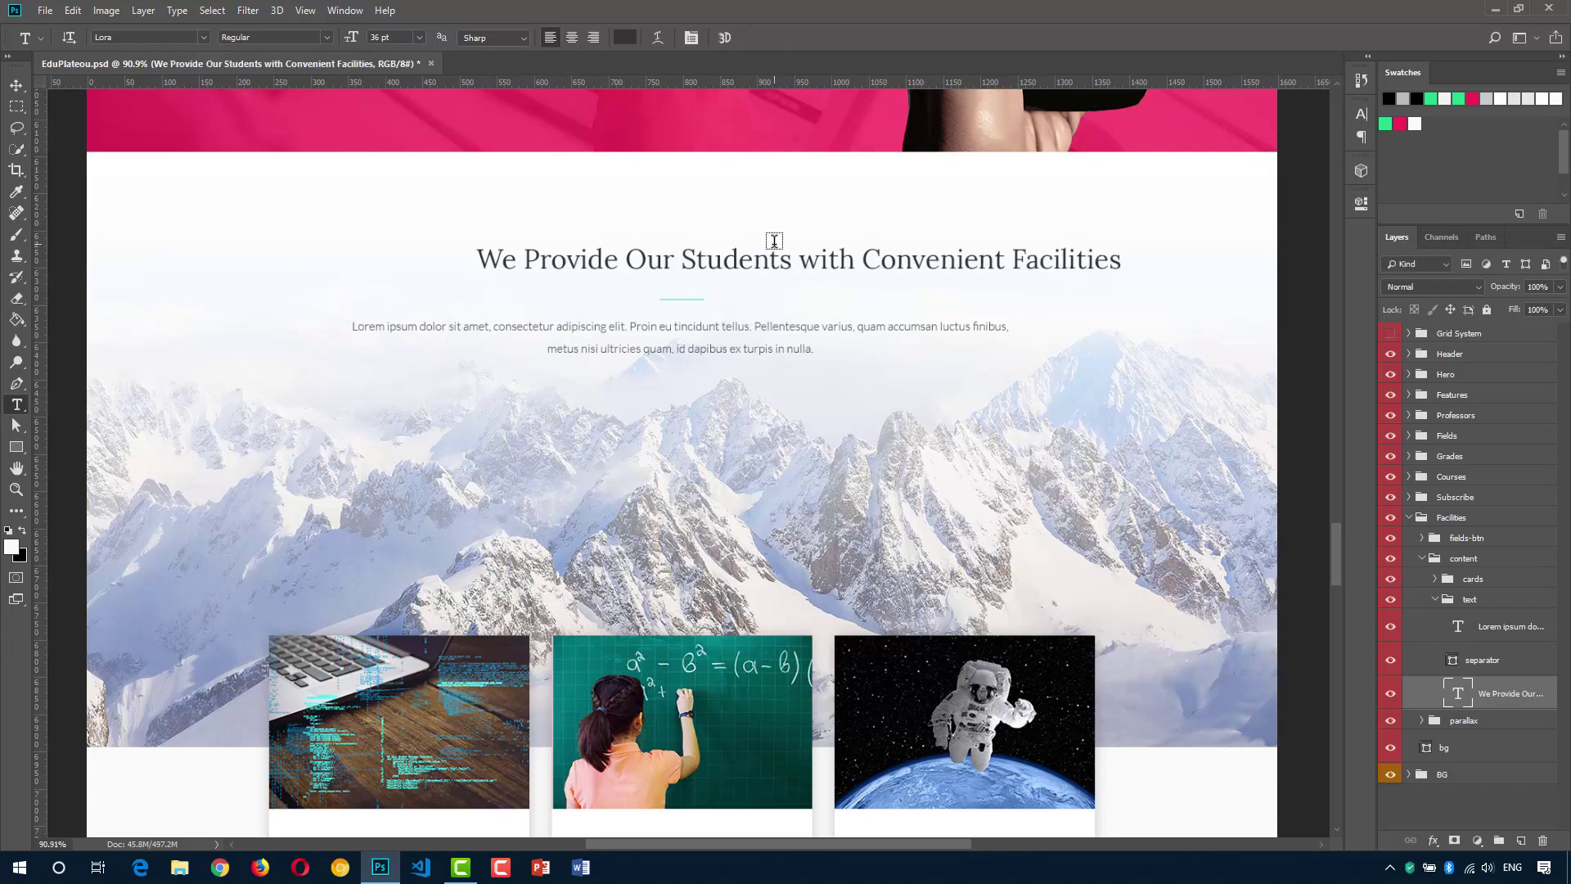
key("v")
left_click(408, 37)
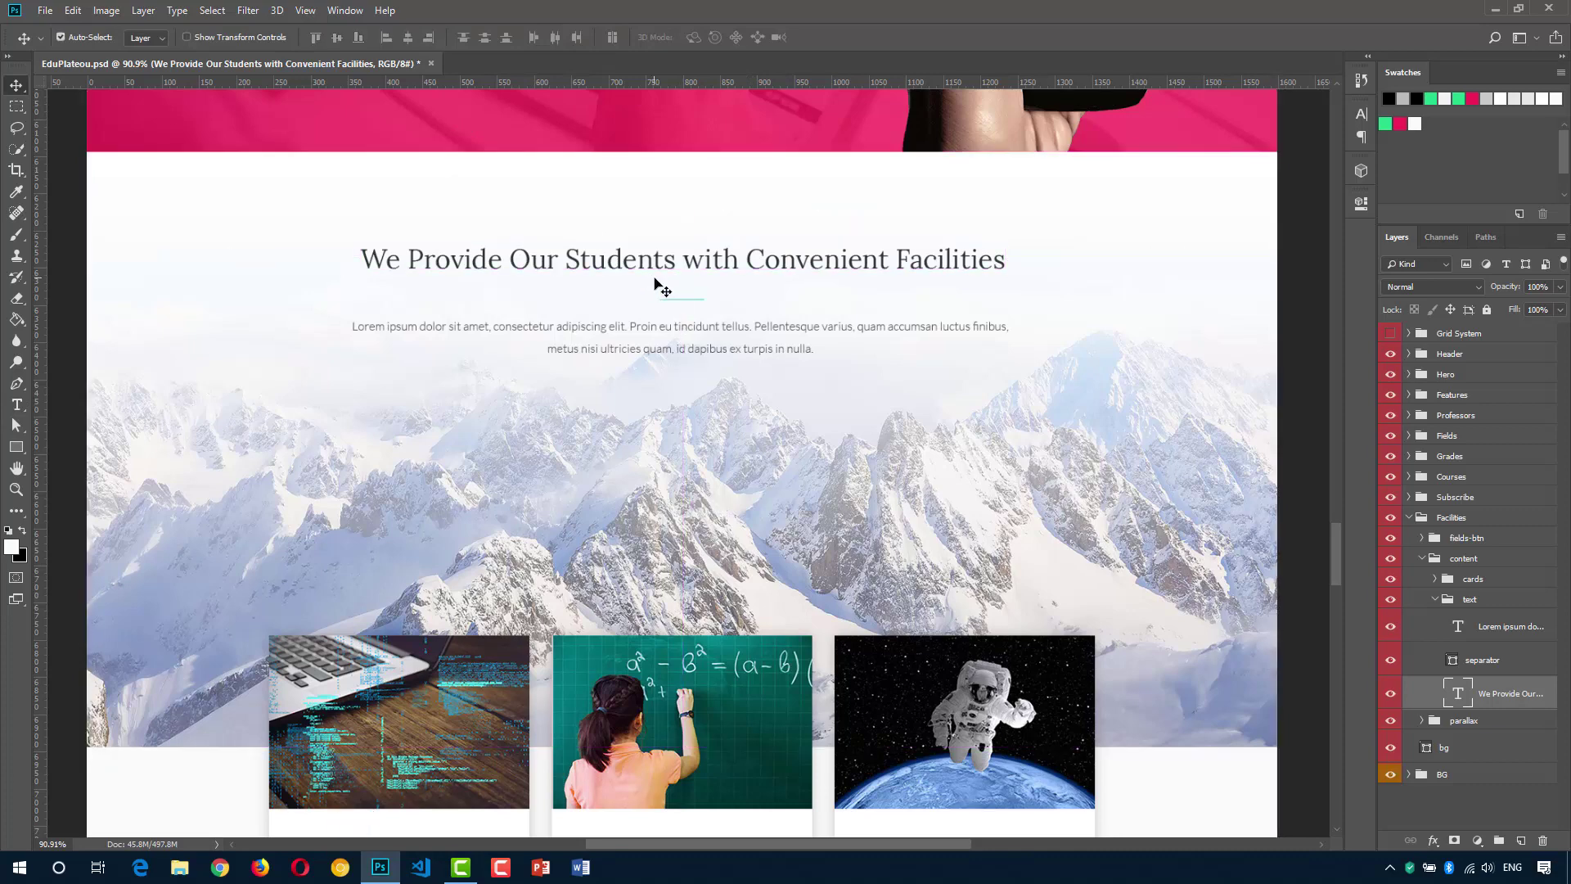
Delete the fields-bg mountain image from the parallax group of the Facilities section.
scroll(654, 281, "down", 1)
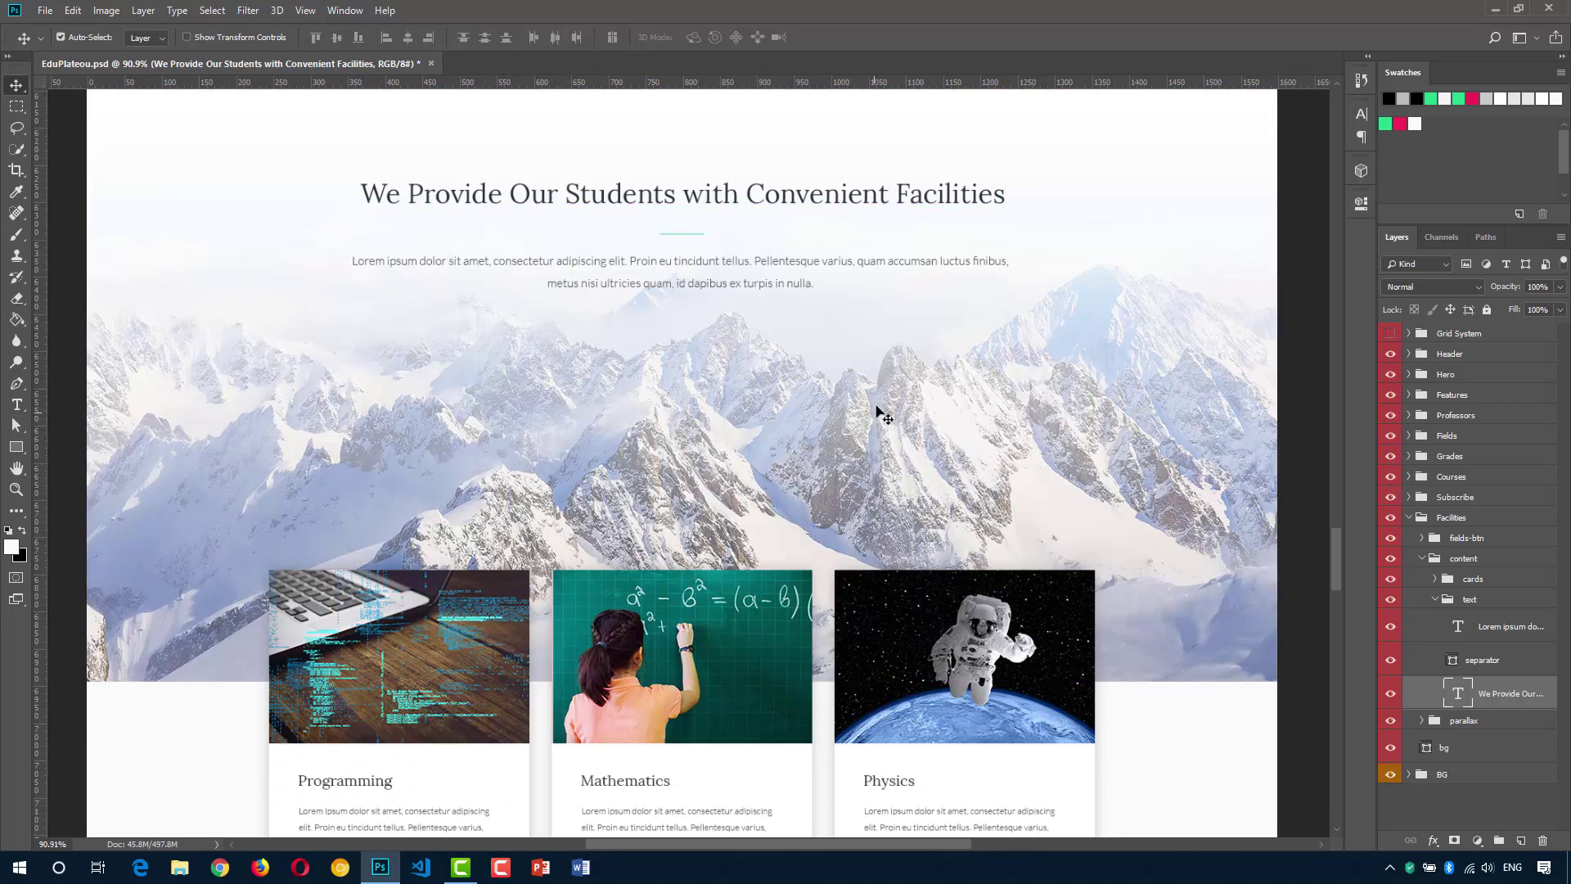
left_click(1471, 724)
left_click(1436, 602)
left_click(1422, 619)
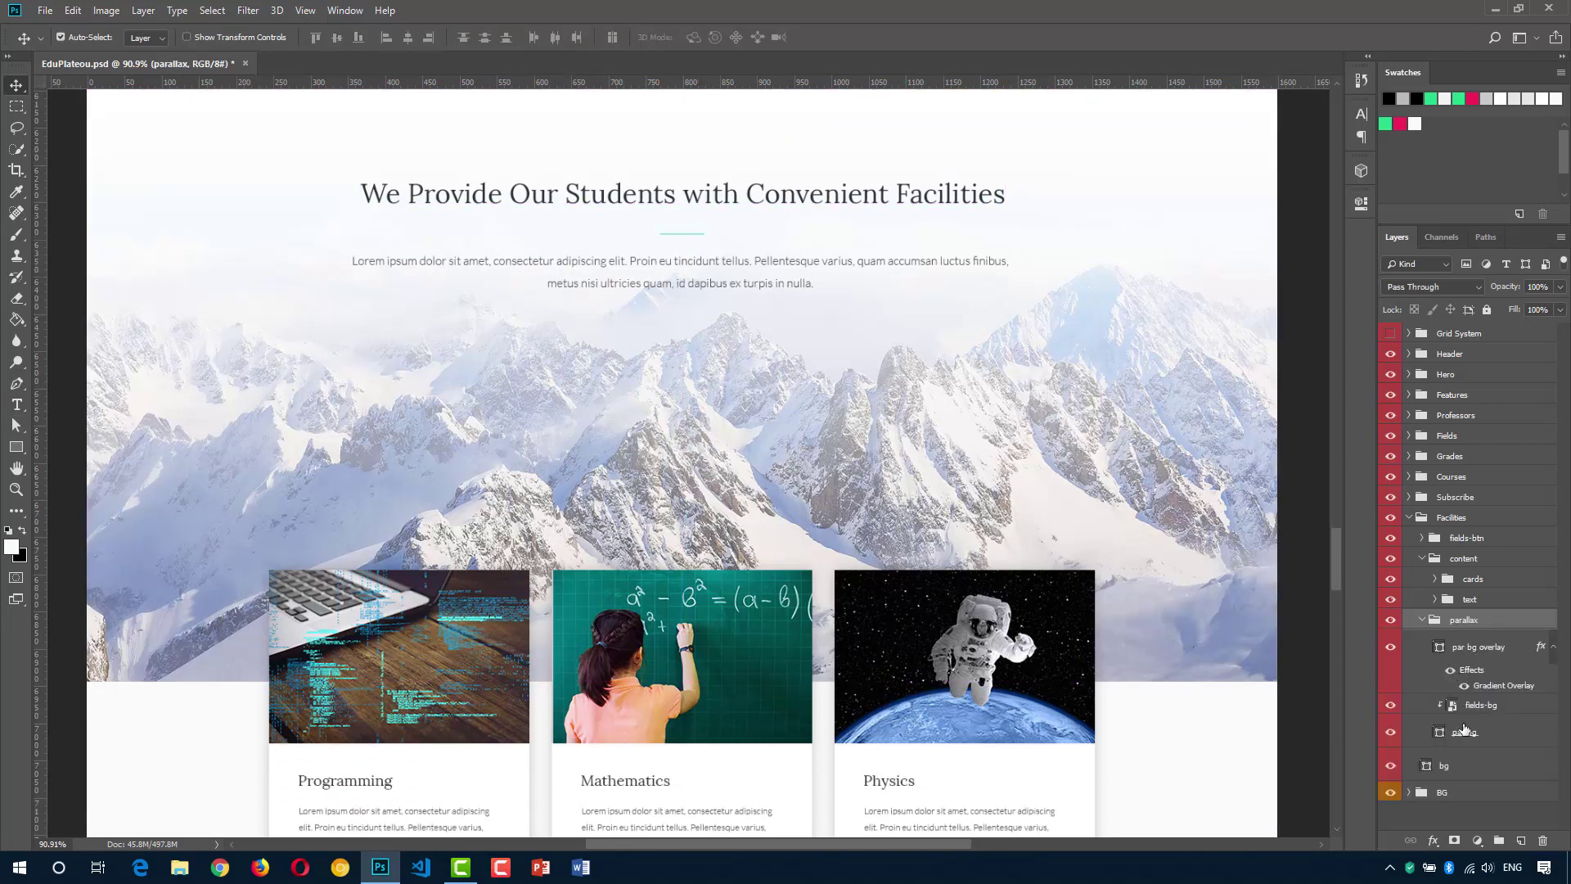
left_click(1469, 708)
key("Delete")
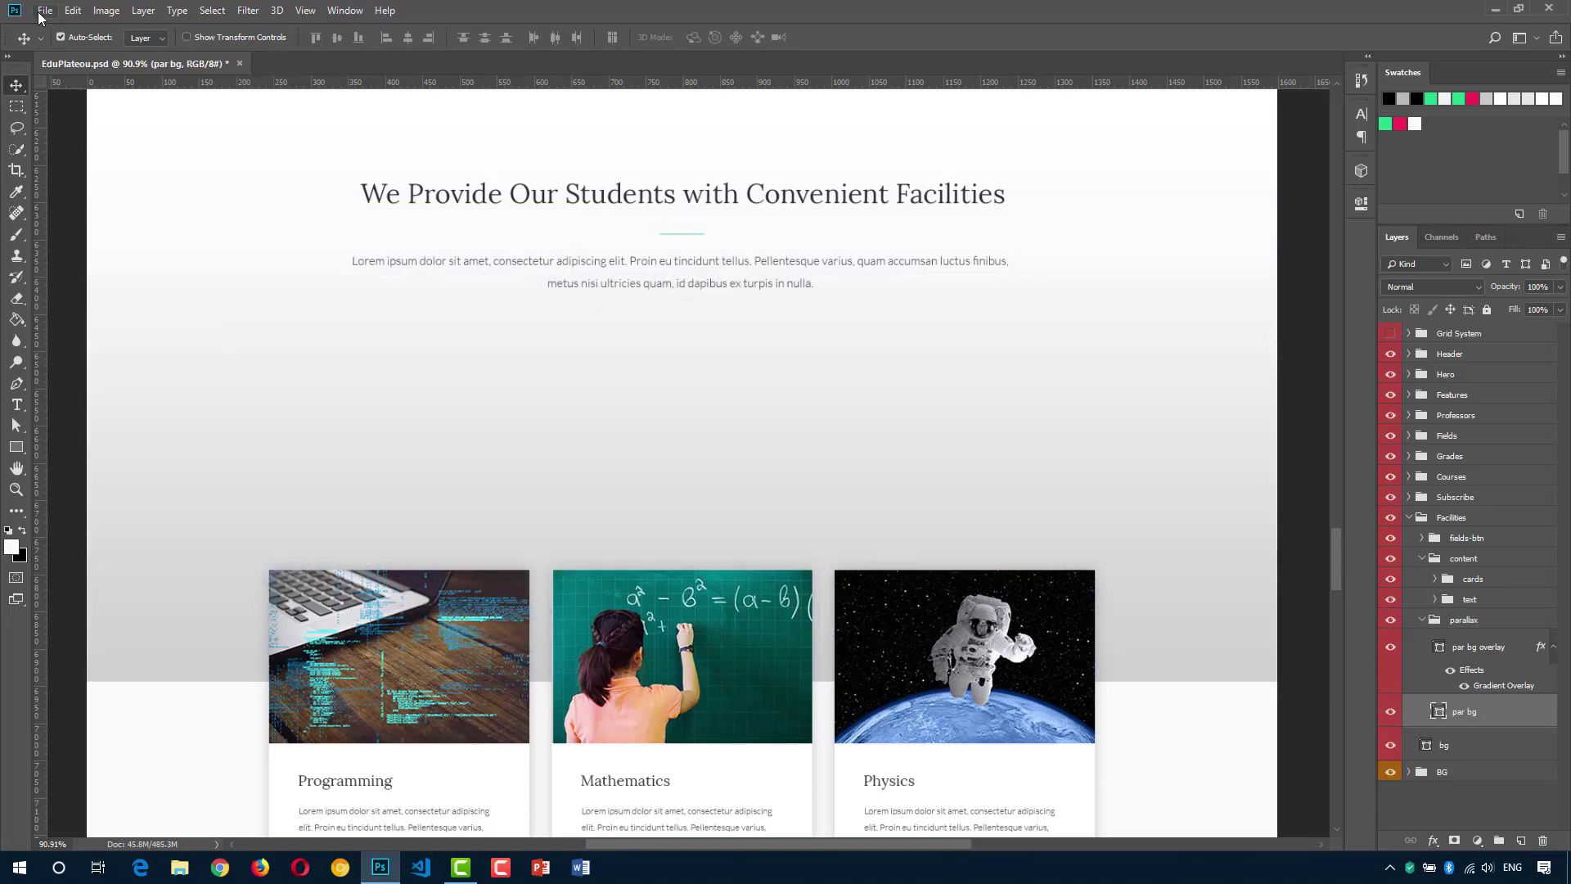
Place the facilities-bg image as an embedded layer above par bg in the parallax group.
left_click(44, 11)
left_click(88, 319)
double_click(379, 232)
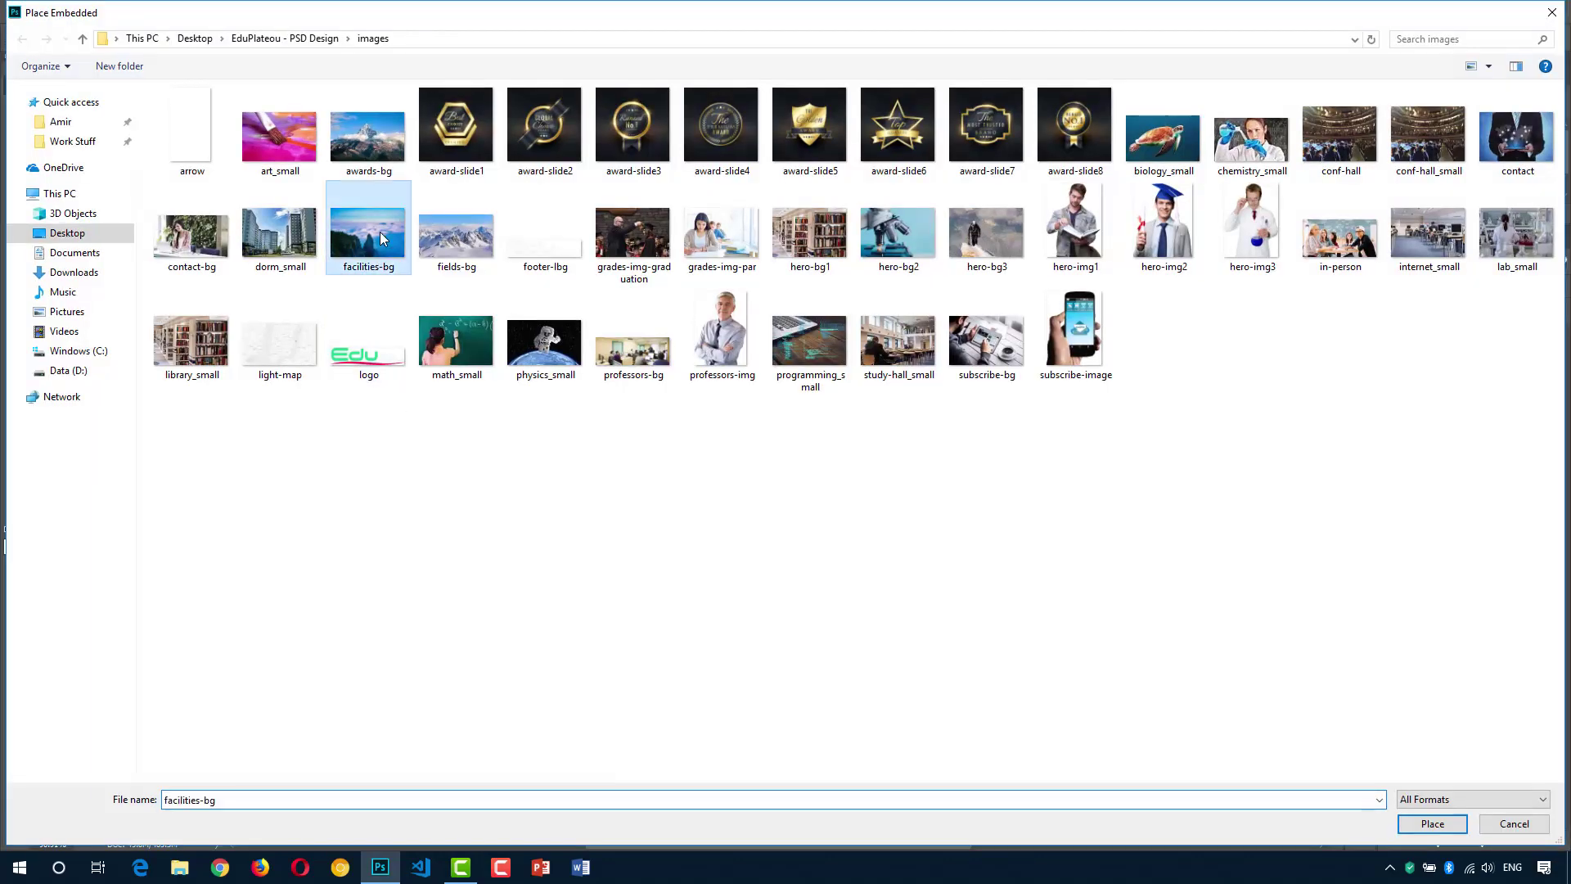
Scale the facilities-bg image to about 305% so it spans the page width and covers the parallax area.
scroll(849, 459, "down", 2)
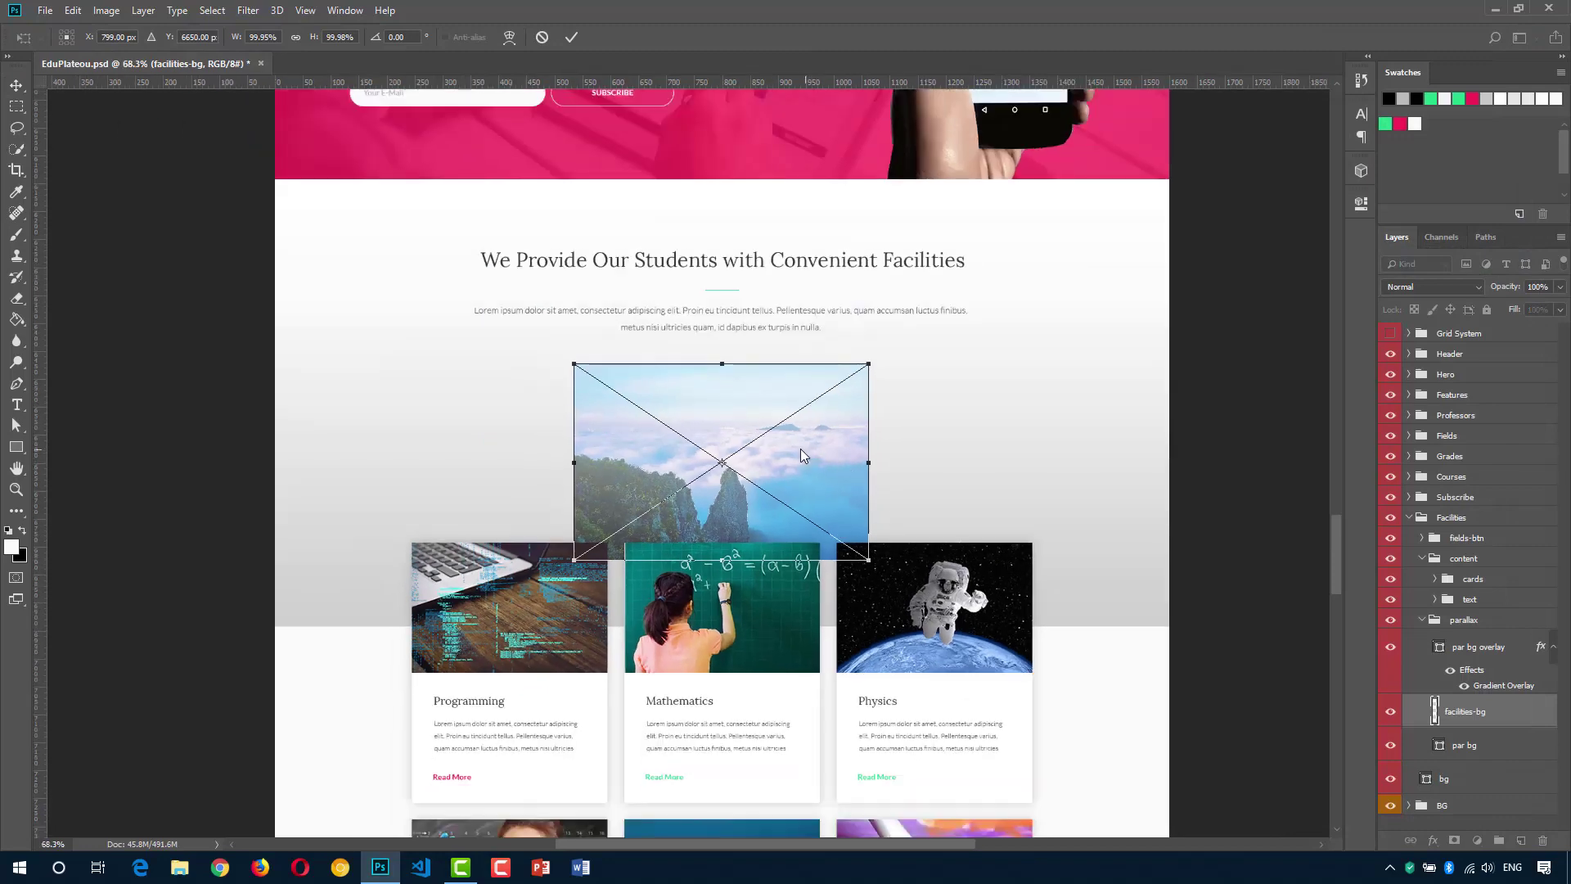
left_click_drag(750, 406, 448, 196)
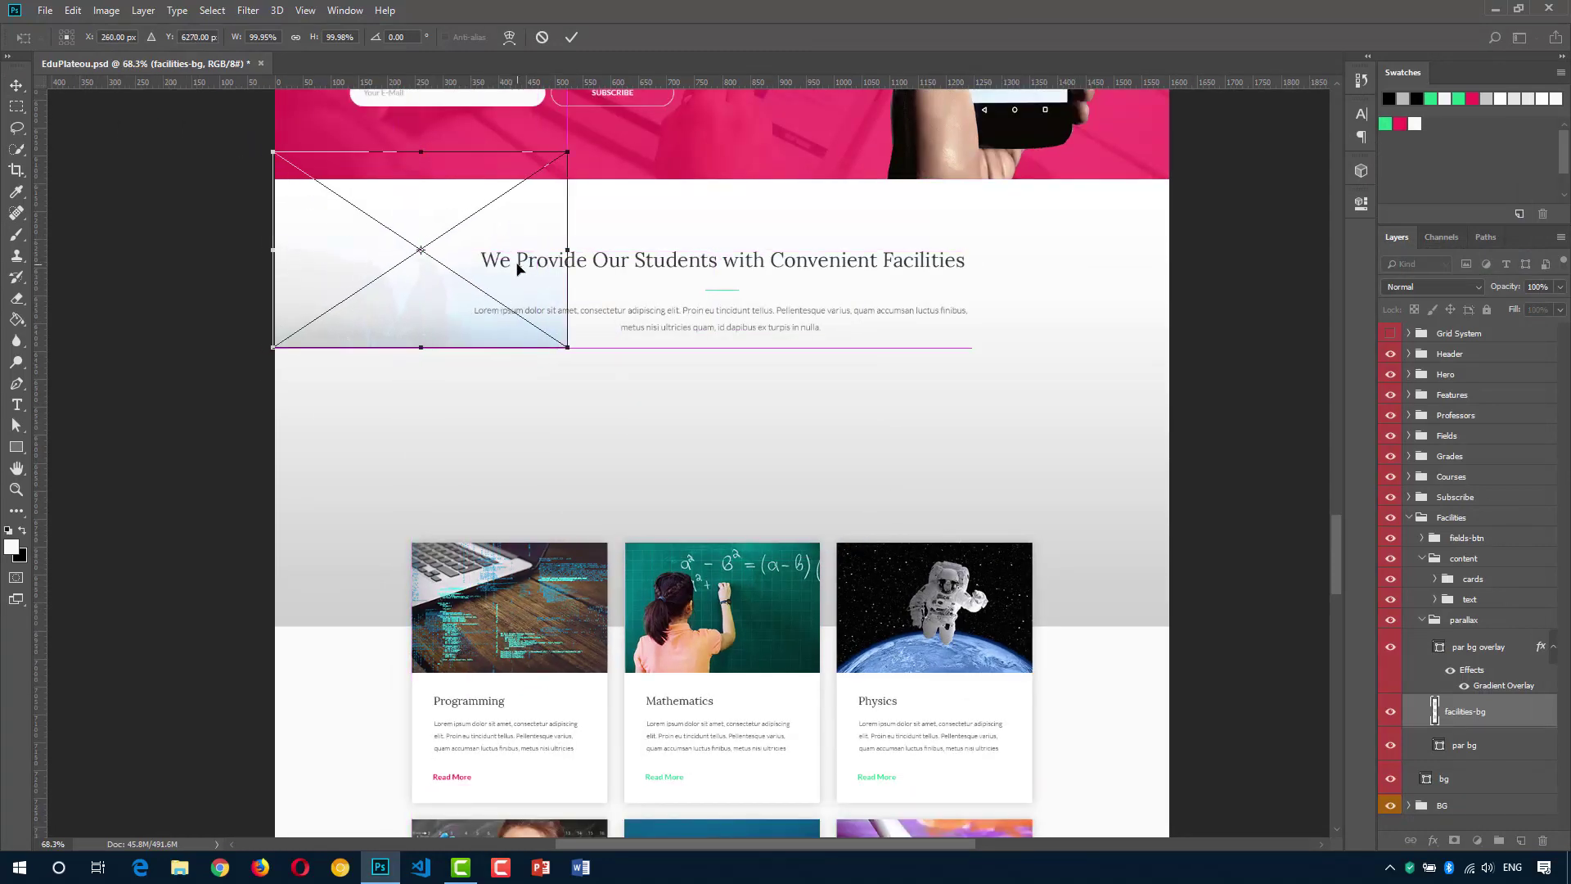
left_click_drag(570, 346, 1212, 692)
key("shift+Up")
key("shift+Up")
key("shift+Up")
key("shift+Up")
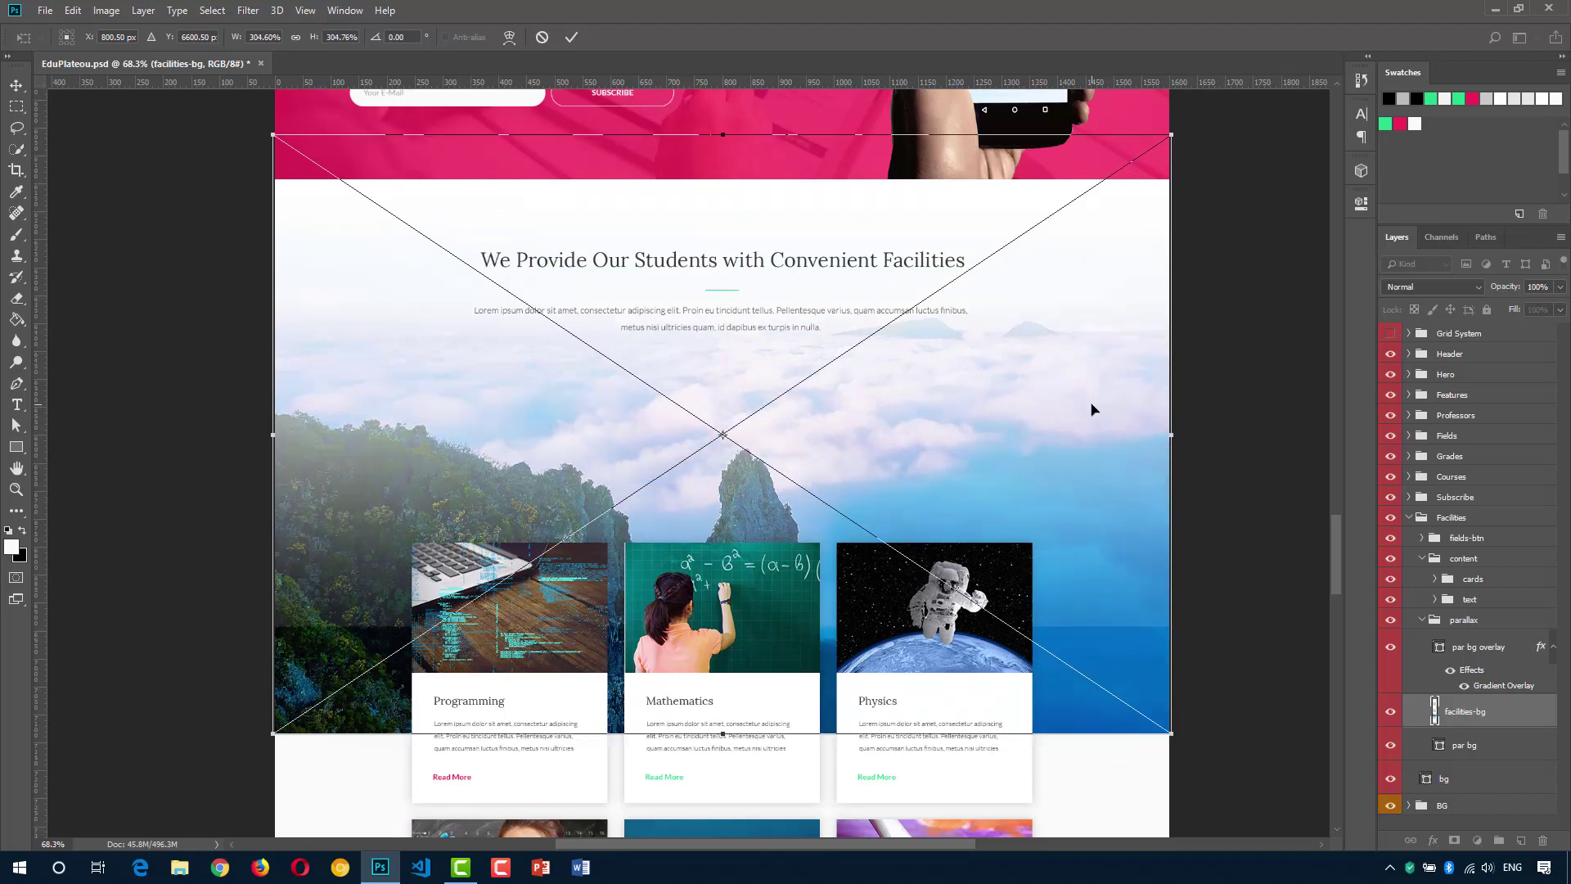
left_click(571, 37)
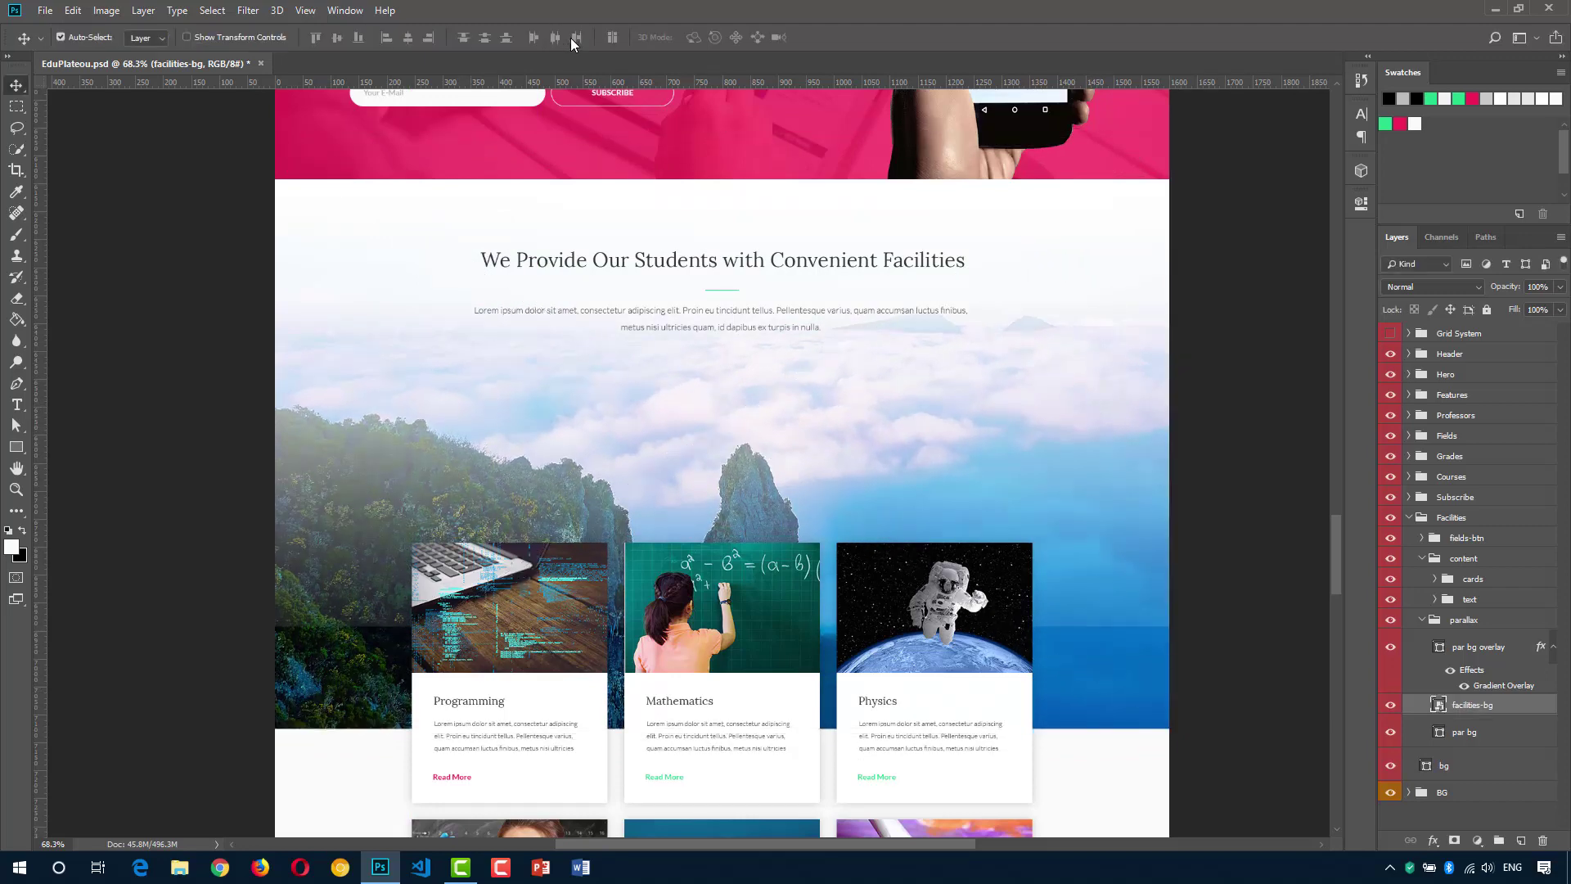
Clip the facilities-bg image to the par bg shape and shift it down 60 px.
key("ctrl+1")
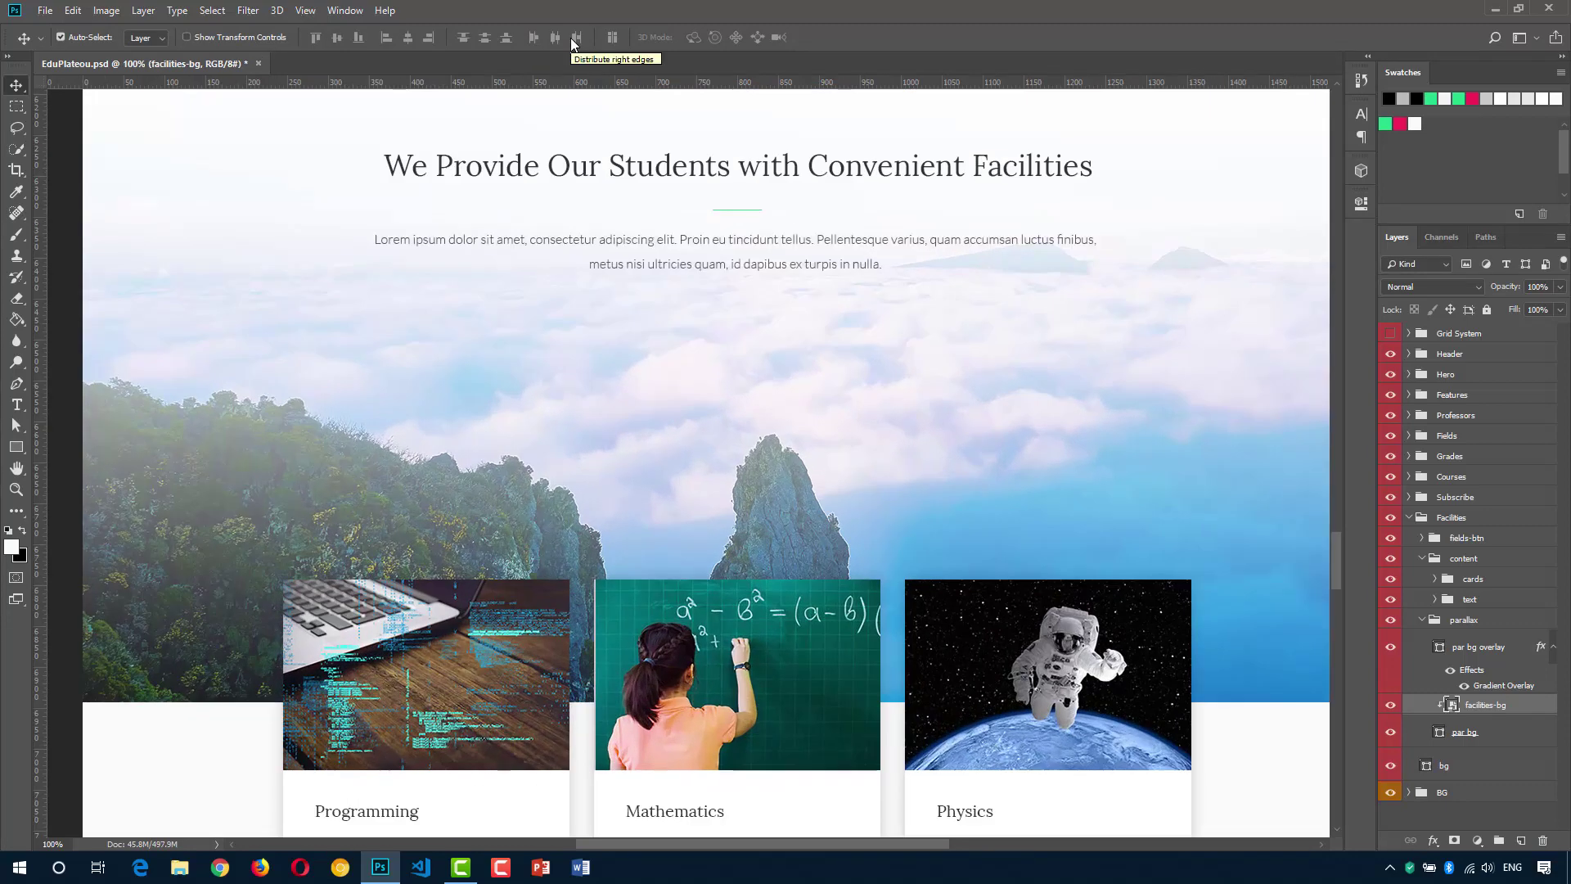
left_click_drag(927, 298, 891, 302)
scroll(905, 298, "up", 2)
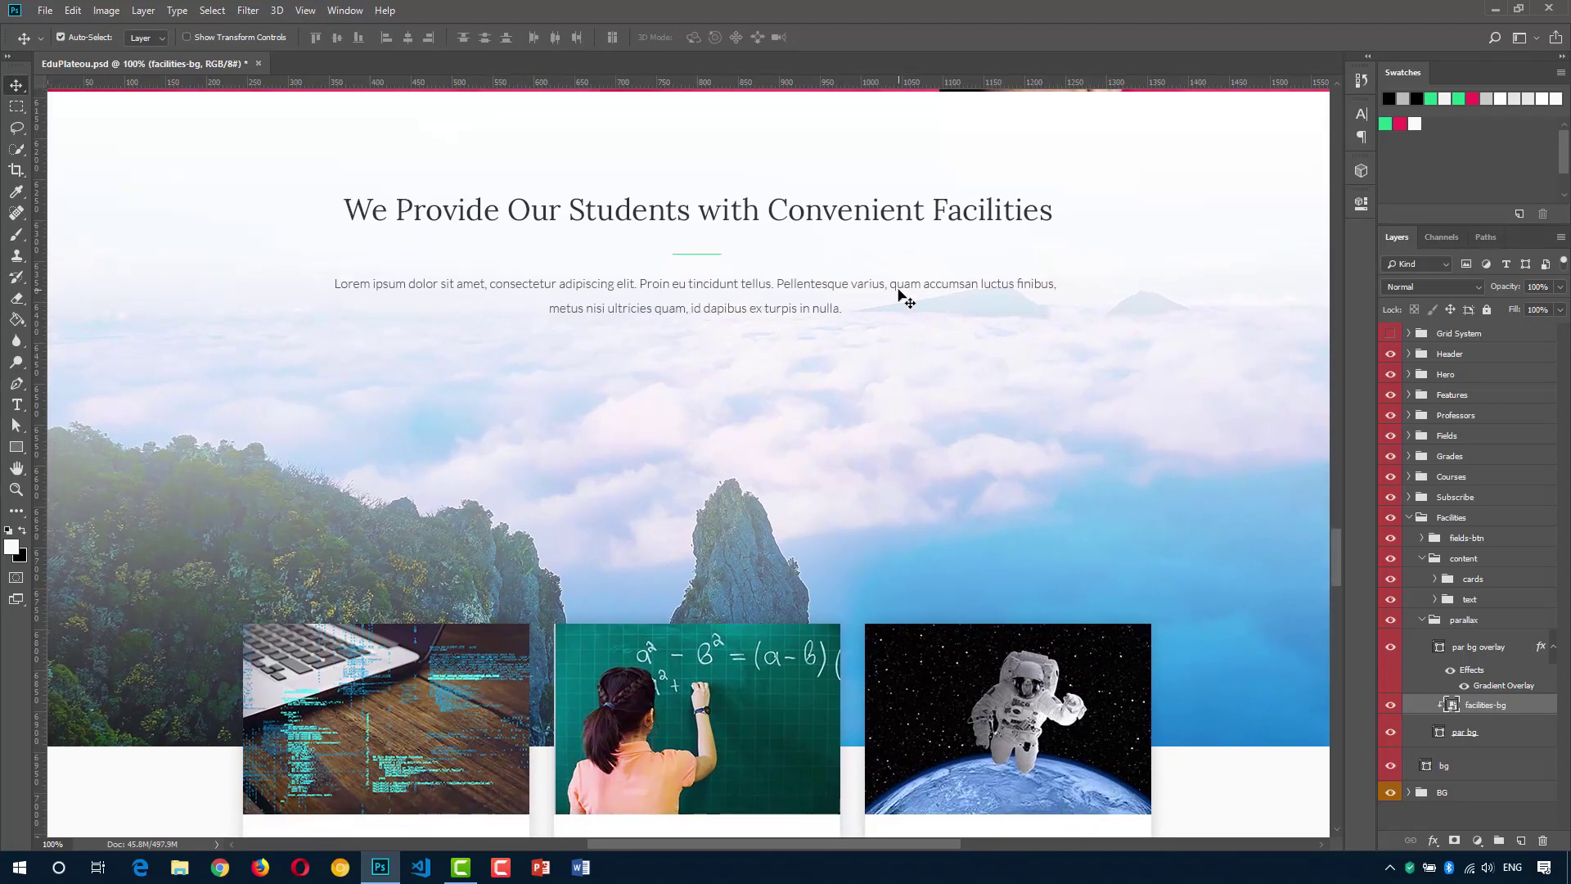
key("shift+Down")
key("shift+Down")
key("shift+Down")
key("shift+Down")
key("shift+Down")
key("shift+Down")
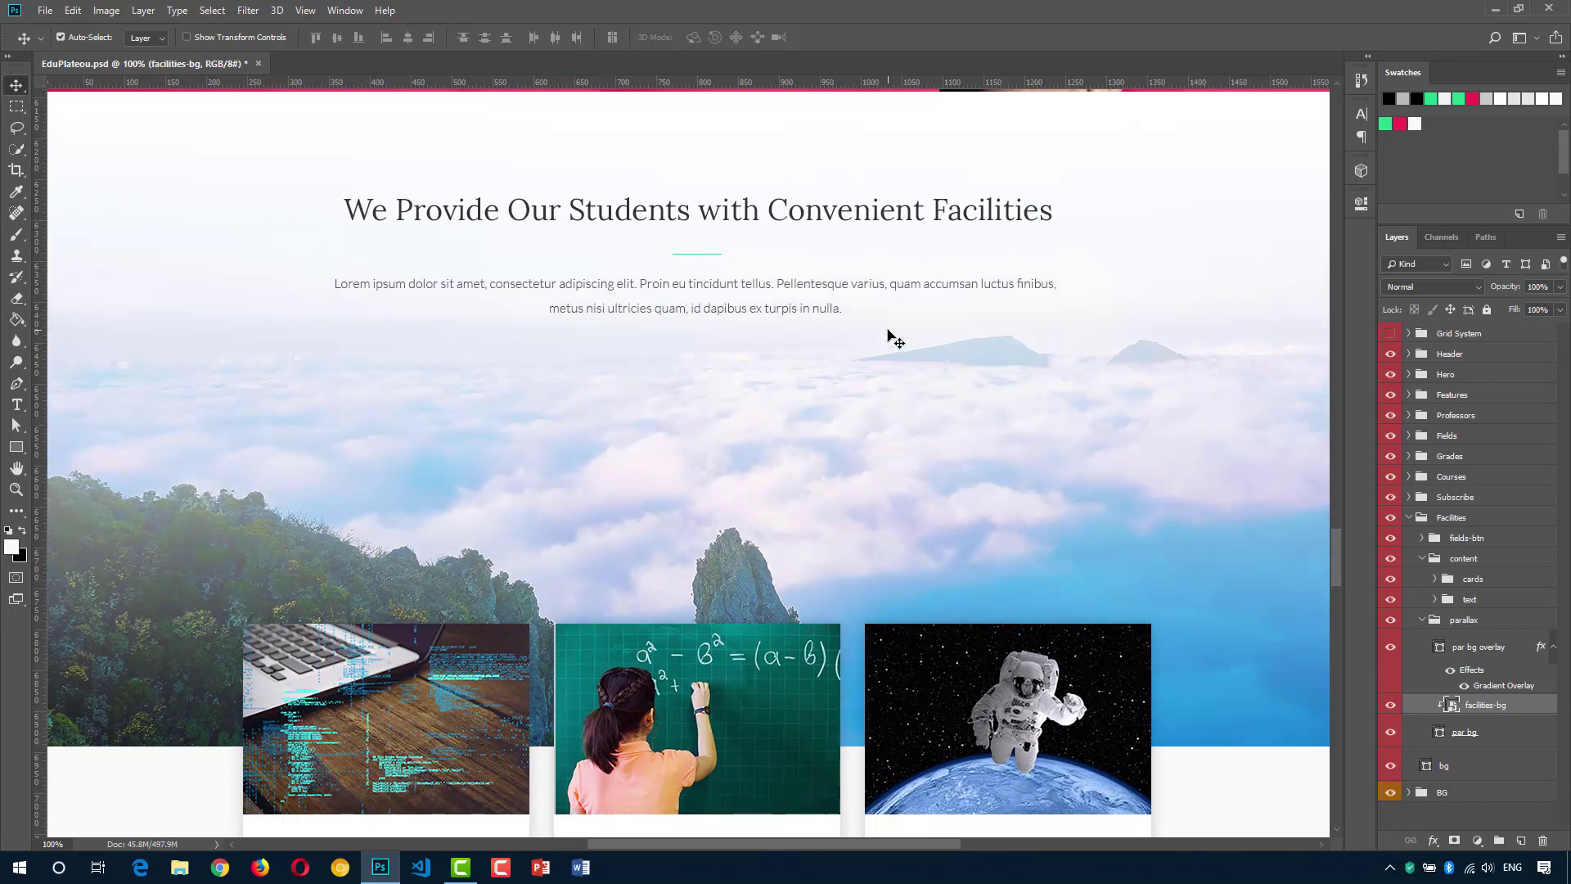
Create a white 100 × 100 px rectangle over the Programming card, above the cards group.
scroll(894, 337, "down", 5)
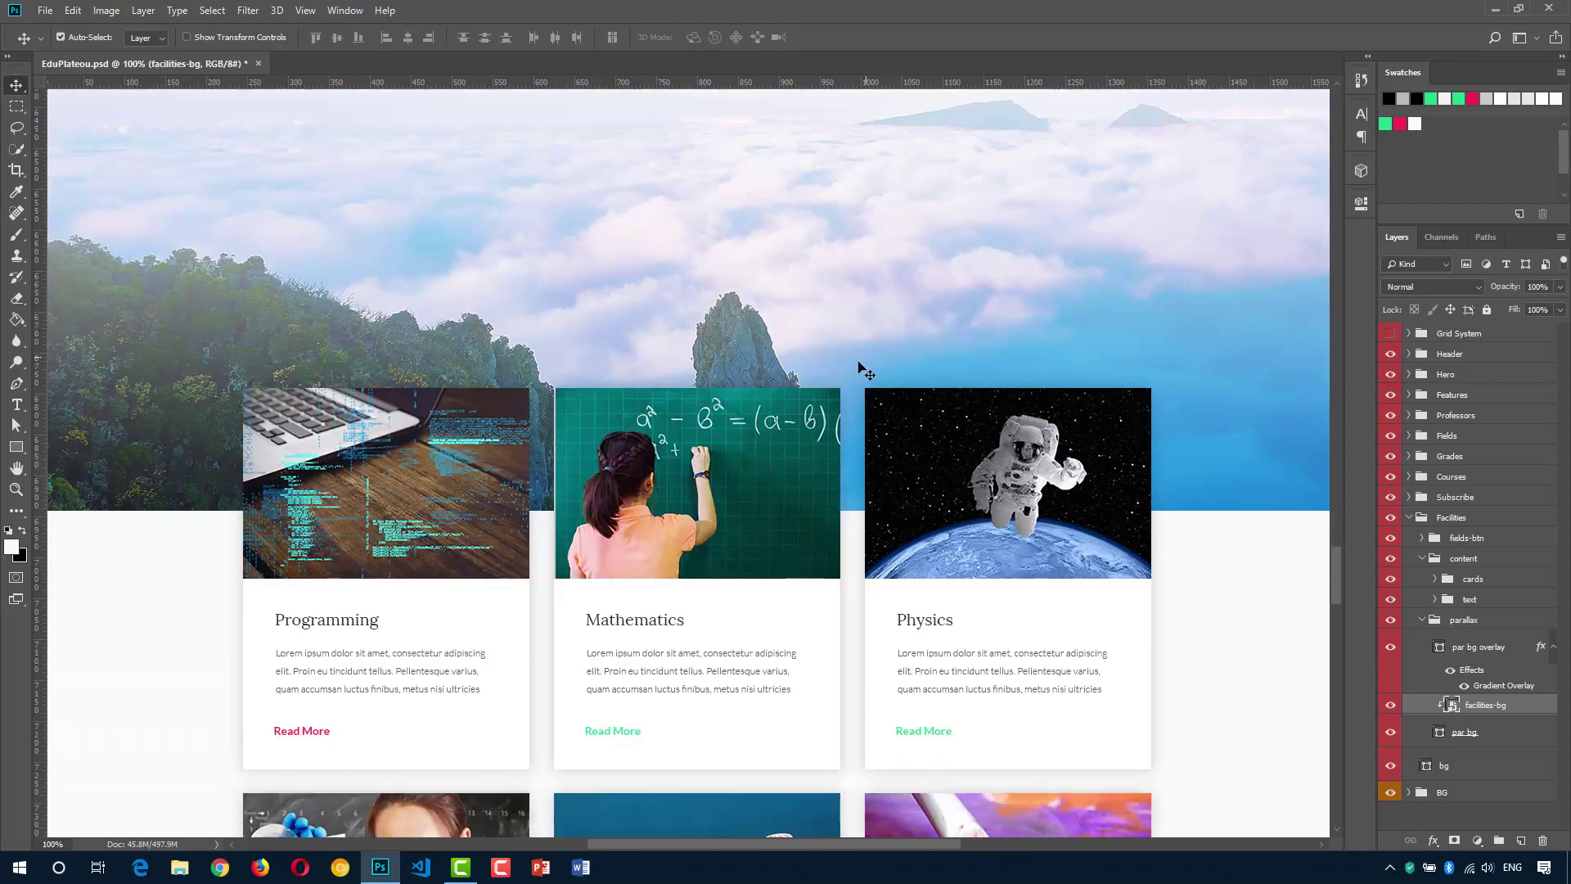
left_click(1422, 620)
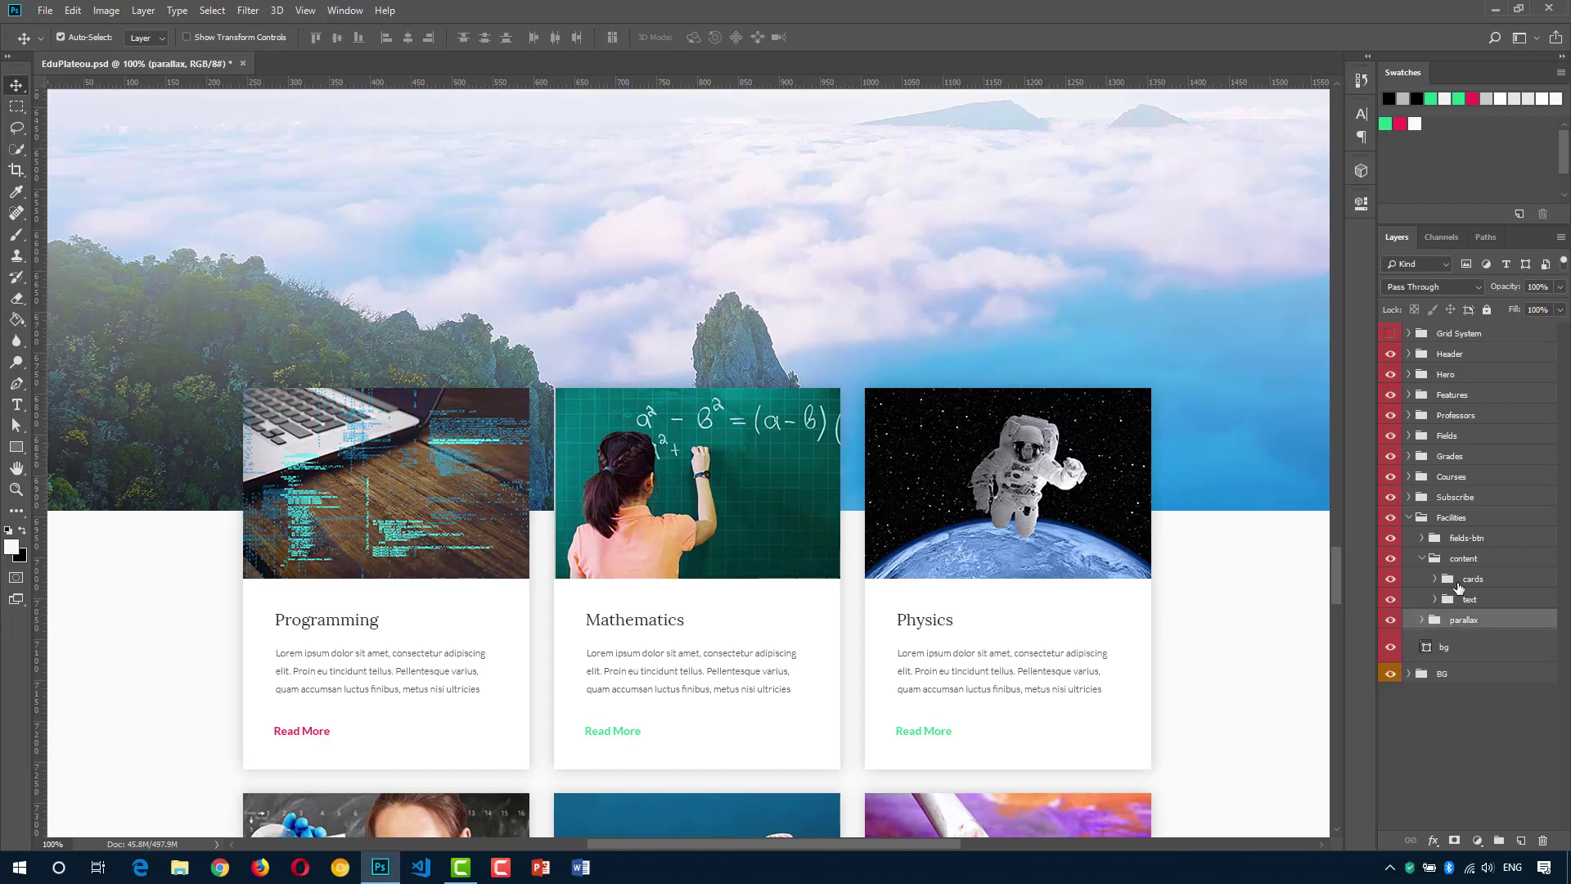
left_click(1465, 580)
key("u")
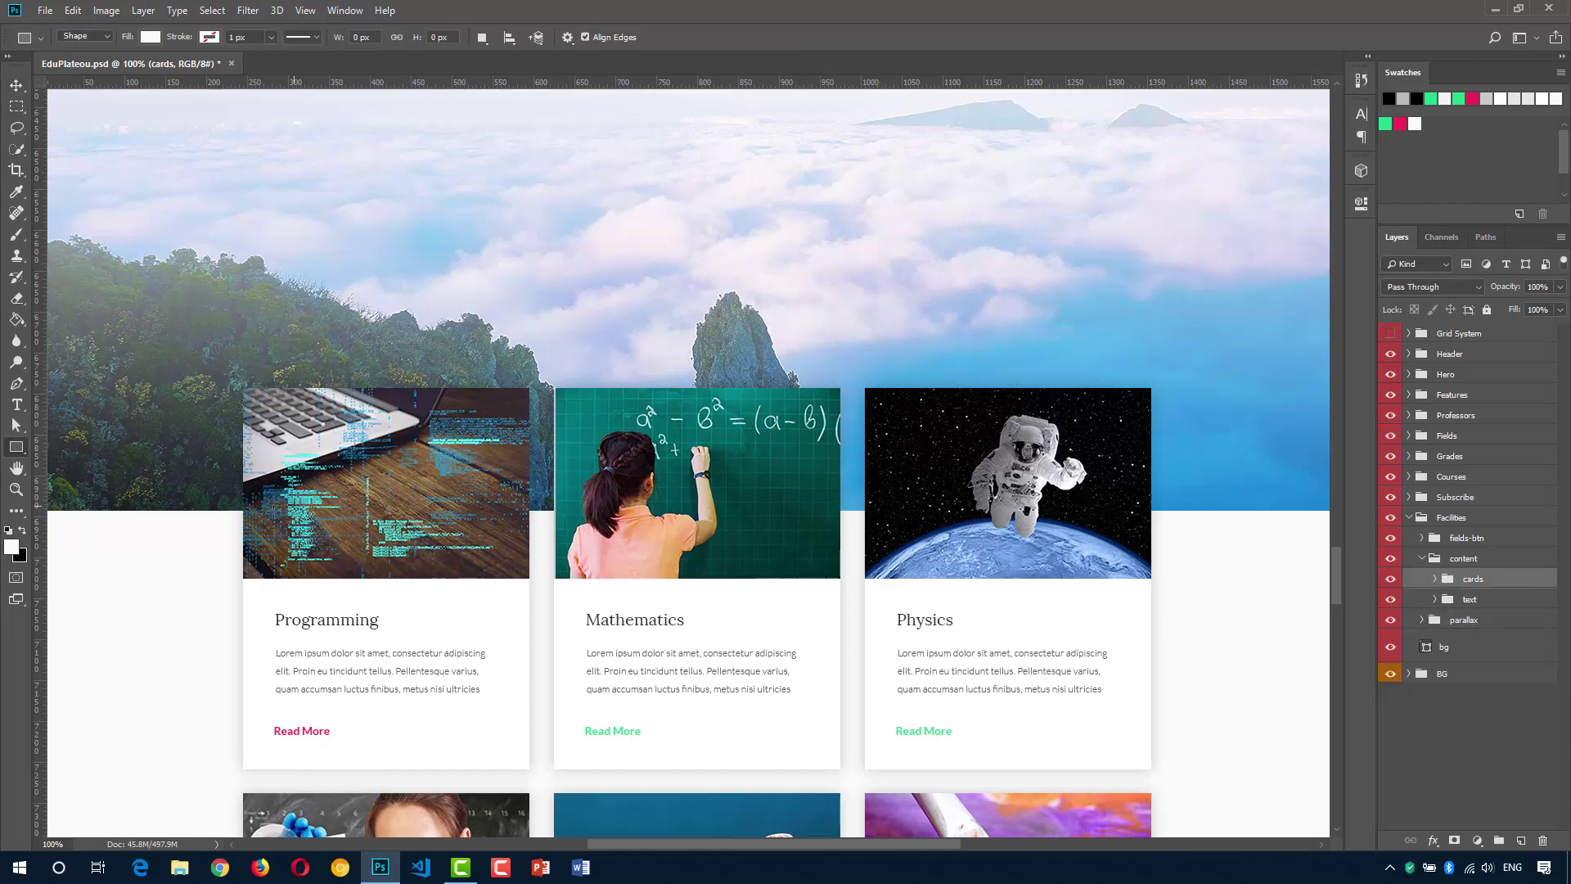
left_click(464, 533)
left_click(737, 326)
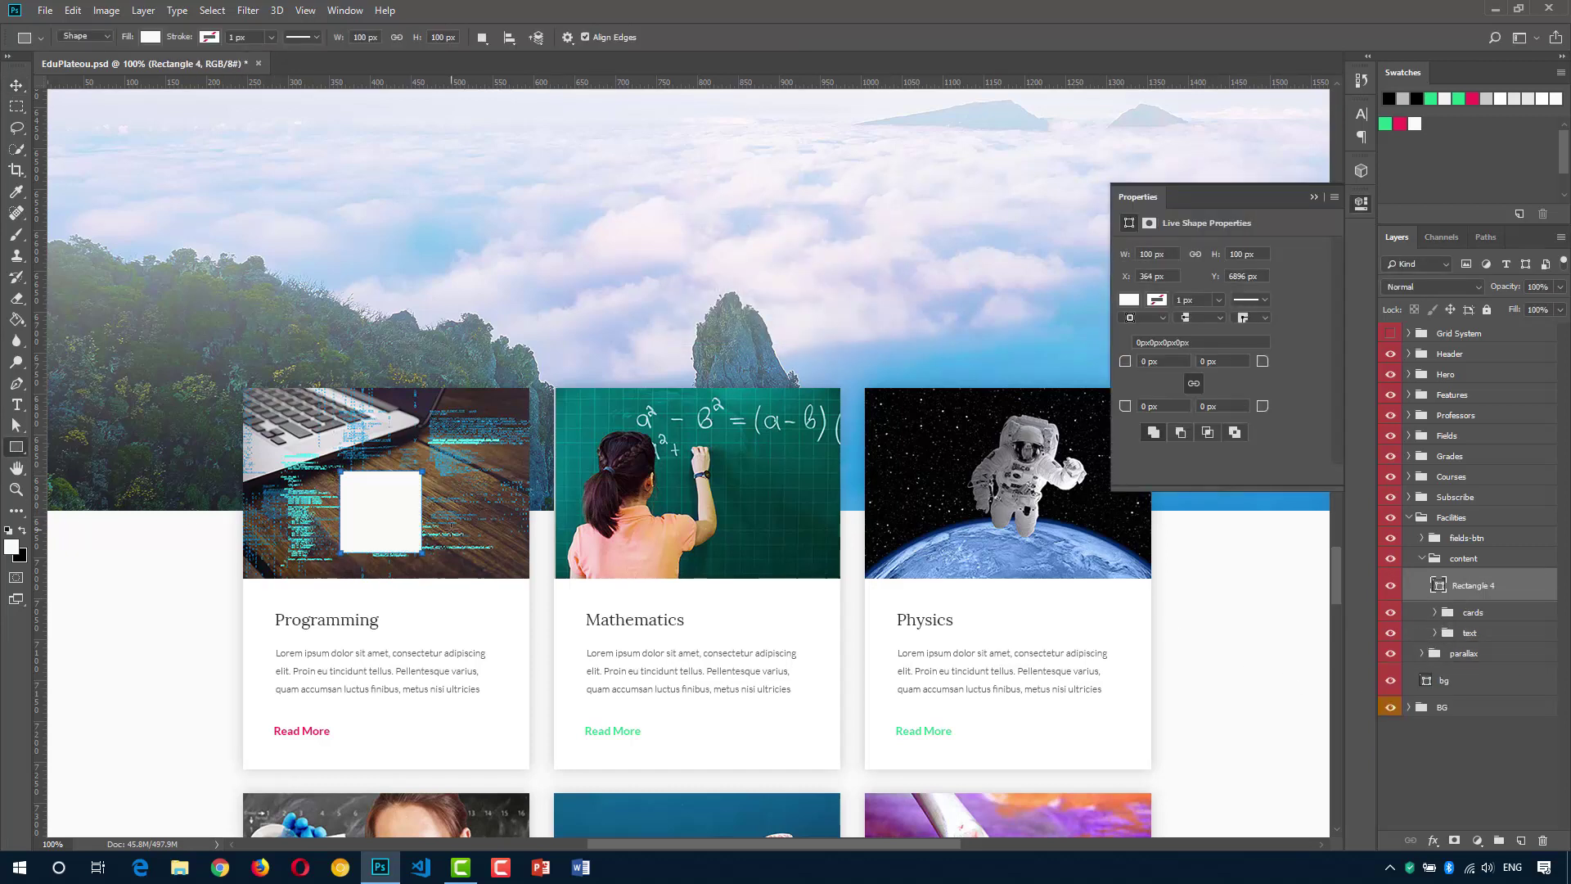
Align the white rectangle to the left and top edges of the cards group.
key("v")
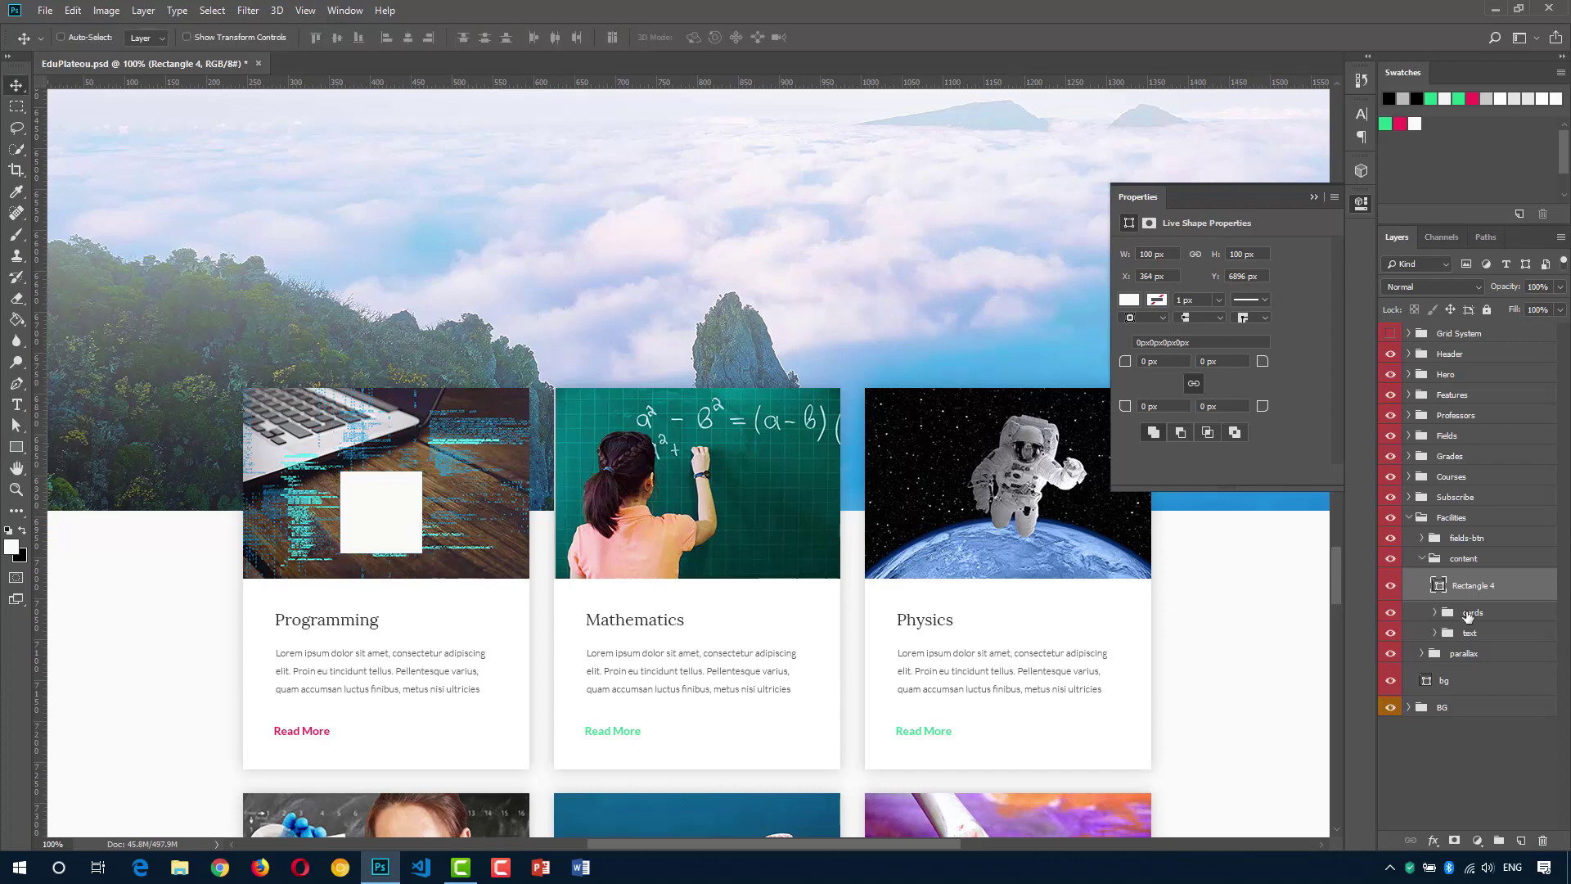
left_click(1471, 612, "ctrl")
left_click(384, 38)
left_click(315, 38)
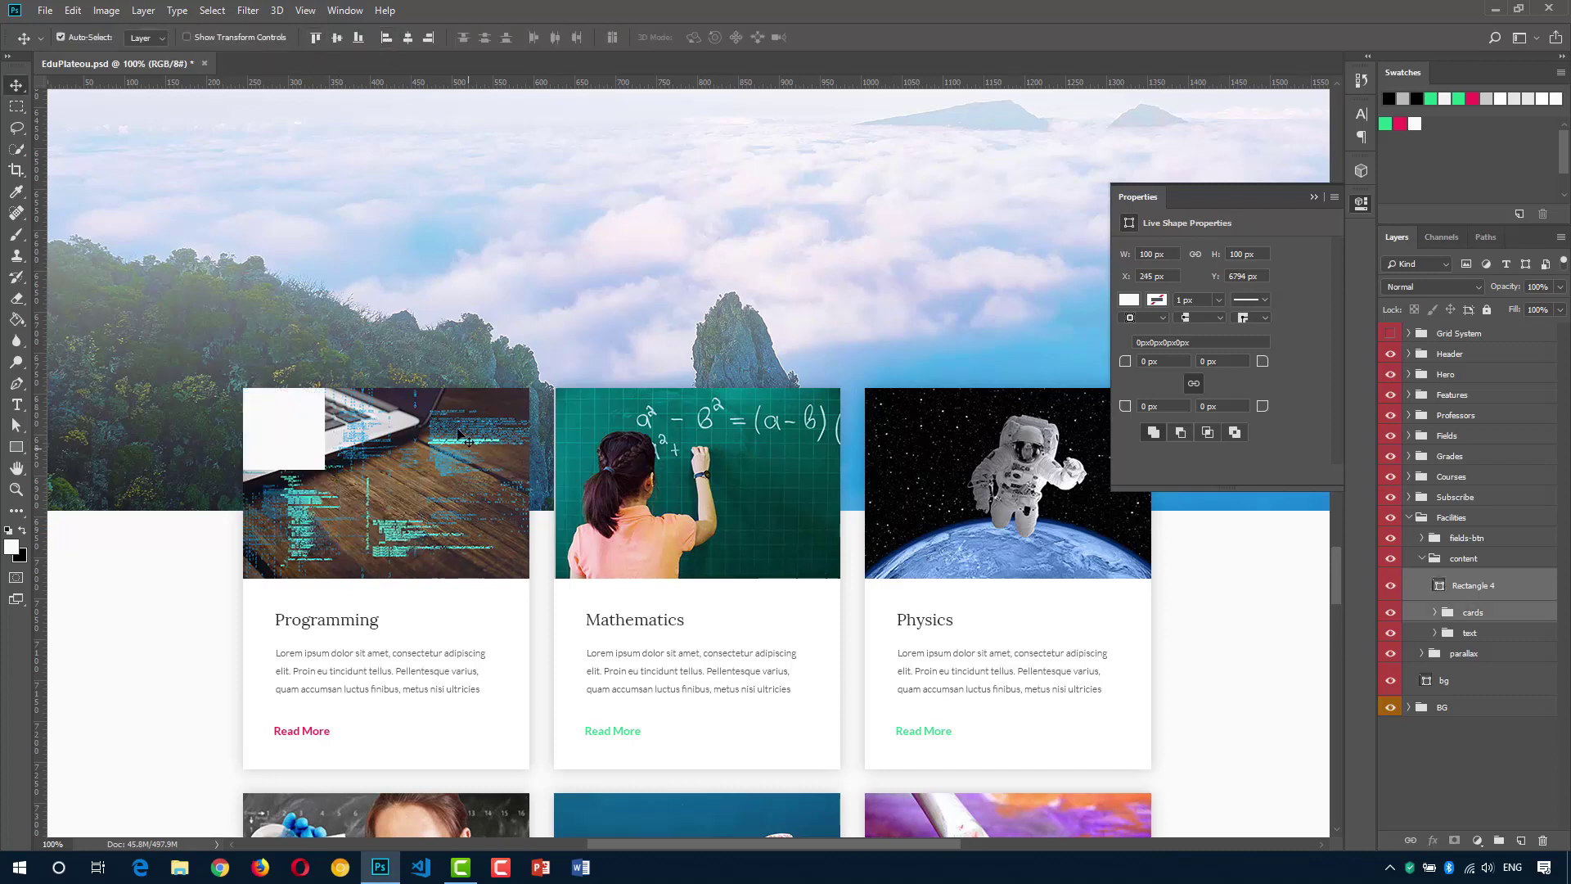
Delete the cards group from the Facilities content, keeping the white rectangle.
left_click(1477, 612)
left_click(1477, 612)
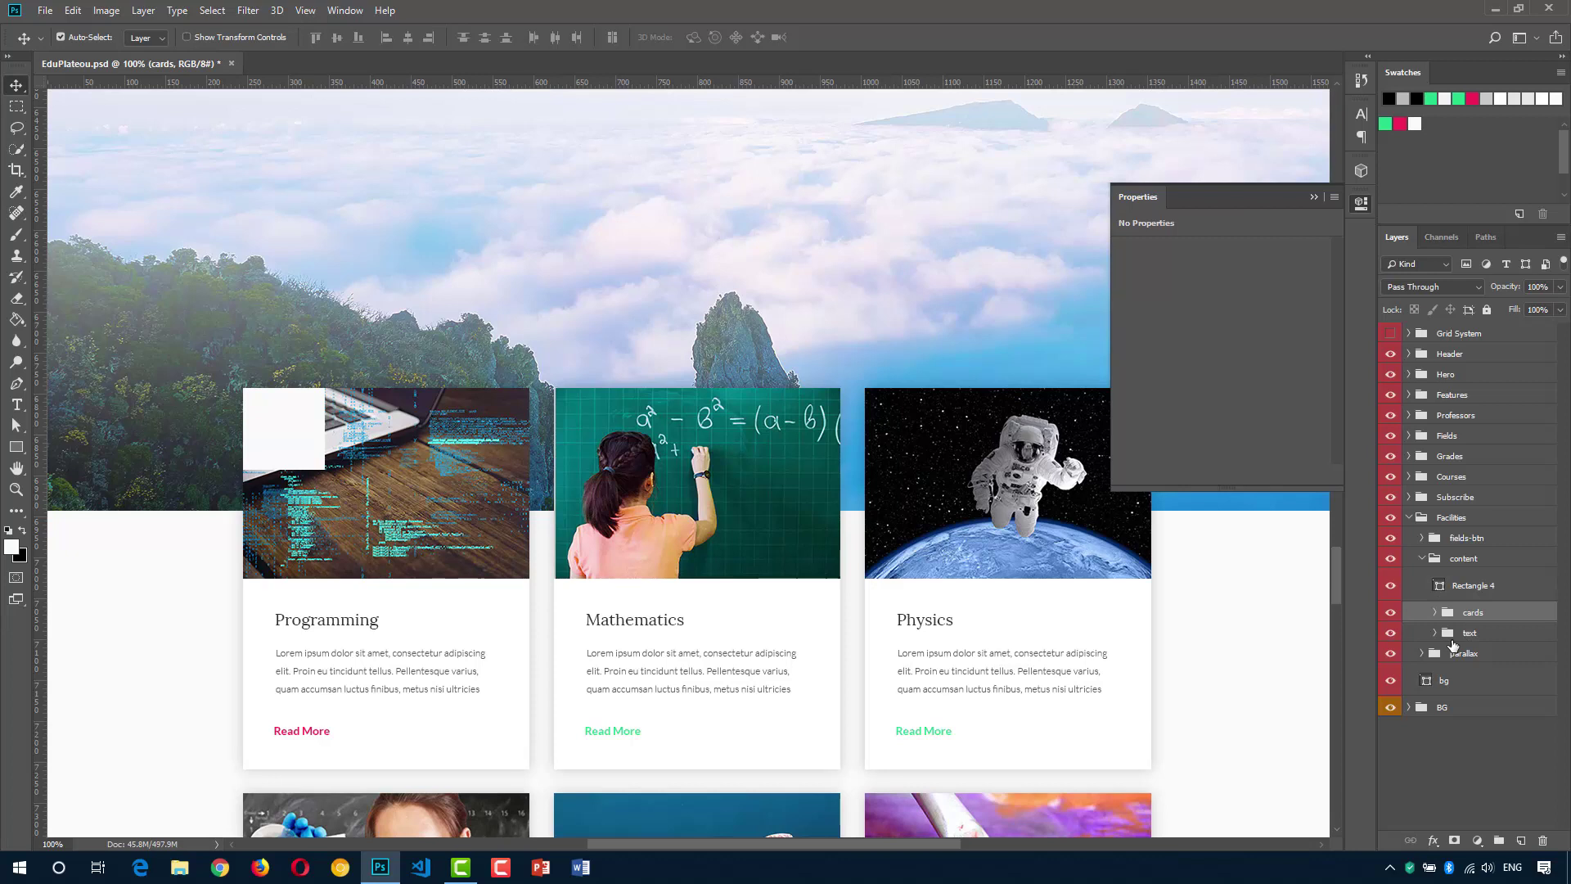
key("Delete")
left_click(1360, 203)
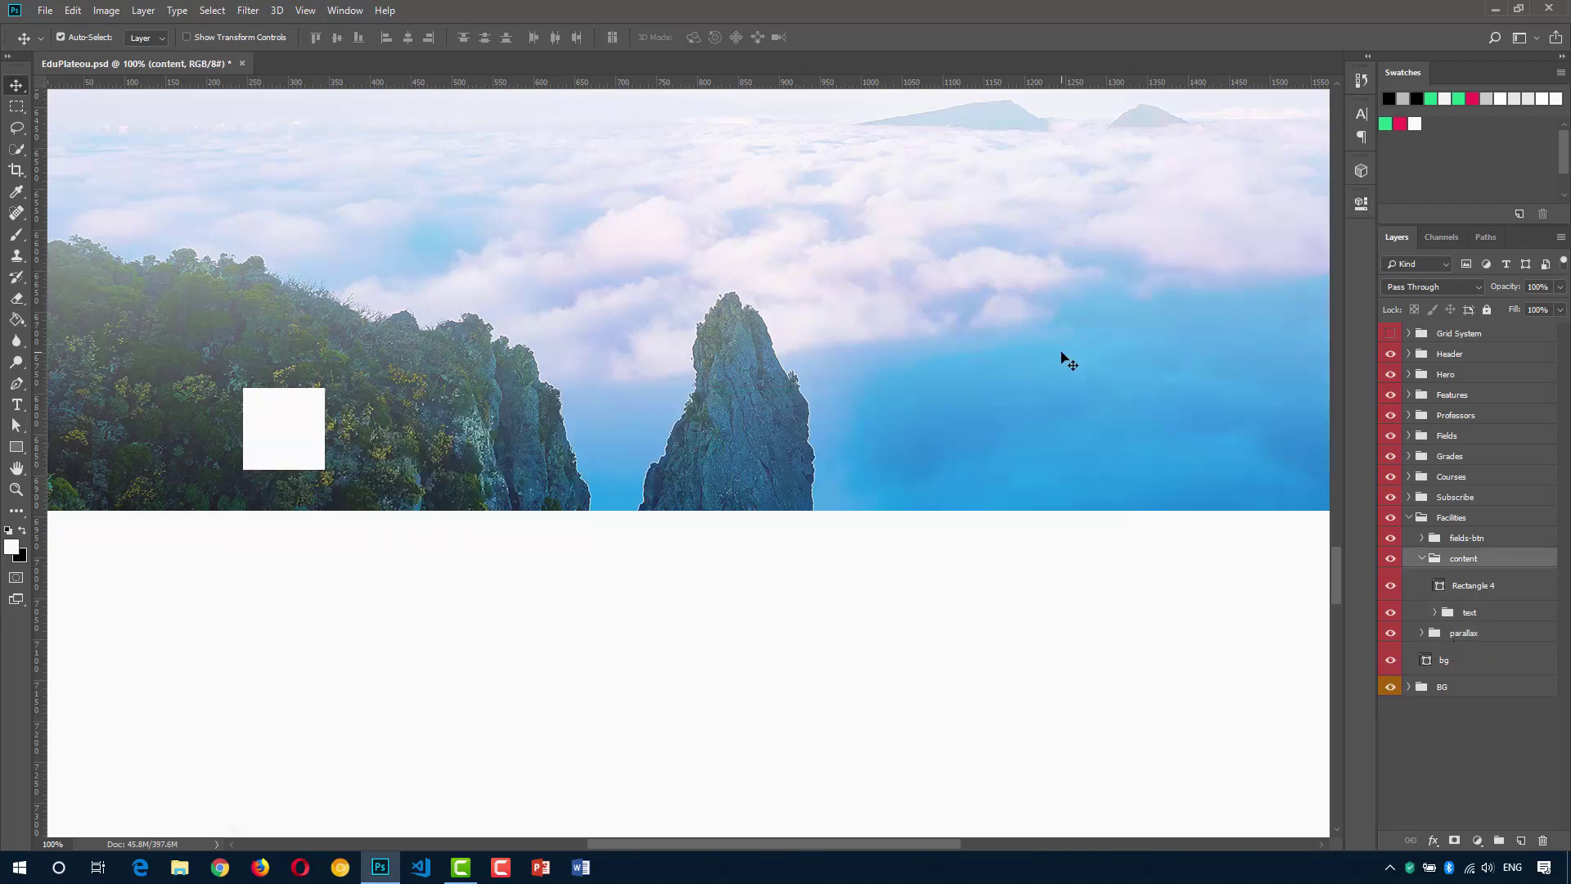
Show the guides and measure the content width between the outer column guides with a marquee selection above the white rectangle.
key("ctrl+semicolon")
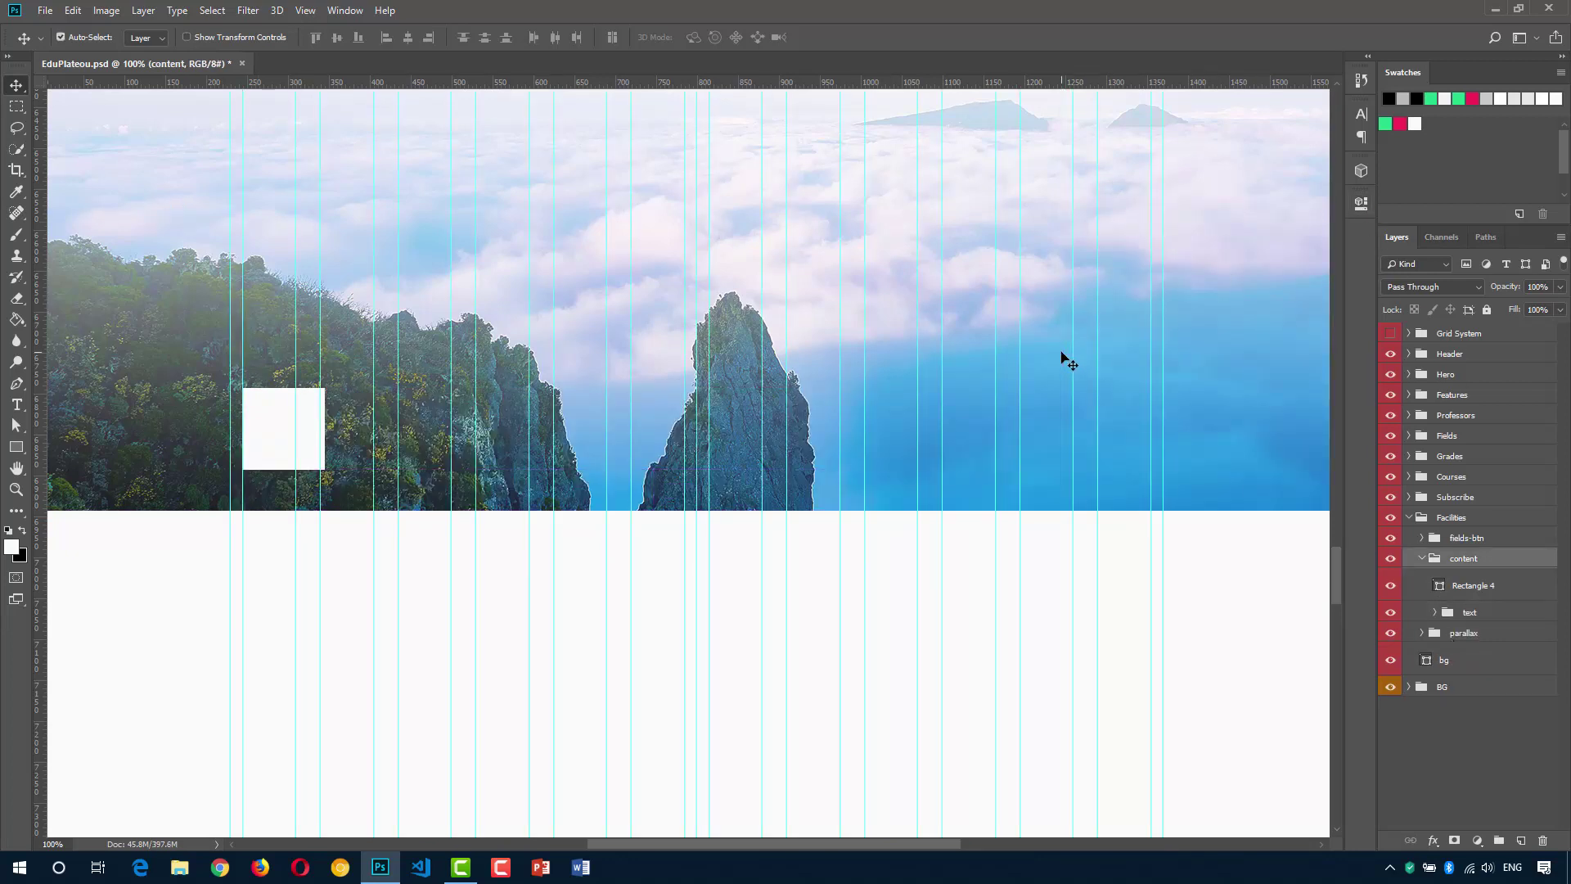
key("m")
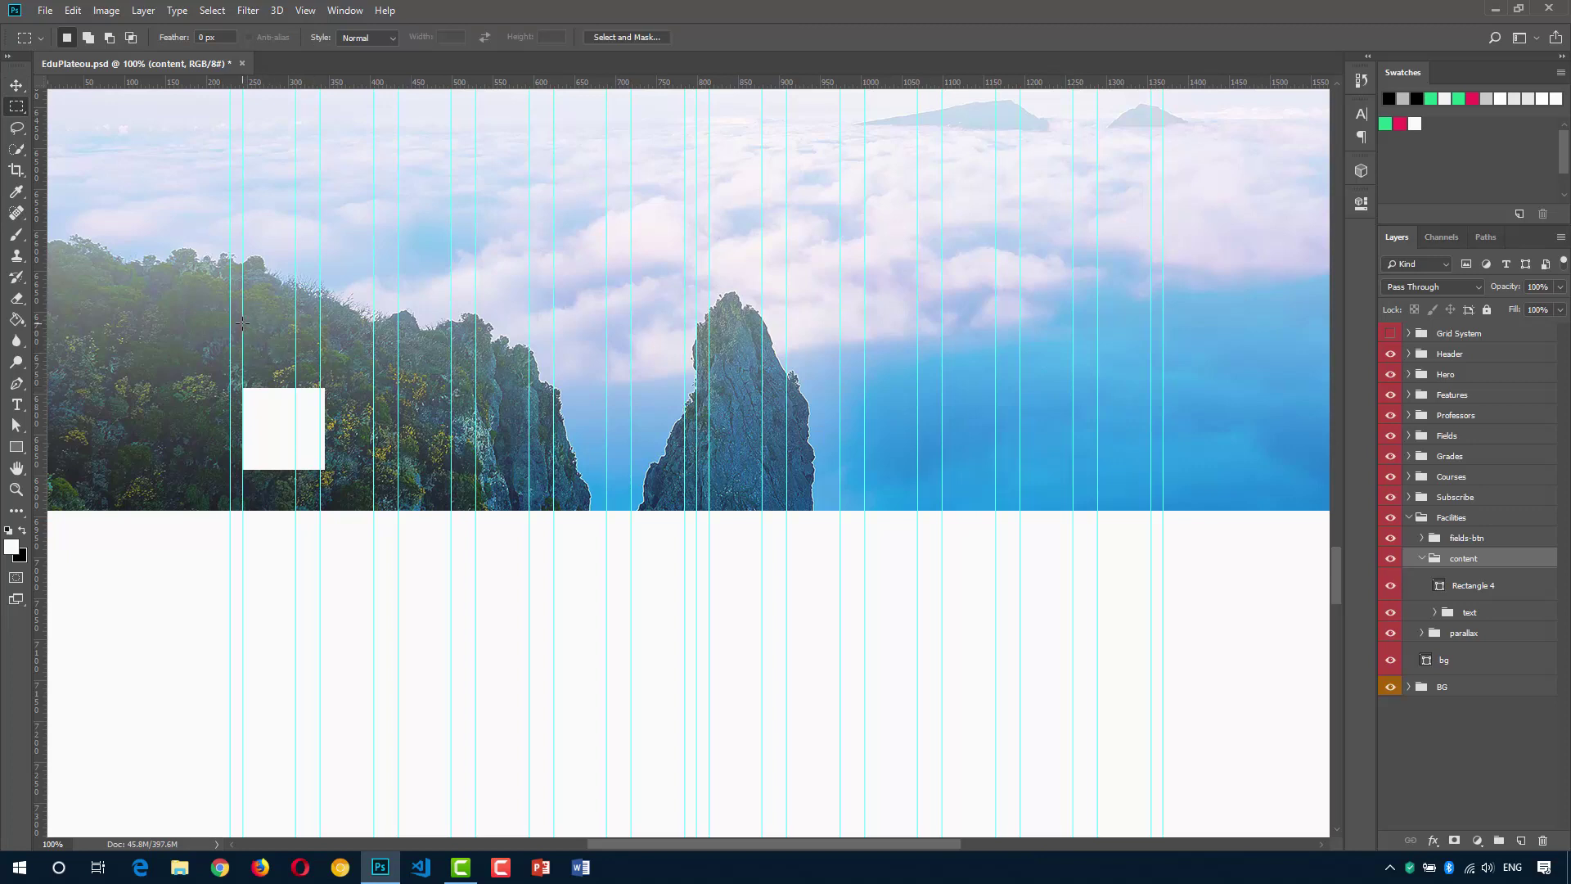
left_click_drag(242, 323, 1147, 380)
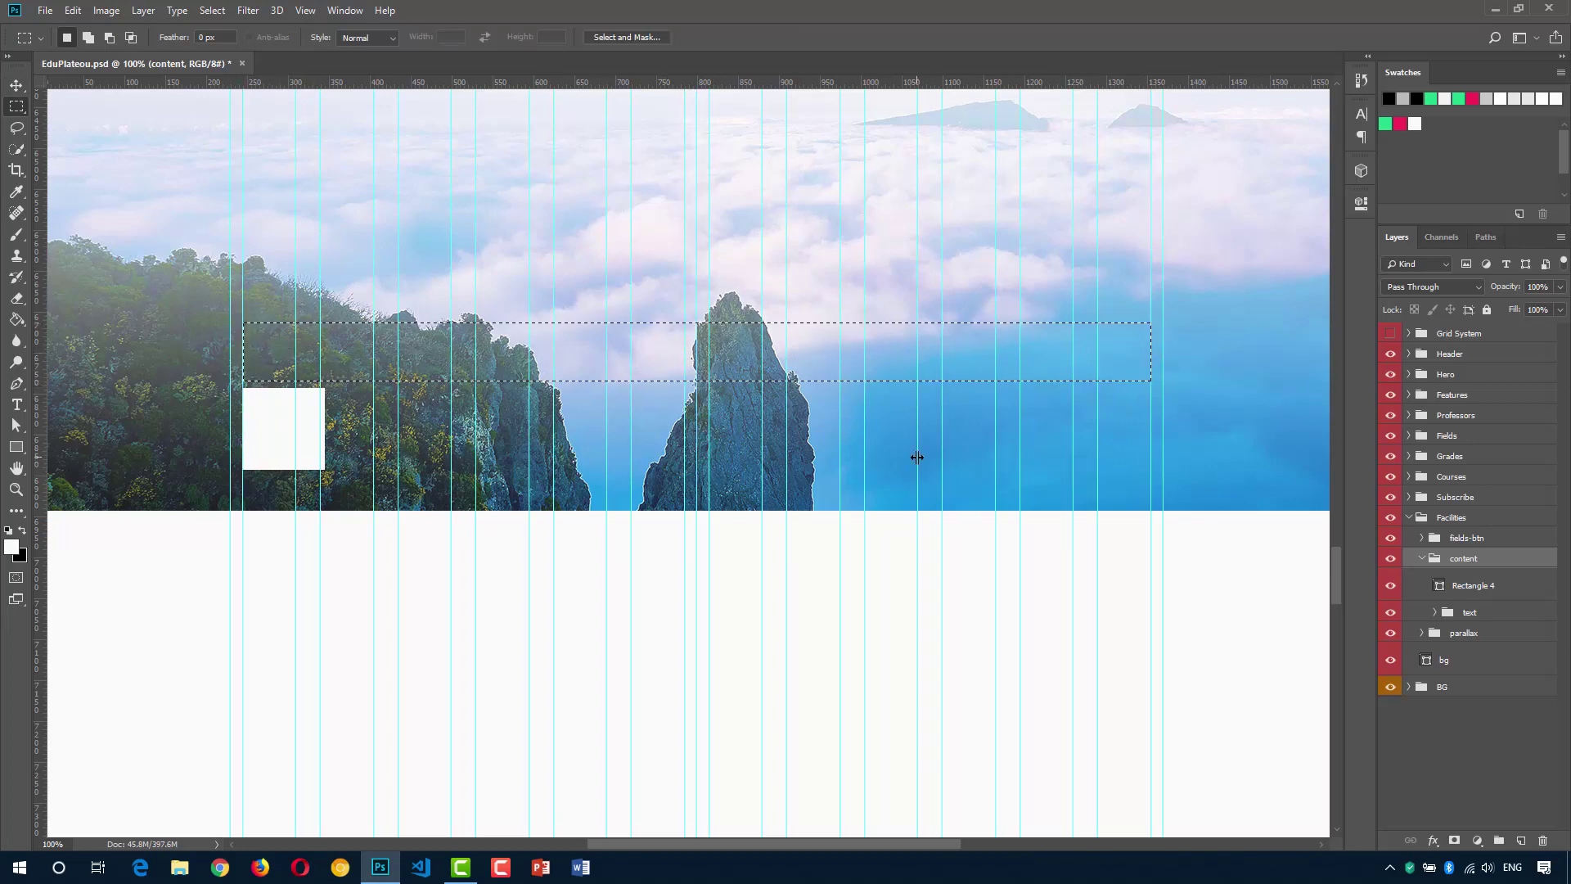
key("ctrl+d")
Resize the white rectangle in the Facilities content to 1110 px wide and 450 px high.
scroll(689, 462, "down", 1)
left_click(1361, 202)
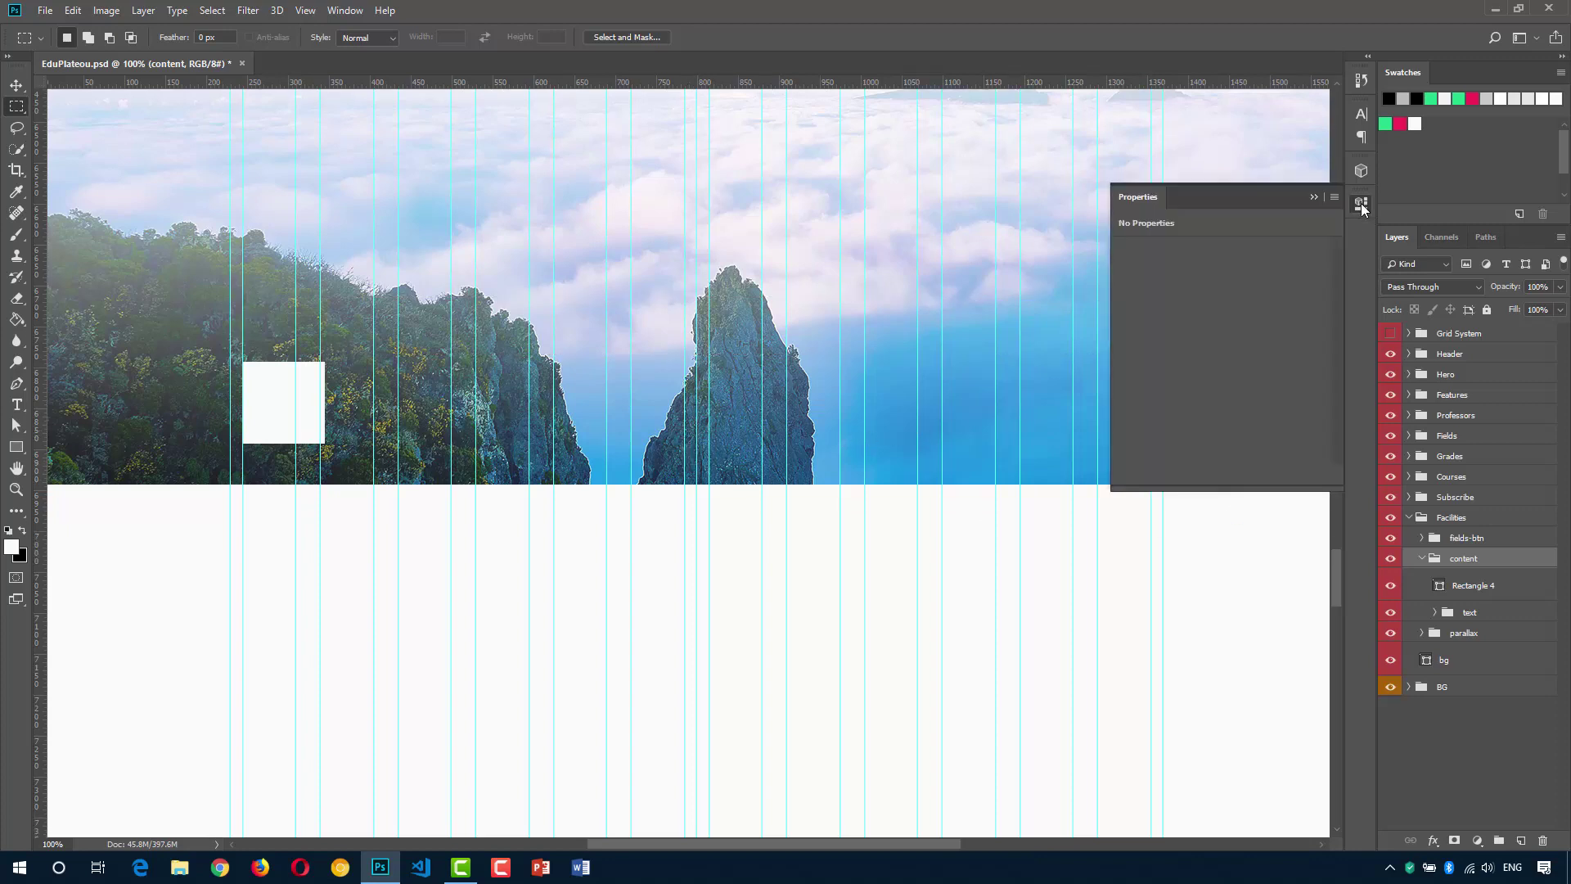
left_click(1470, 589)
left_click(1152, 254)
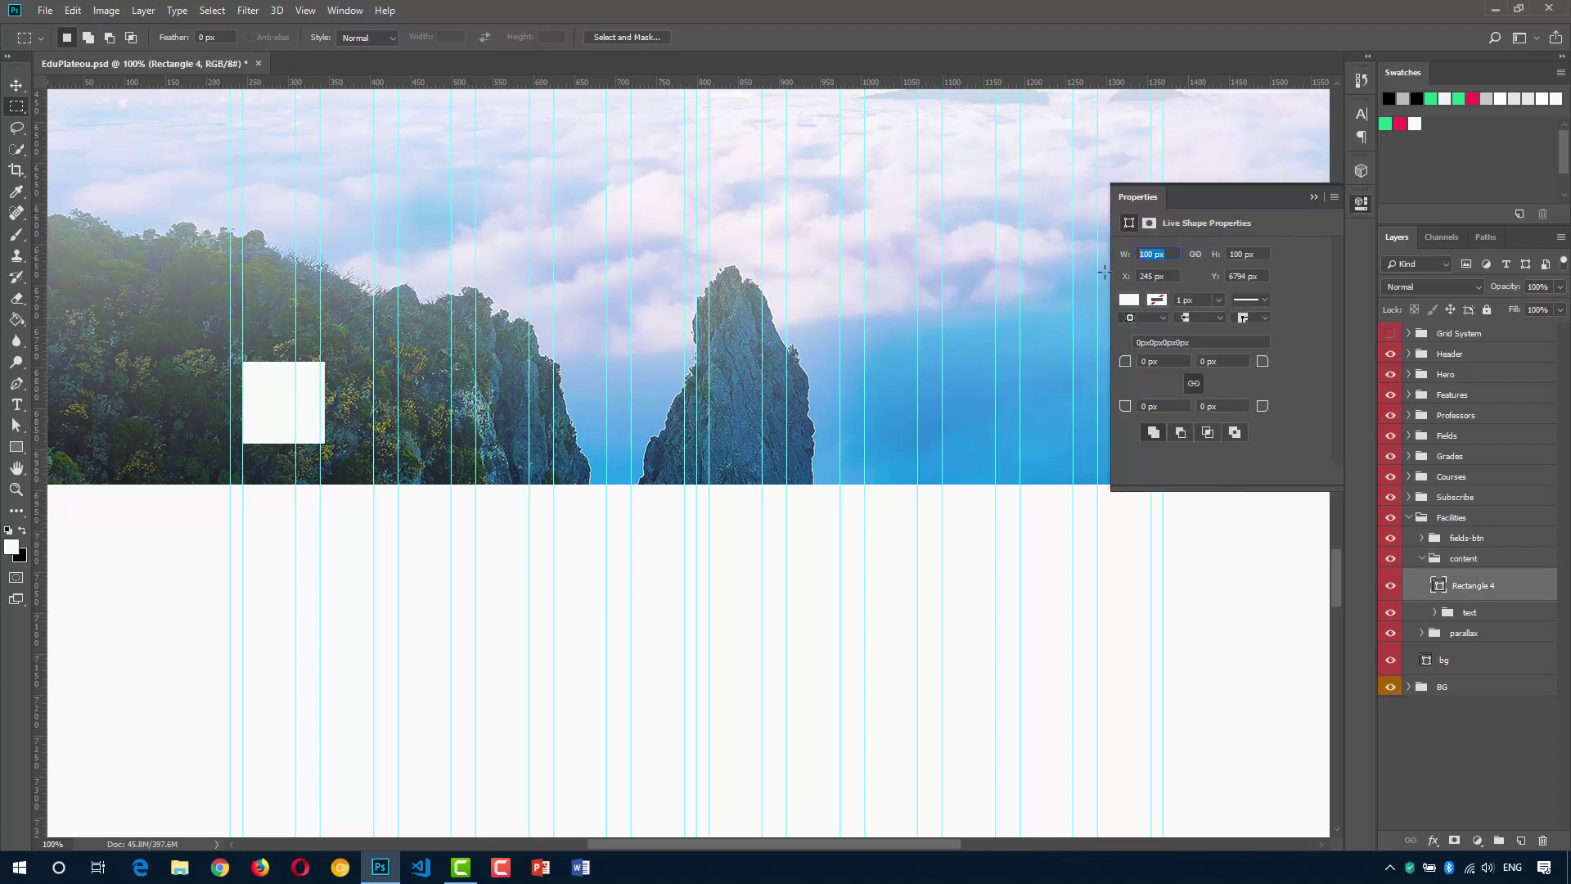
key("Tab")
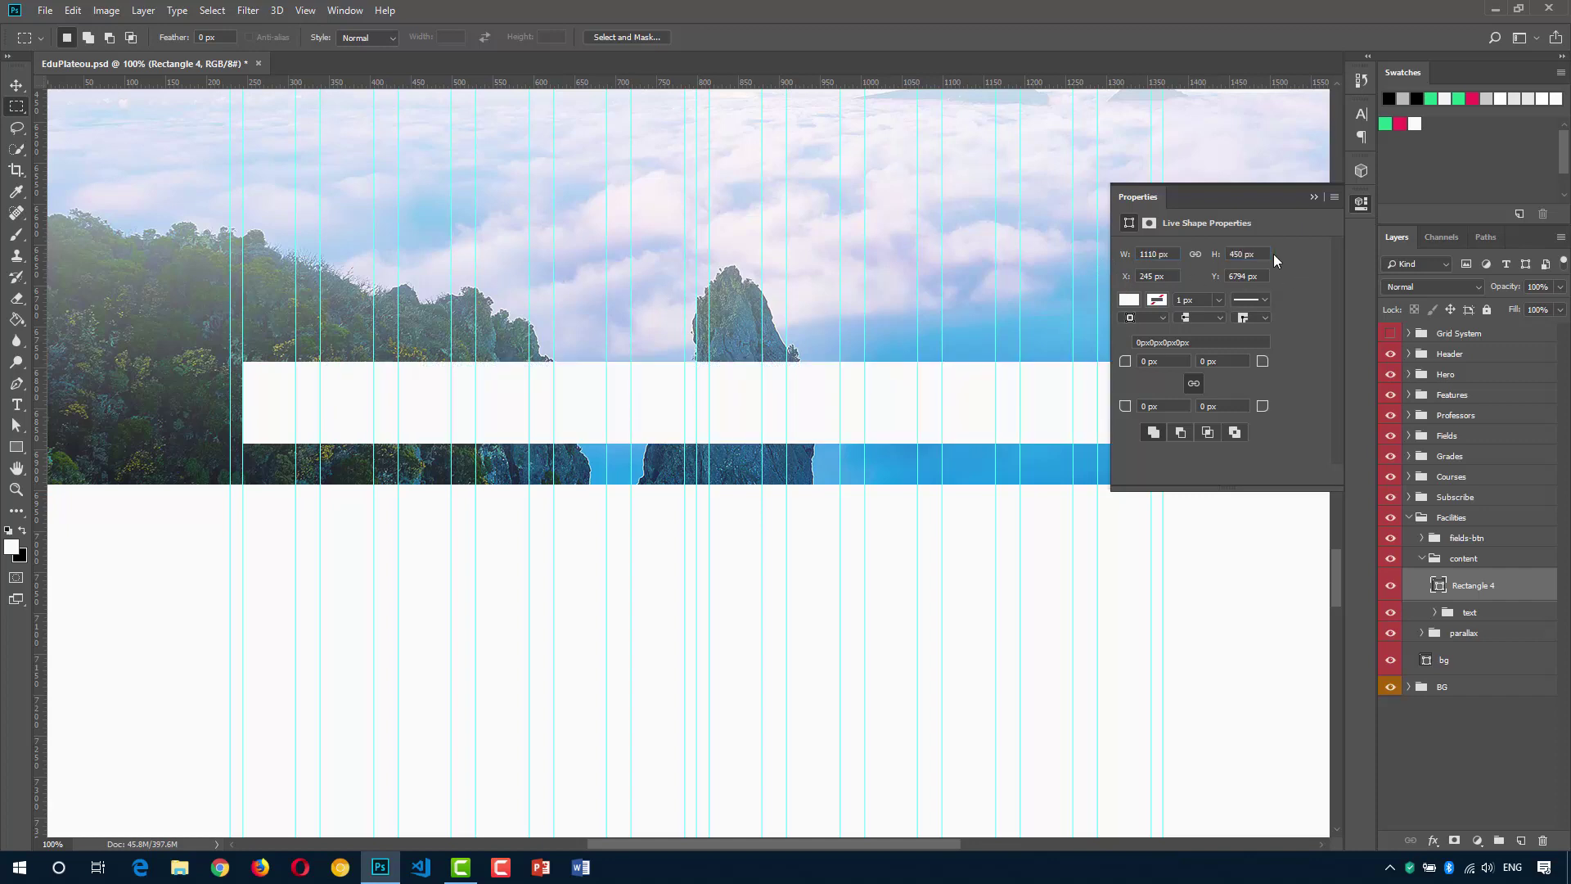
key("Return")
Fill the 1110 × 450 px rectangle with the recently used light gray and hide the guides.
left_click(1128, 299)
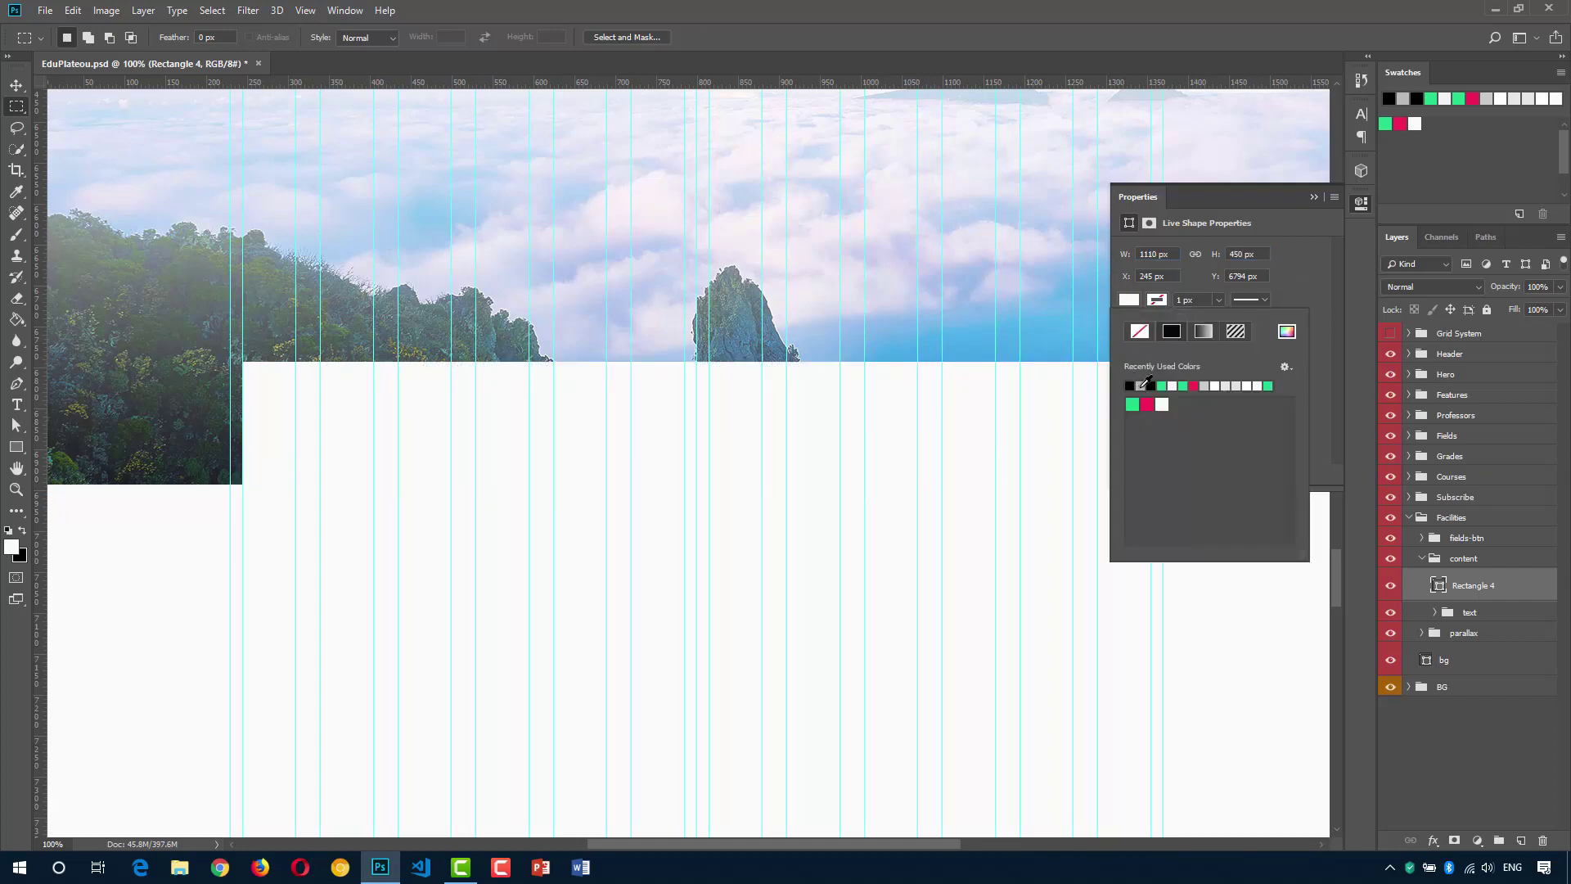
left_click(1144, 385)
left_click(1358, 204)
scroll(1080, 445, "down", 2)
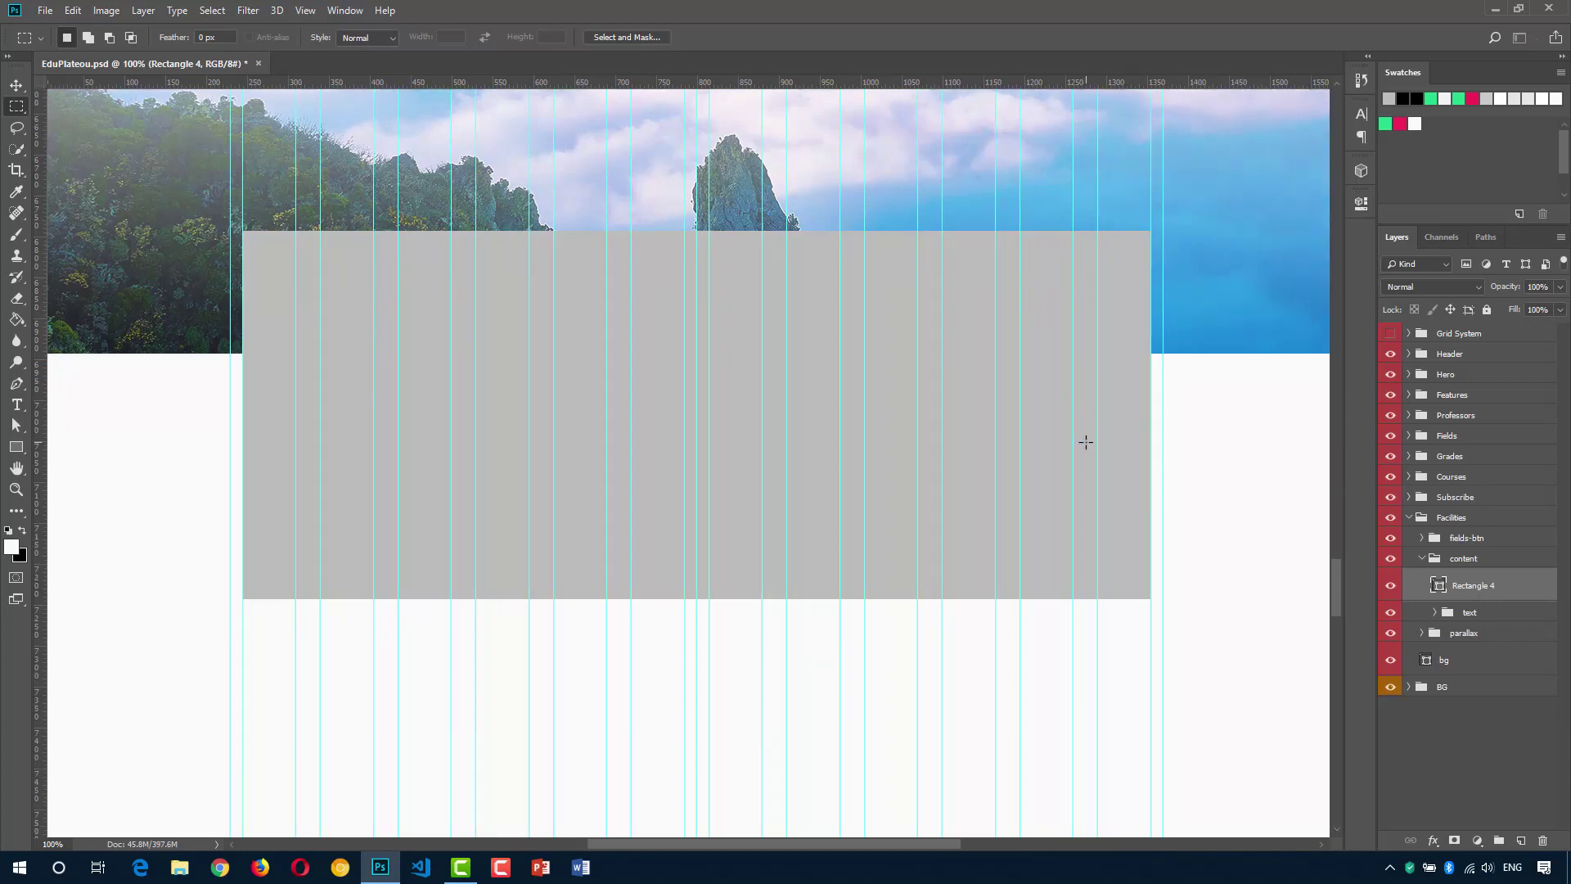
key("ctrl+semicolon")
scroll(1084, 442, "down", 1)
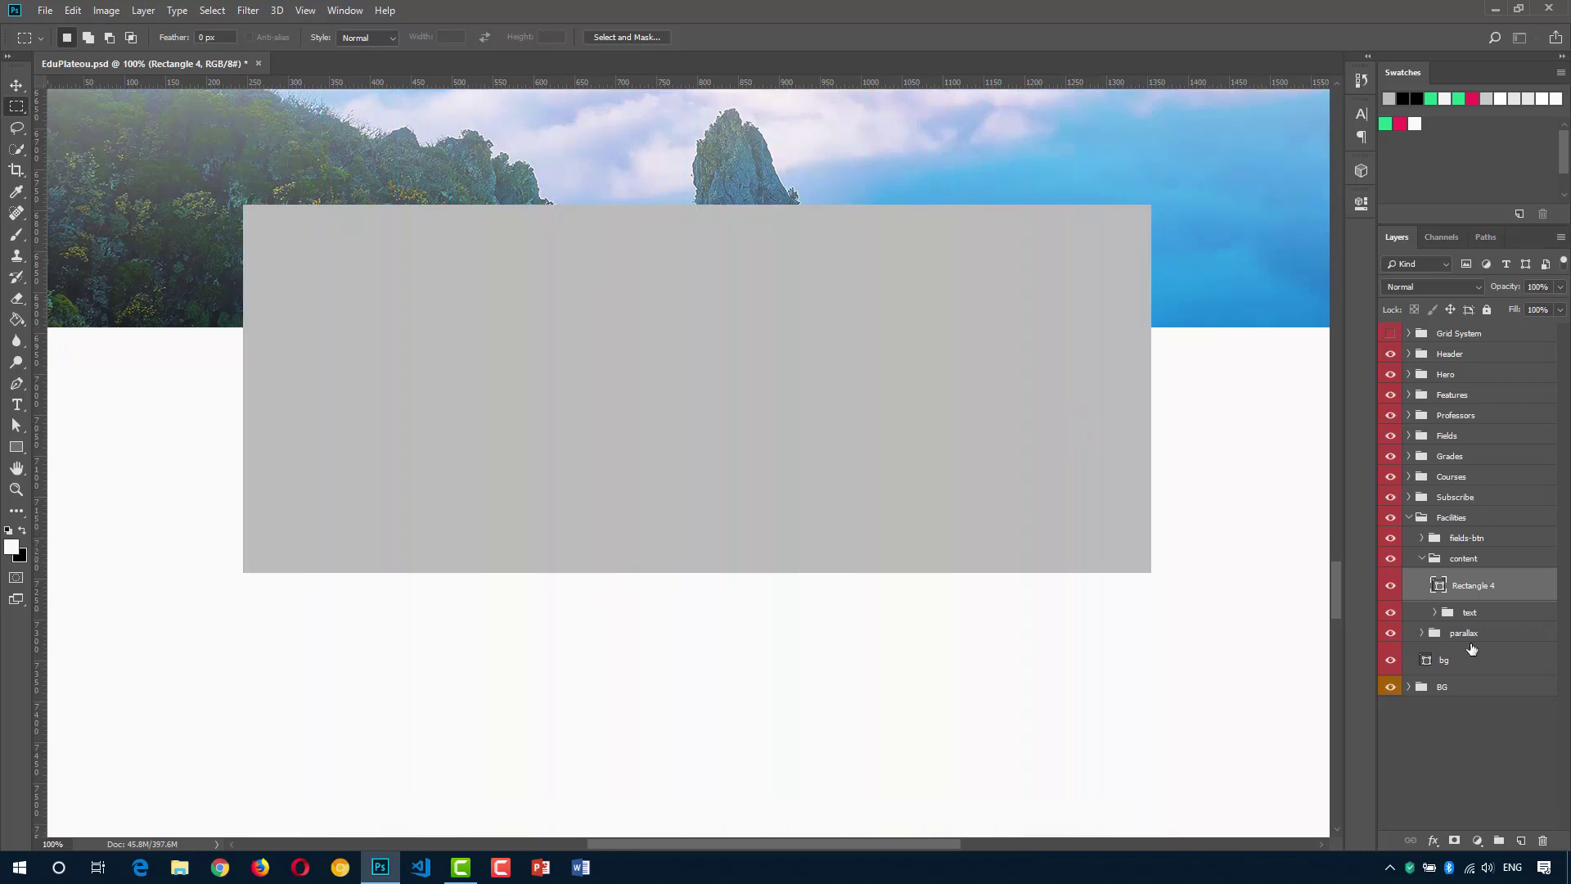
Rename the gray rectangle layer facility-bg and duplicate it as facility-bg-overlay.
double_click(1477, 585)
type("facility-bg")
key("Return")
key("ctrl+j")
double_click(1488, 585)
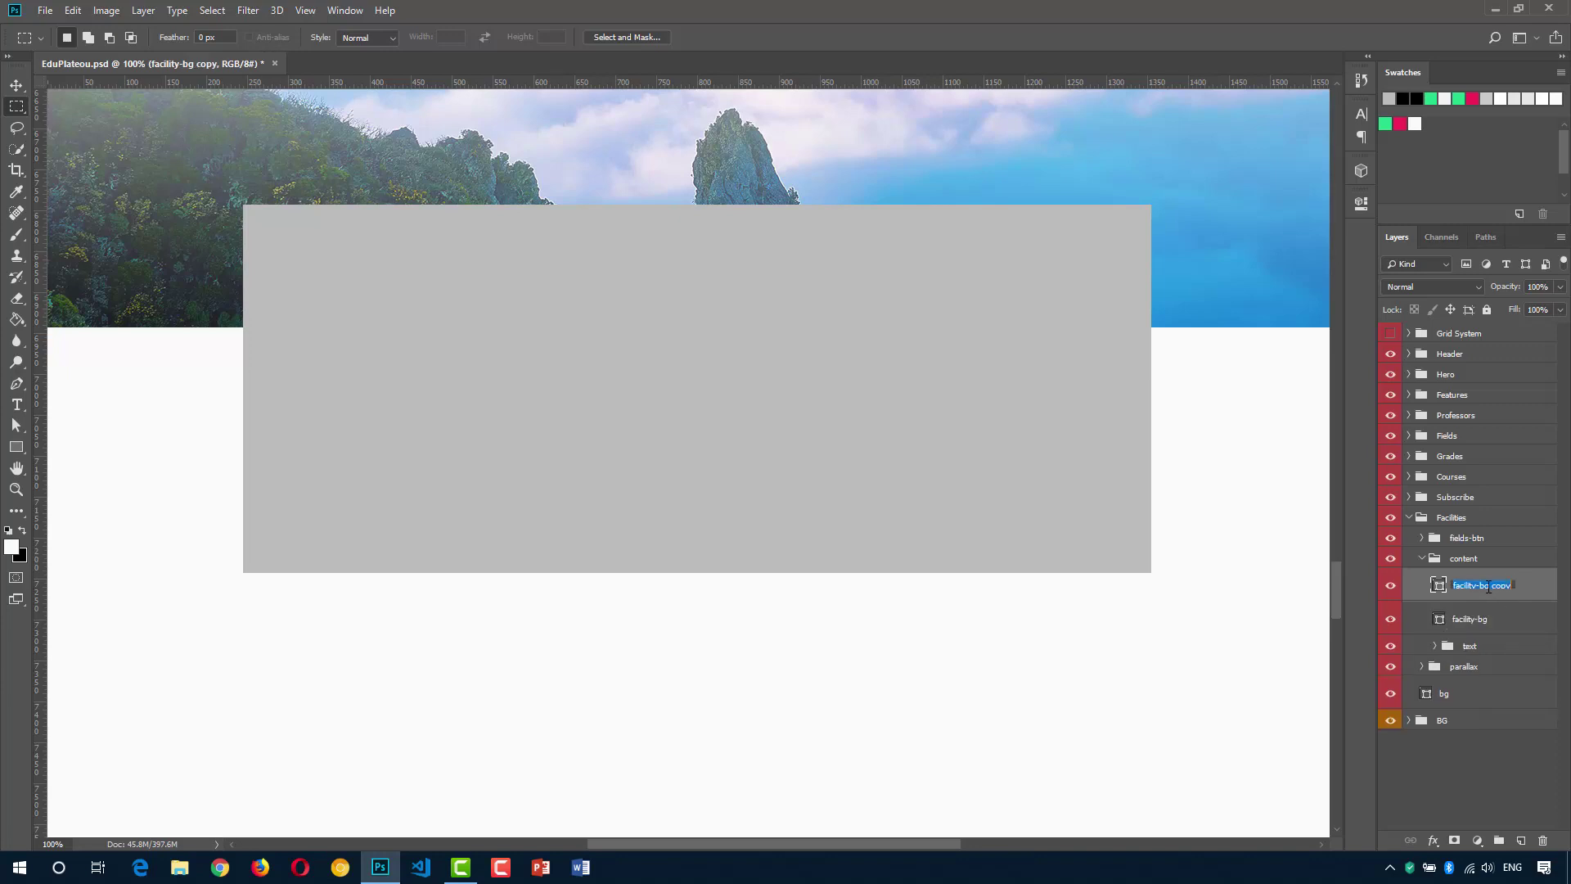
left_click_drag(1492, 588, 1567, 599)
key("Return")
Fill the facility-bg-overlay shape with black (000000) and set its layer opacity to 50%.
left_click(1358, 203)
left_click(1131, 299)
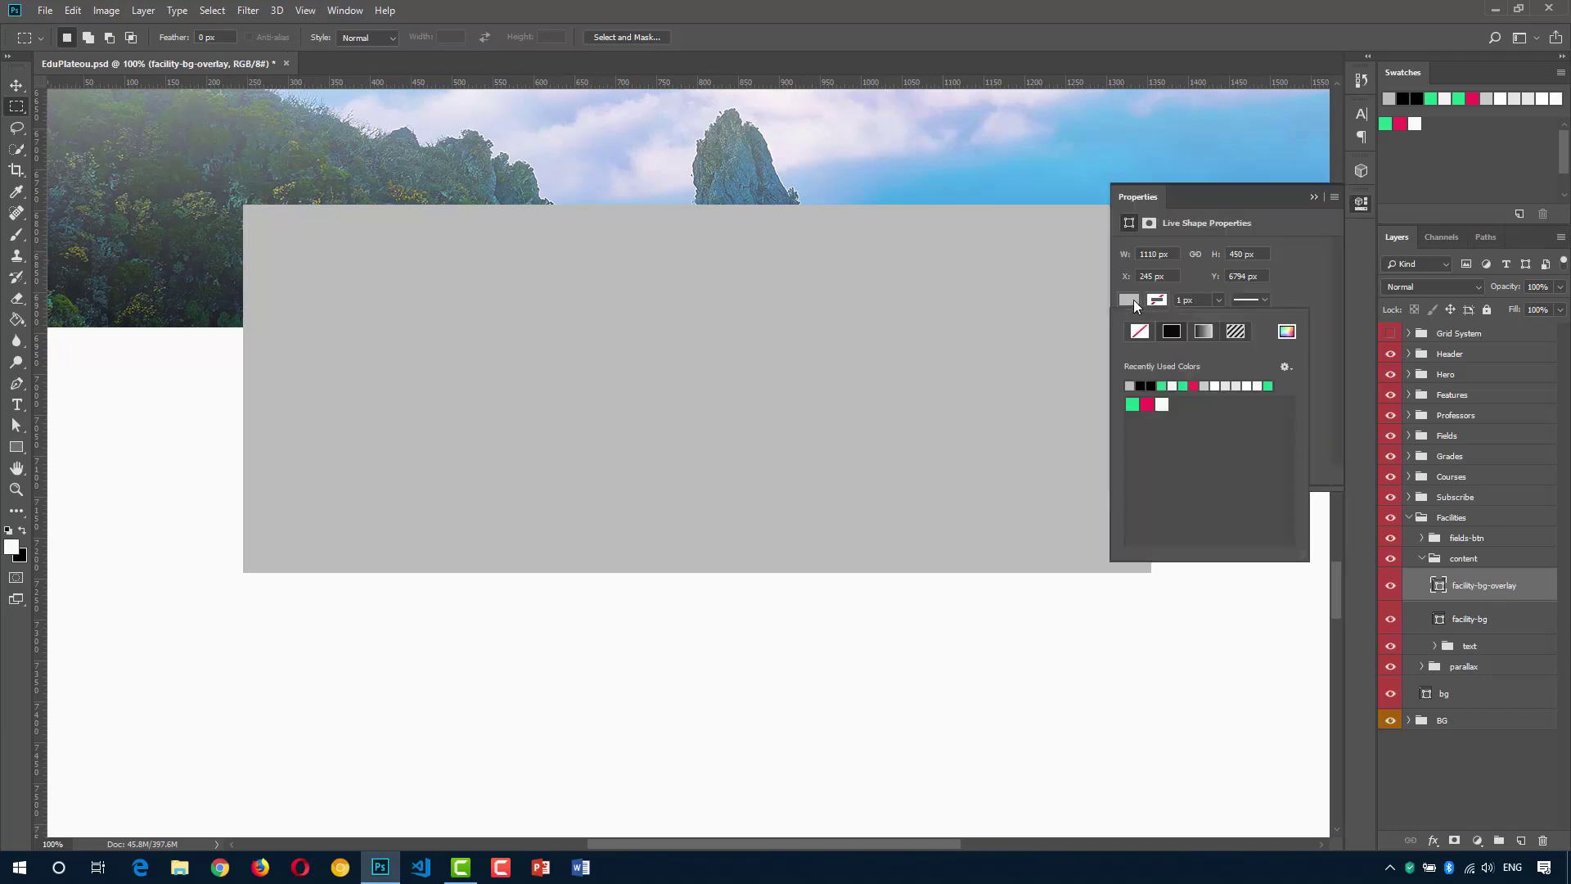
left_click(1288, 332)
type("000000")
left_click(856, 249)
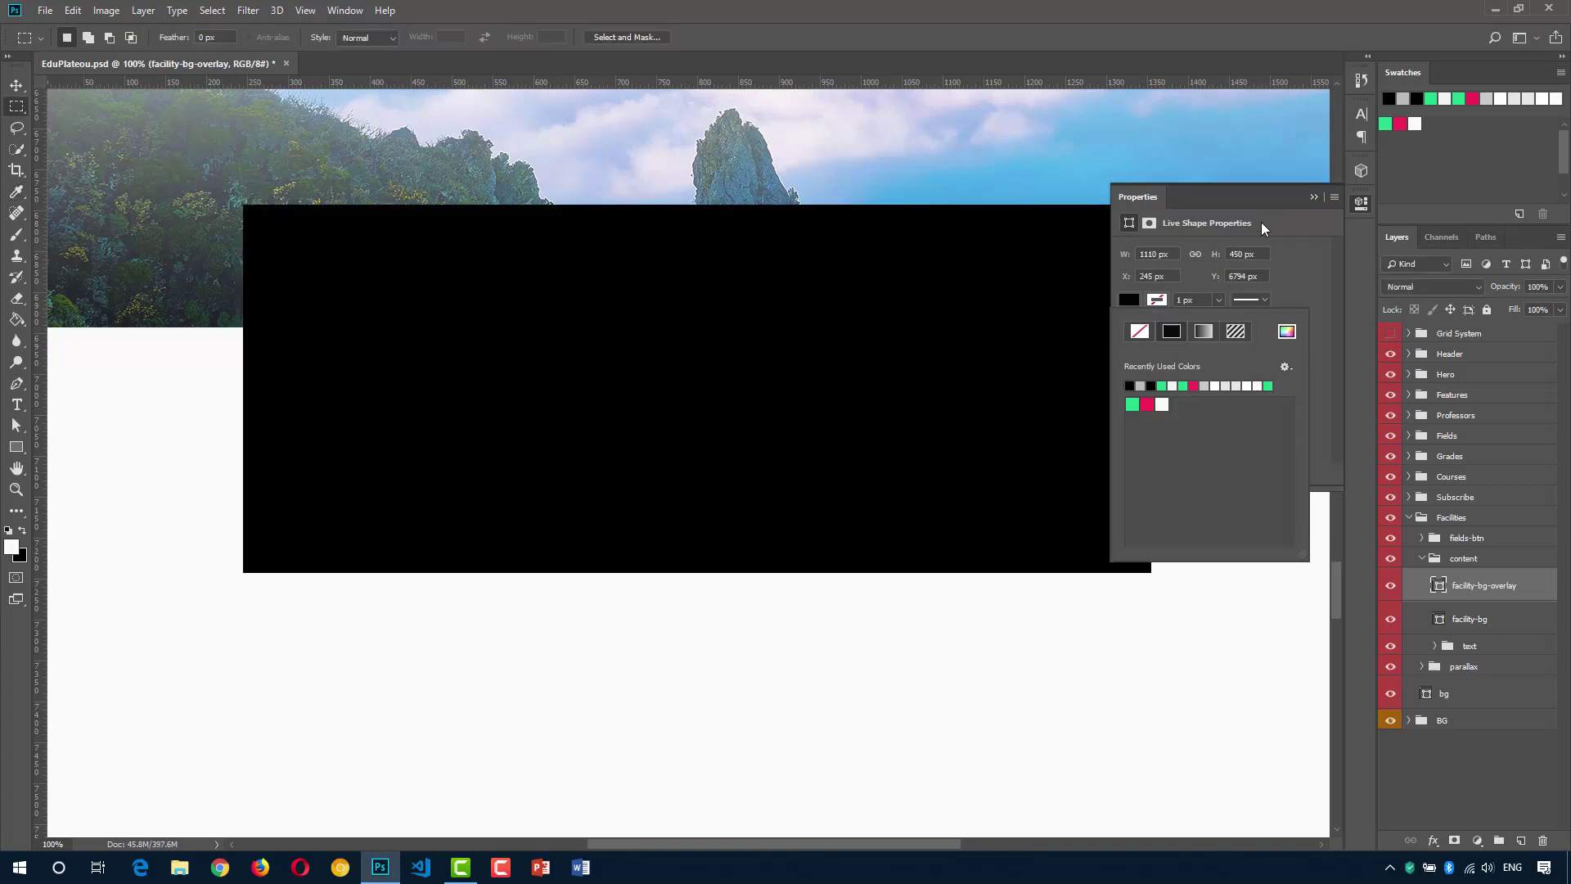
left_click(1361, 202)
key("5")
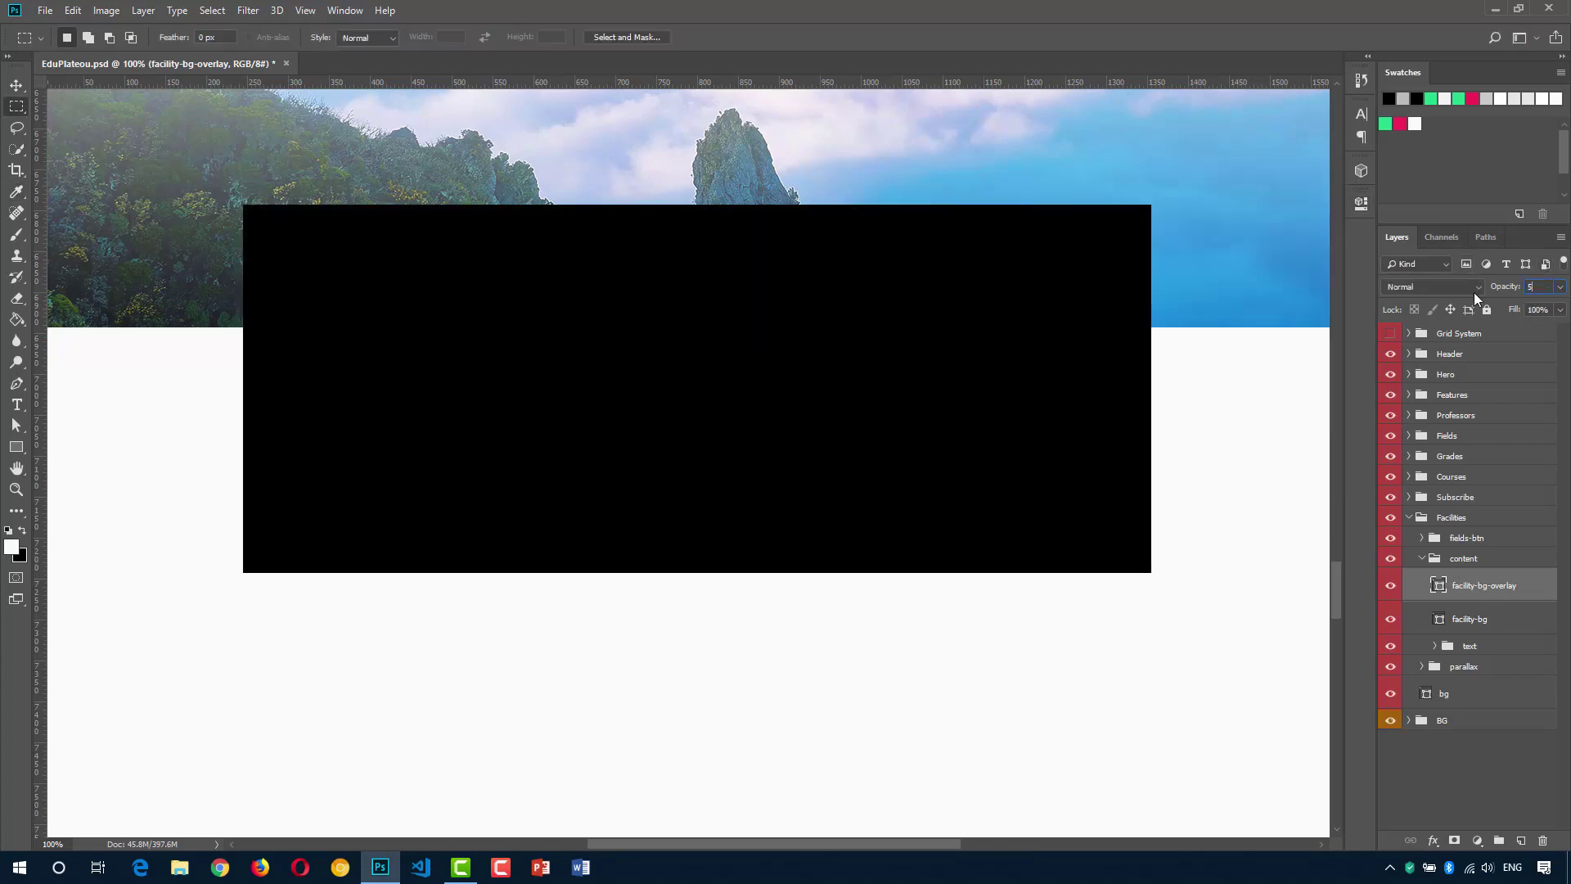
Place the conf-hall image from the images folder as an embedded layer directly above facility-bg.
left_click(1472, 622)
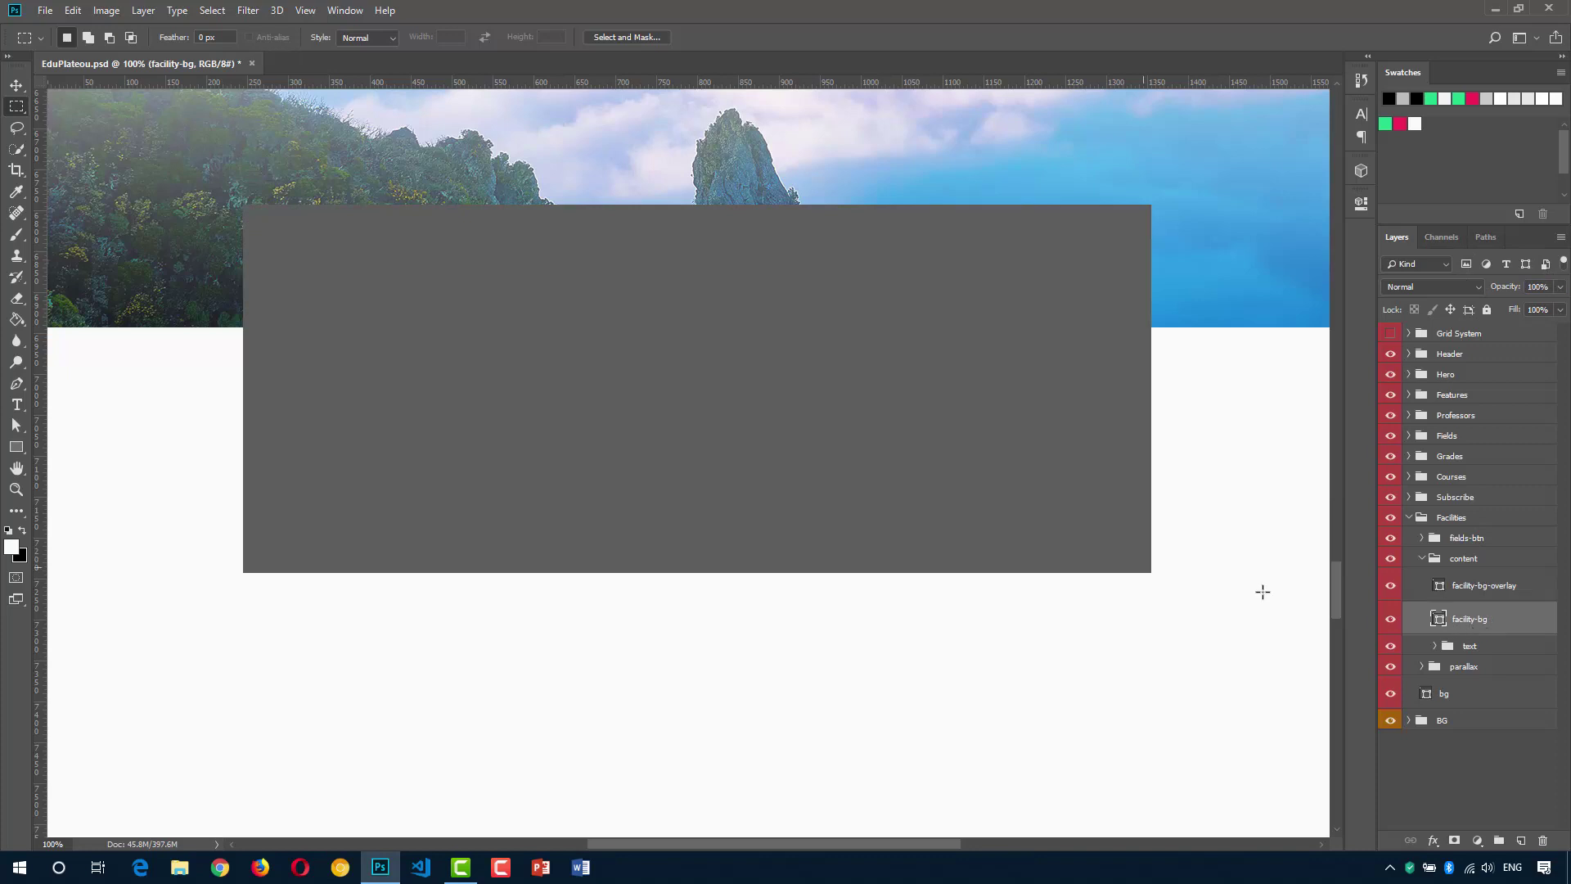
left_click(51, 17)
left_click(74, 316)
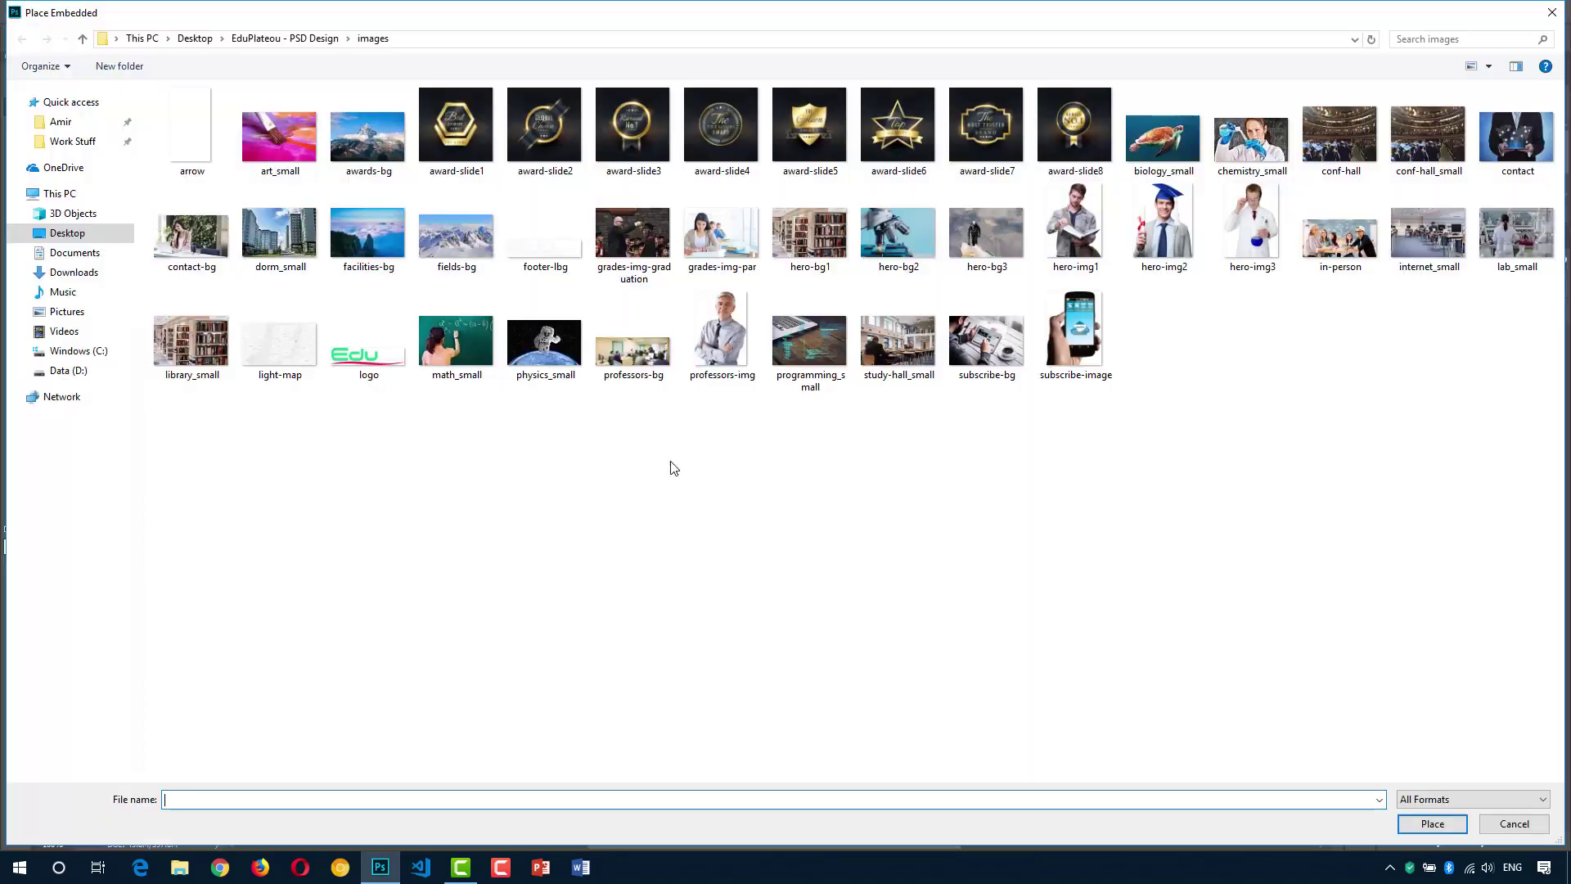
double_click(1339, 139)
Align the conf-hall image to the rectangle's left edge, scale it proportionally to about 194% to span the full width, and shift it down.
left_click_drag(867, 491, 633, 425)
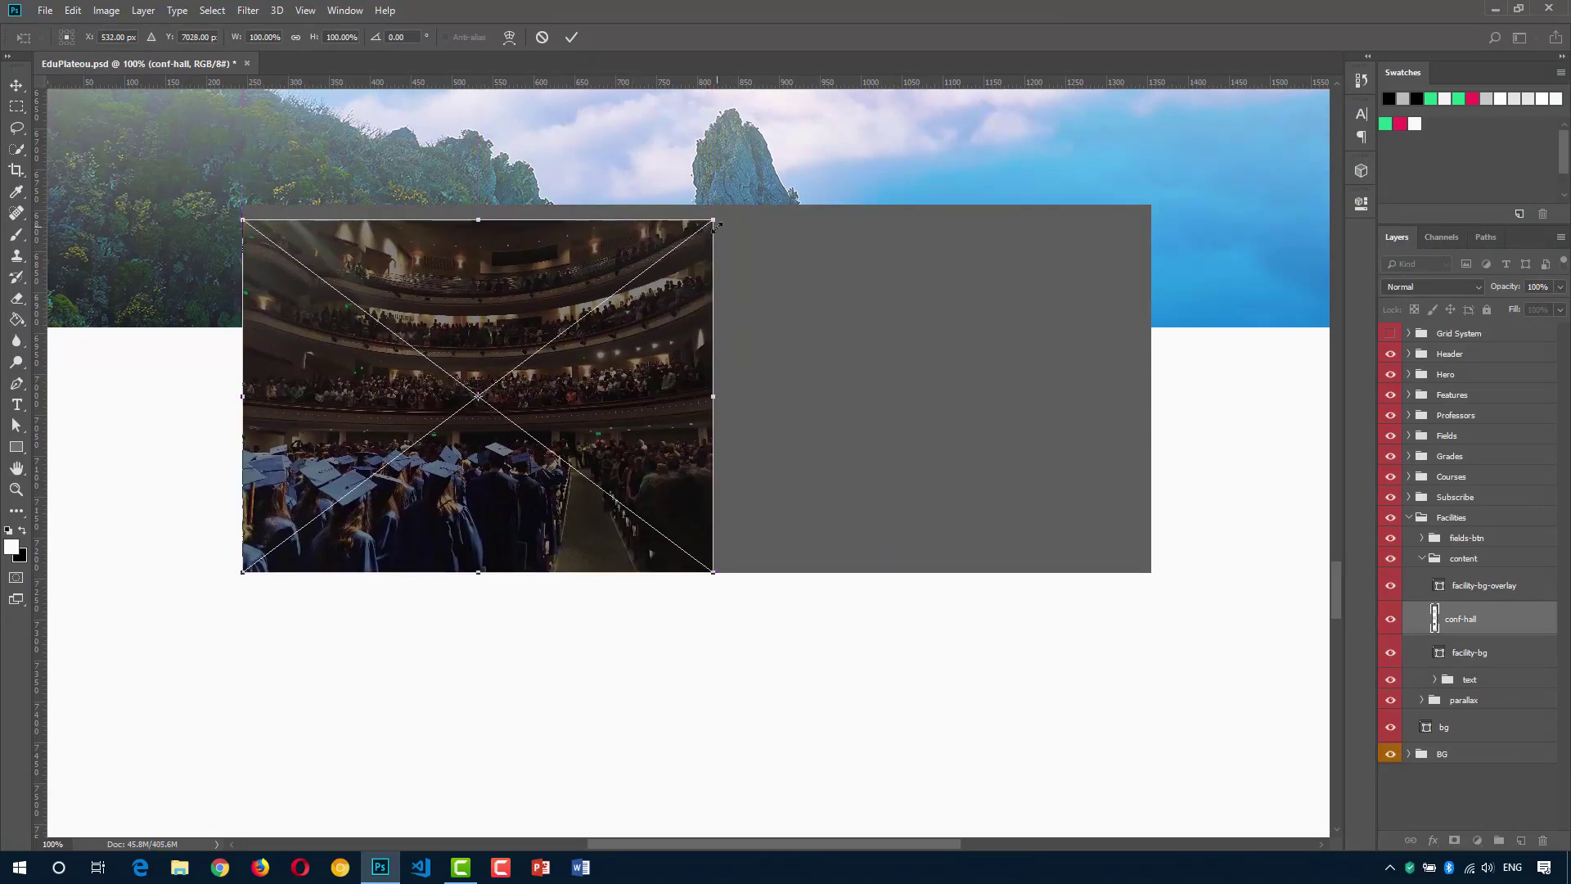
left_click_drag(713, 219, 1313, 158)
key("shift+Down")
key("shift+Down")
key("shift+Down")
key("shift+Down")
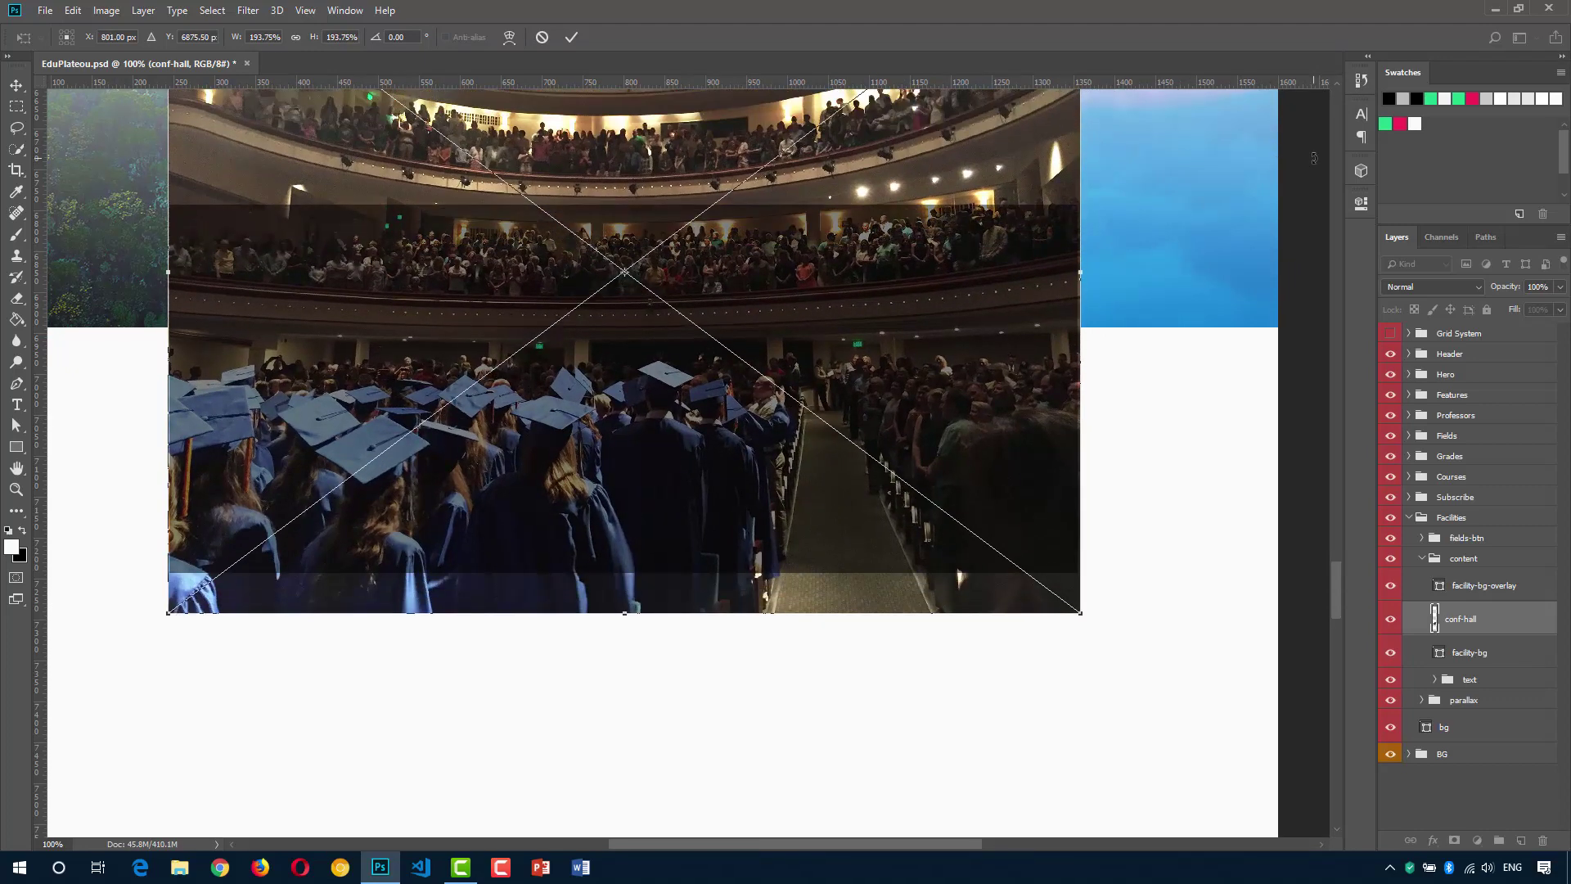
left_click(571, 37)
Clip the conf-hall image to the facility-bg shape.
key("m")
key("ctrl+alt+g")
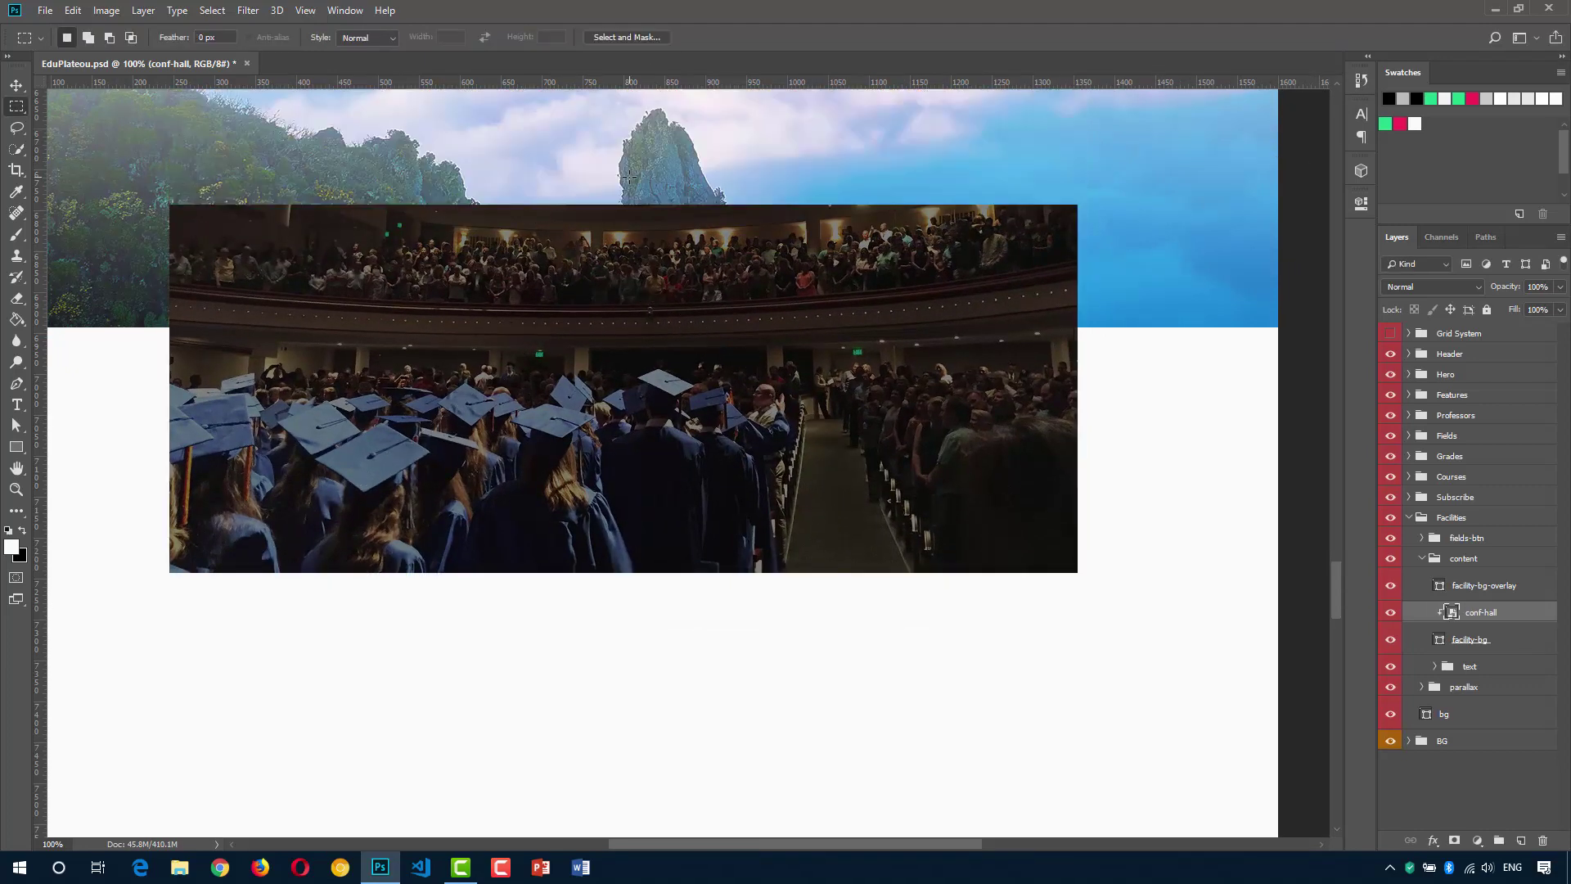
left_click_drag(591, 333, 667, 290)
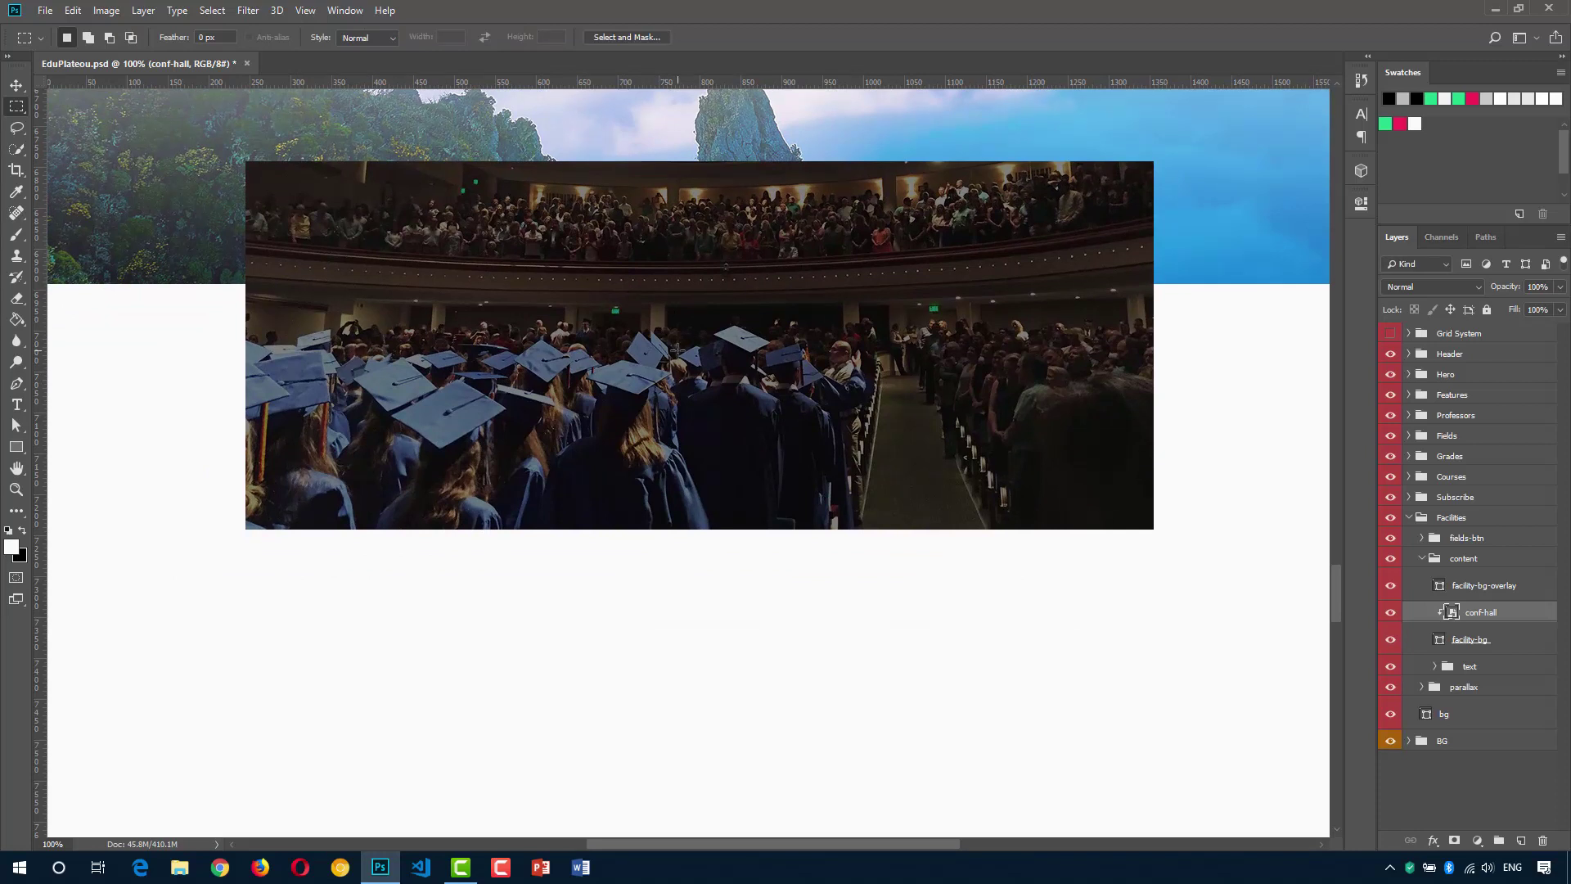
Start a text line above facility-bg-overlay near the photo's upper-left corner, in white (ffffff) Lato Regular at 18 pt.
left_click(1484, 586)
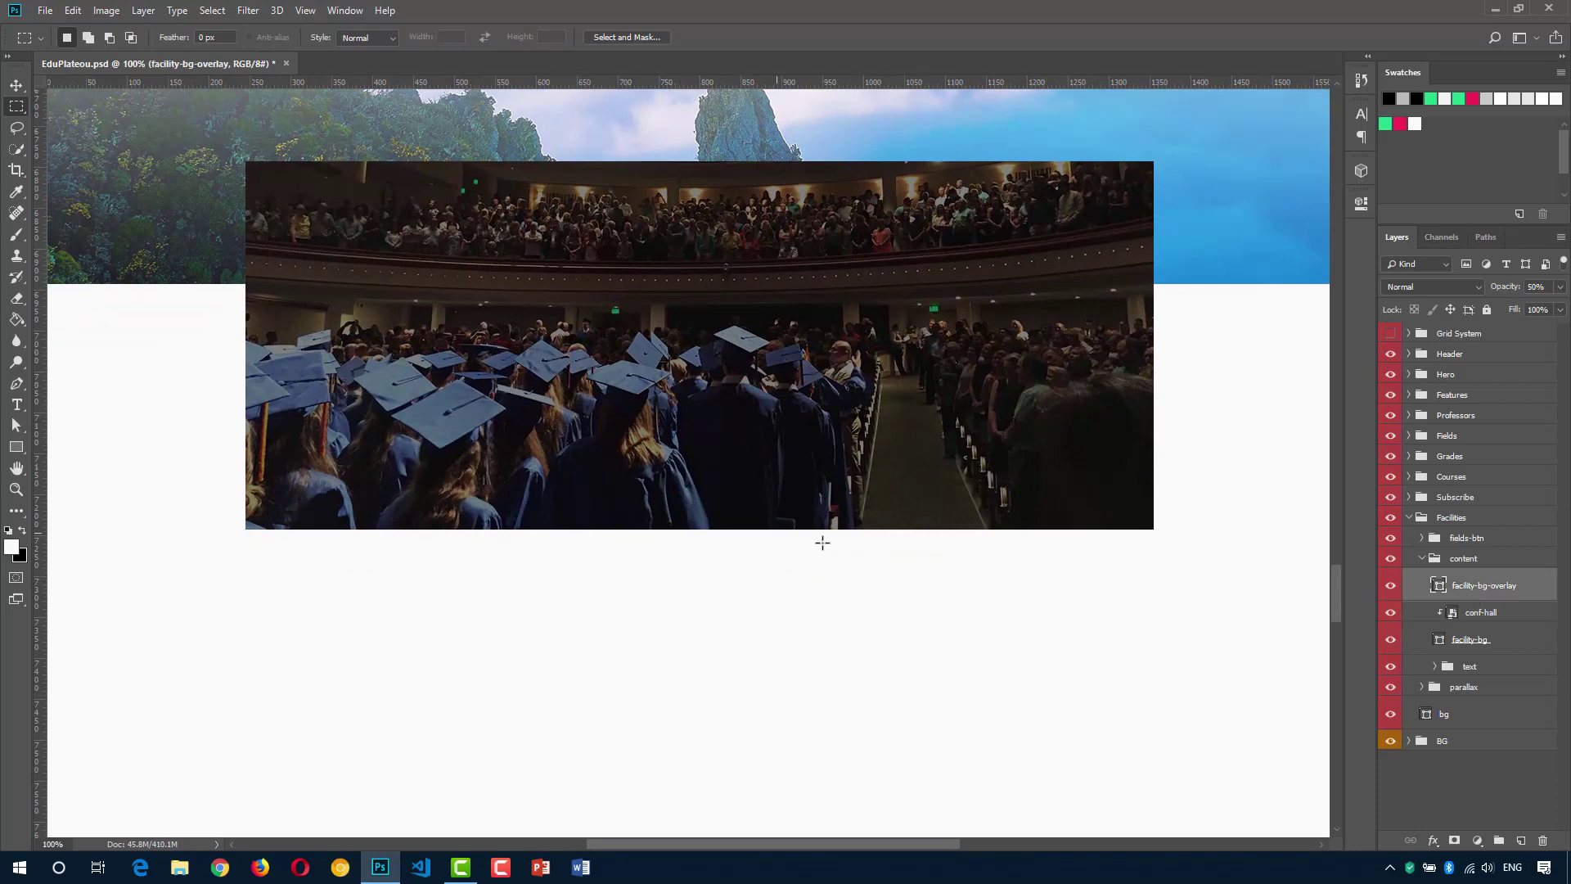
key("t")
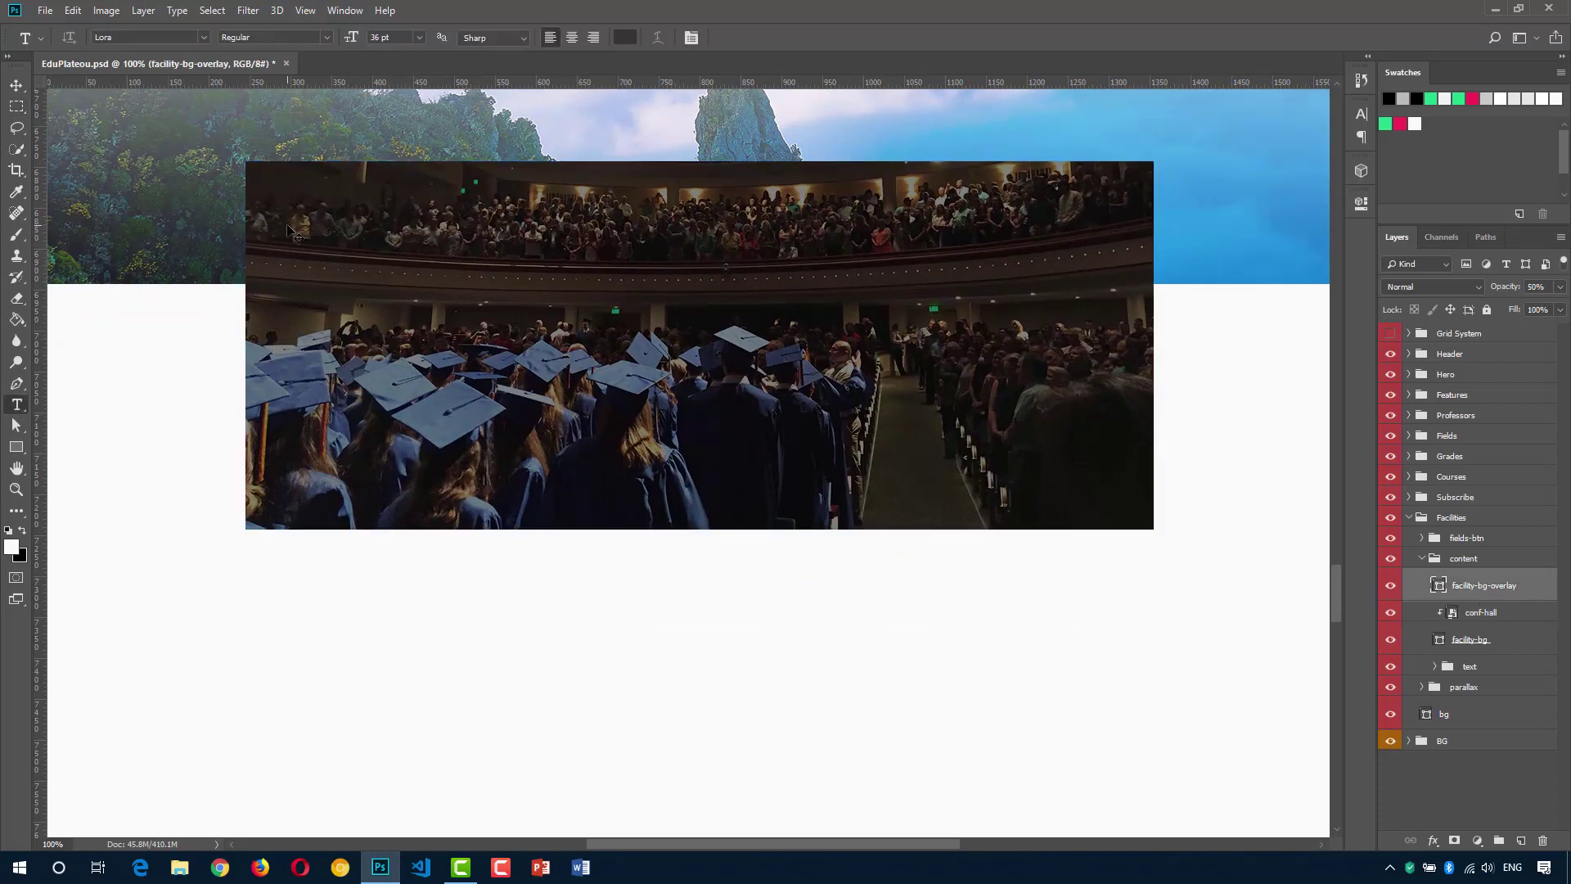
left_click(280, 194)
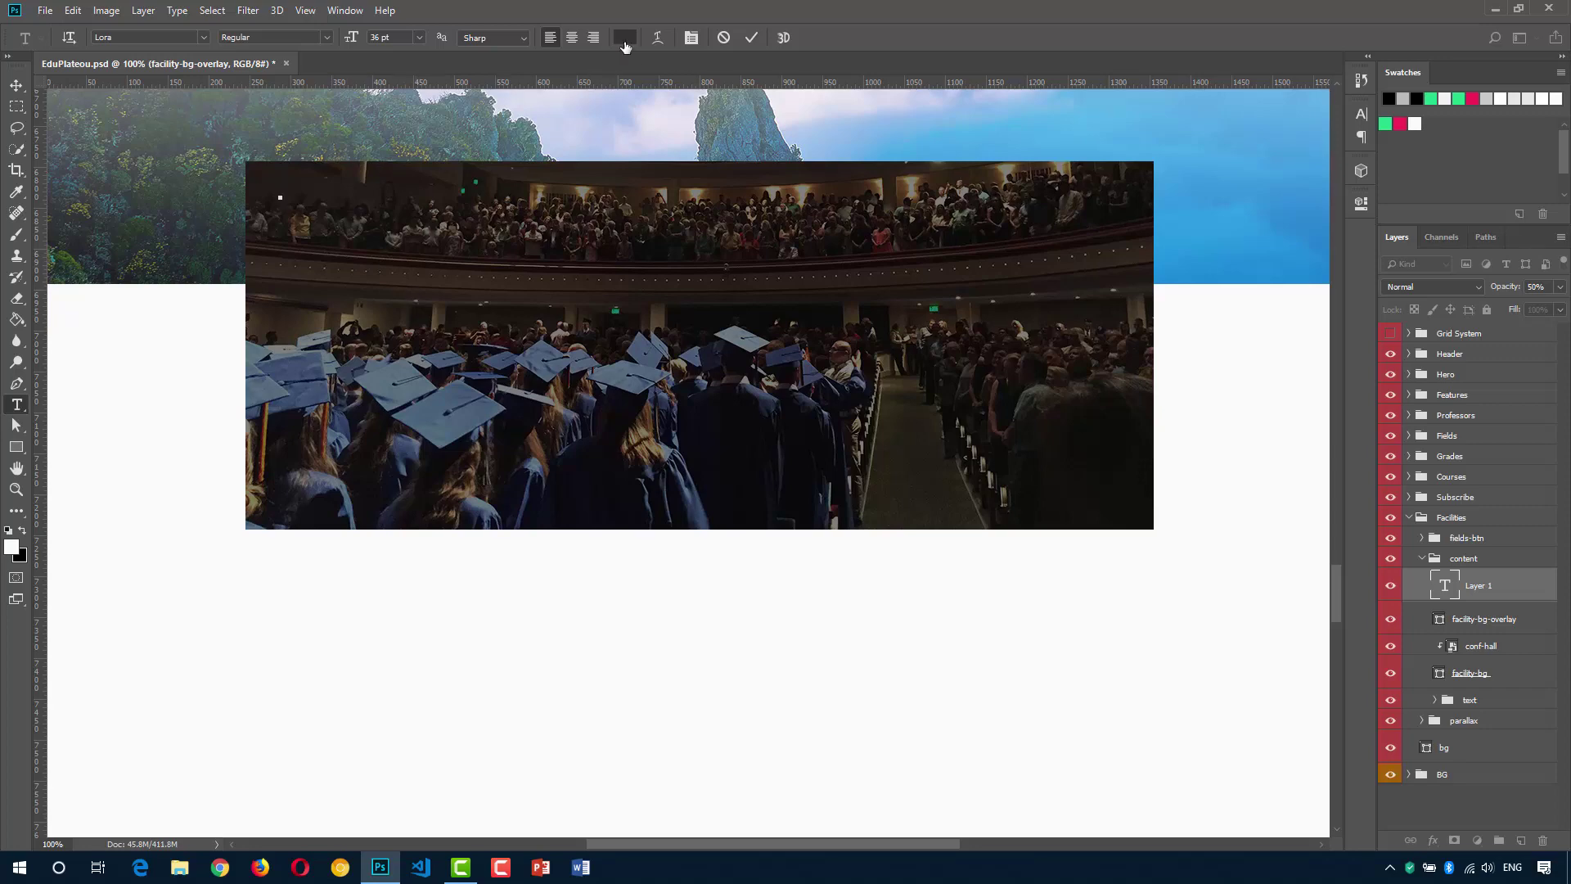
left_click(624, 37)
type("ffffff")
left_click(840, 256)
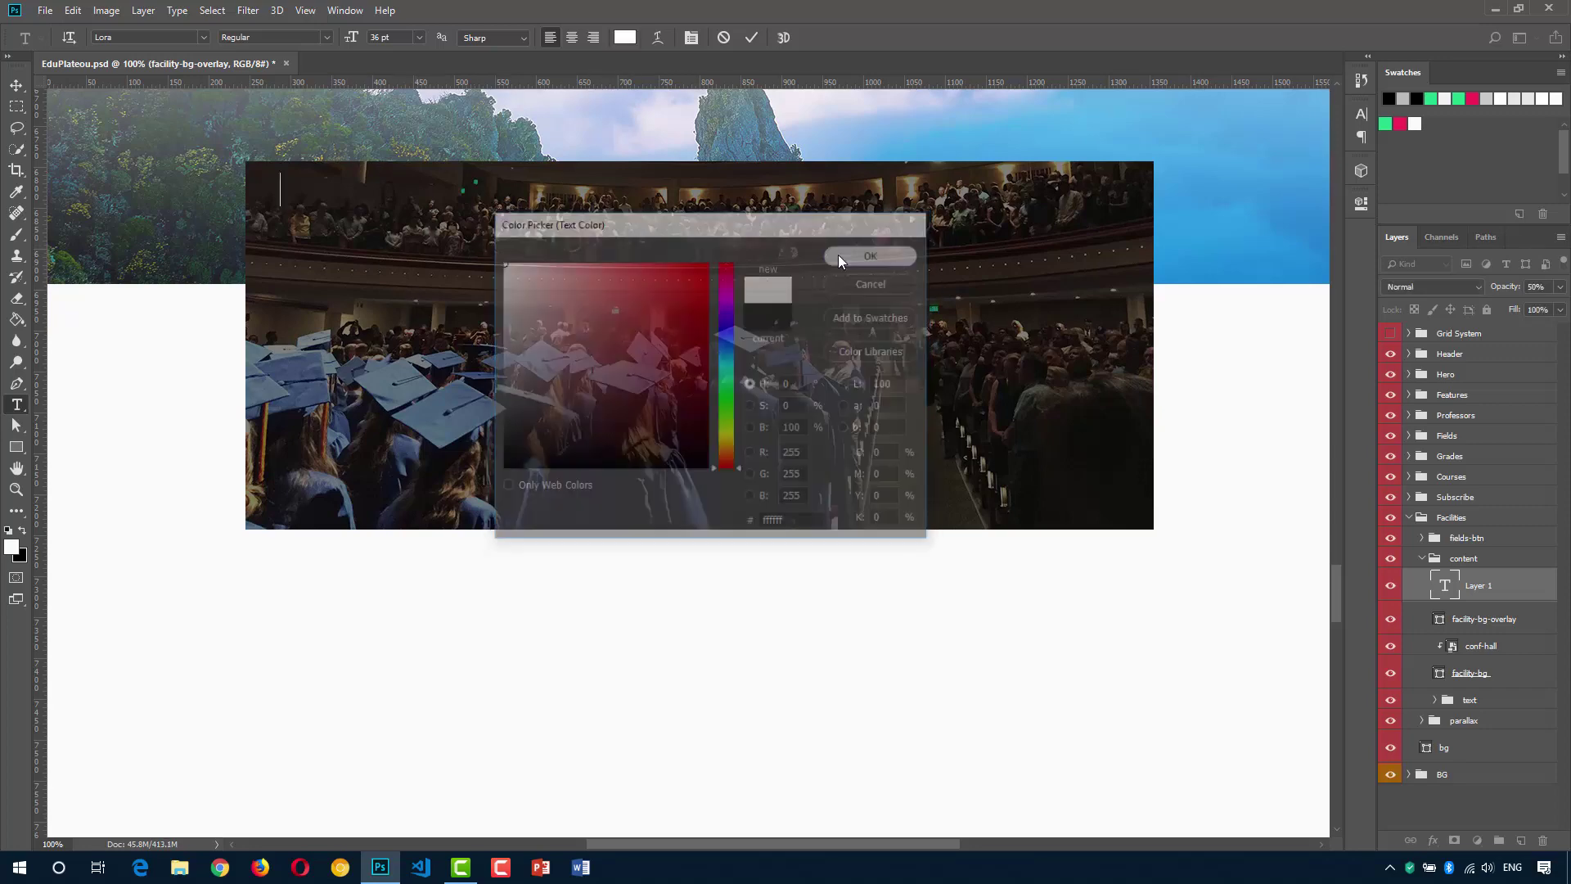
type("lato")
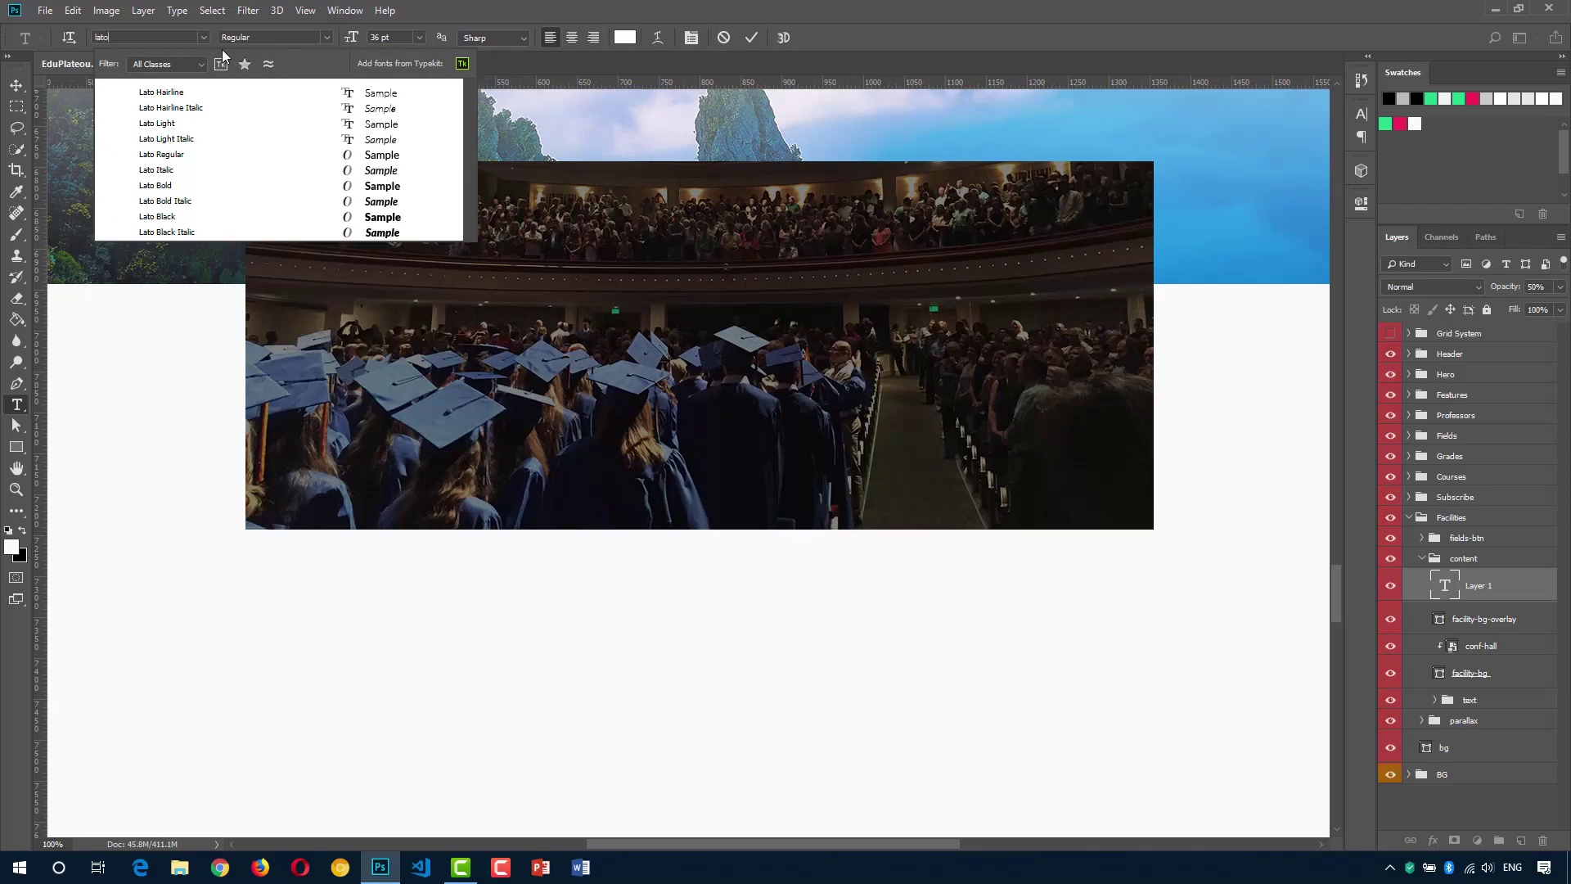
left_click(352, 155)
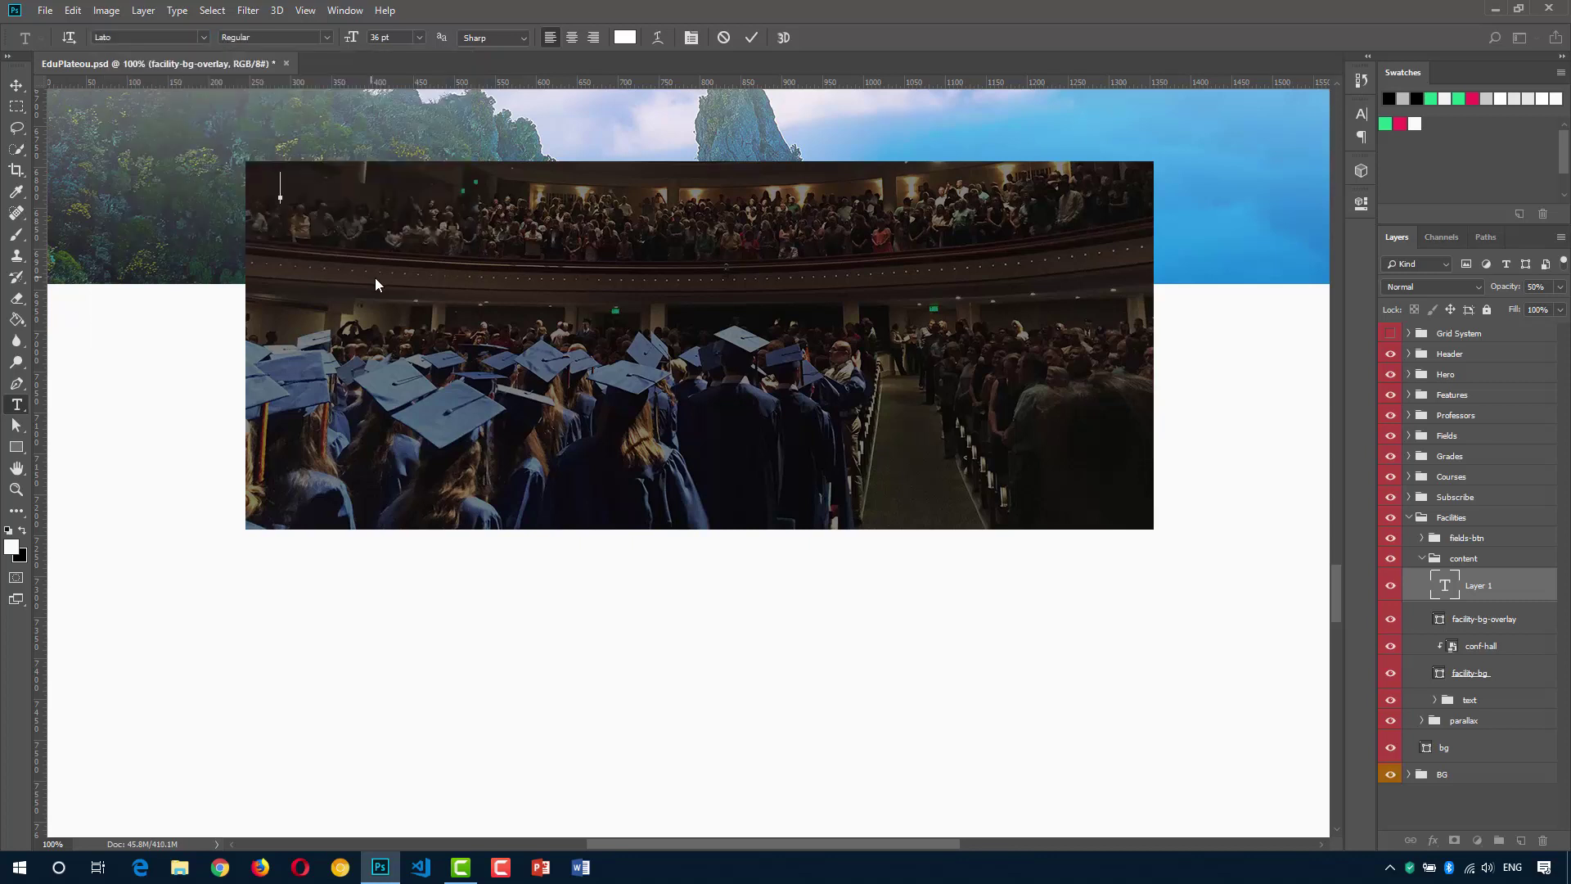
left_click(417, 37)
left_click(392, 157)
Enter the photo title "High Capacity Conference Halls".
type("High Capacity Conferne")
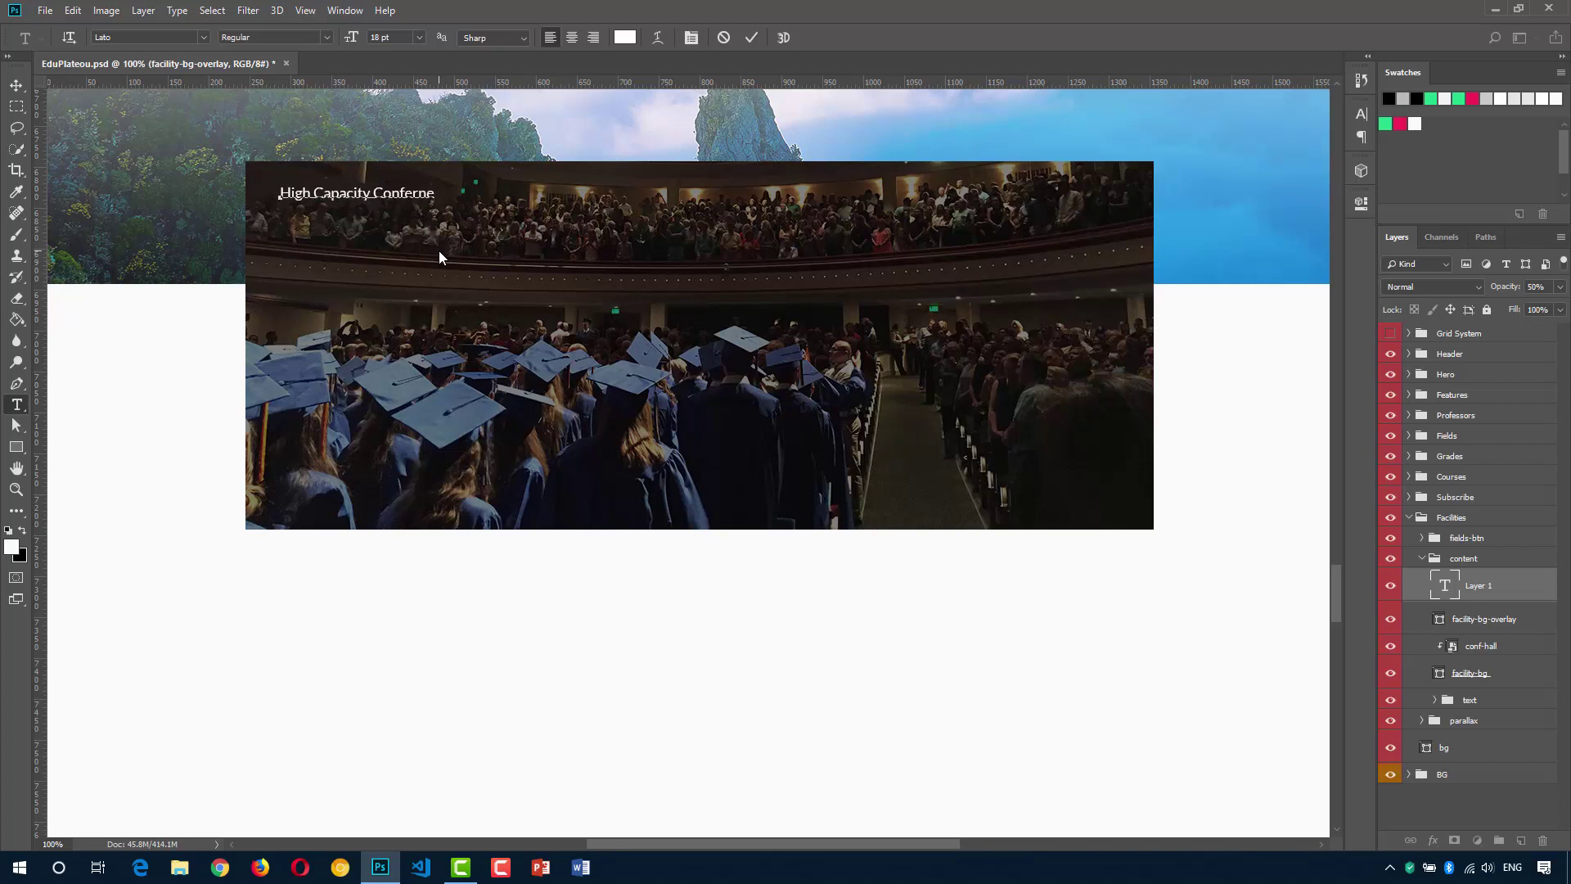
key("BackSpace")
key("BackSpace")
type("ence Halls")
left_click(751, 37)
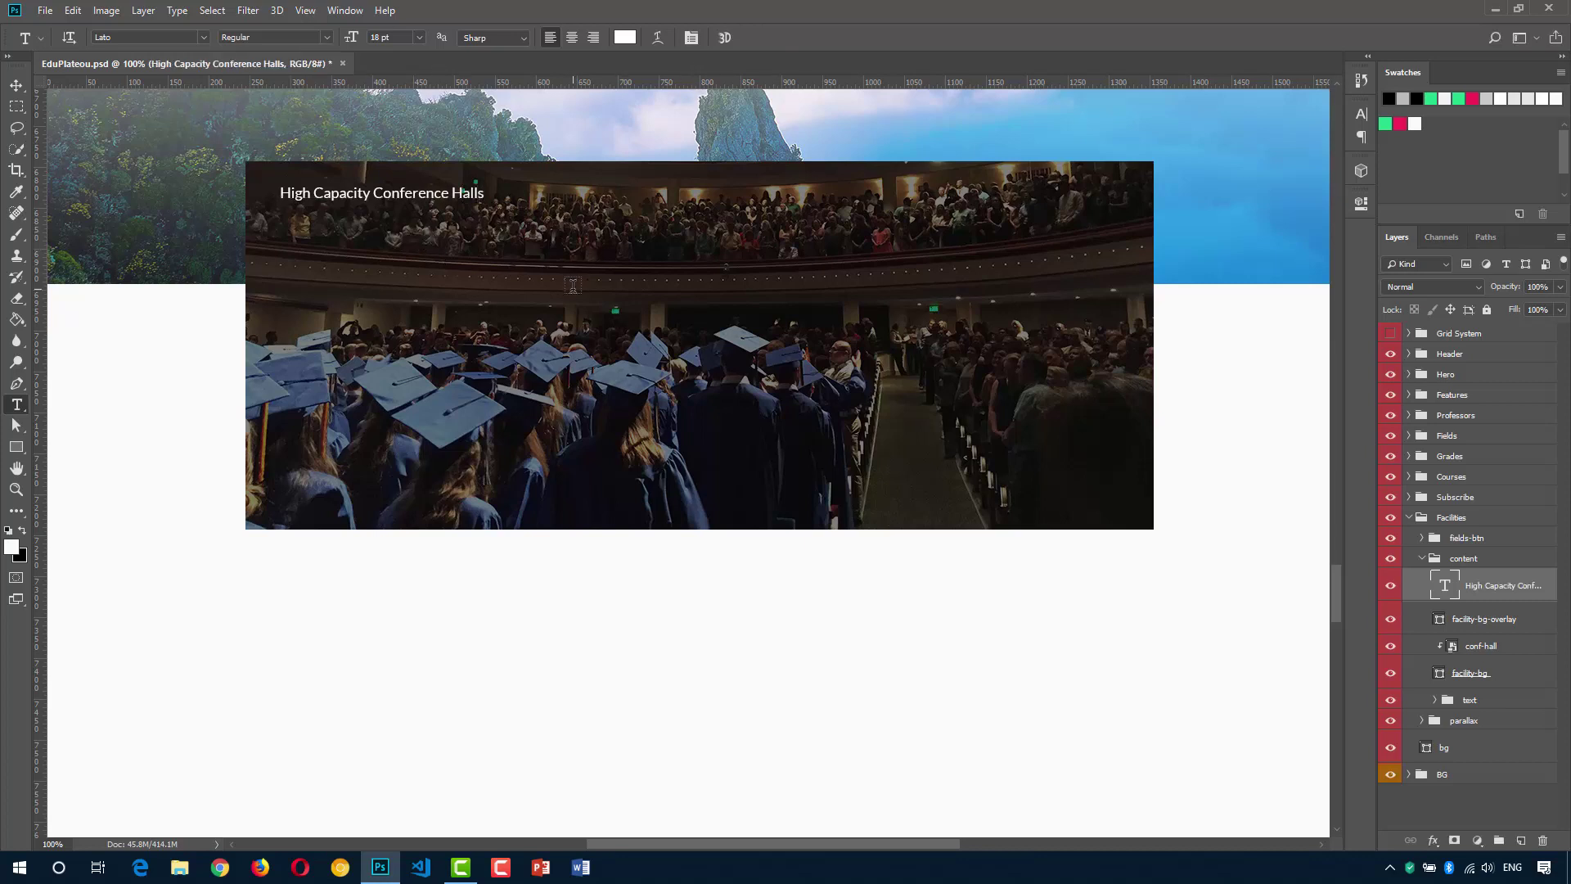
Align the High Capacity Conference Halls title to the left and top edges of facility-bg-overlay.
left_click(1471, 622, "ctrl")
key("v")
left_click(386, 37)
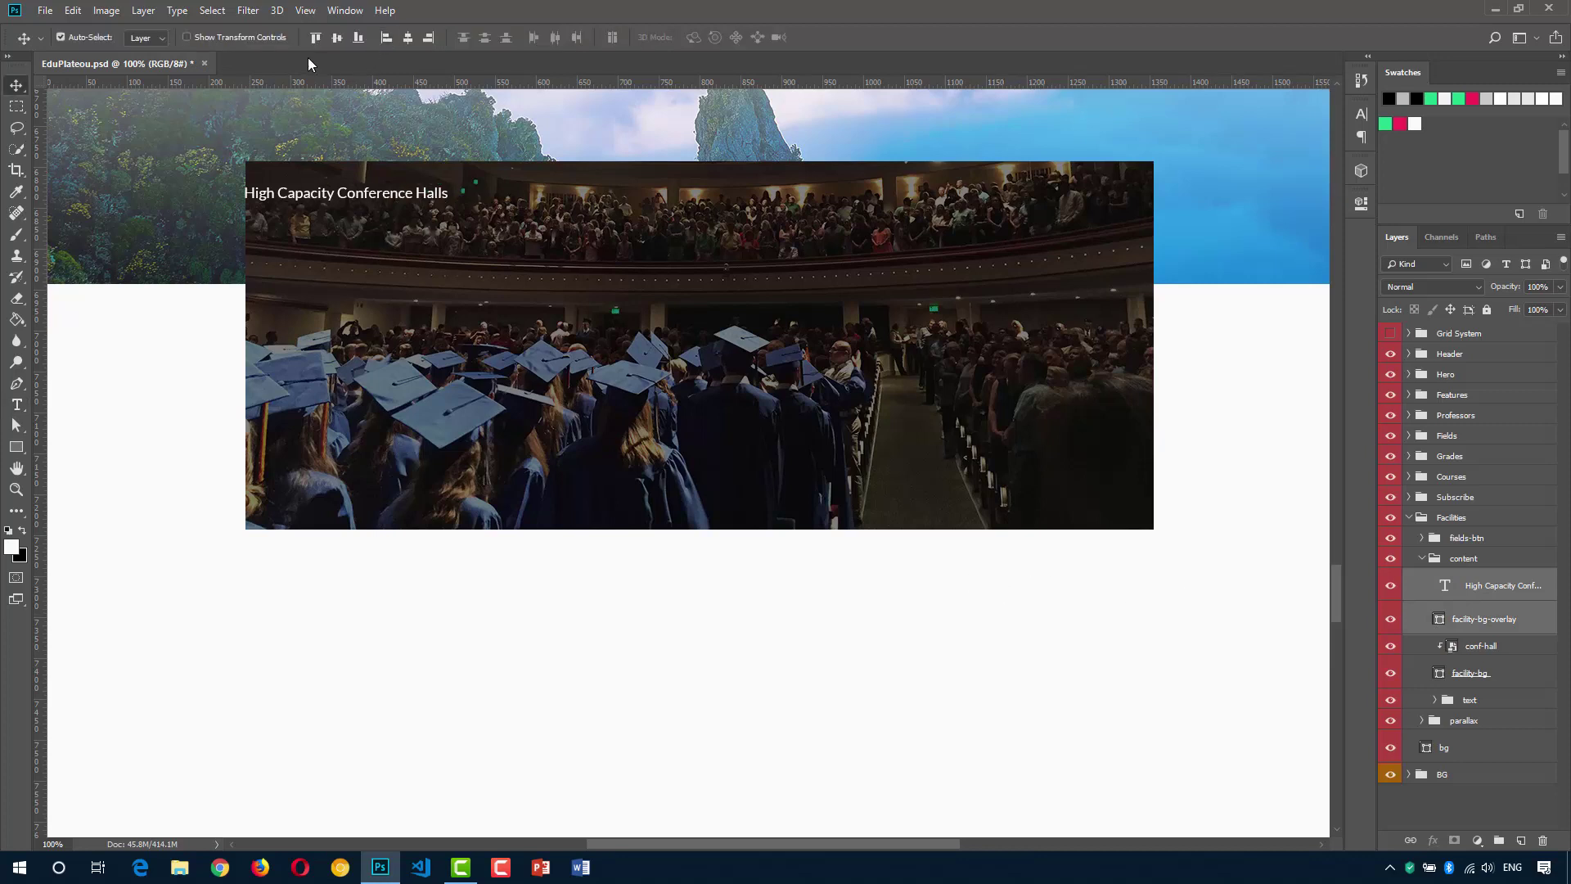
left_click(315, 37)
Offset the title 30 px down and 20 px to the right of the overlay's top-left corner.
left_click(1485, 588)
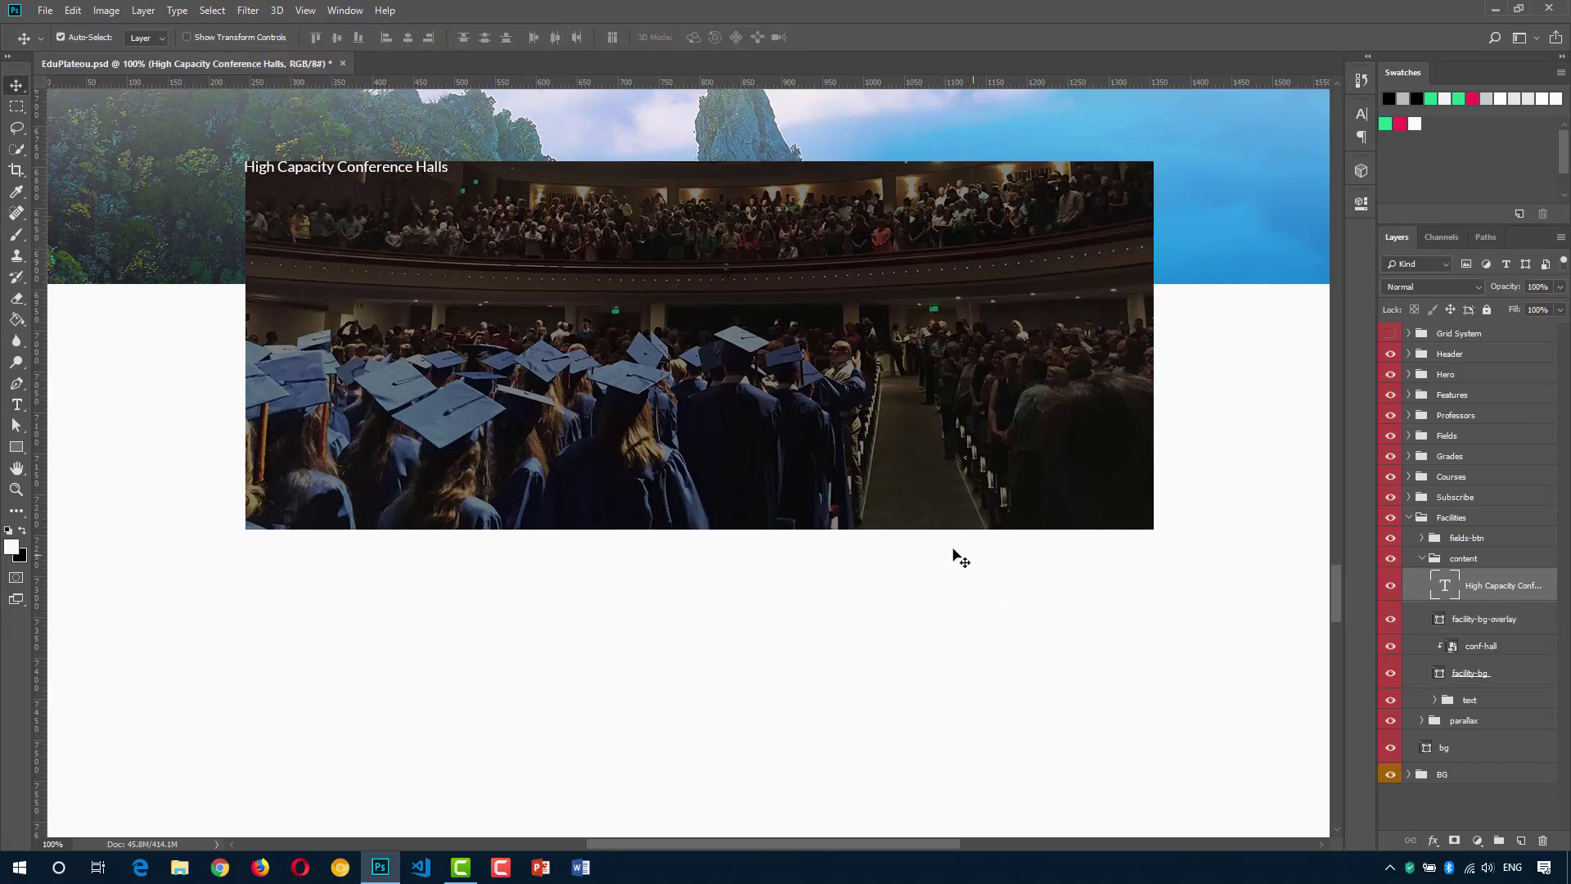
key("shift+Down")
key("shift+Down")
key("shift+Down")
key("shift+Right")
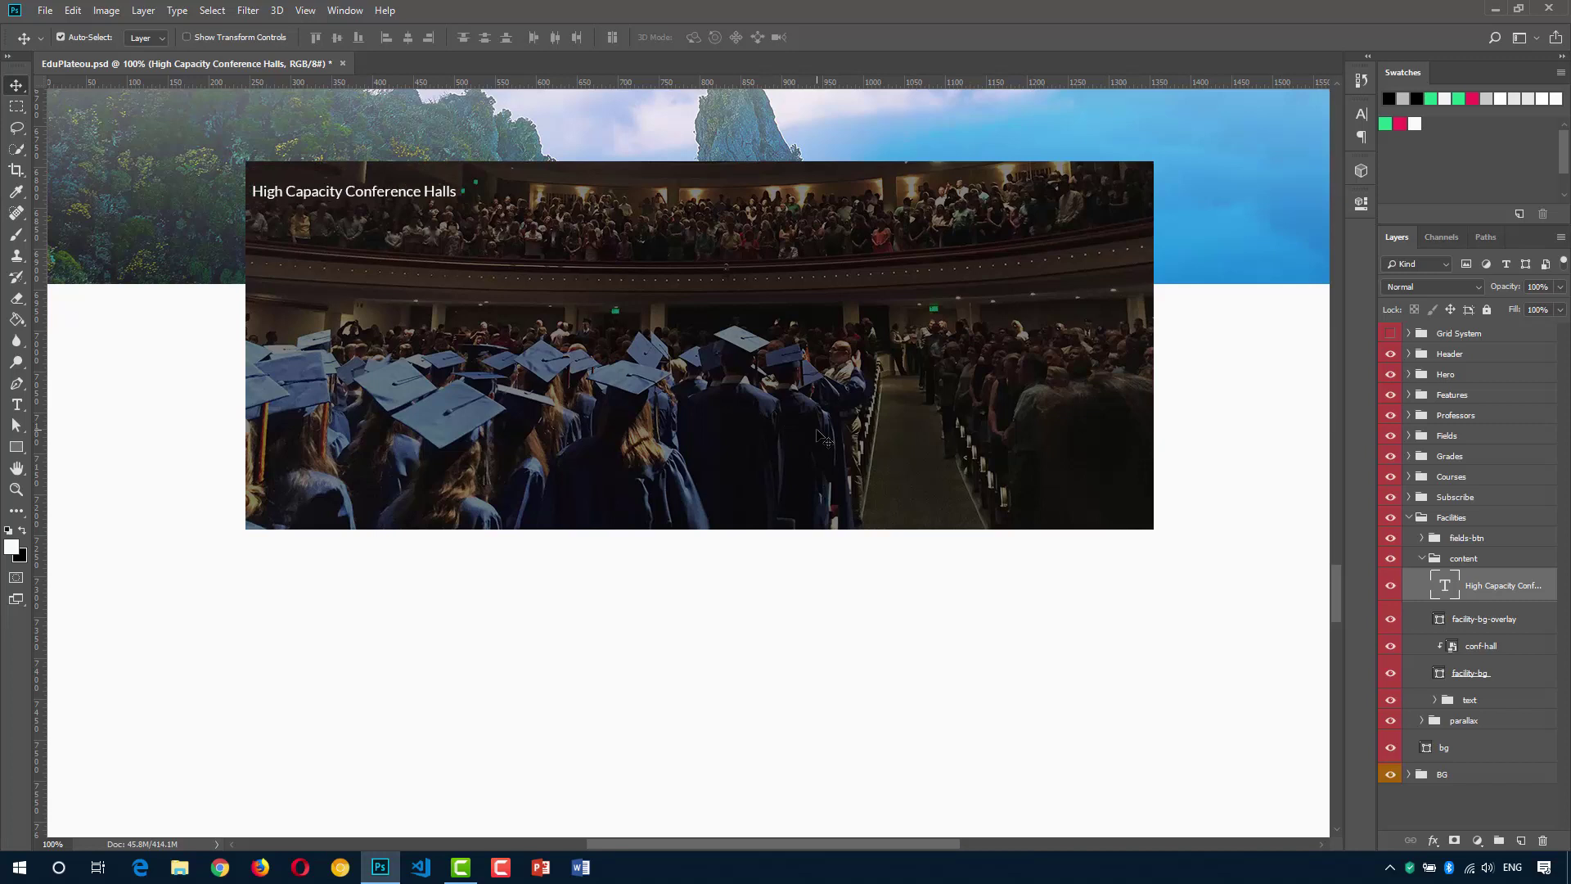
key("shift+Right")
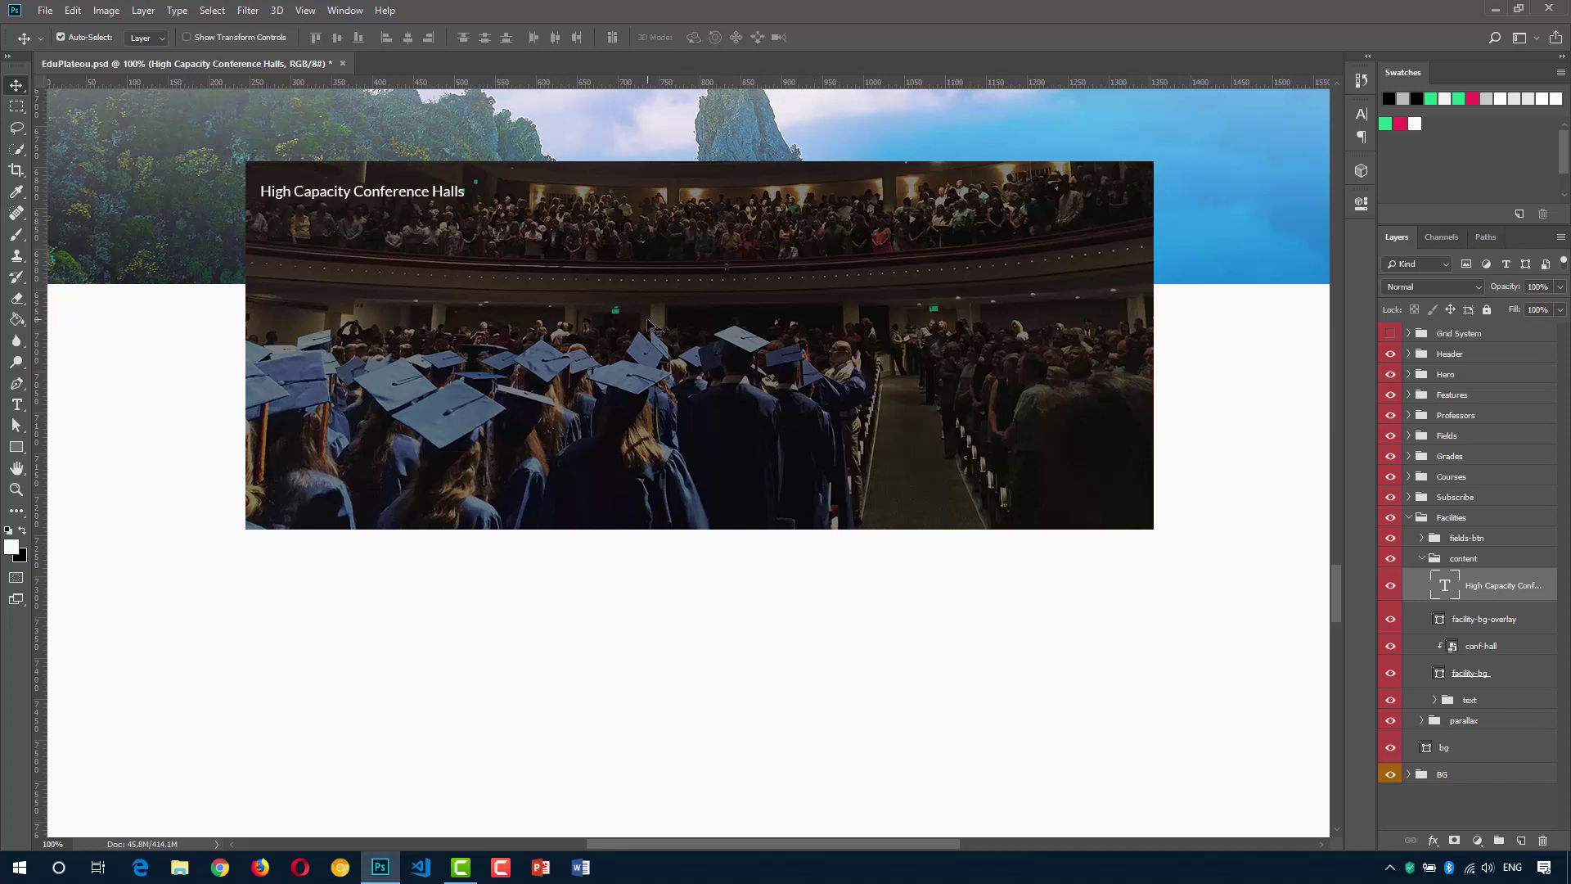
Group the title, overlay, conf-hall image and facility-bg layers, and name the group facility.
scroll(652, 331, "down", 1)
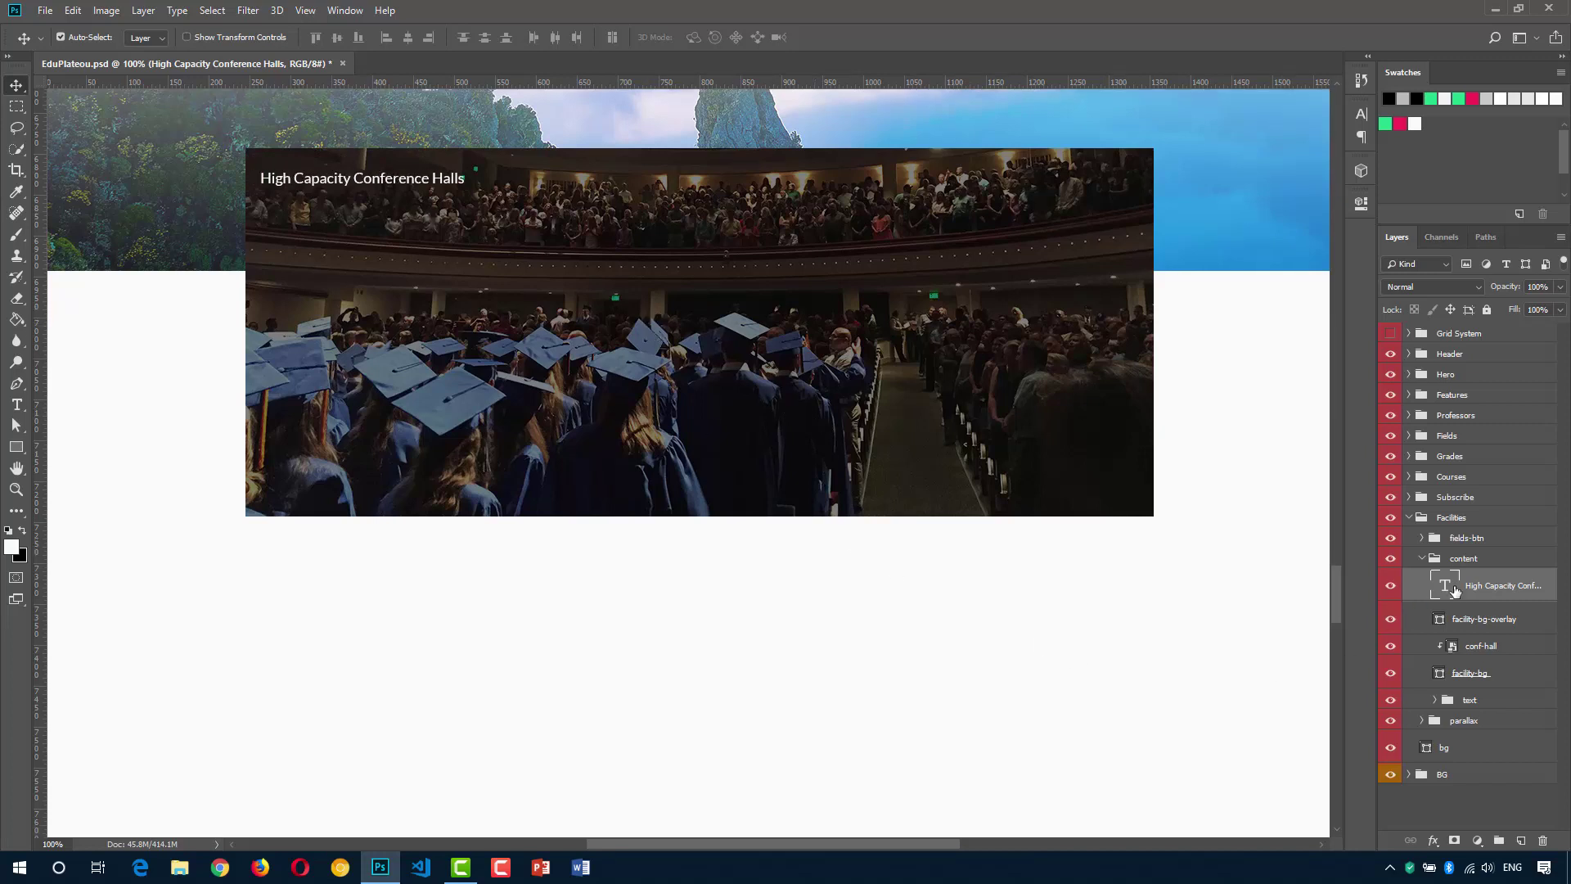
left_click(1461, 675, "shift")
key("ctrl+g")
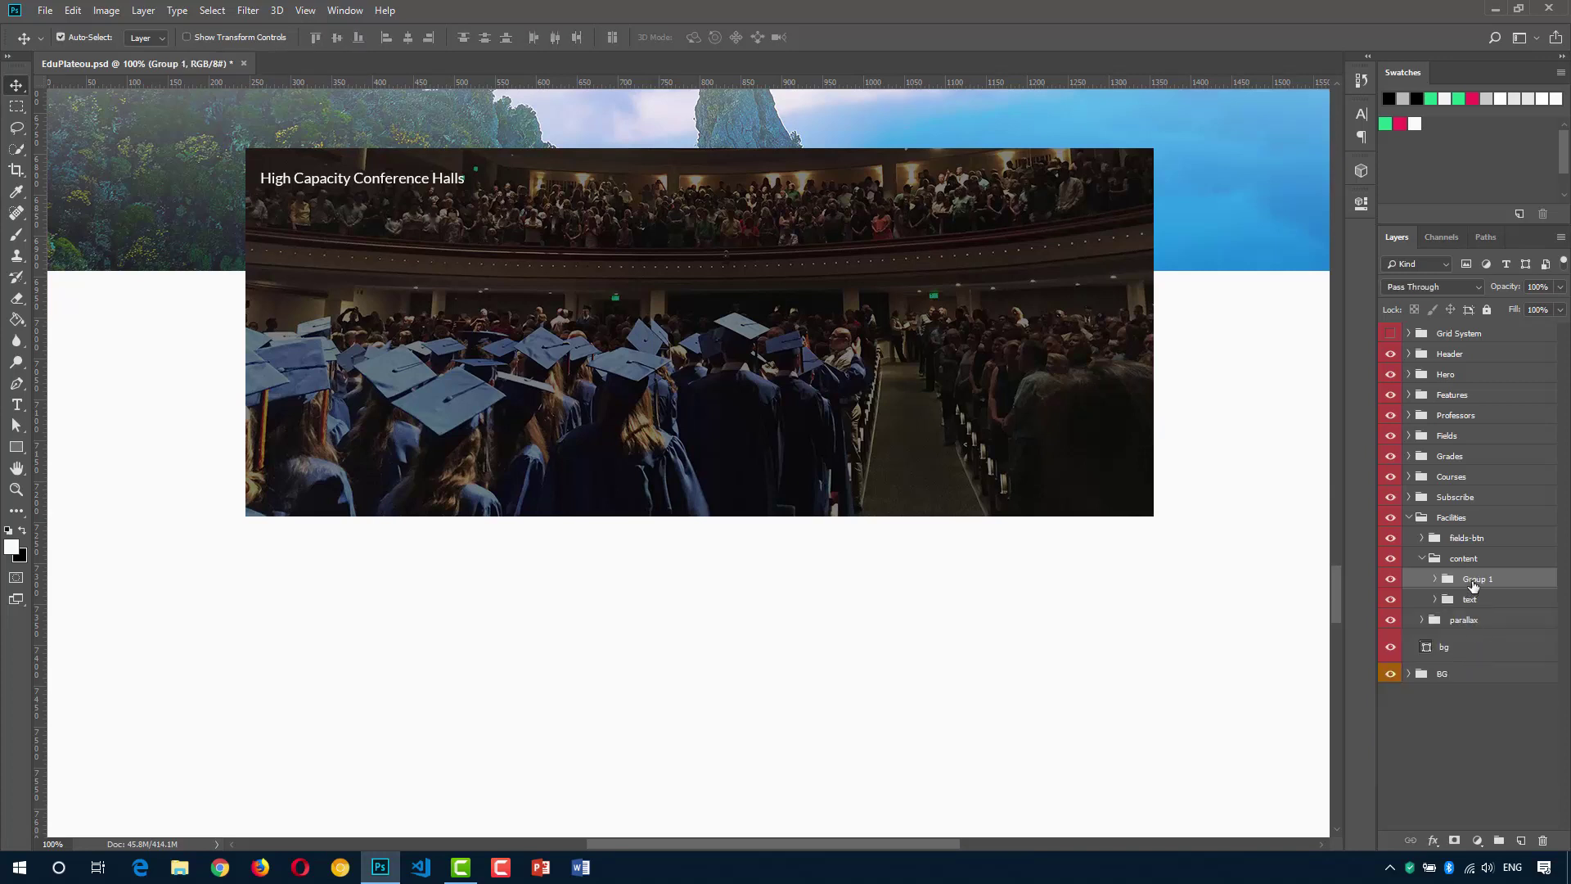
double_click(1478, 578)
type("facility")
key("Return")
Duplicate the facility group inside the Facilities content.
scroll(816, 461, "down", 2)
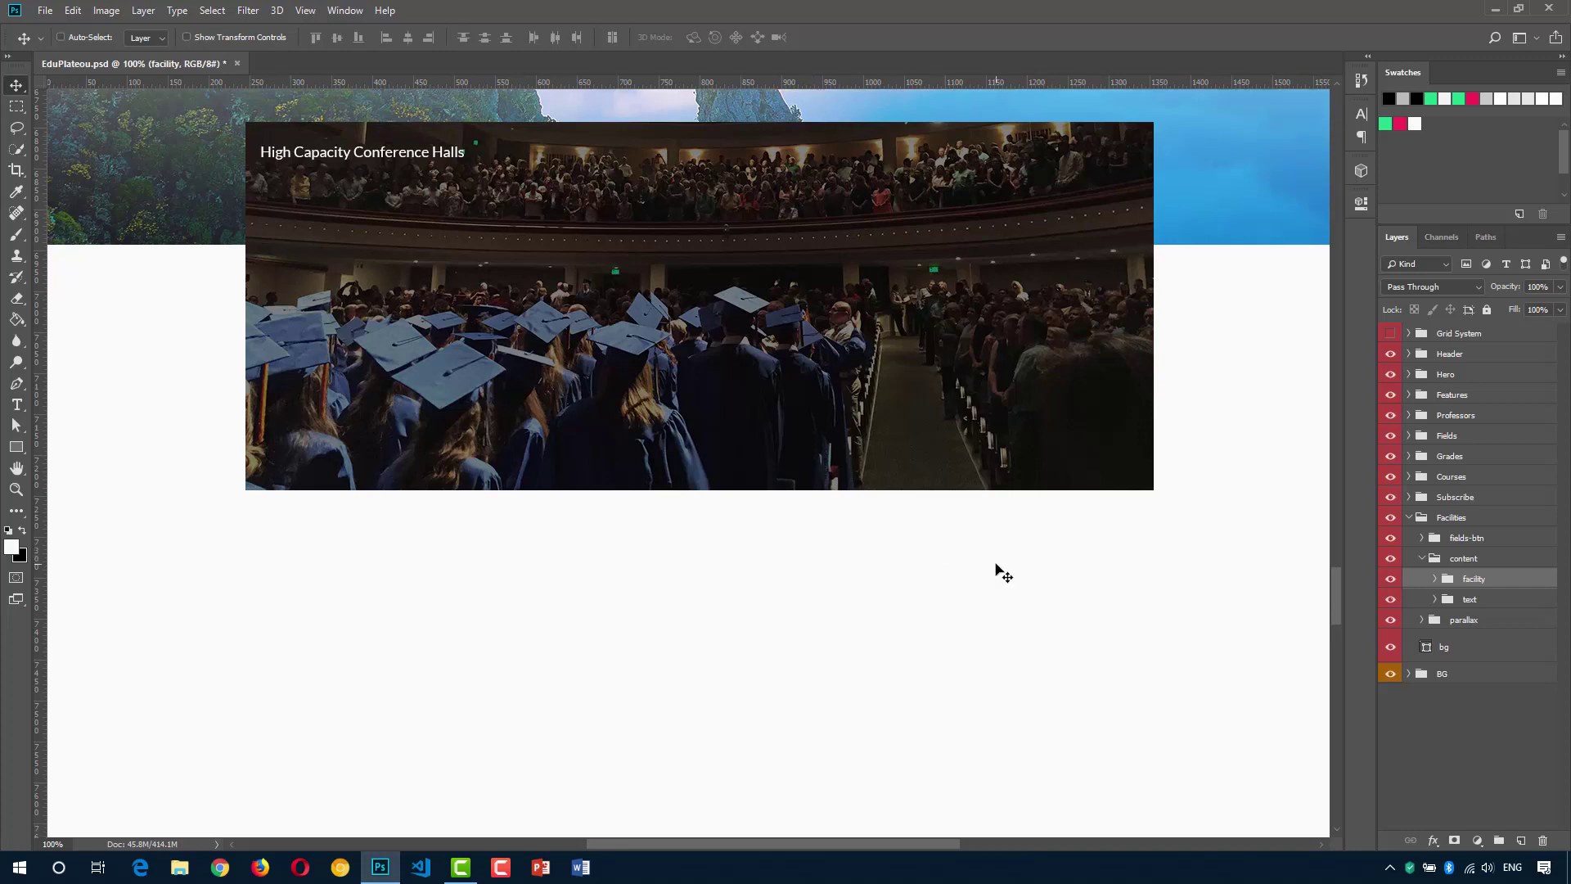
key("ctrl+j")
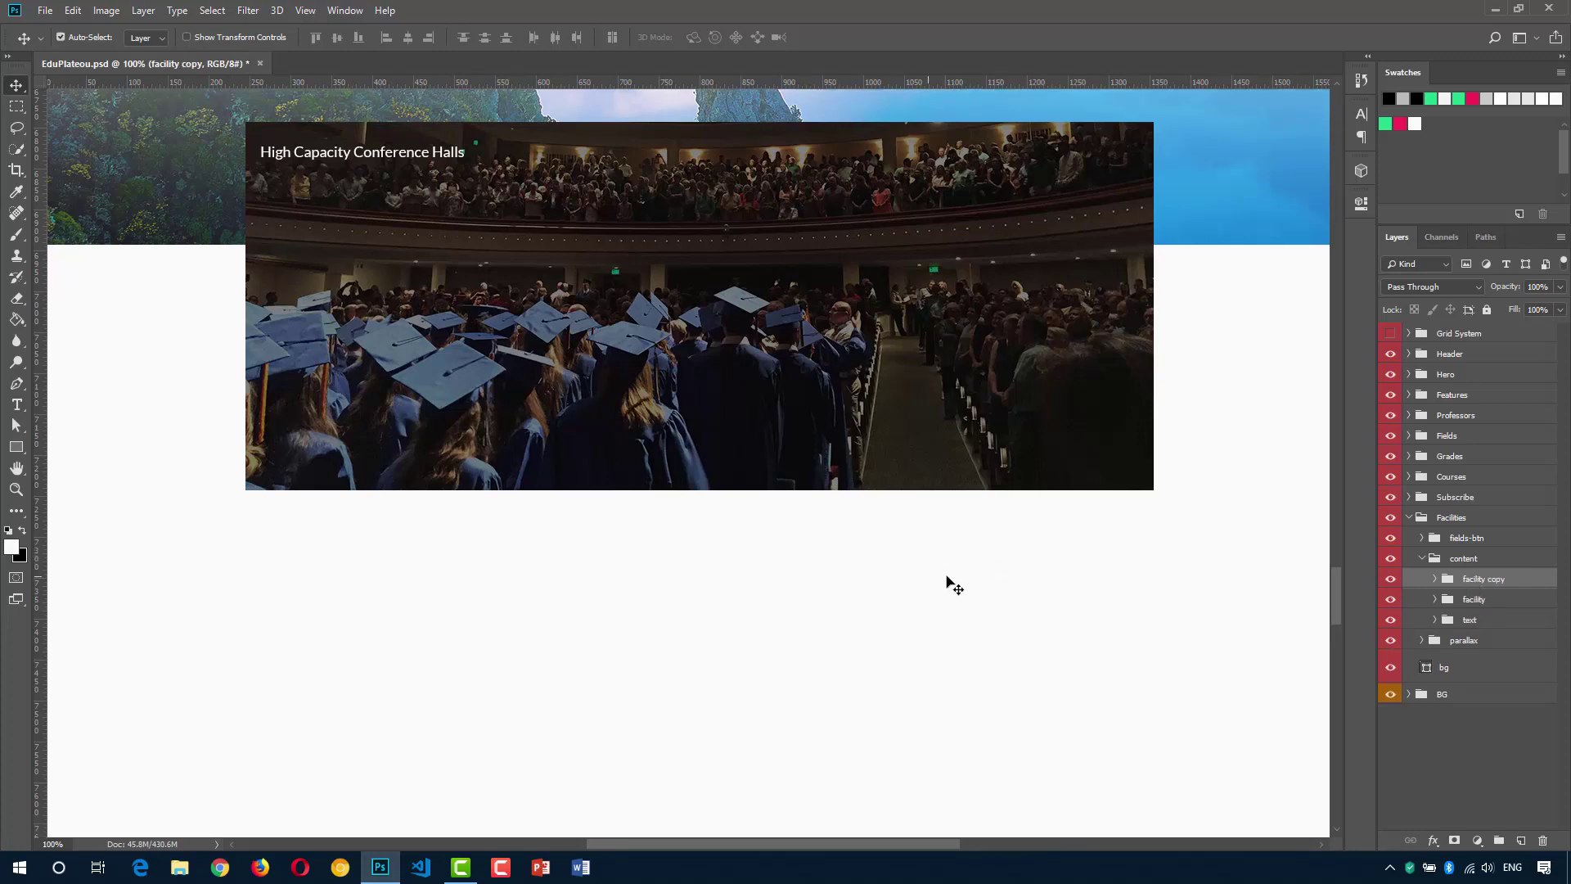
Position the duplicated facility card below the original by aligning it to a small spacer selection marked under the original's bottom edge.
key("m")
left_click_drag(524, 516, 542, 499)
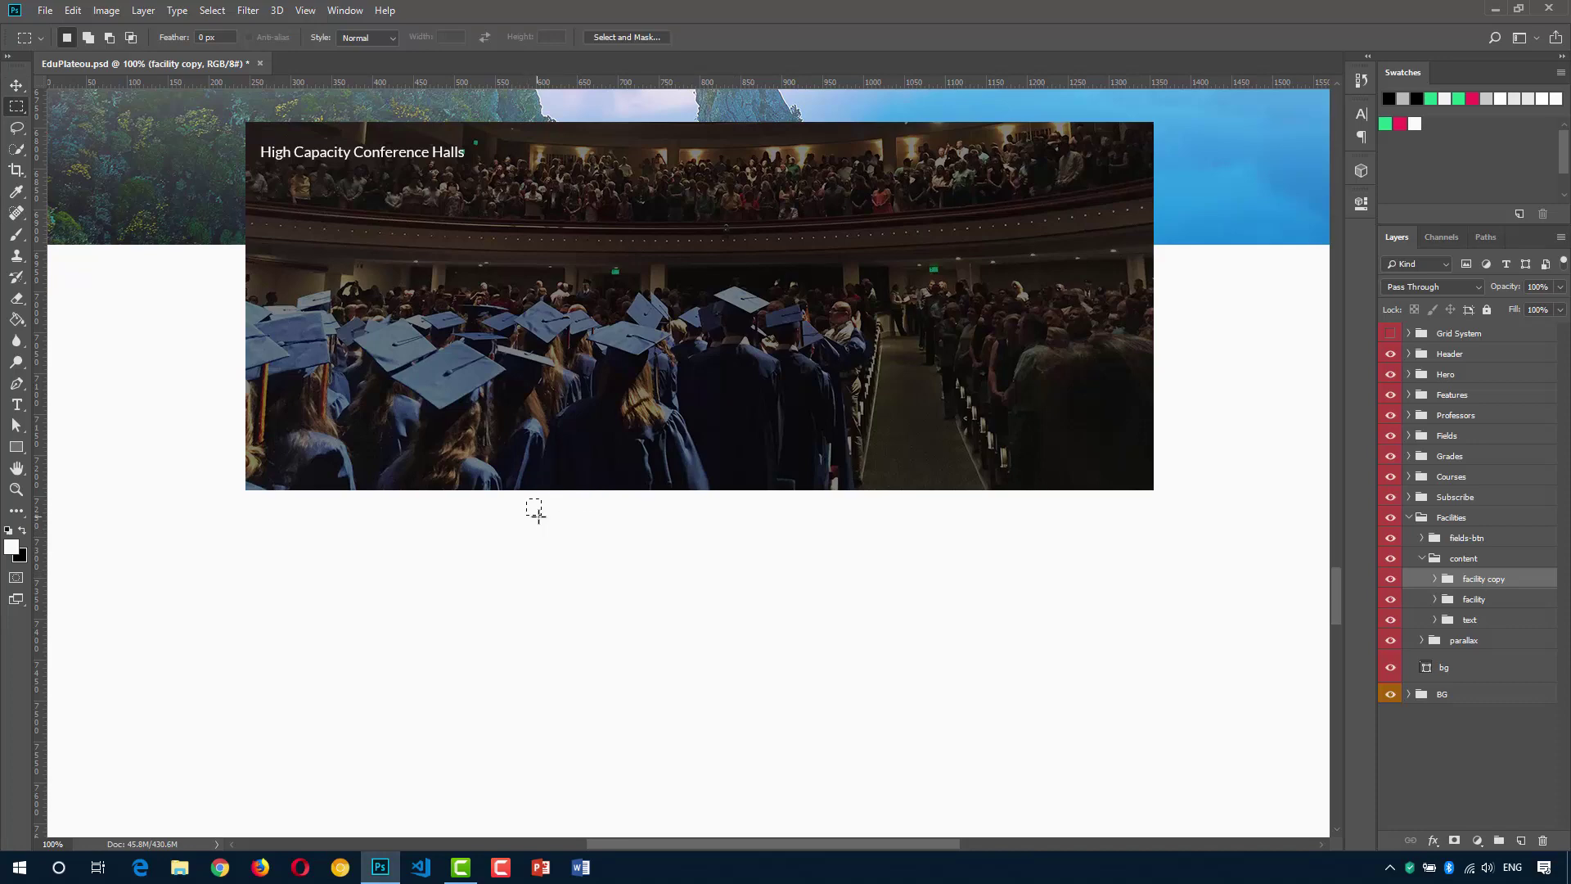
key("v")
left_click(315, 38)
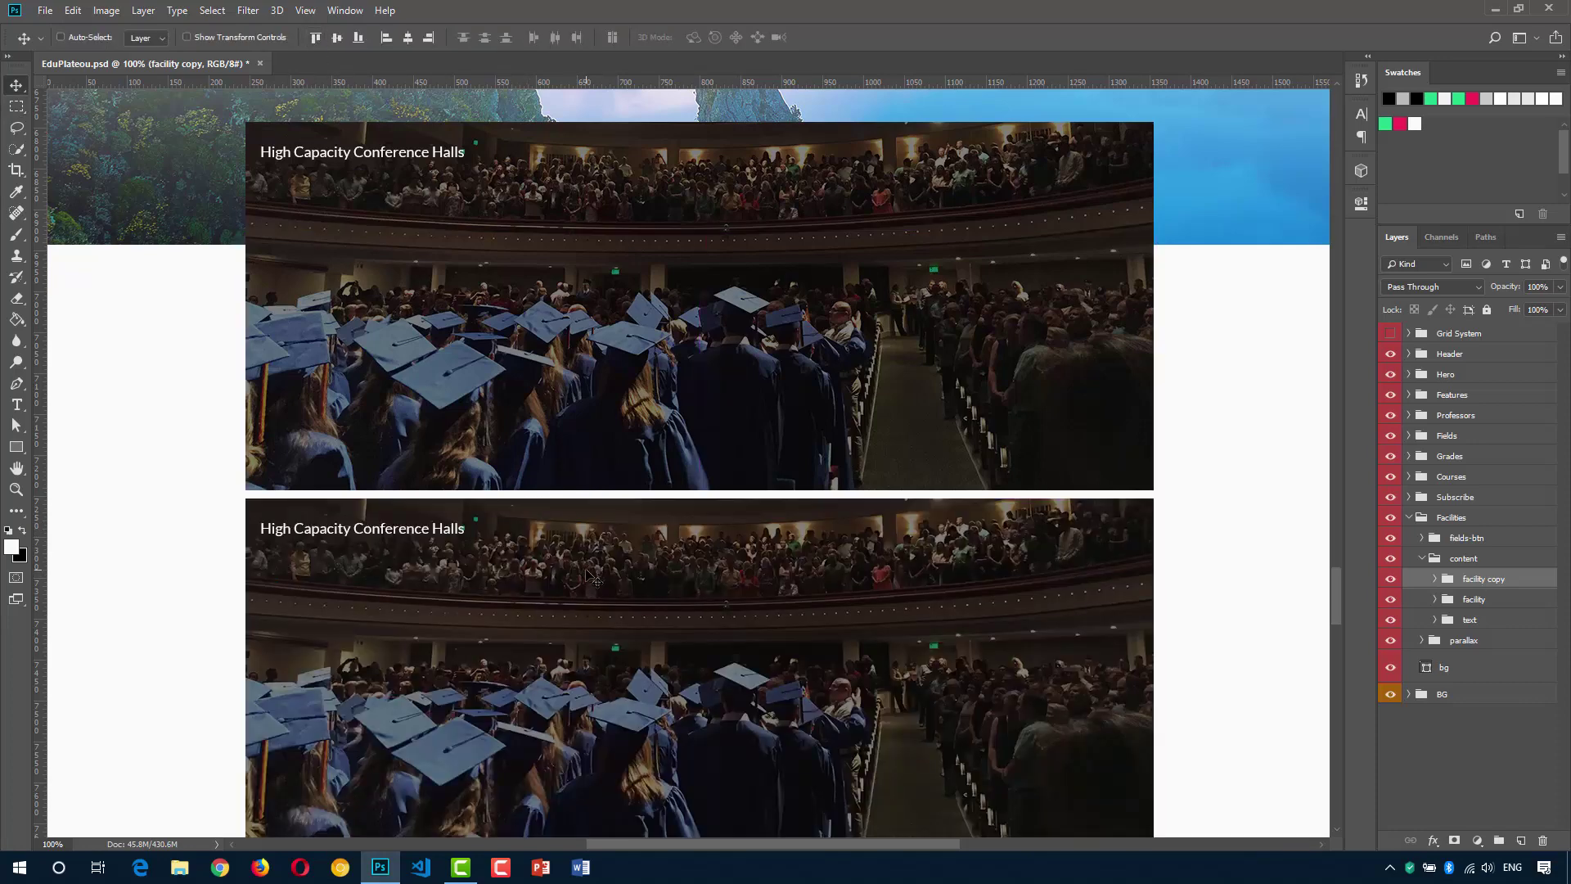
Tighten the vertical gap between the original facility card and its copy to about 6 px.
scroll(537, 491, "down", 1)
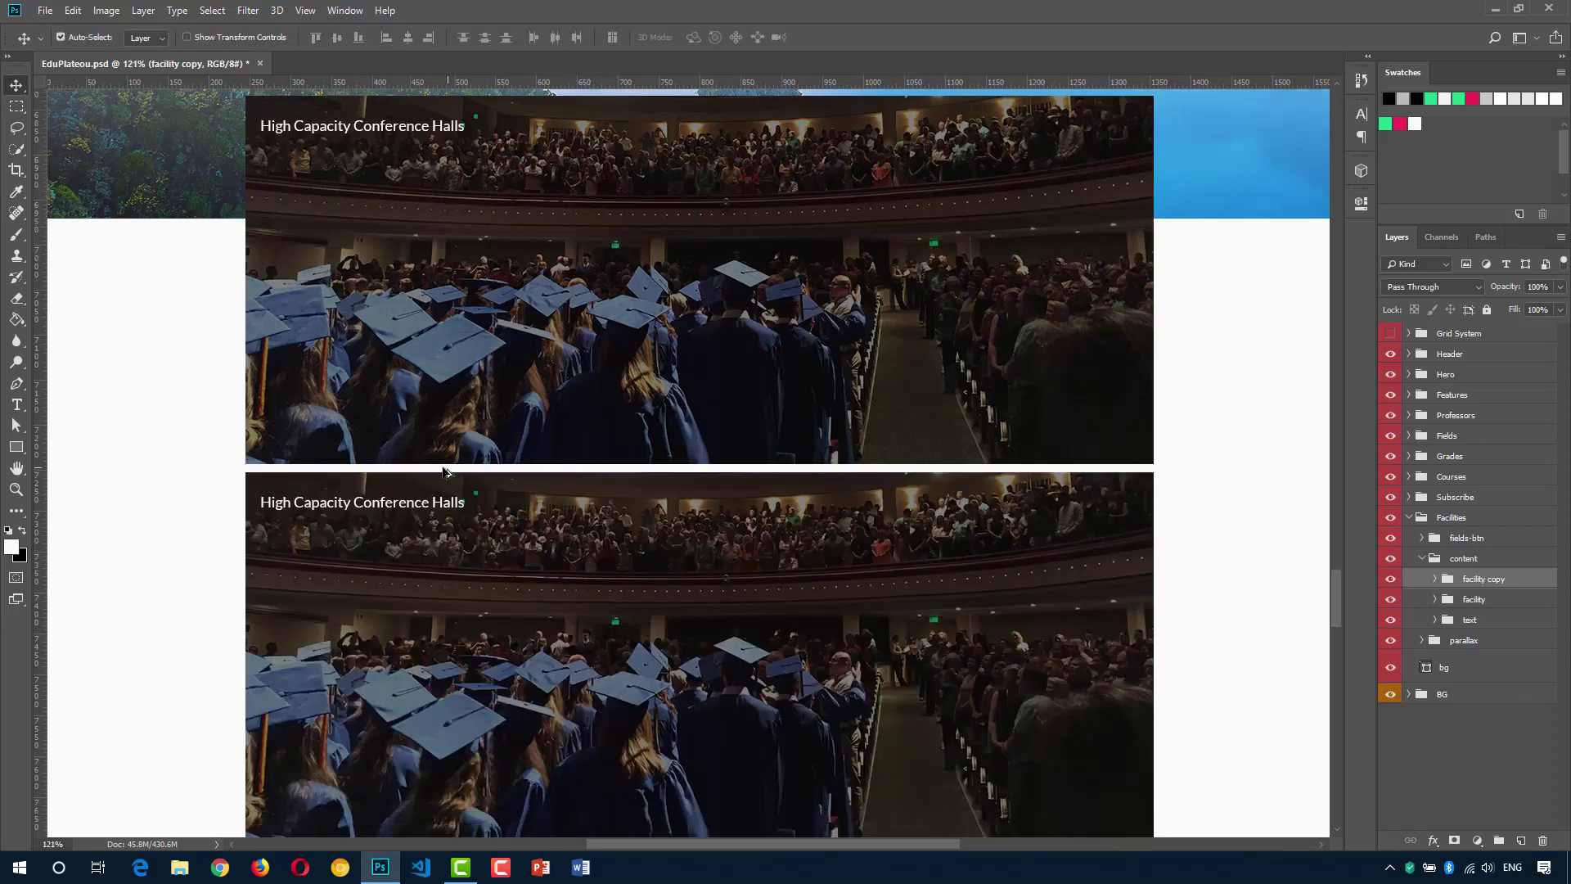
scroll(470, 467, "up", 3)
key("shift+Up")
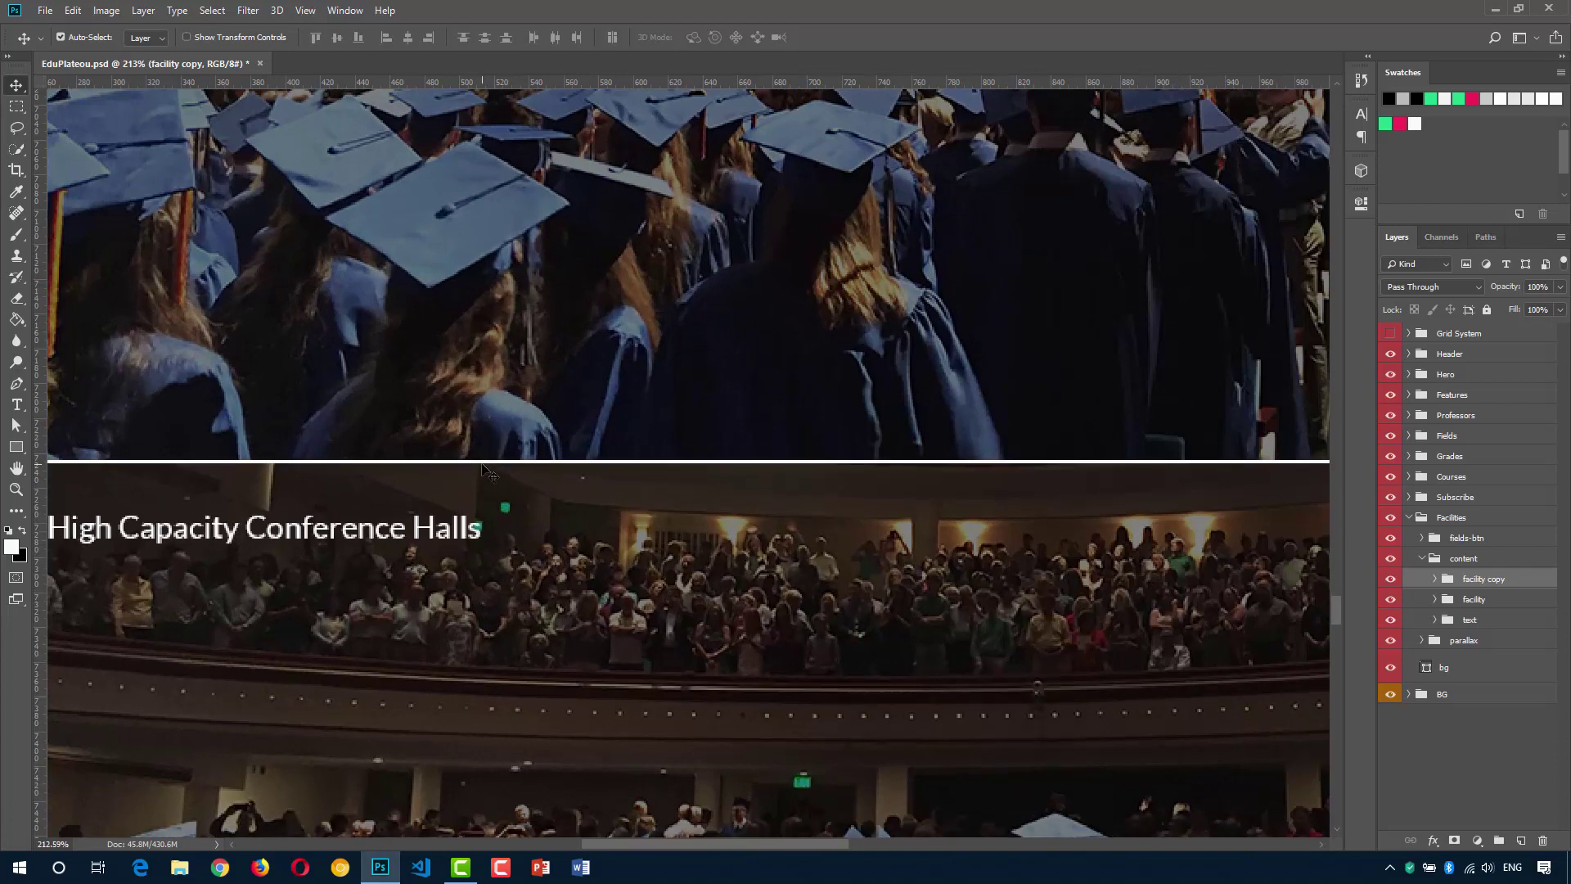
key("Down")
key("Down")
key("Down")
key("Down")
key("Down")
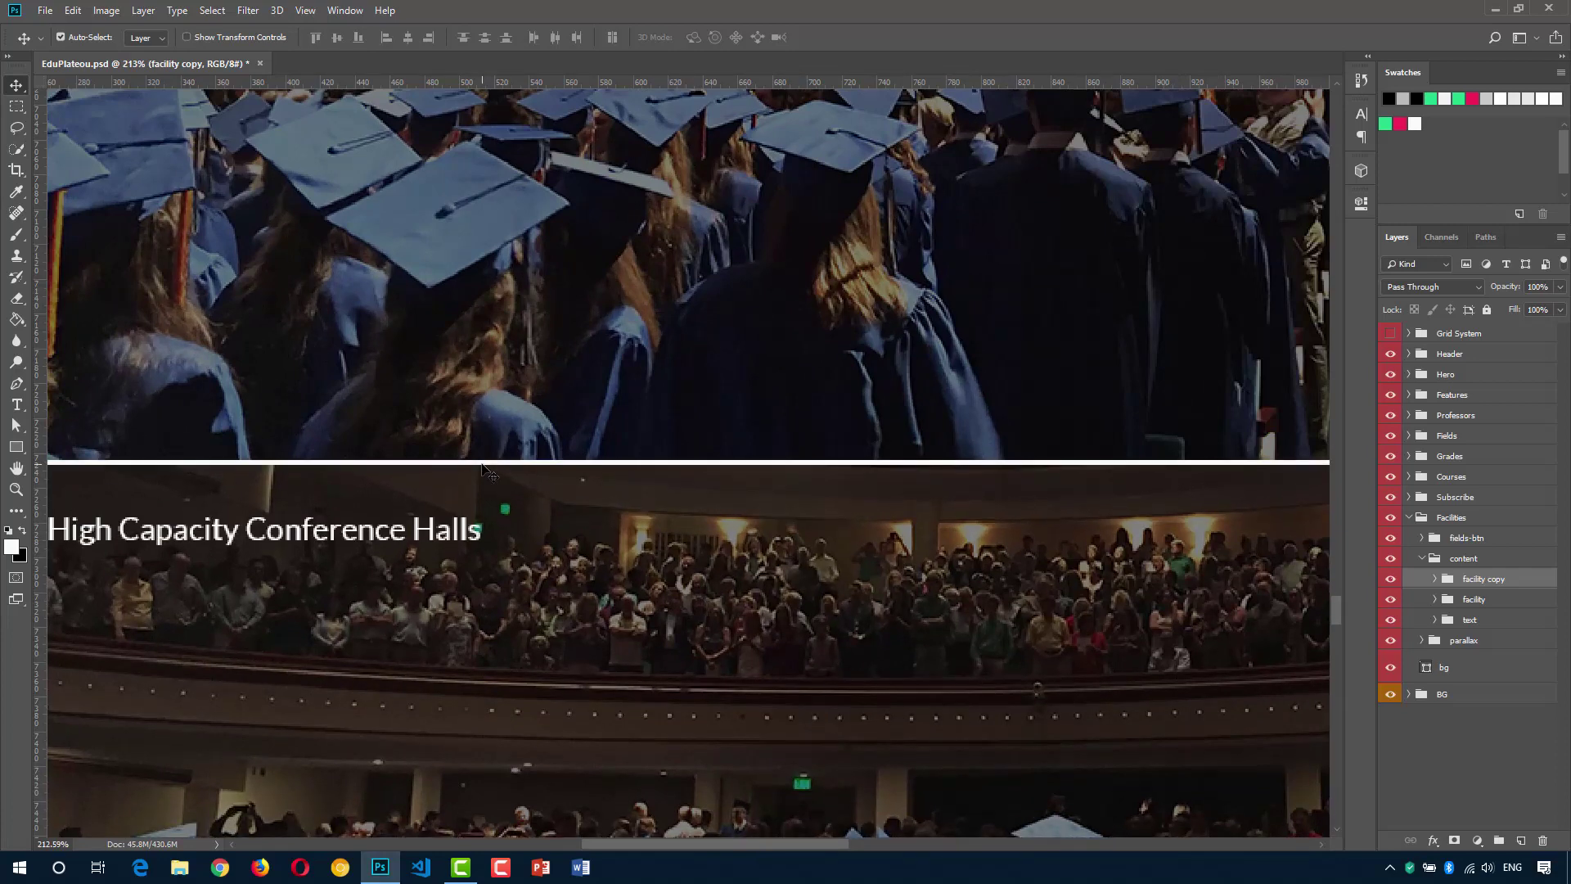
scroll(496, 468, "down", 1)
scroll(497, 468, "down", 5)
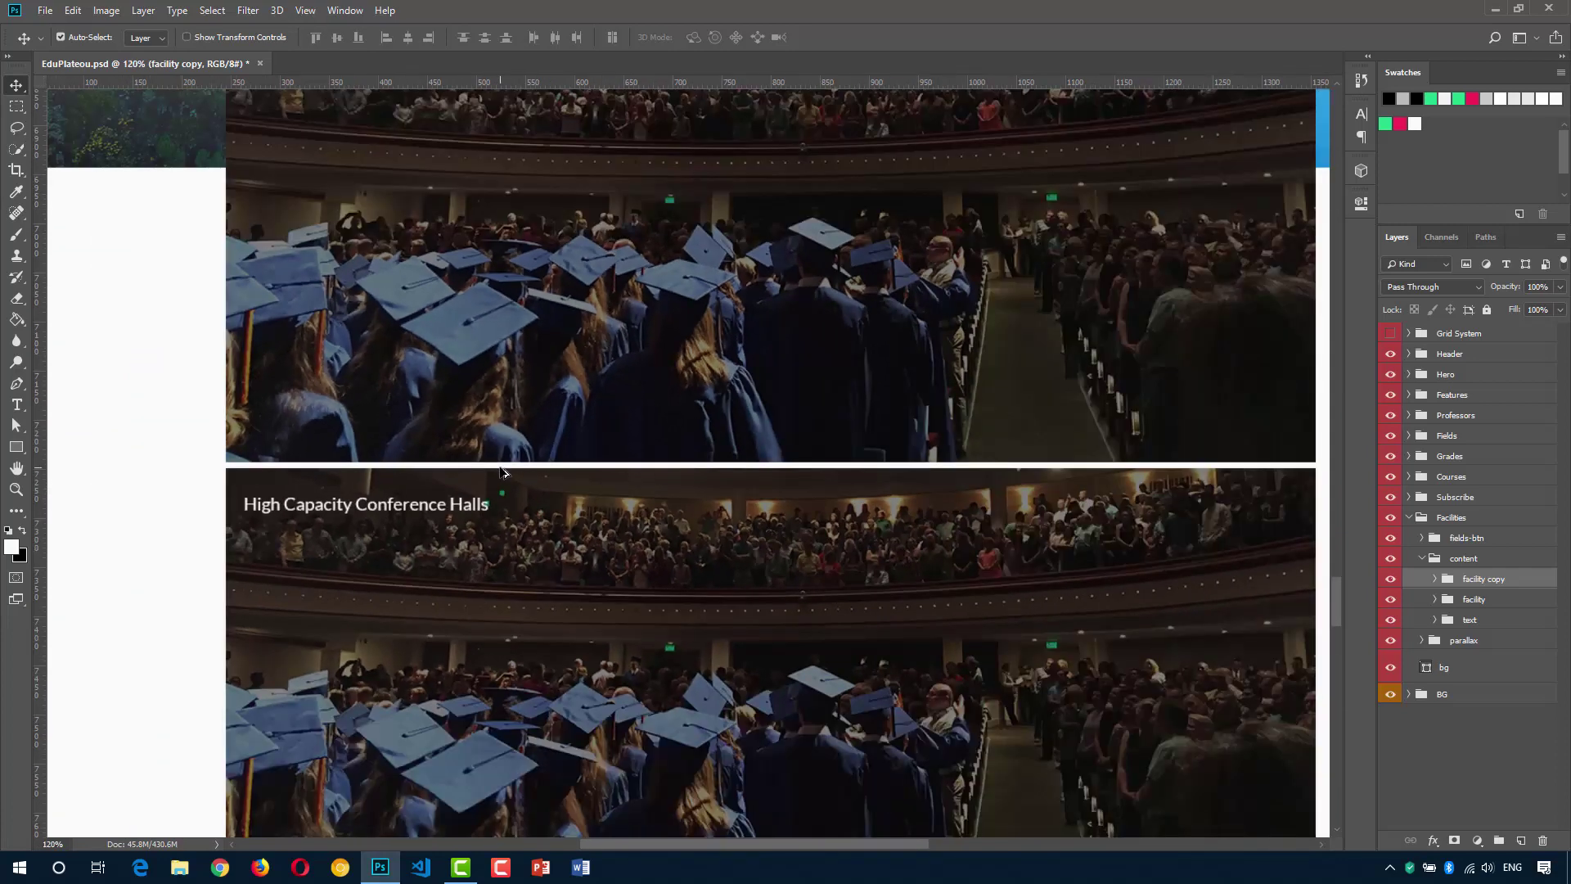
Set the width of facility-bg-overlay and facility-bg in the facility copy group to 552 px.
left_click_drag(818, 545, 761, 516)
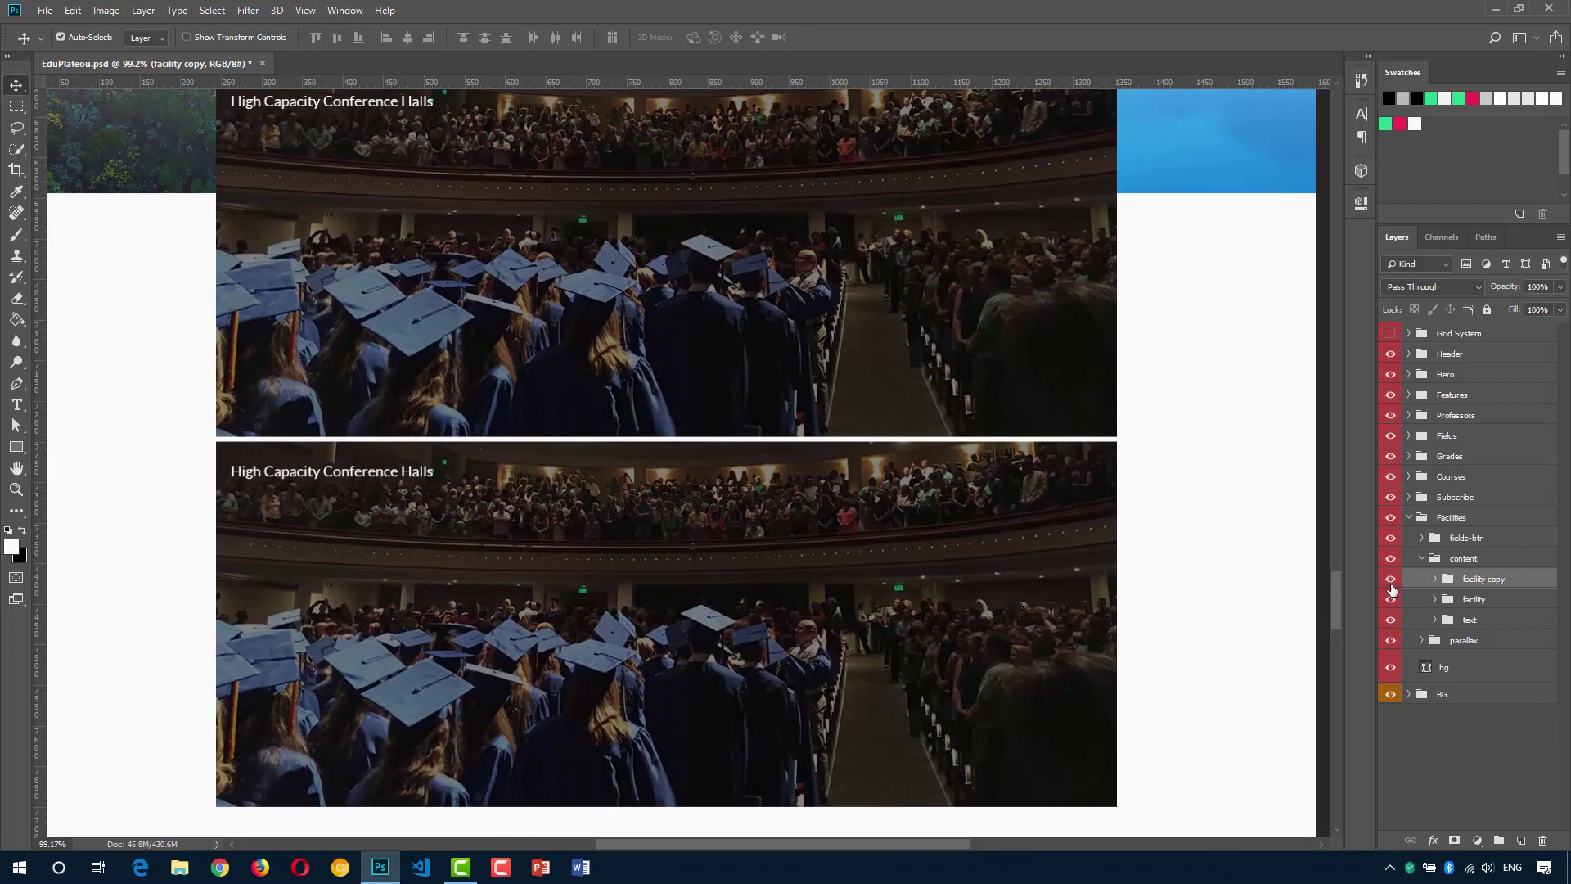
left_click(1434, 578)
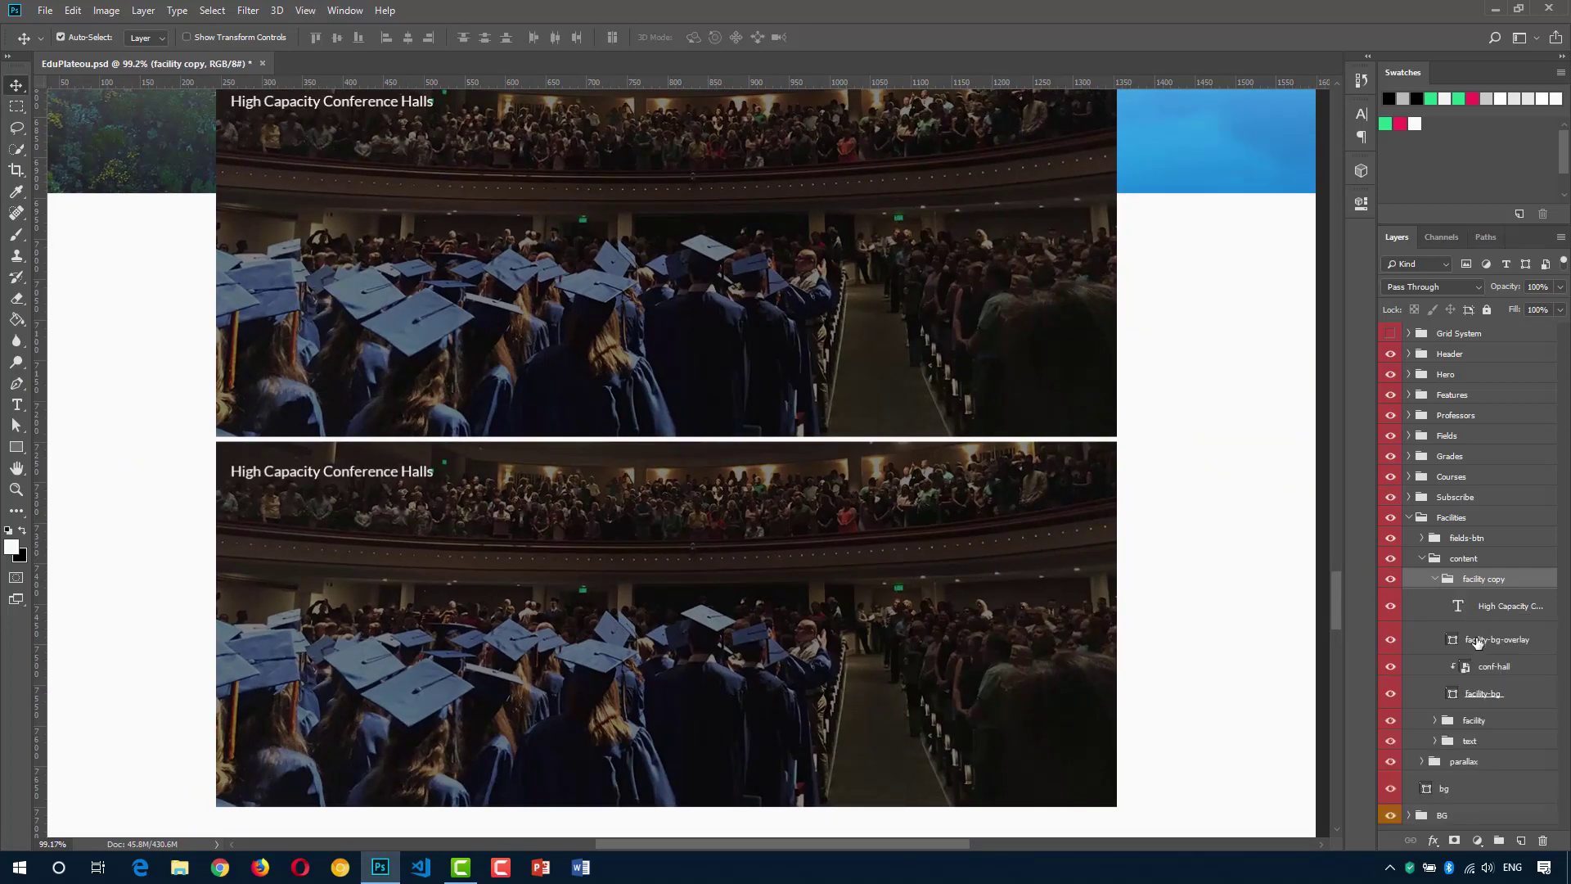
left_click(1477, 642)
left_click(1475, 695, "ctrl")
left_click(1361, 203)
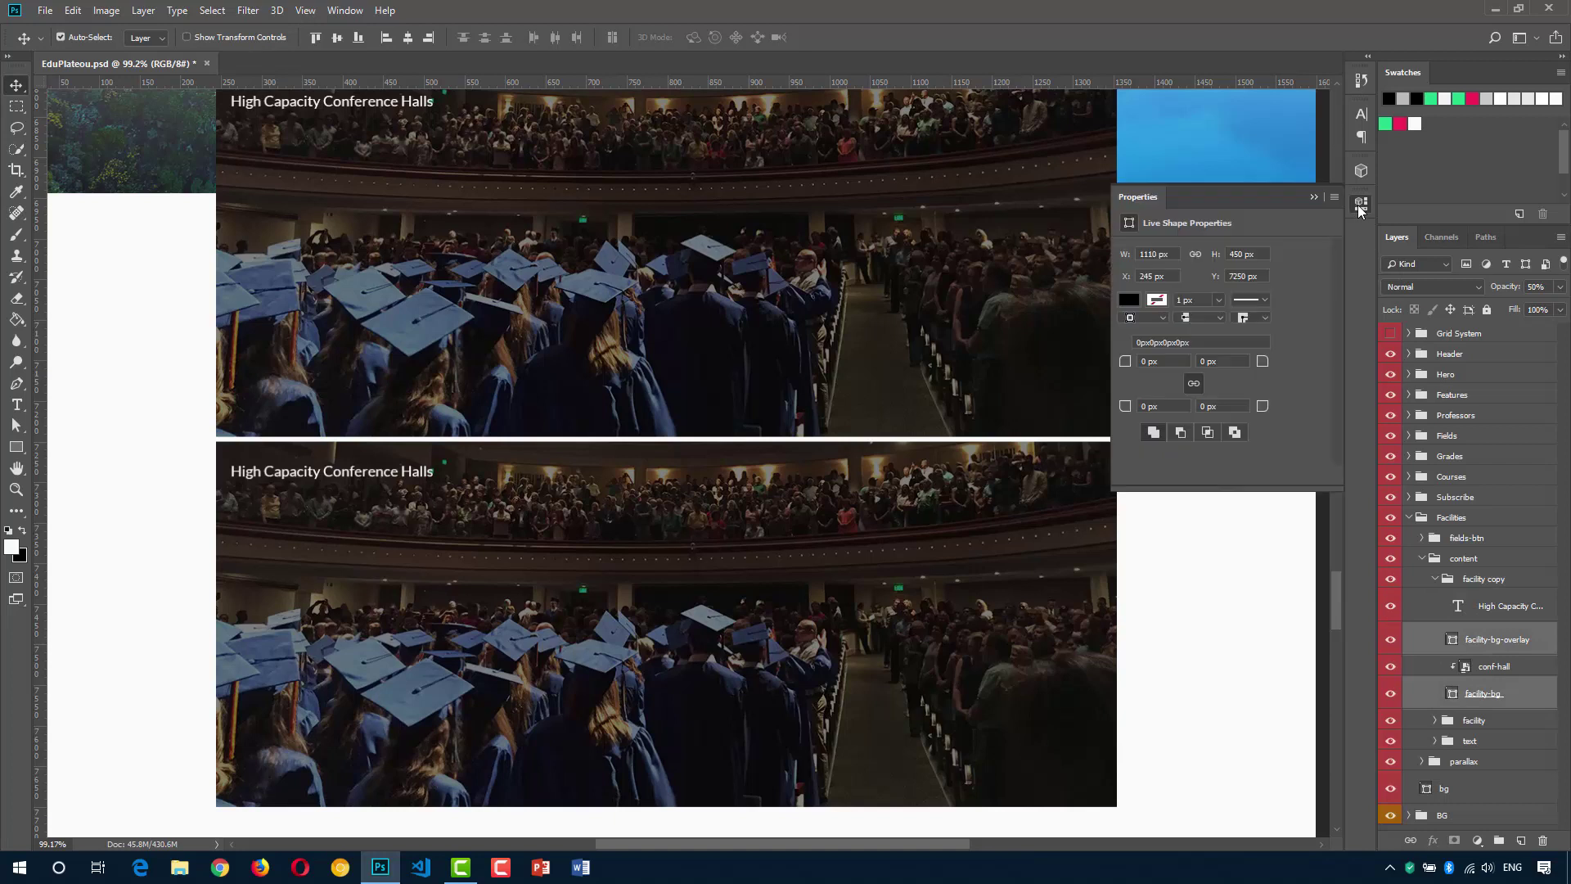
left_click(1175, 254)
type("5")
type("55-")
key("Return")
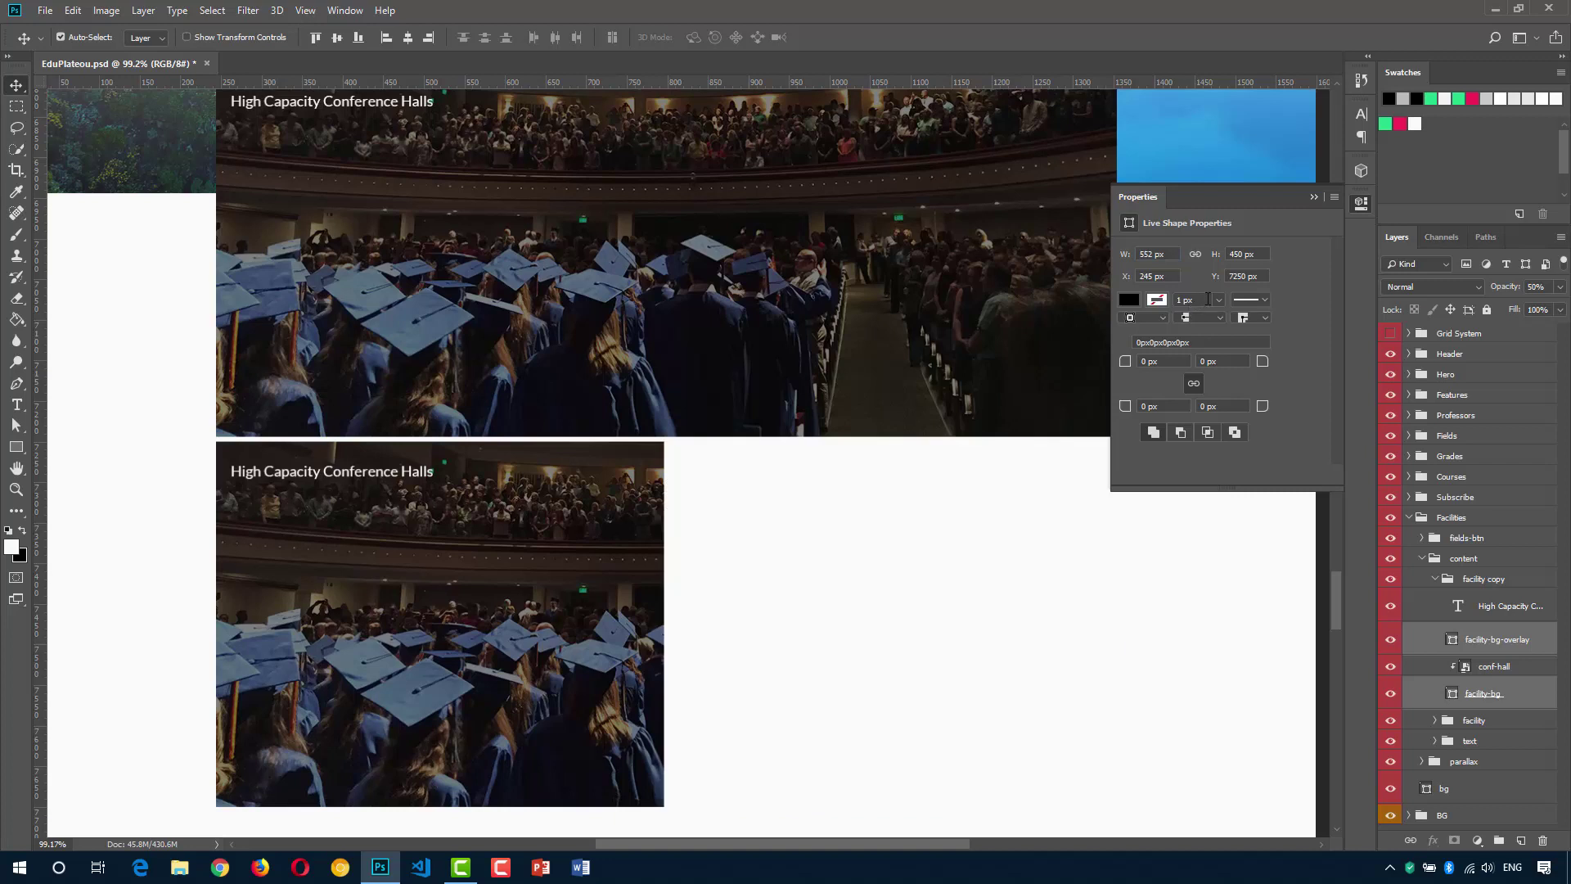
left_click(1356, 204)
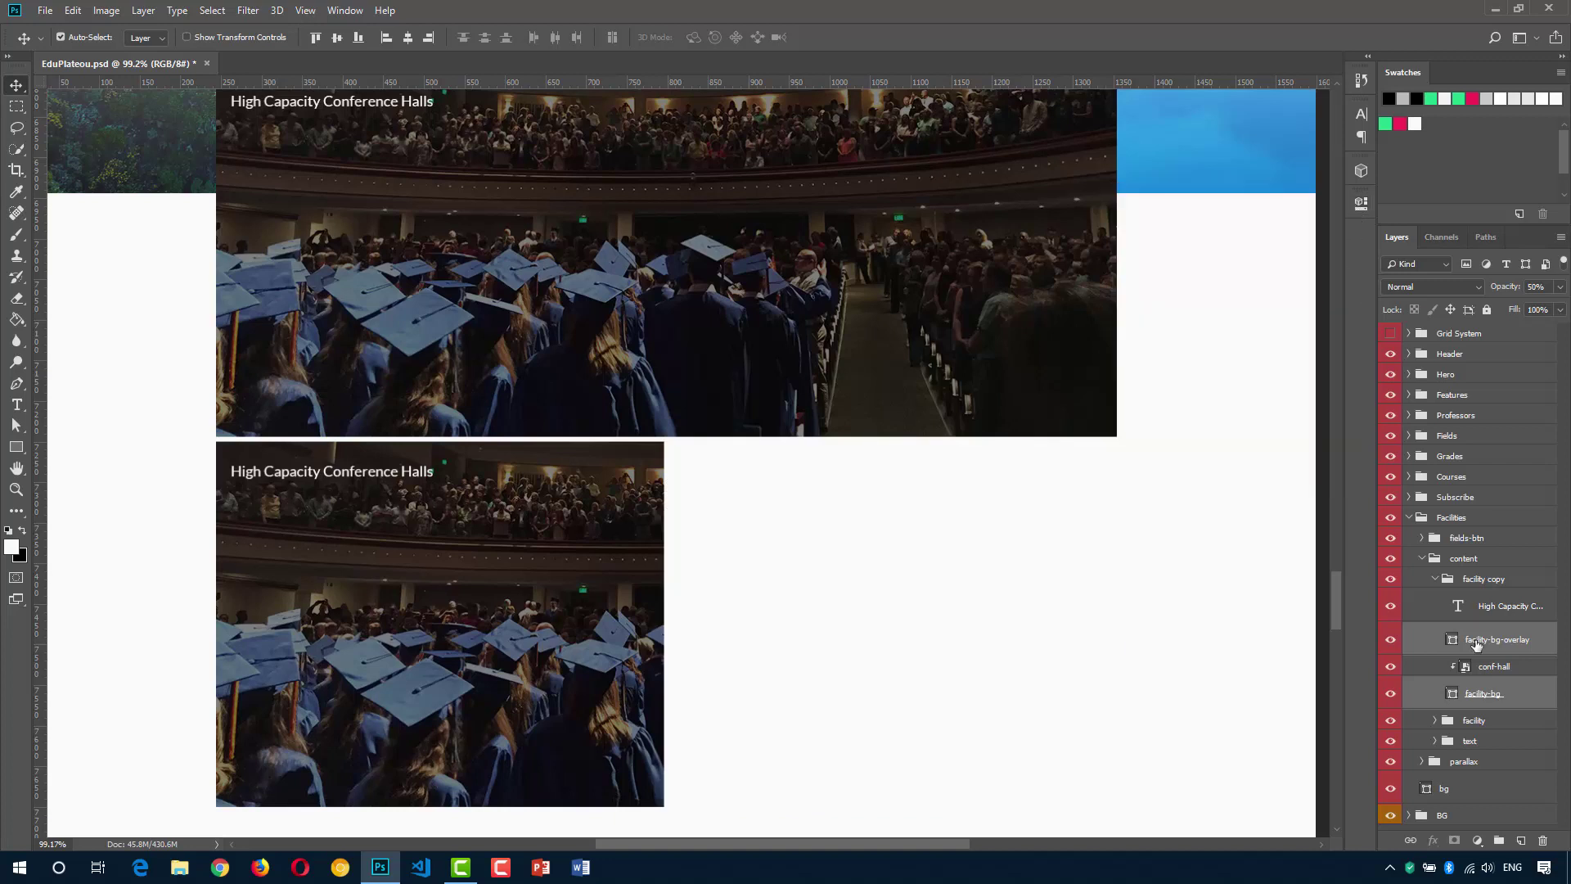
Duplicate the facility copy group and place the duplicate beside it, aligned to a narrow spacer selection at the card's right edge.
left_click(1474, 583)
left_click(1436, 579)
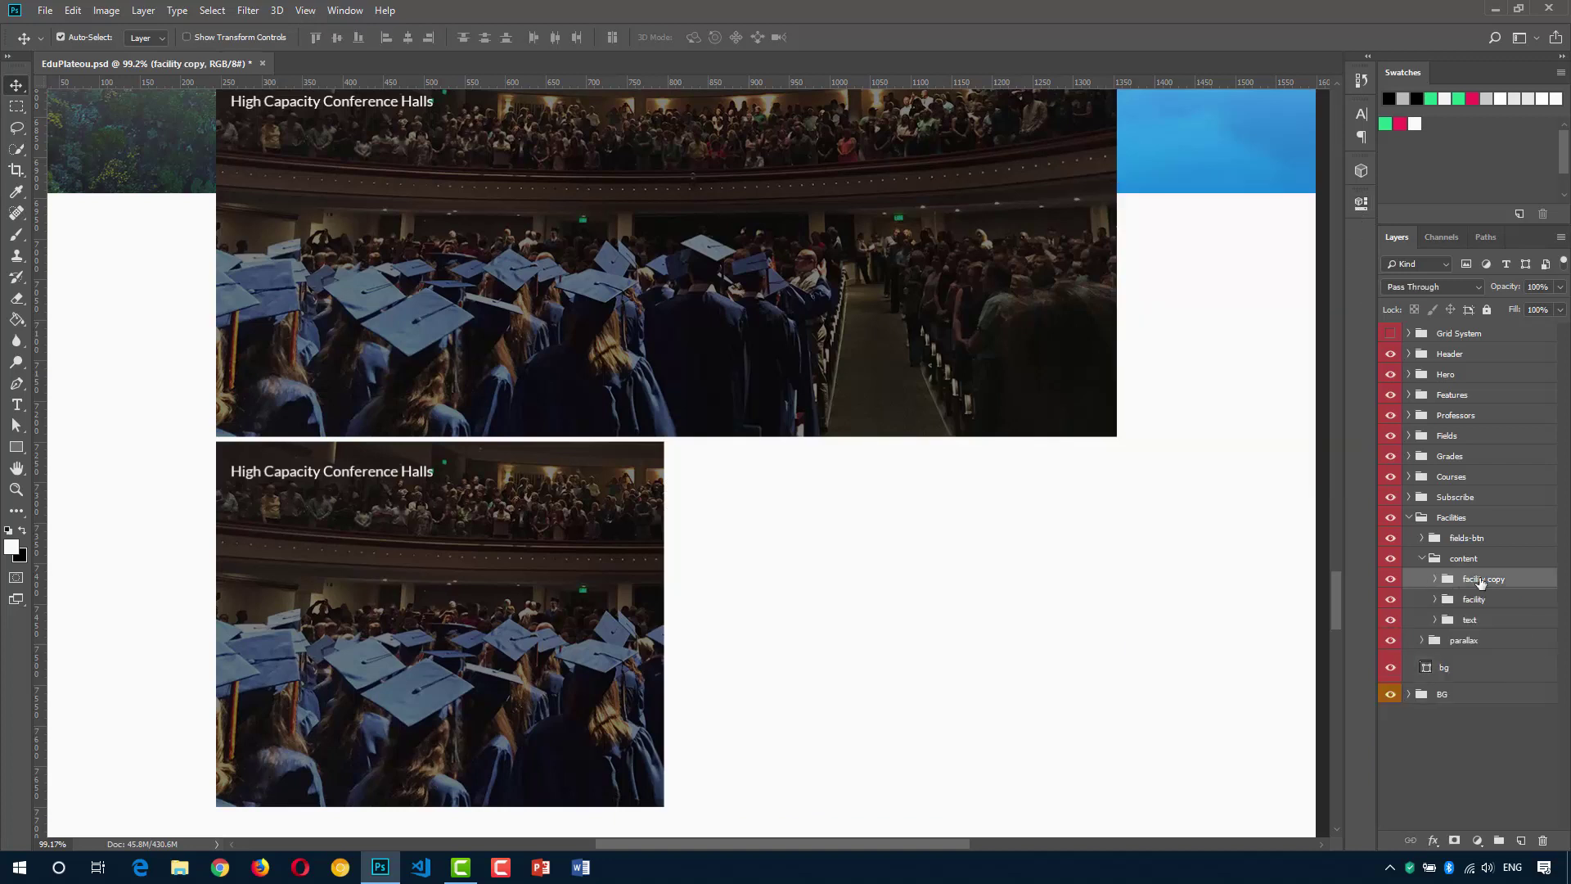
key("ctrl+j")
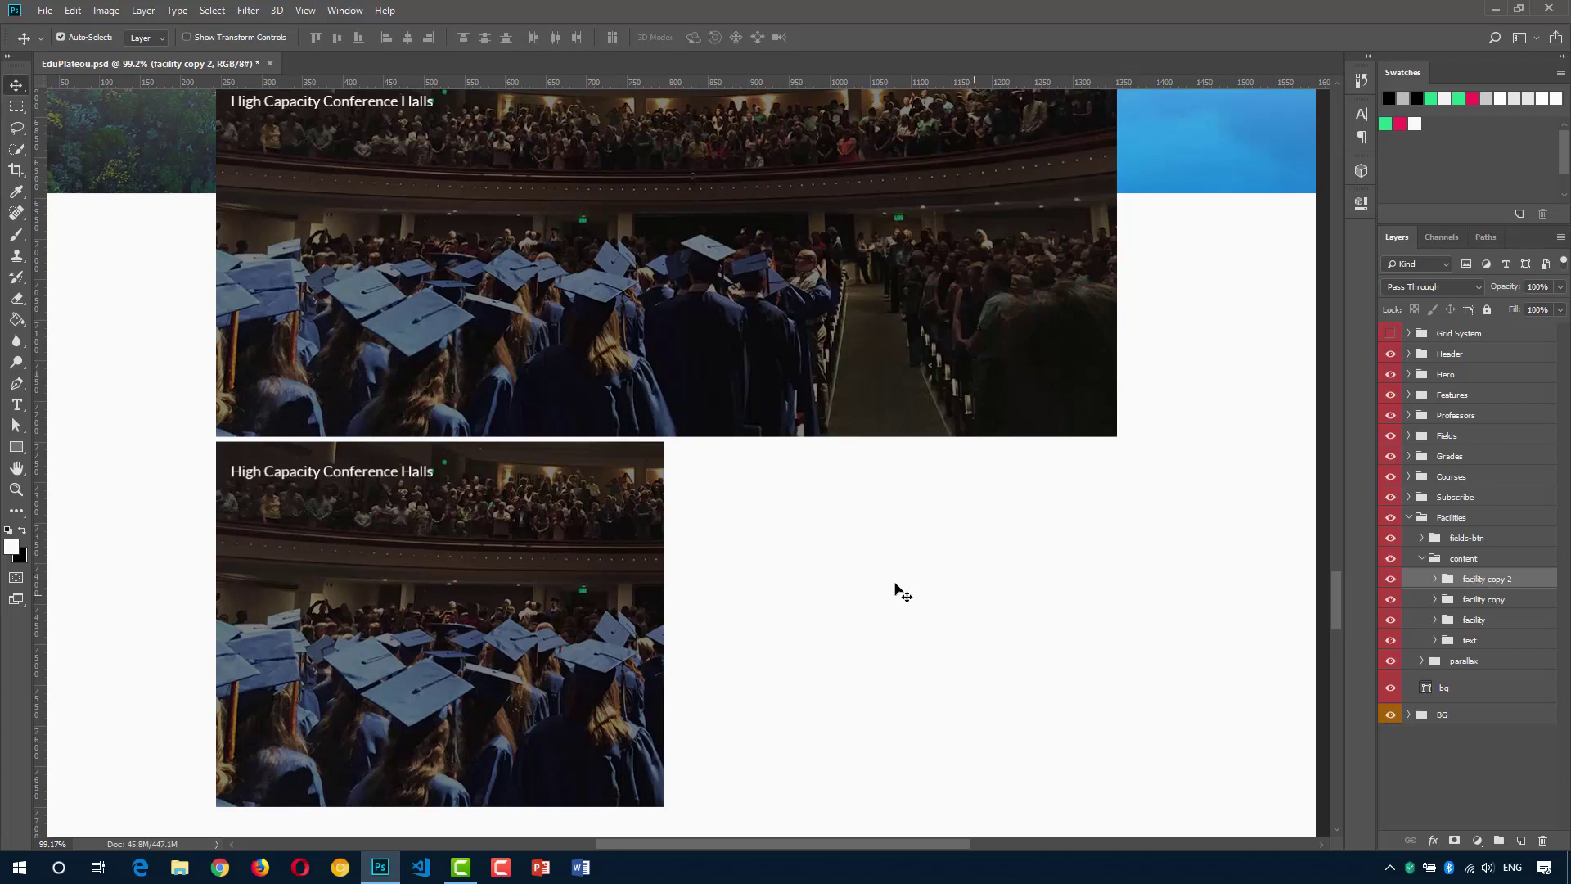
key("m")
left_click_drag(672, 466, 685, 522)
key("v")
left_click(386, 37)
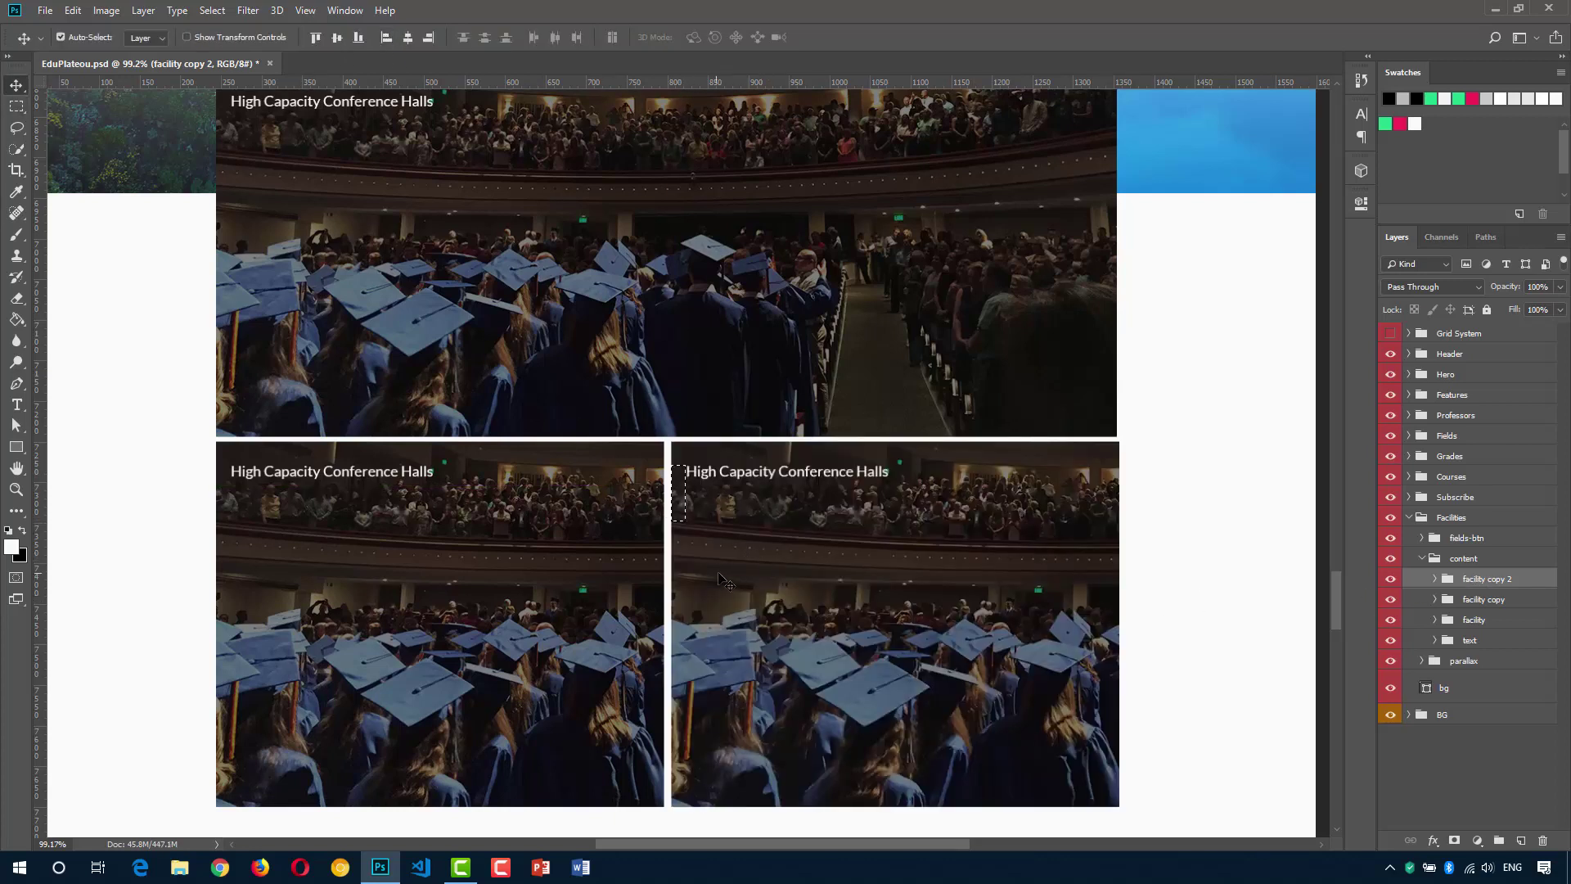
Deselect the spacer and adjust the horizontal gap between the two half-width cards to 6 px.
scroll(695, 474, "up", 3)
key("ctrl+d")
key("shift+Left")
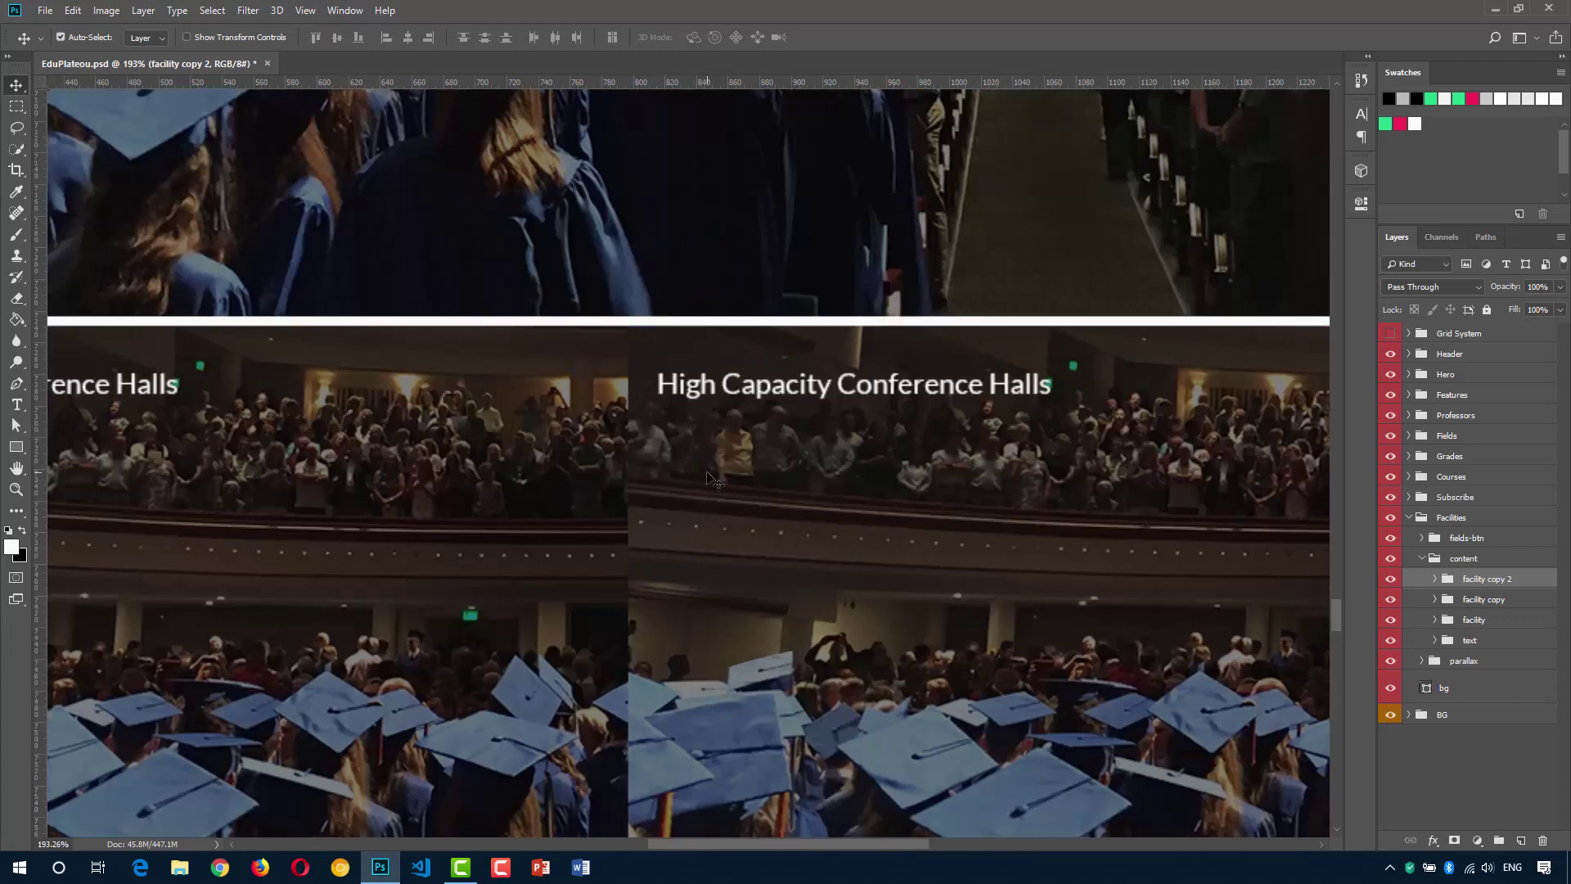
key("Right")
key("Right")
key("Right")
key("Right")
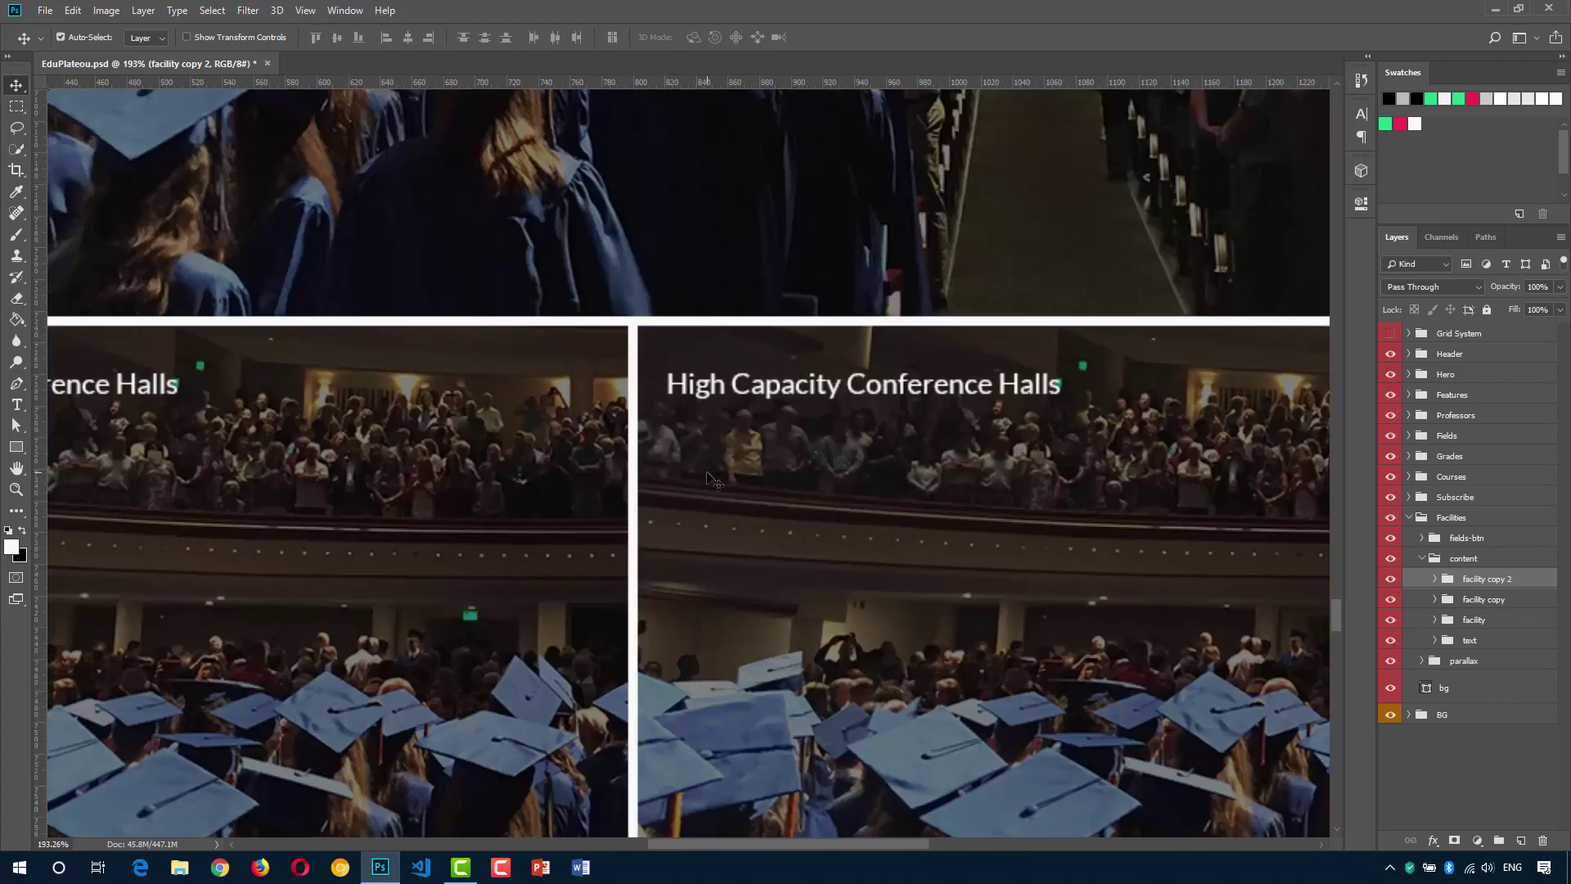
scroll(752, 450, "down", 3)
Resize facility-bg-overlay and facility-bg in the facility copy 2 group to 273 px wide and 222 px high.
scroll(916, 475, "up", 3)
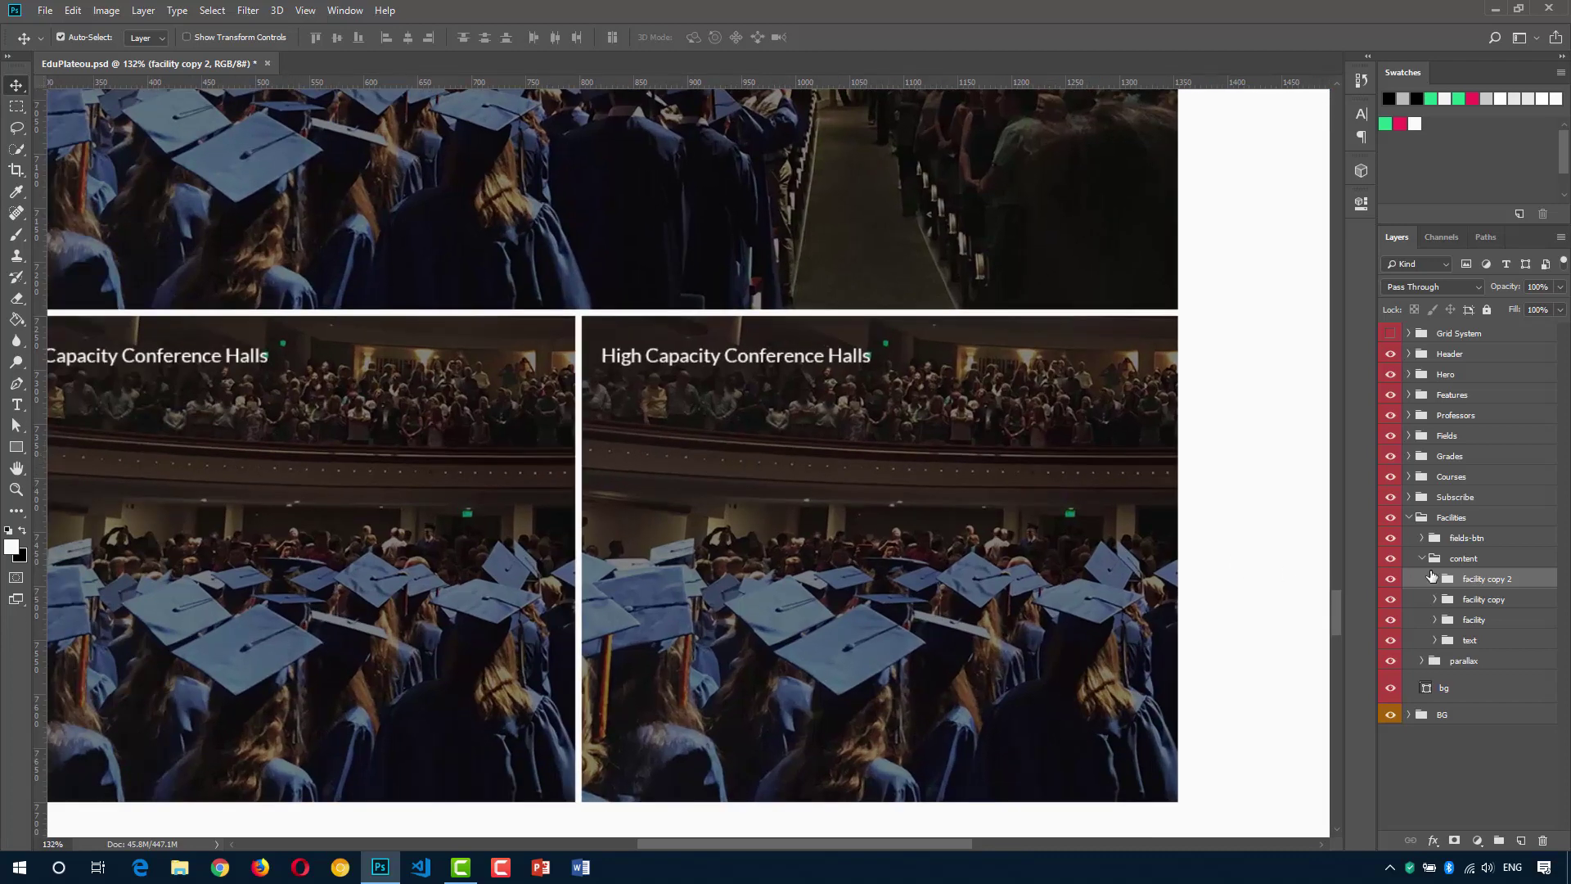
left_click(1434, 578)
left_click(1497, 639)
left_click(1484, 694, "ctrl")
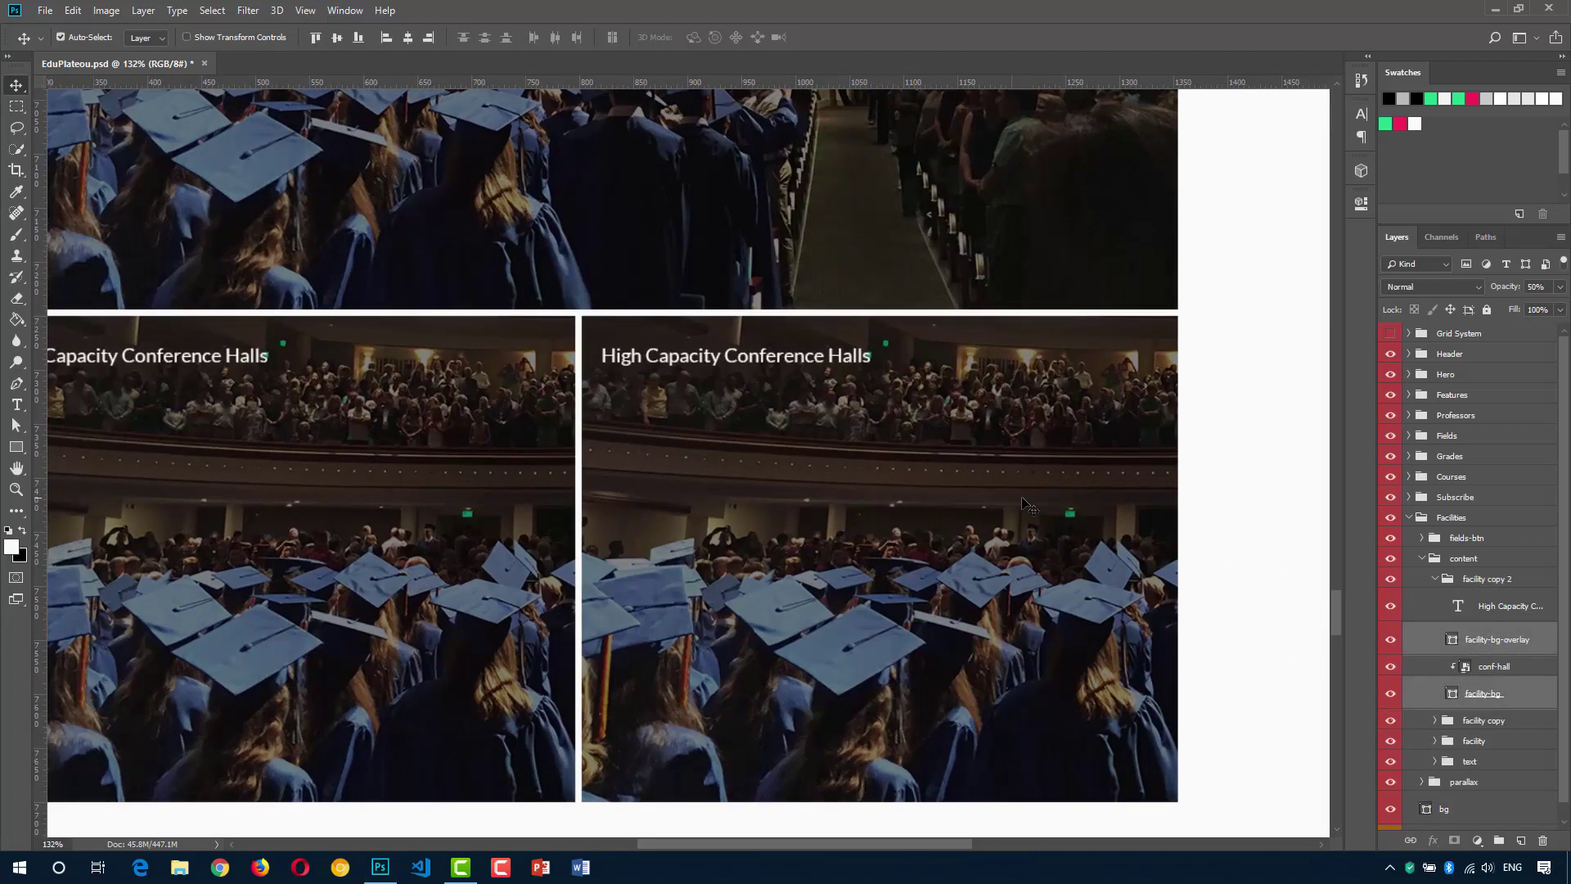
left_click(1361, 202)
left_click(1156, 253)
type("2")
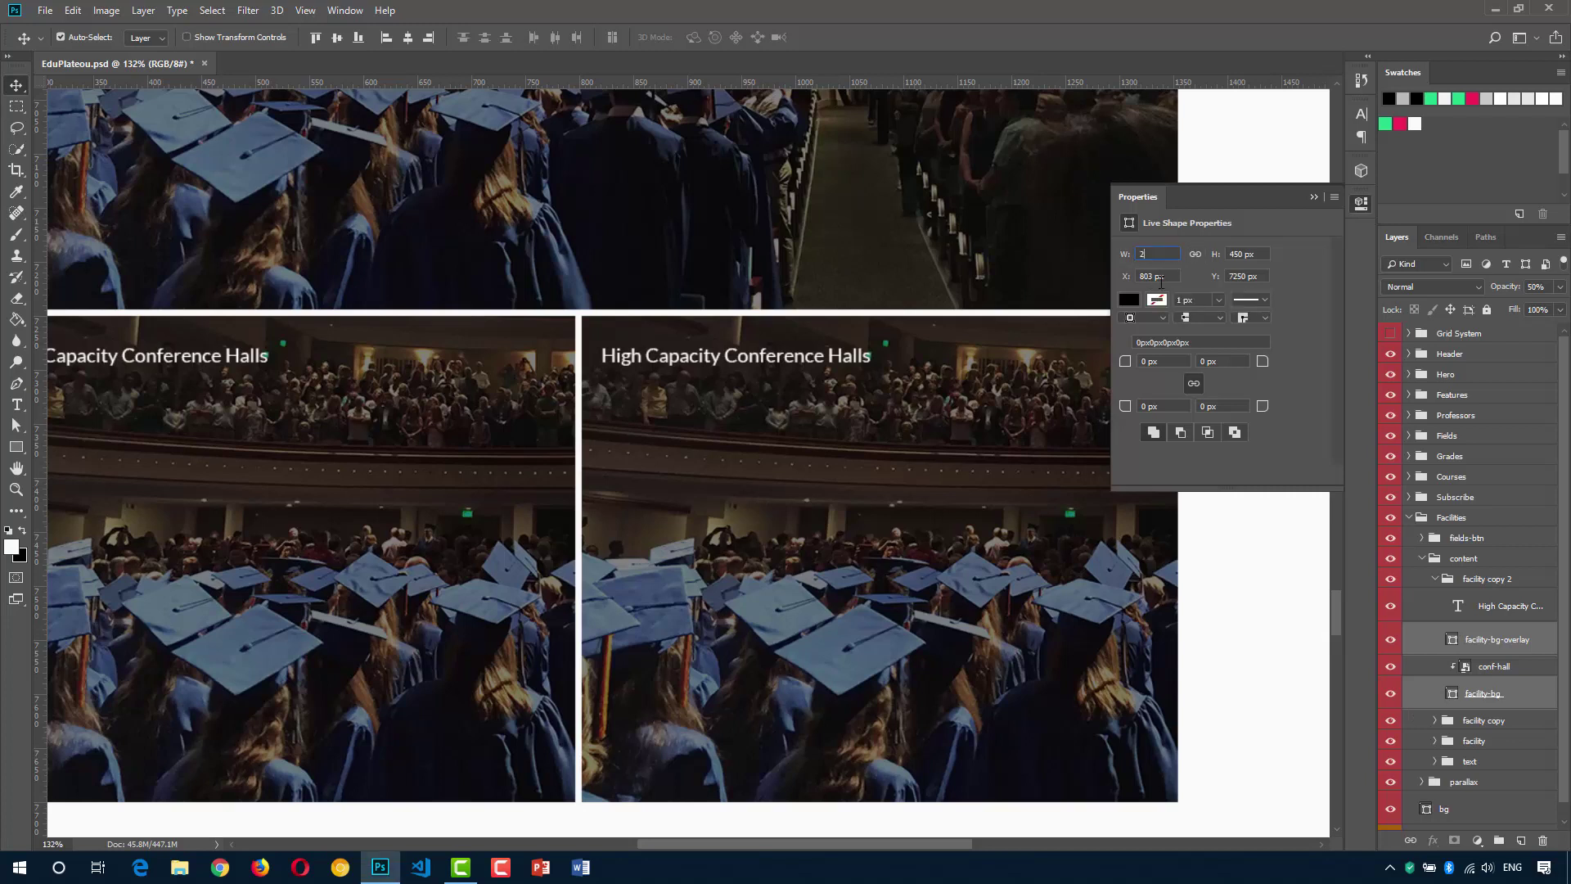
type("73")
key("Tab")
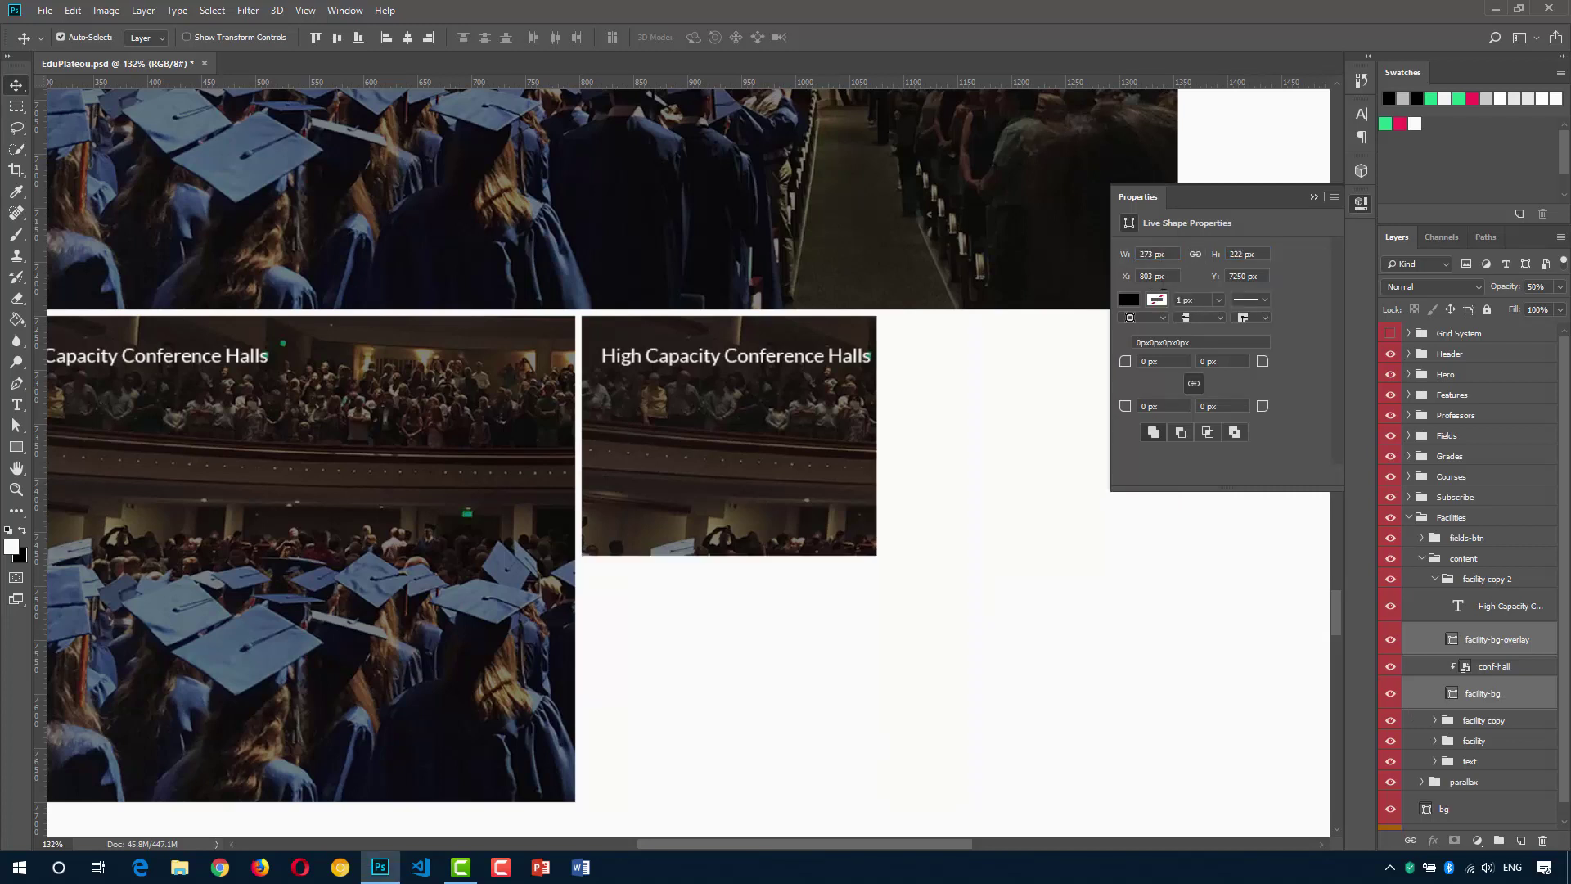
left_click(1361, 209)
scroll(950, 459, "down", 3)
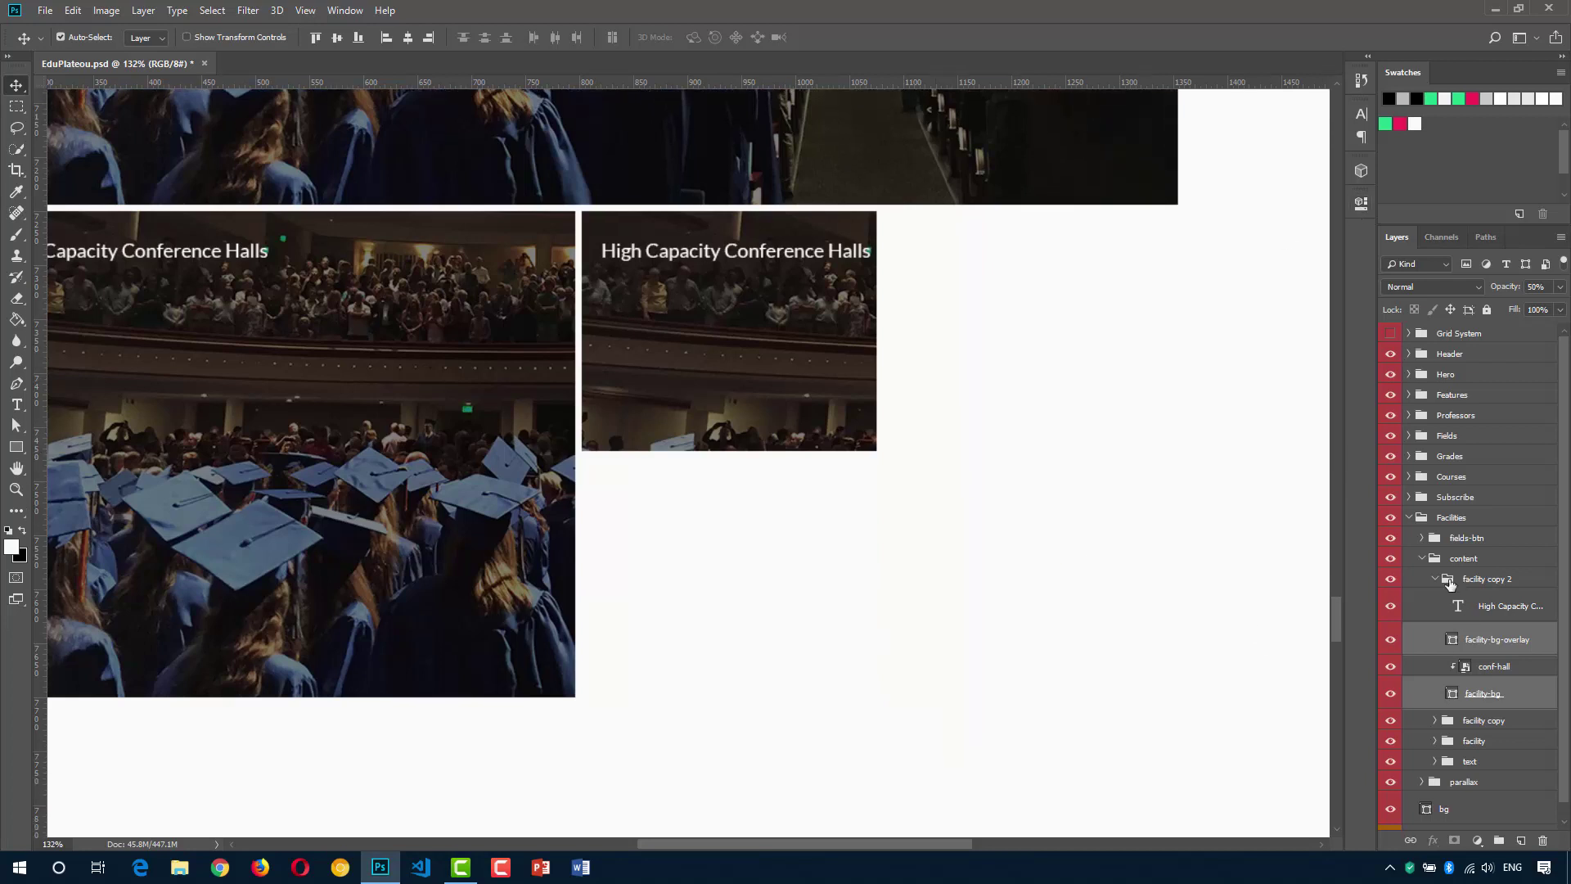
Duplicate the small facility card and align the duplicate to the right edge of the full-width facility card.
left_click(1435, 579)
key("ctrl+j")
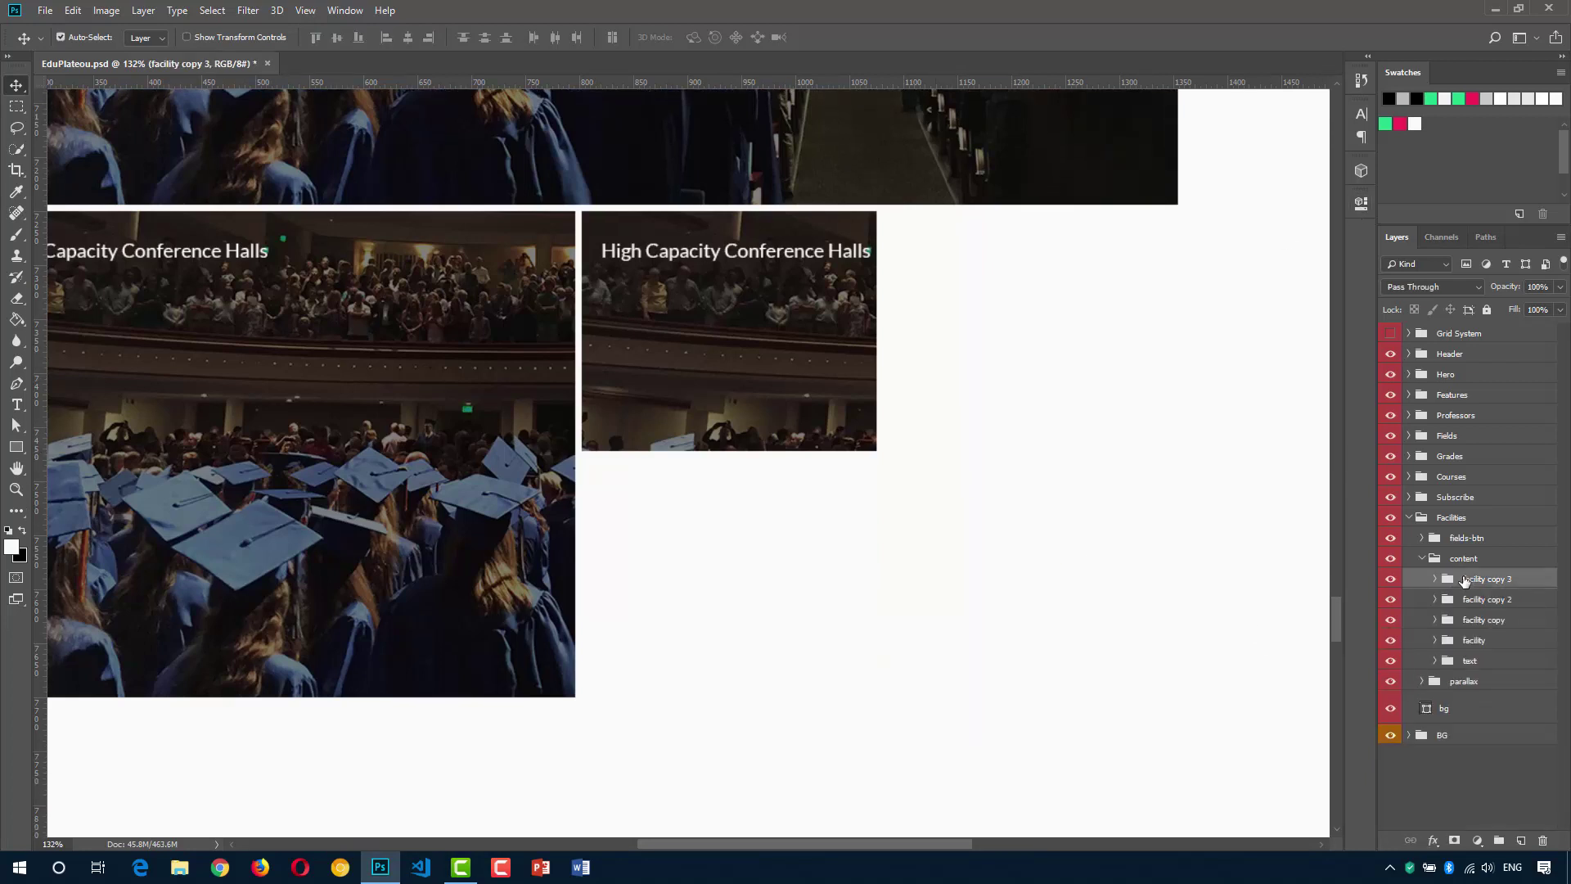
left_click(1477, 641, "ctrl")
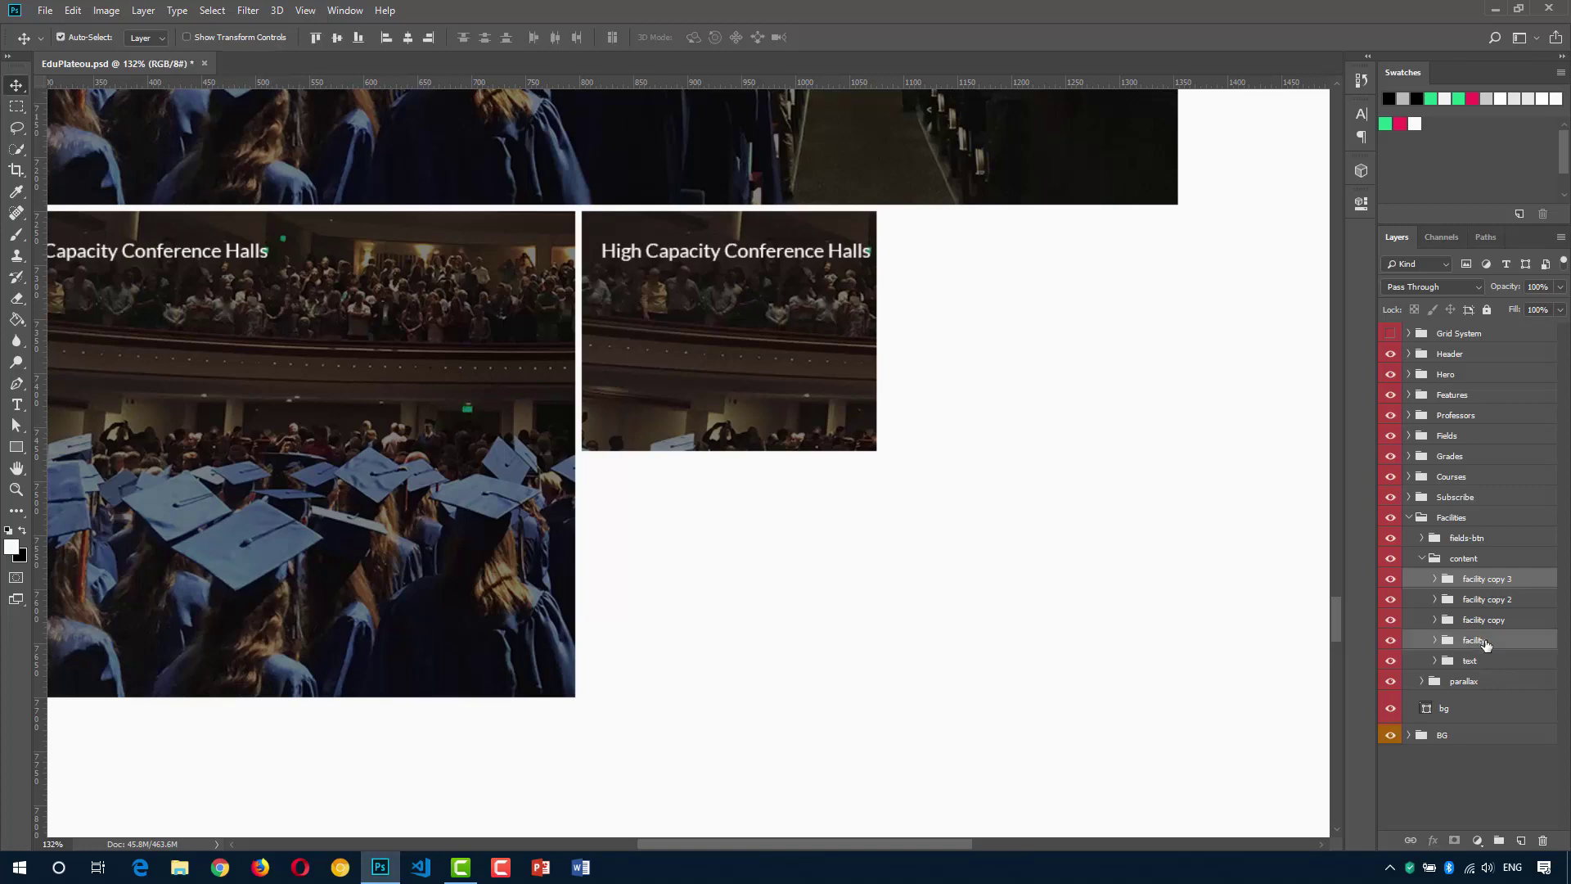
left_click(434, 36)
scroll(900, 258, "up", 5)
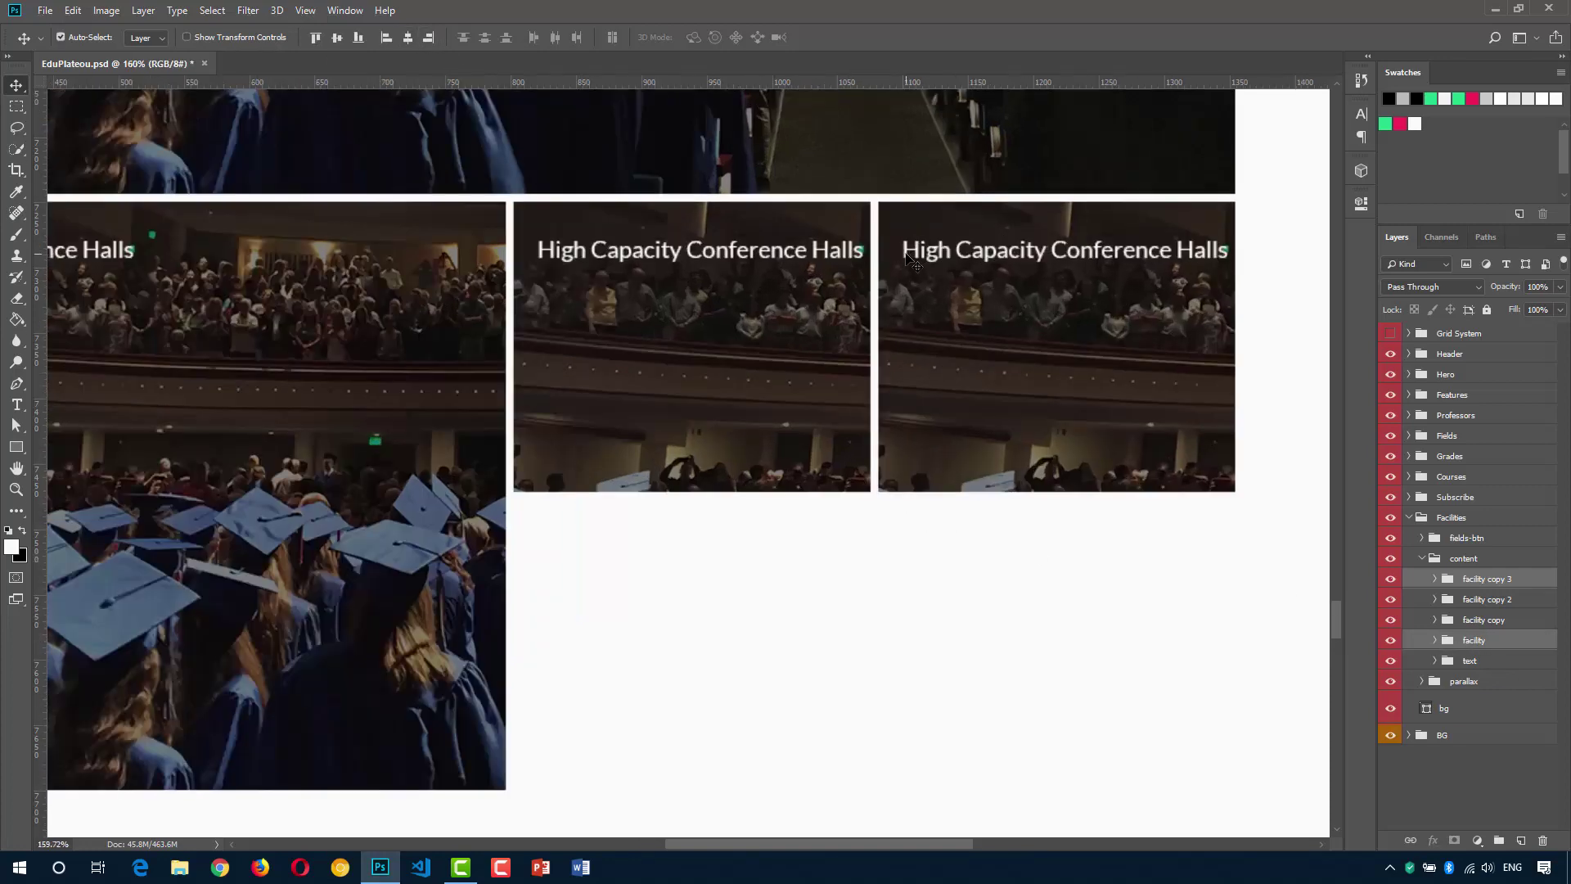
Measure the gap between the two small facility cards.
key("m")
scroll(858, 260, "up", 3)
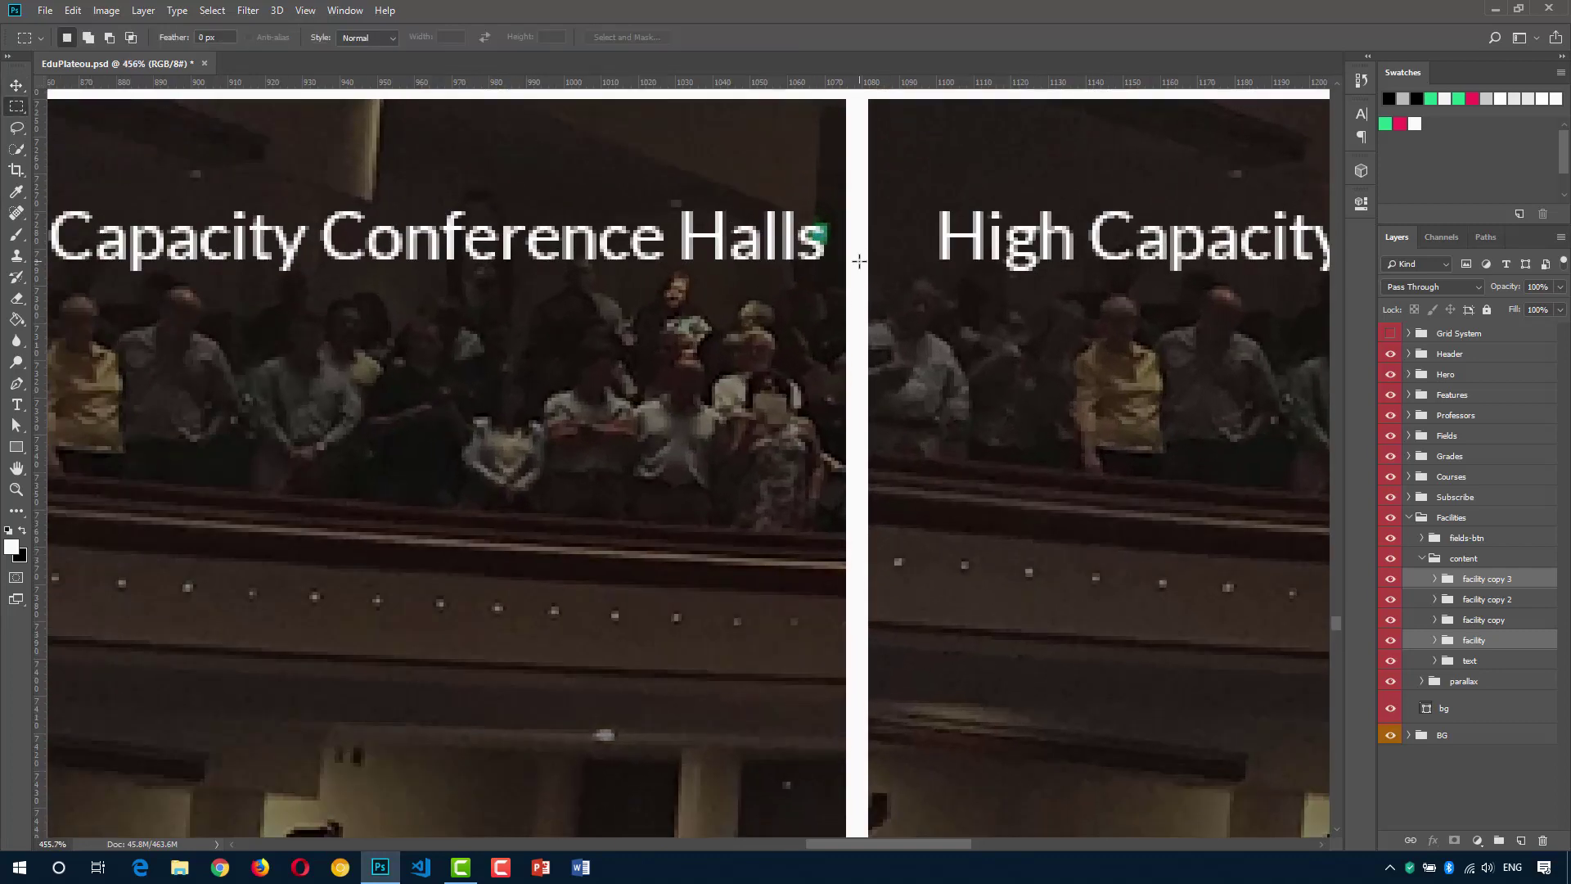
left_click_drag(847, 255, 866, 280)
scroll(763, 286, "down", 5)
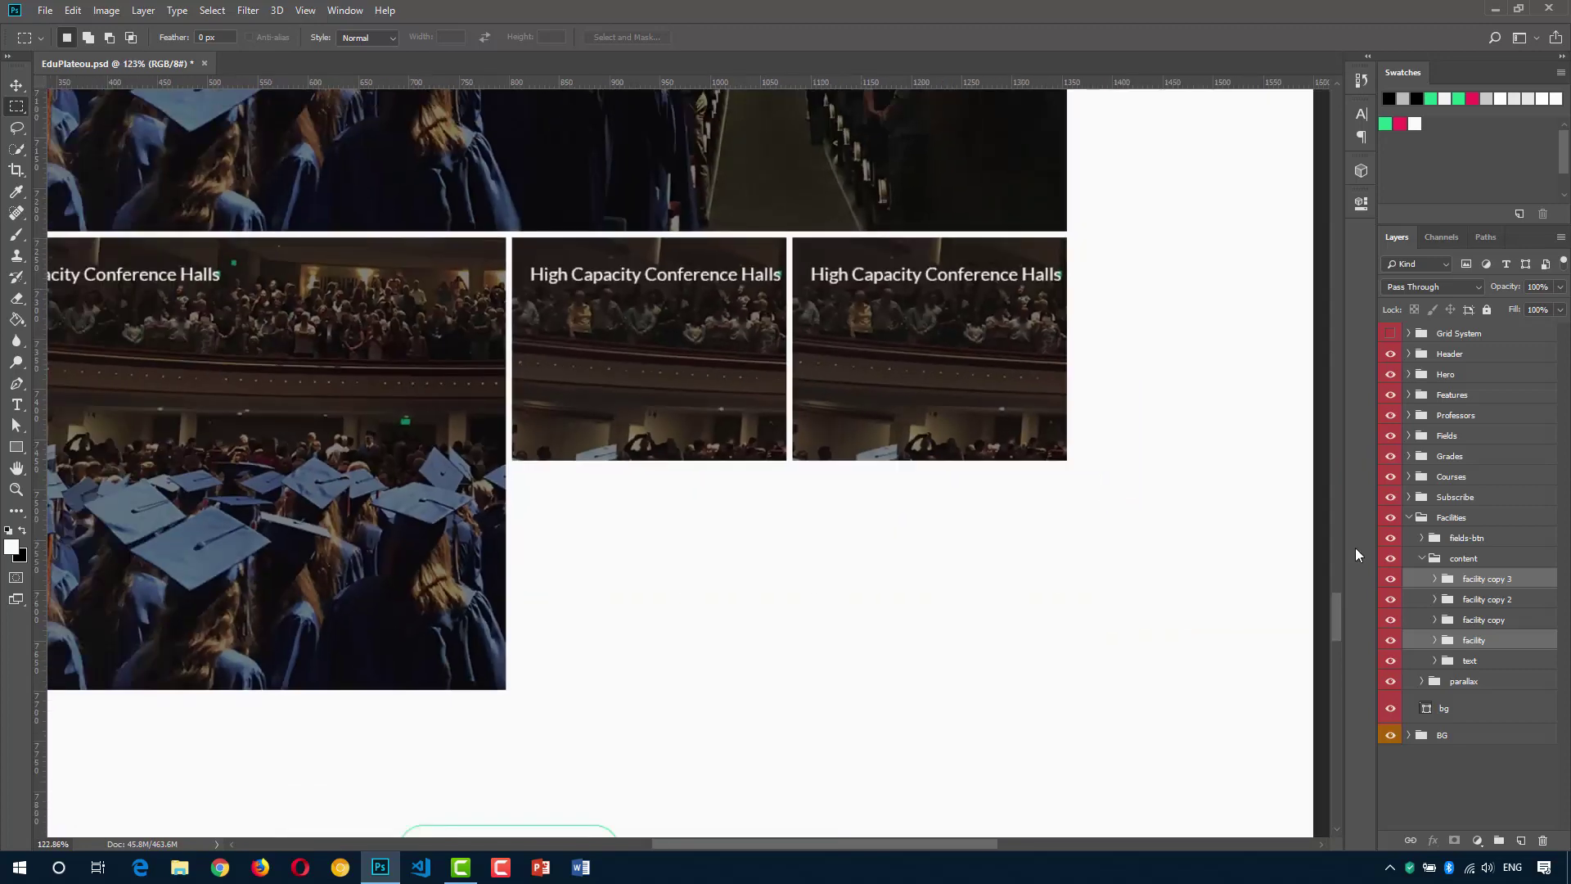
Duplicate both small facility cards and align the duplicates to the bottom edge of the facility copy card.
left_click(1473, 587)
left_click(1482, 600, "shift")
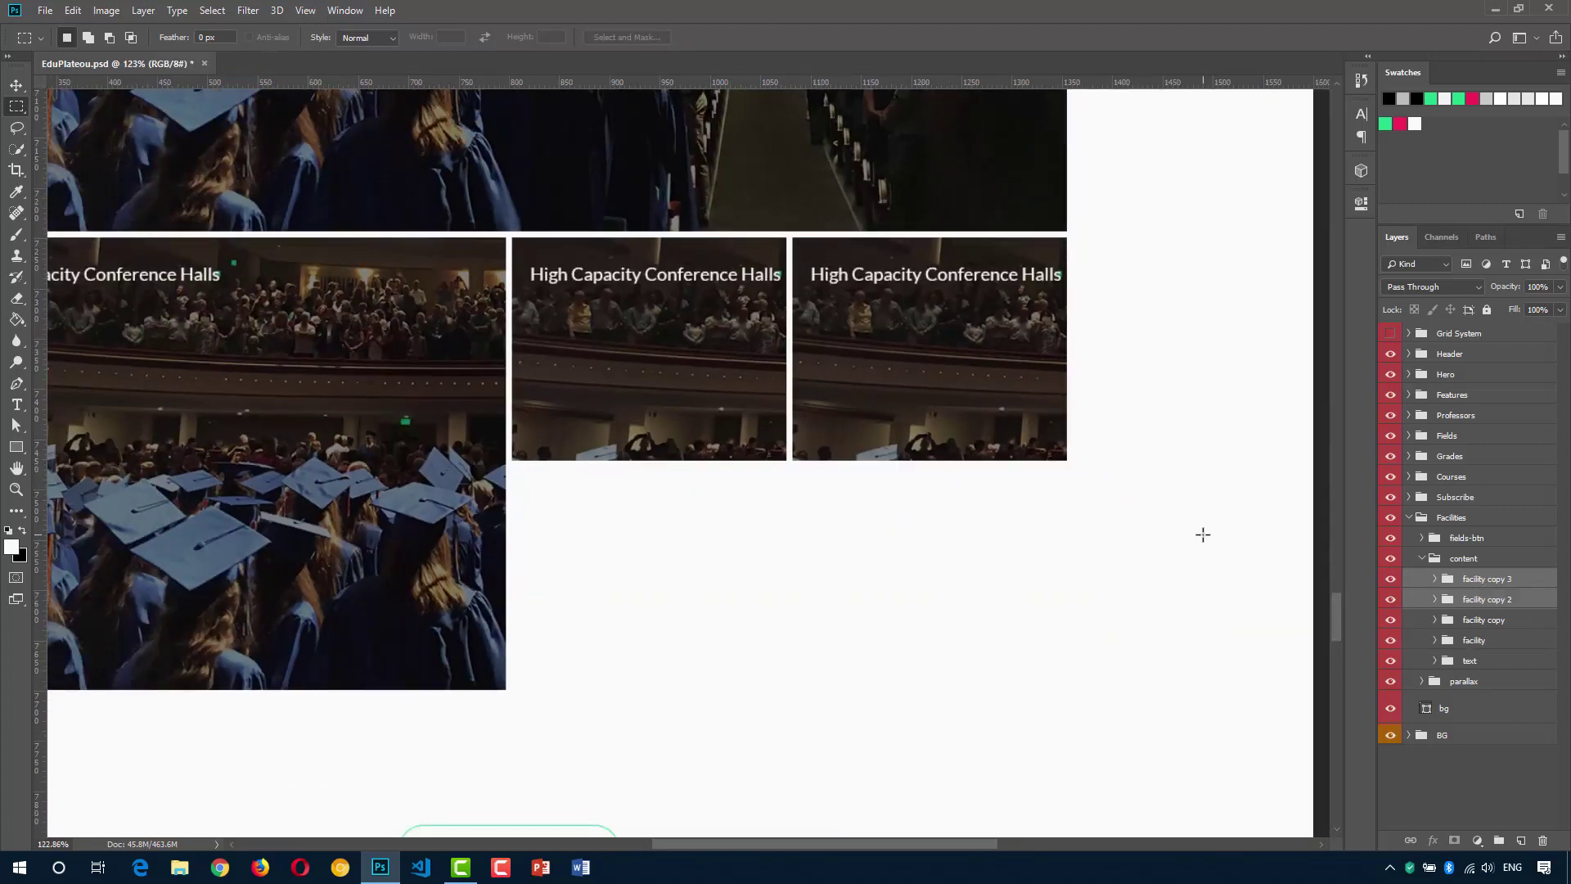
key("ctrl+j")
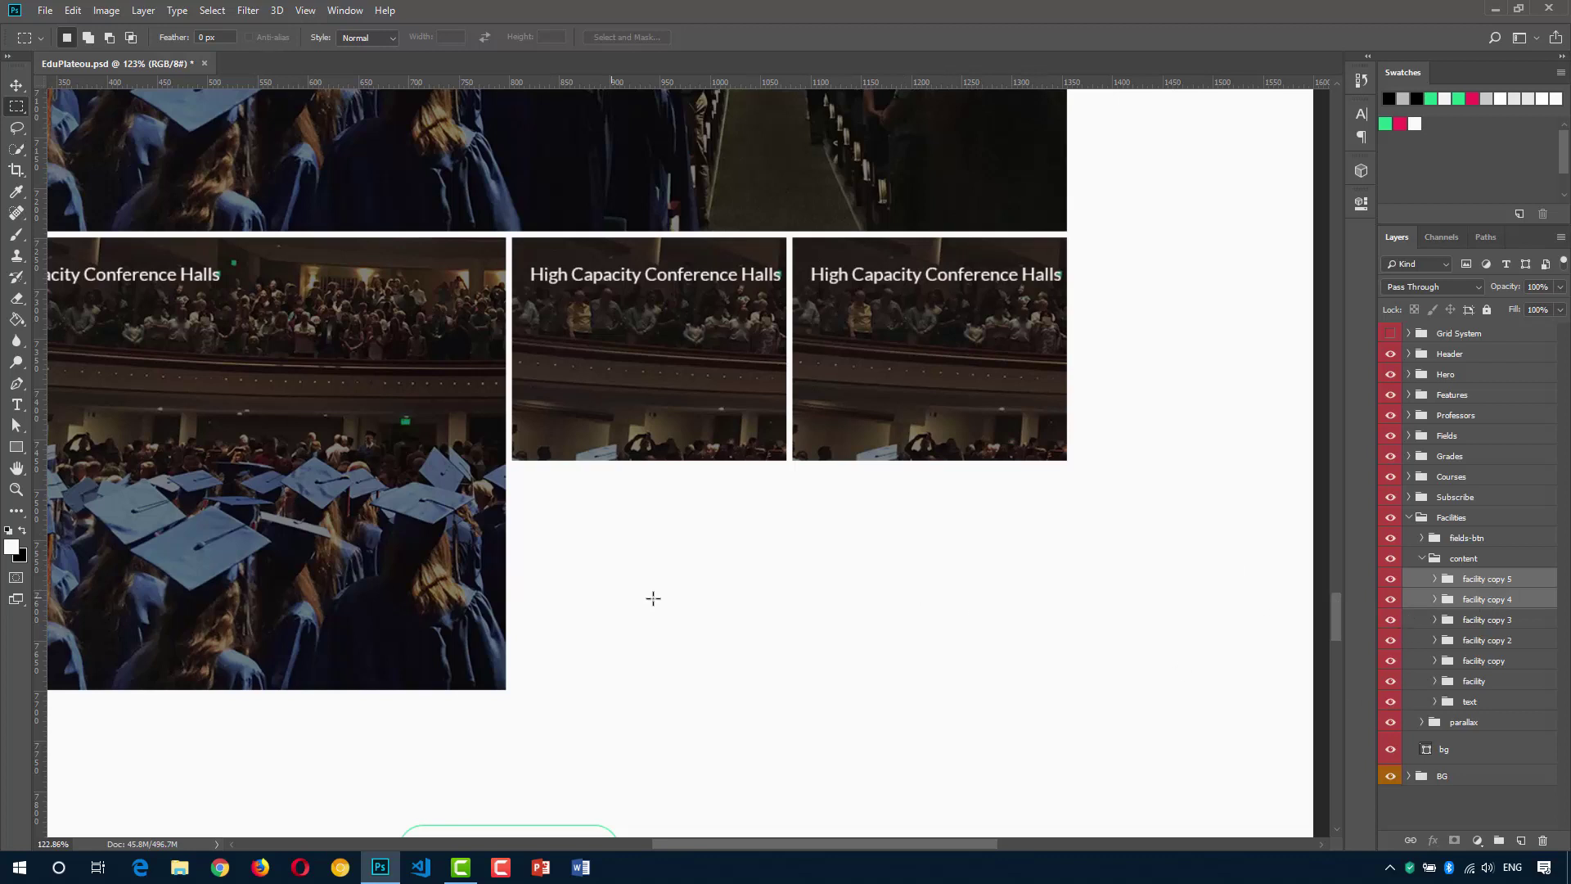
scroll(1029, 616, "down", 1)
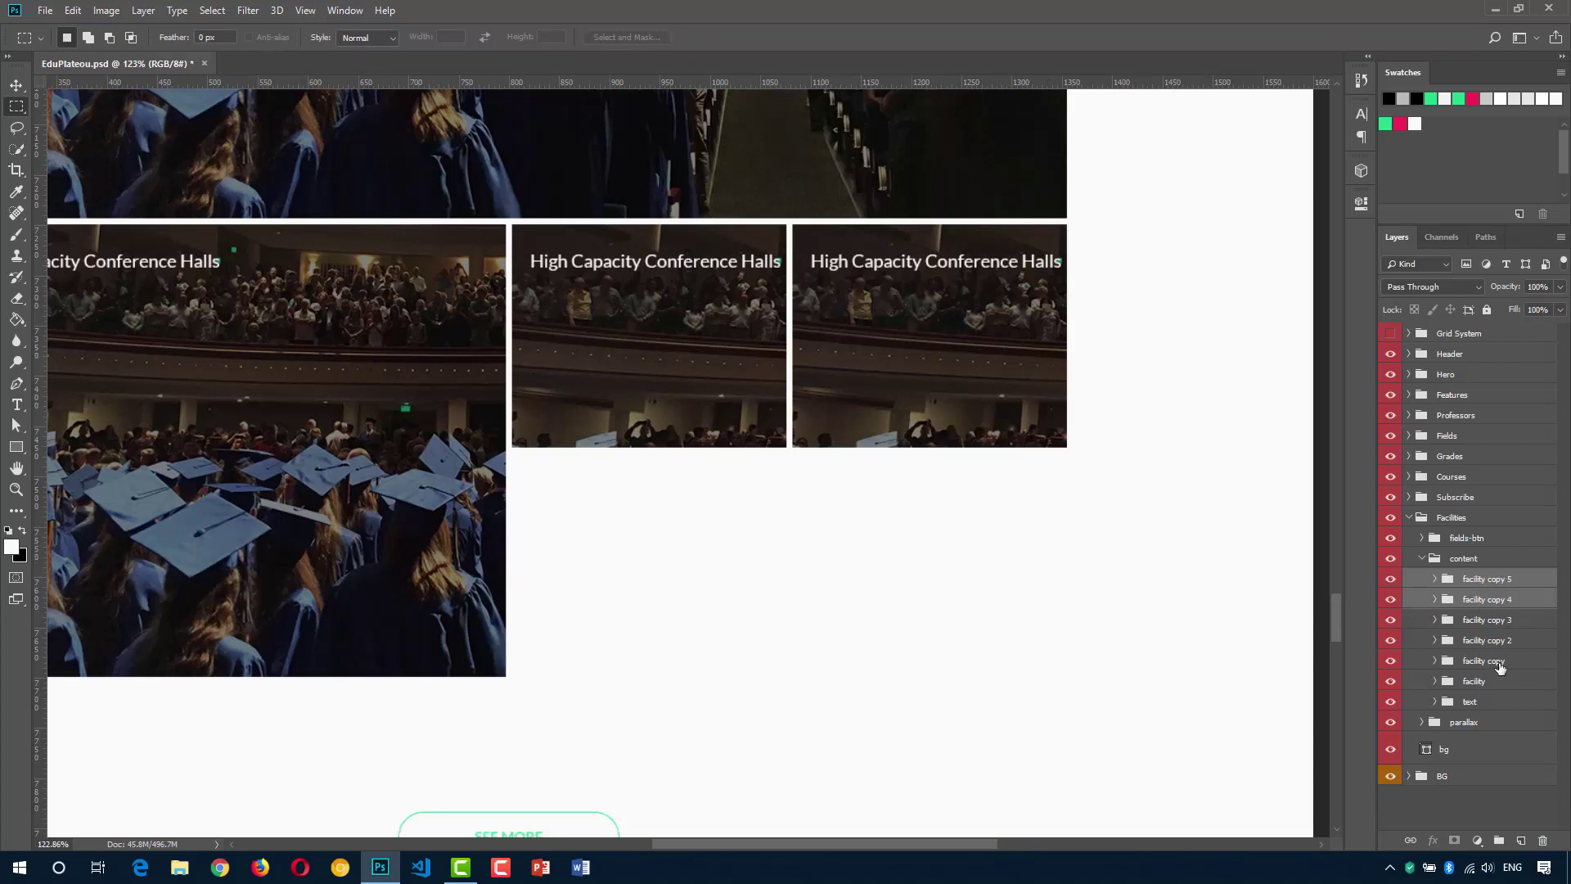
left_click(1500, 664, "ctrl")
key("v")
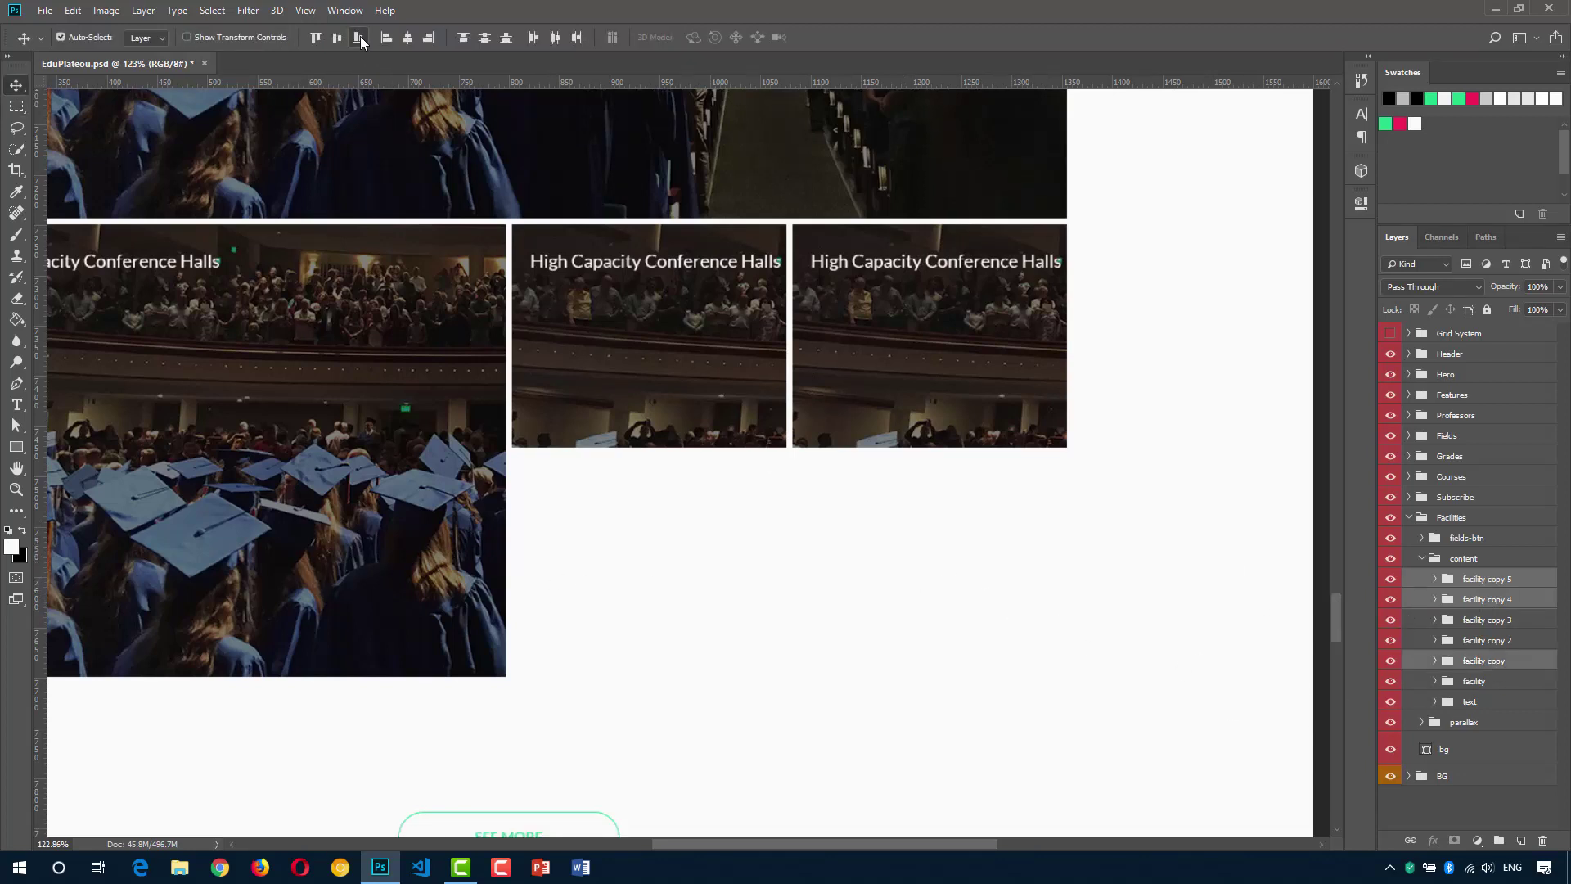
key("ctrl+shift+t")
scroll(606, 532, "down", 3)
scroll(578, 536, "down", 5)
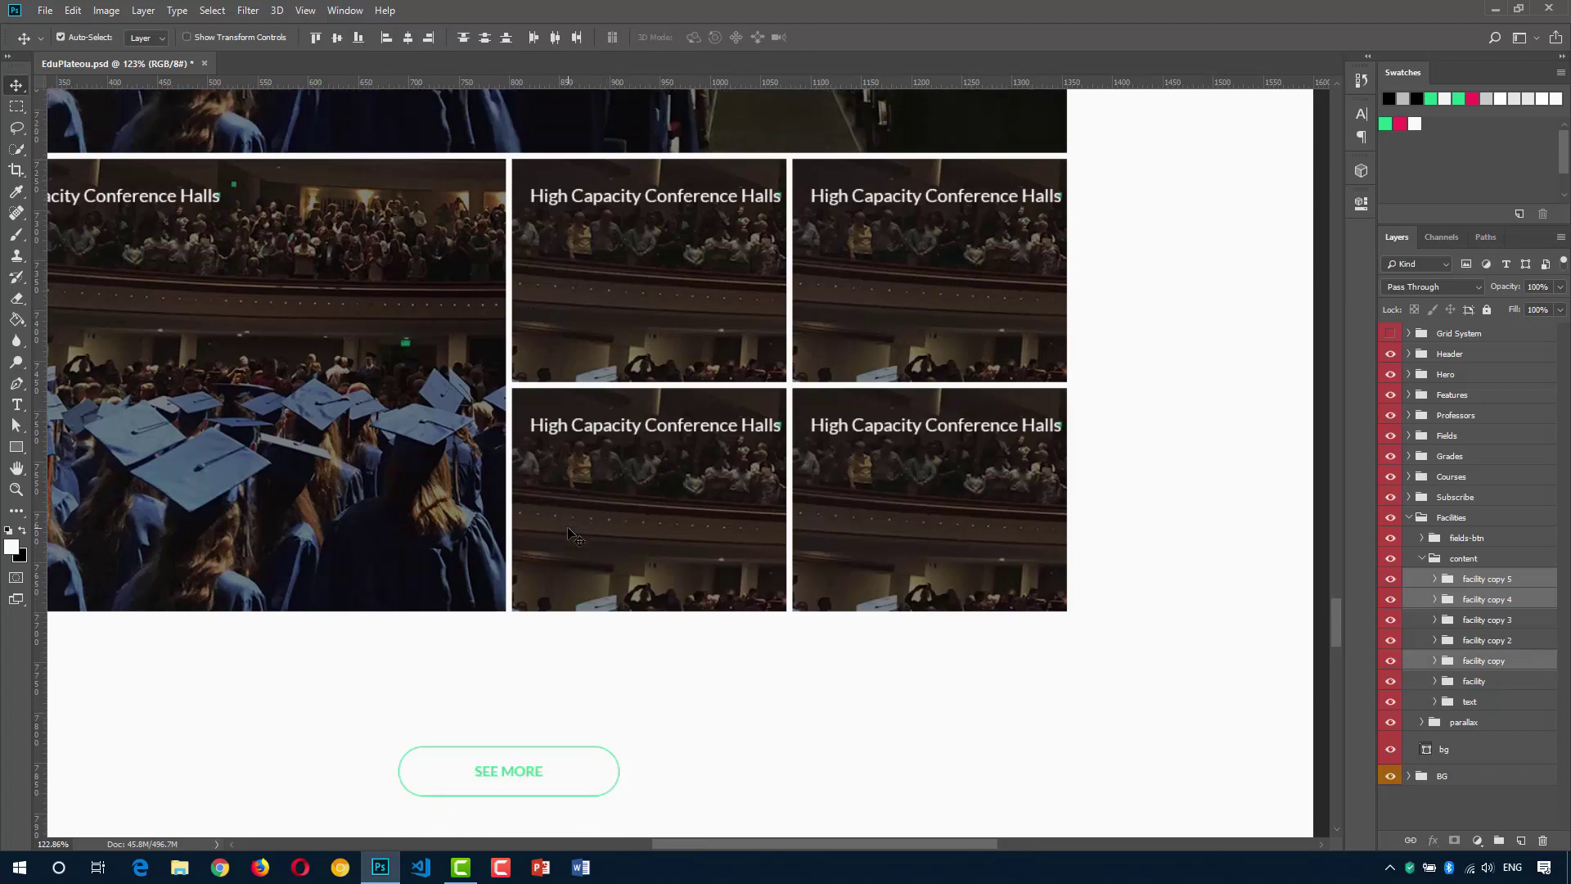
Delete the conf-hall image from the facility copy card.
scroll(669, 496, "down", 10)
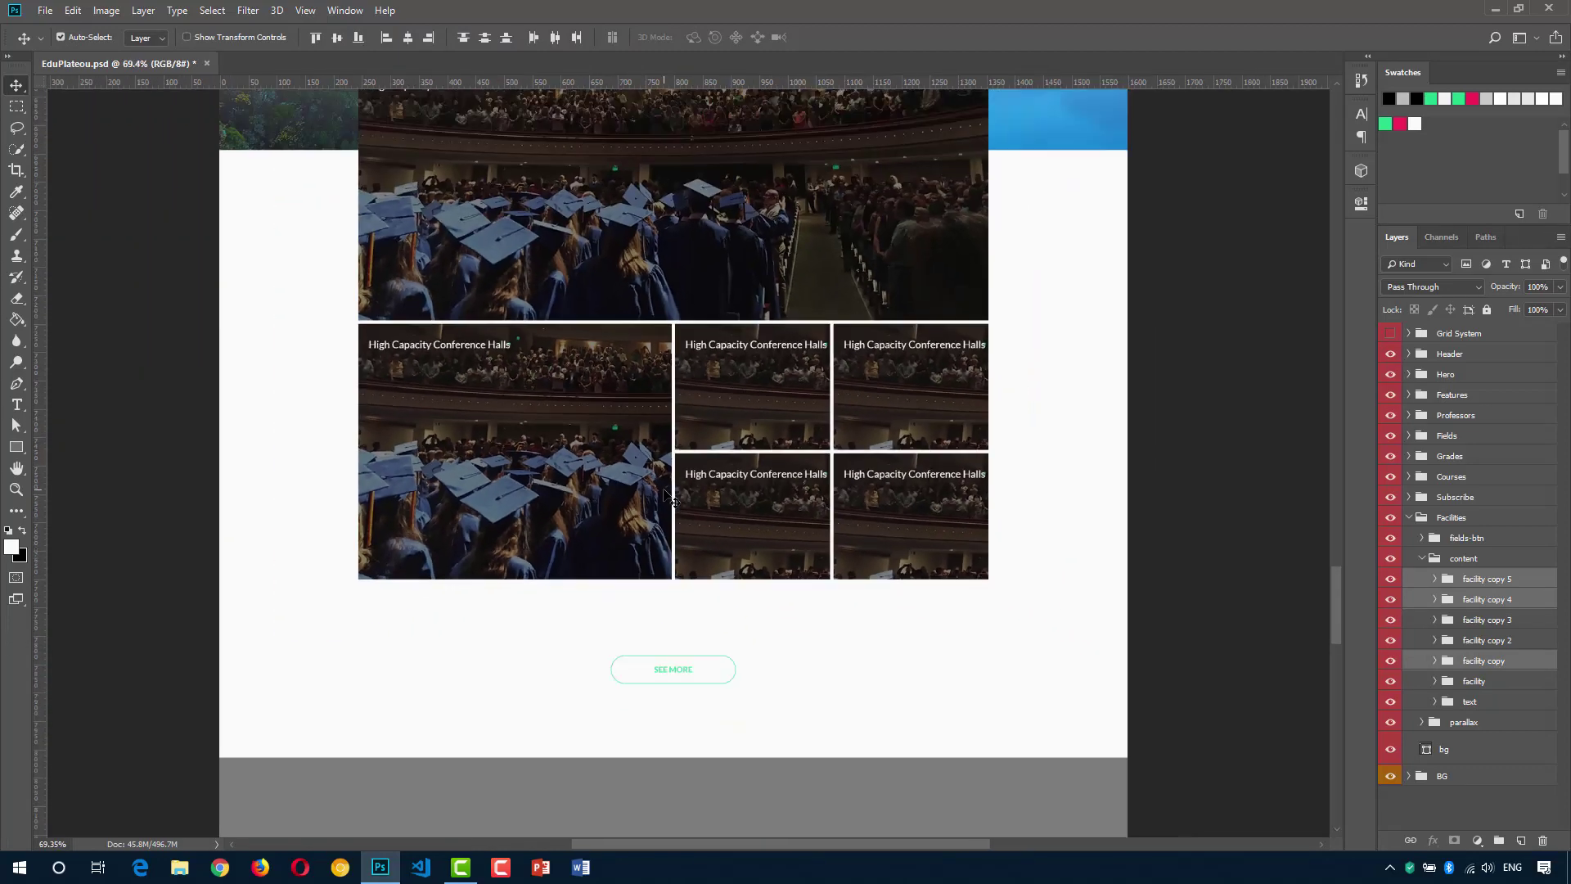
scroll(653, 452, "up", 8)
left_click_drag(628, 422, 678, 505)
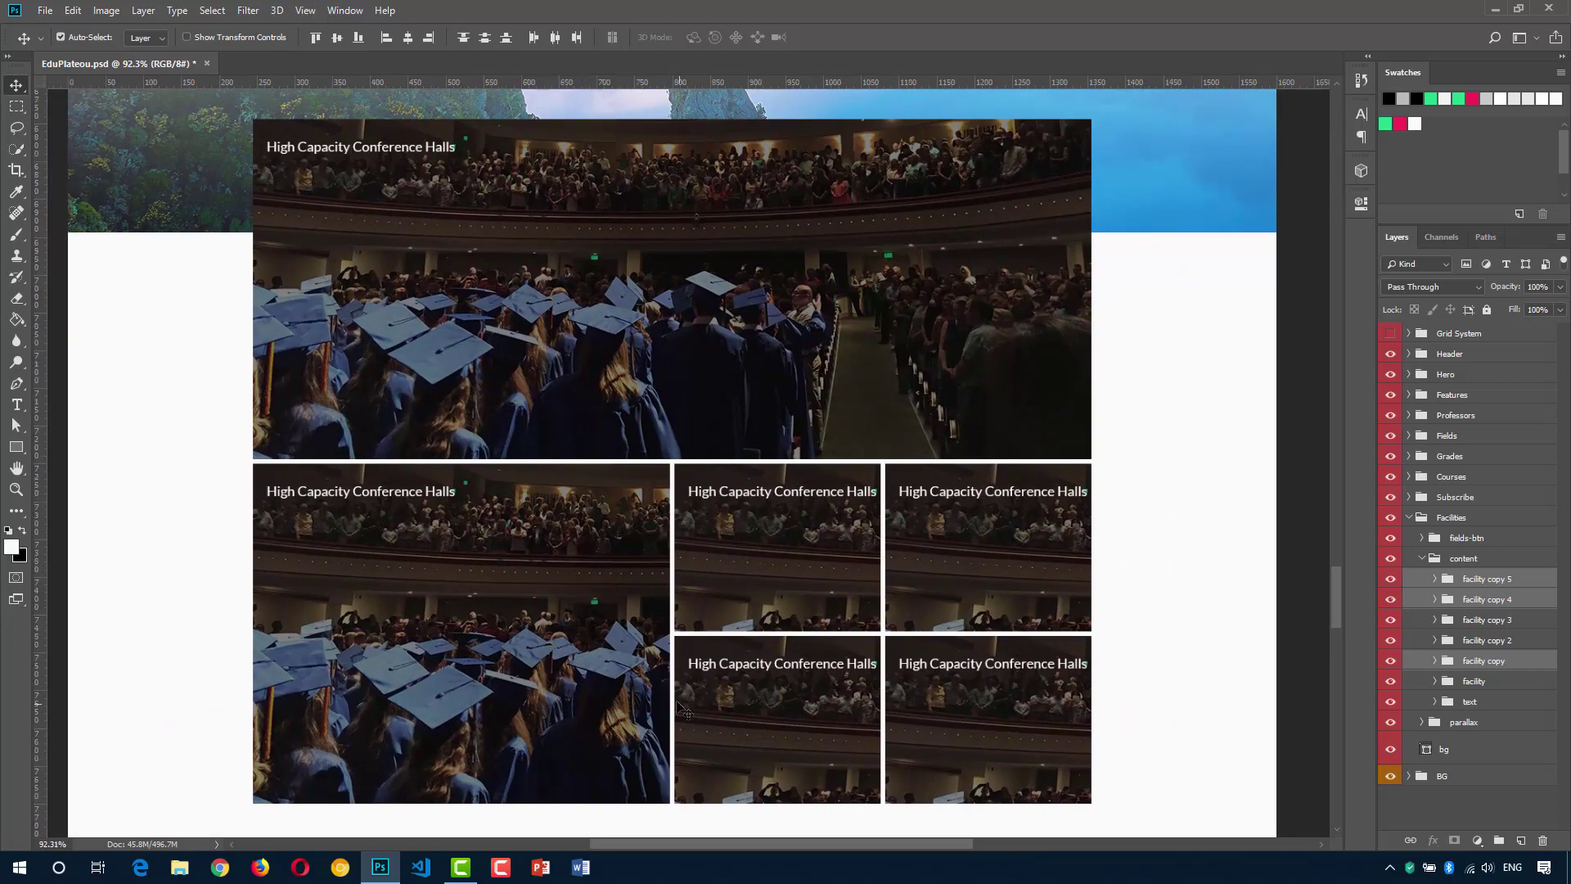
left_click(521, 576)
key("Delete")
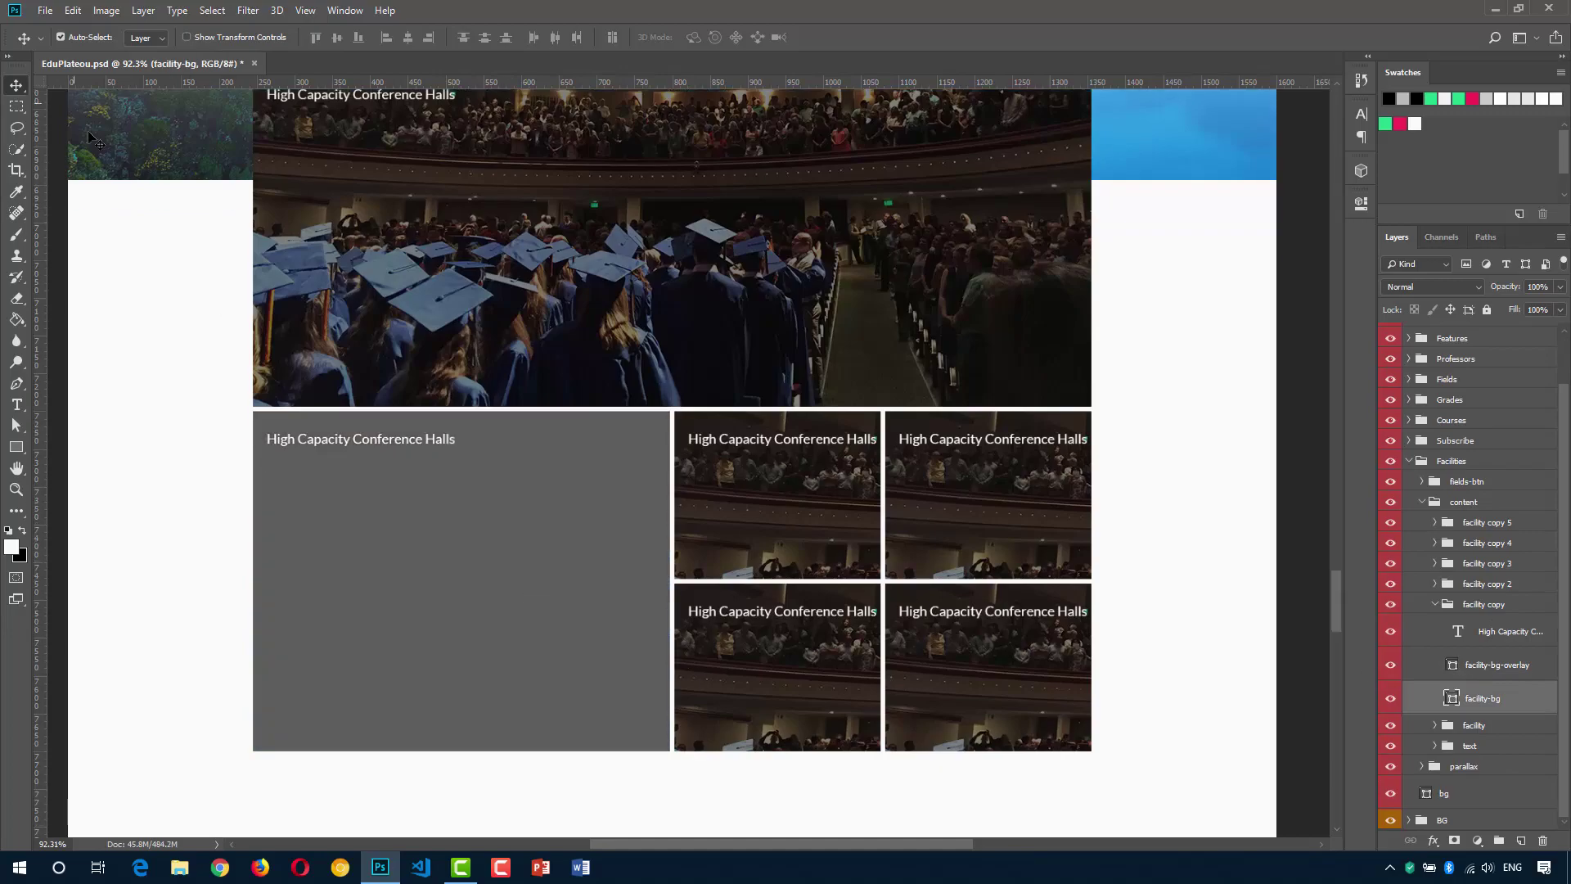
Embed the hero-bg1 image in the large lower facility card, scale it to about 34% to cover the card, and clip it to facility-bg.
left_click(45, 10)
left_click(103, 316)
double_click(810, 245)
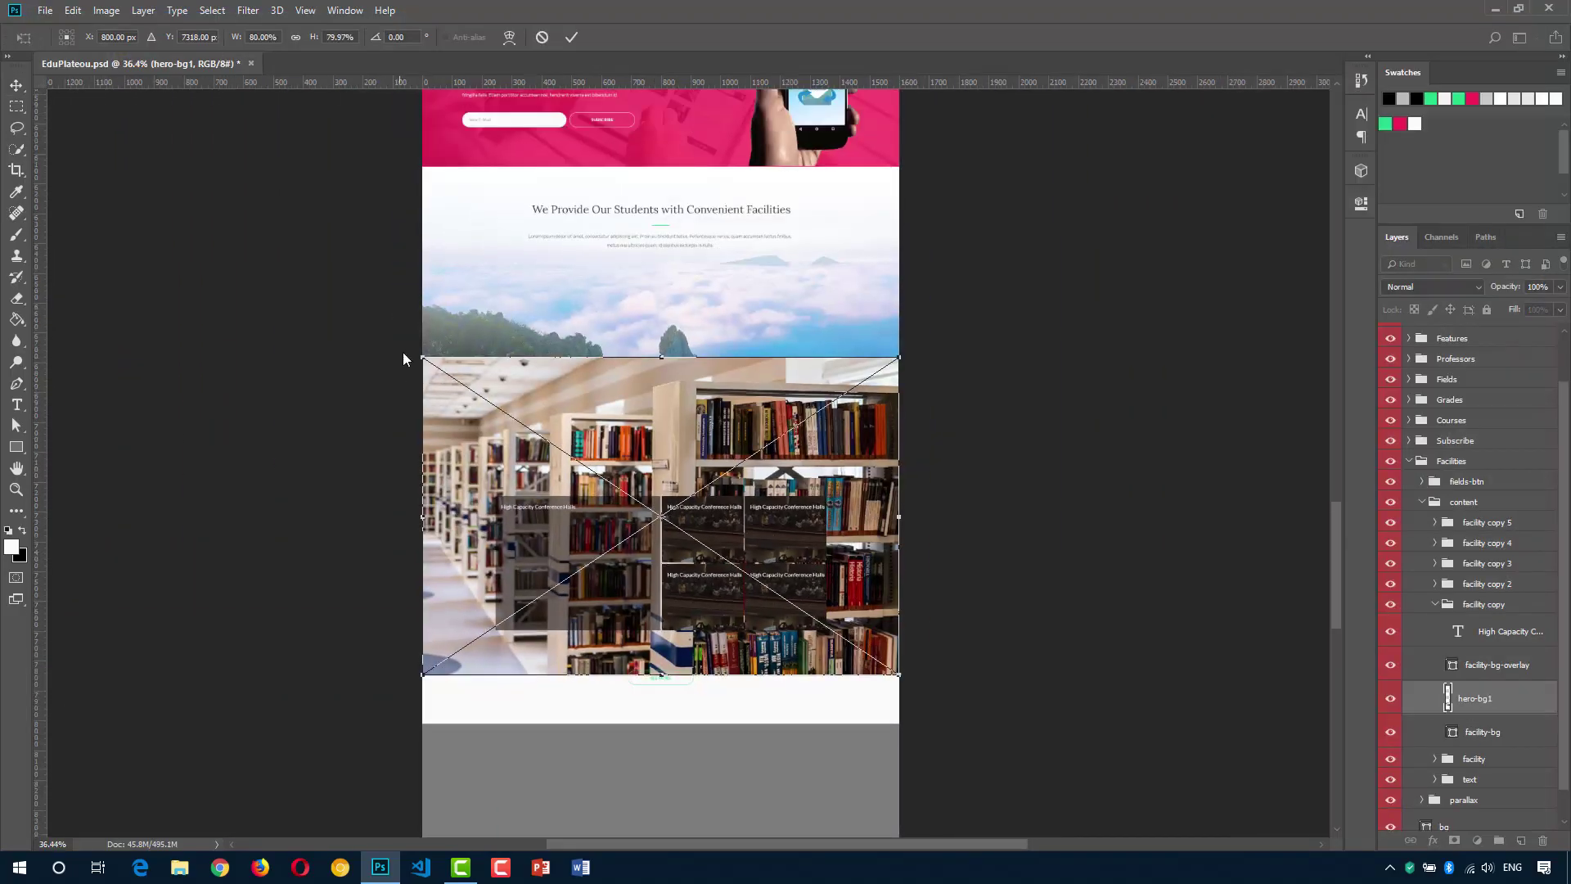
scroll(635, 536, "up", 3)
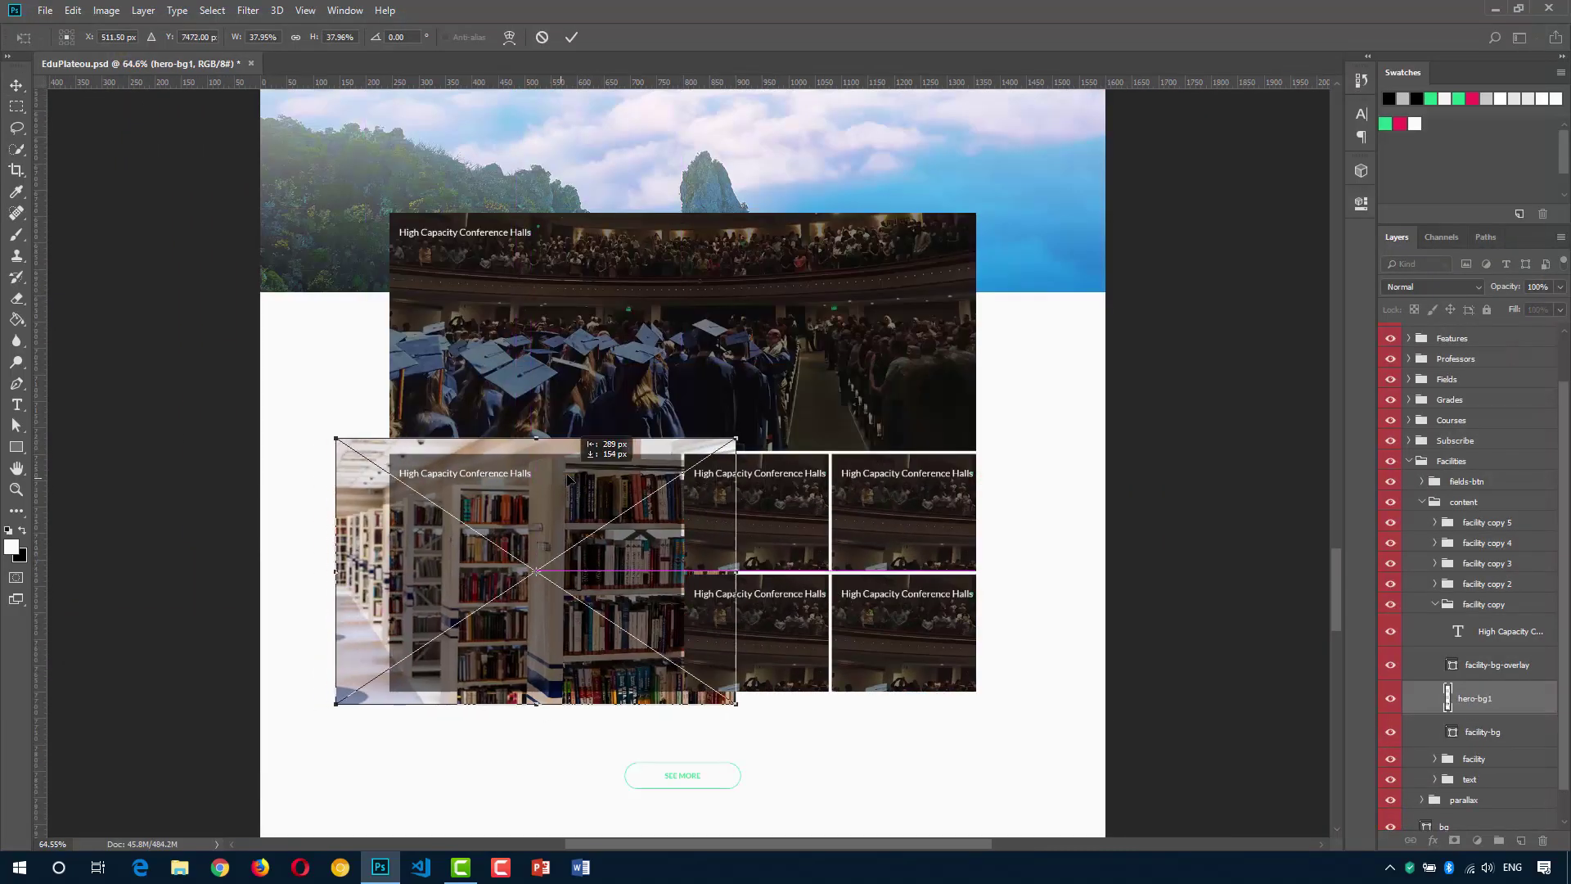
scroll(572, 521, "up", 2)
left_click_drag(263, 403, 292, 426)
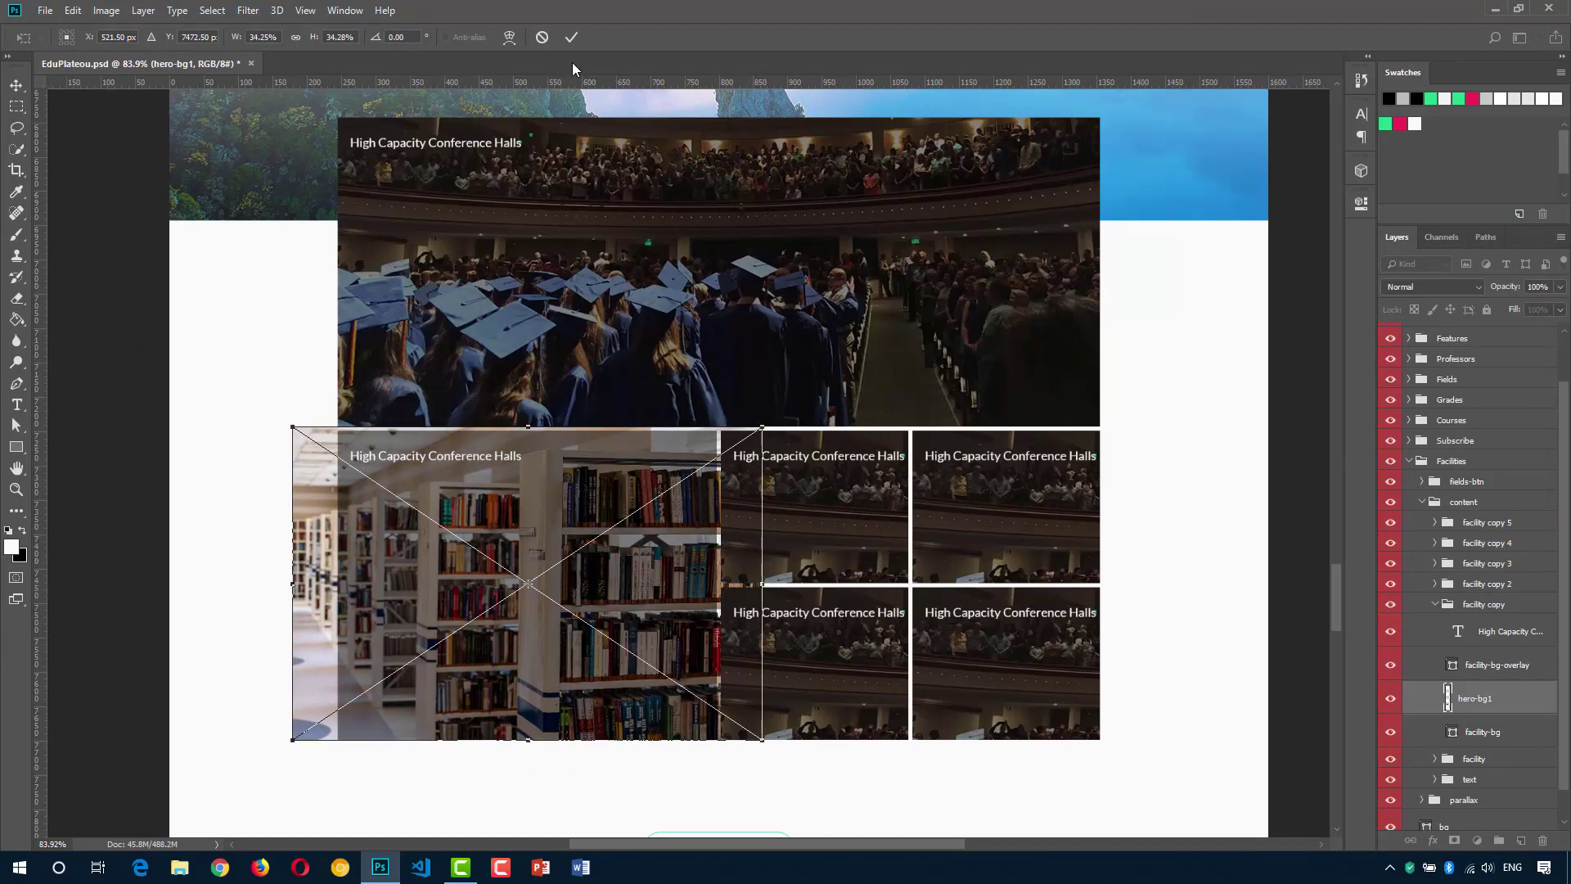
left_click(571, 37)
key("ctrl+alt+g")
Change the large library card's title to "Libraries with Over 1M Books".
key("t")
left_click(442, 456)
key("ctrl+a")
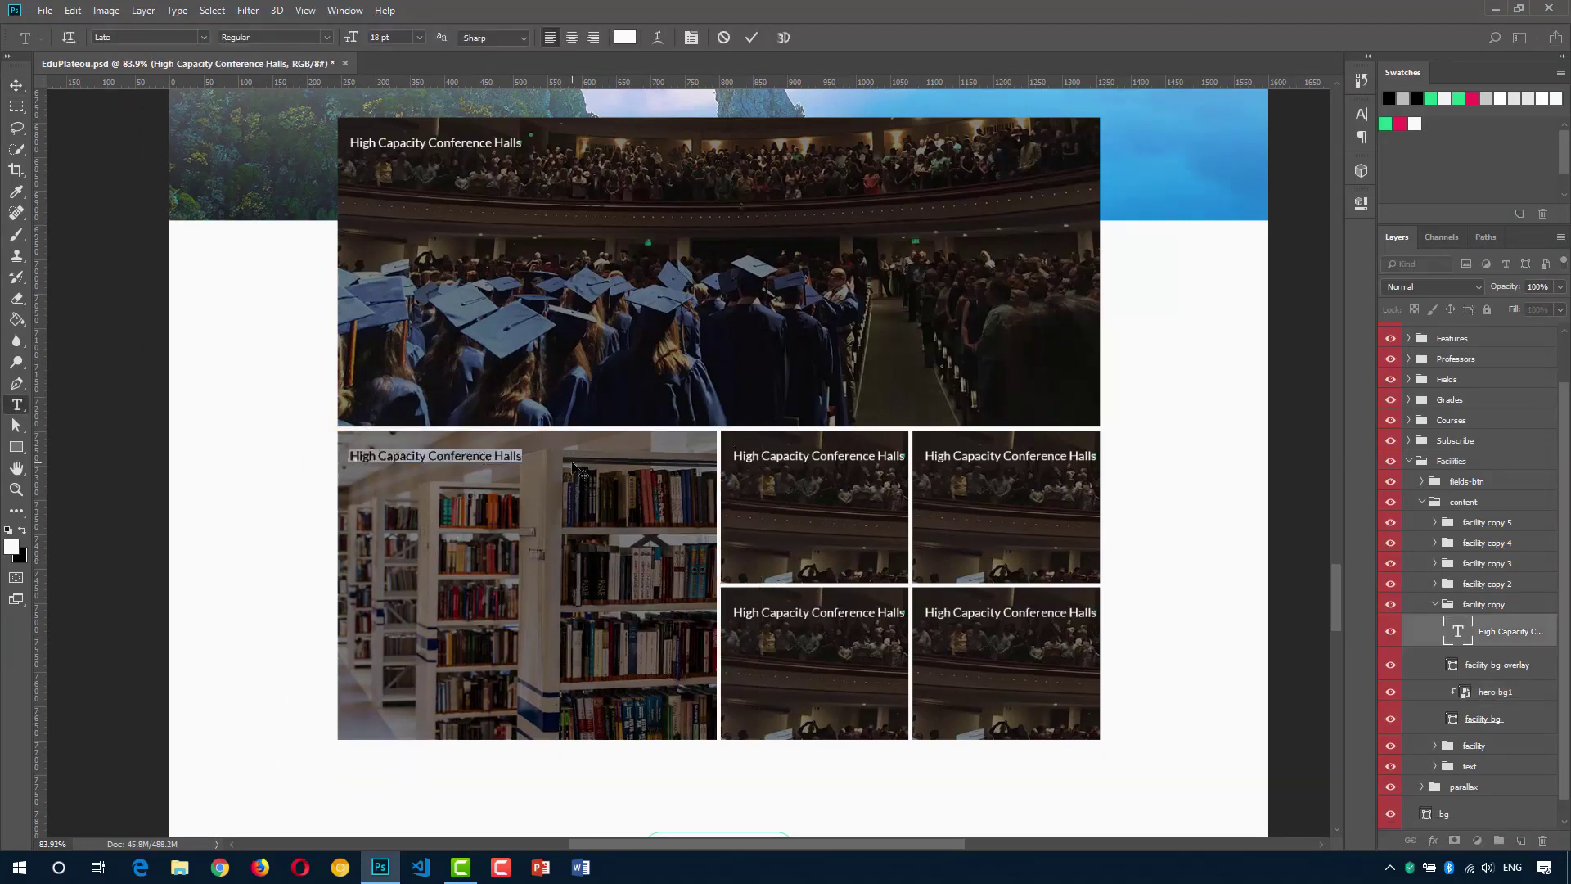
type("Libar")
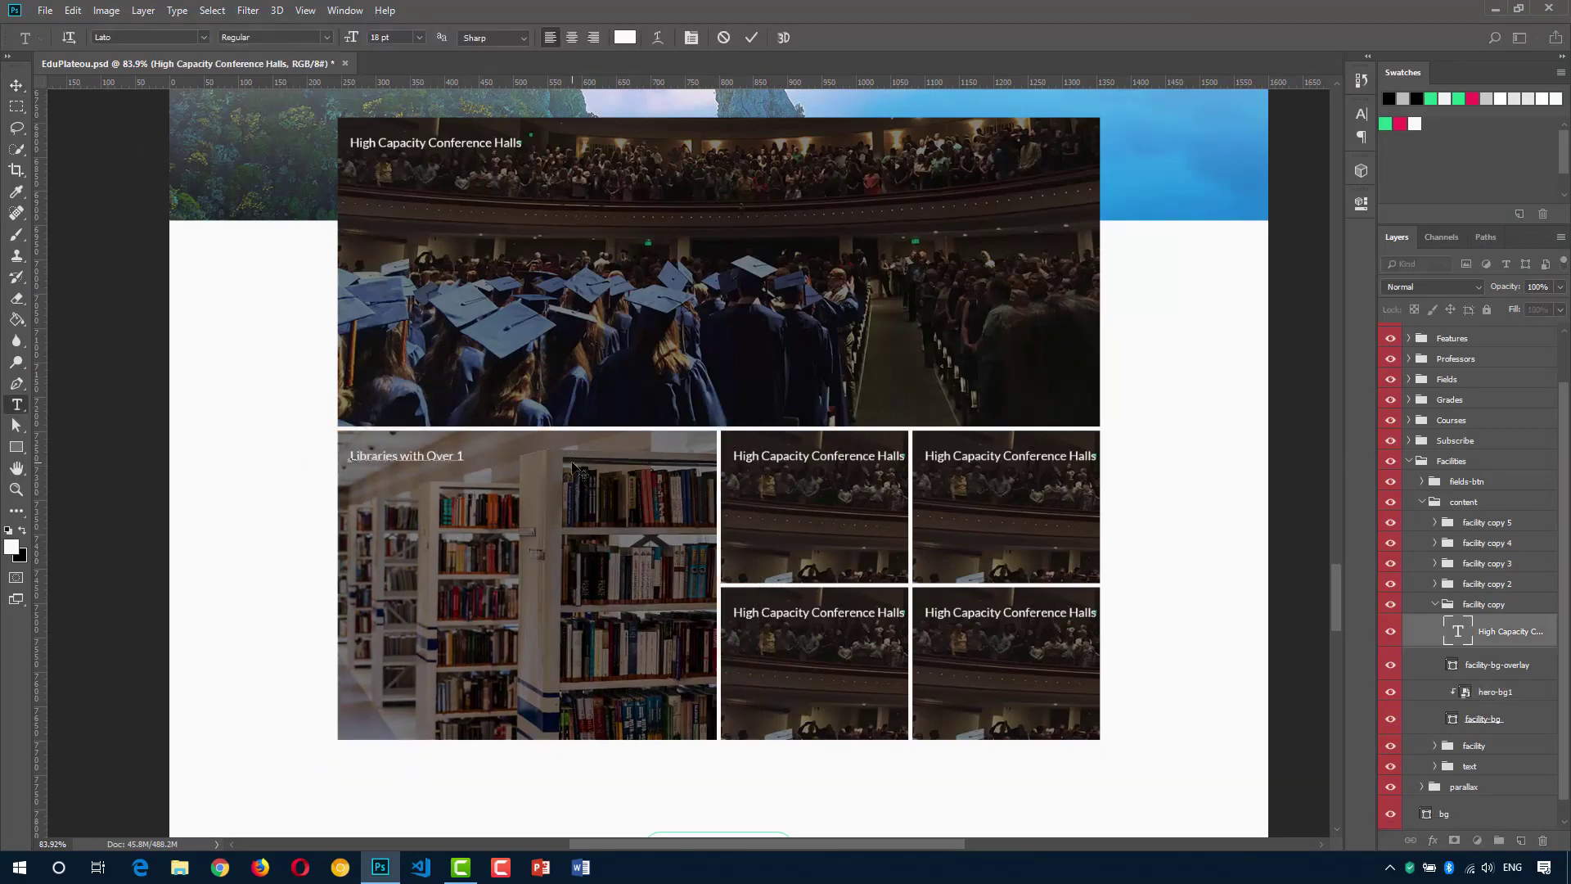
left_click(756, 36)
key("v")
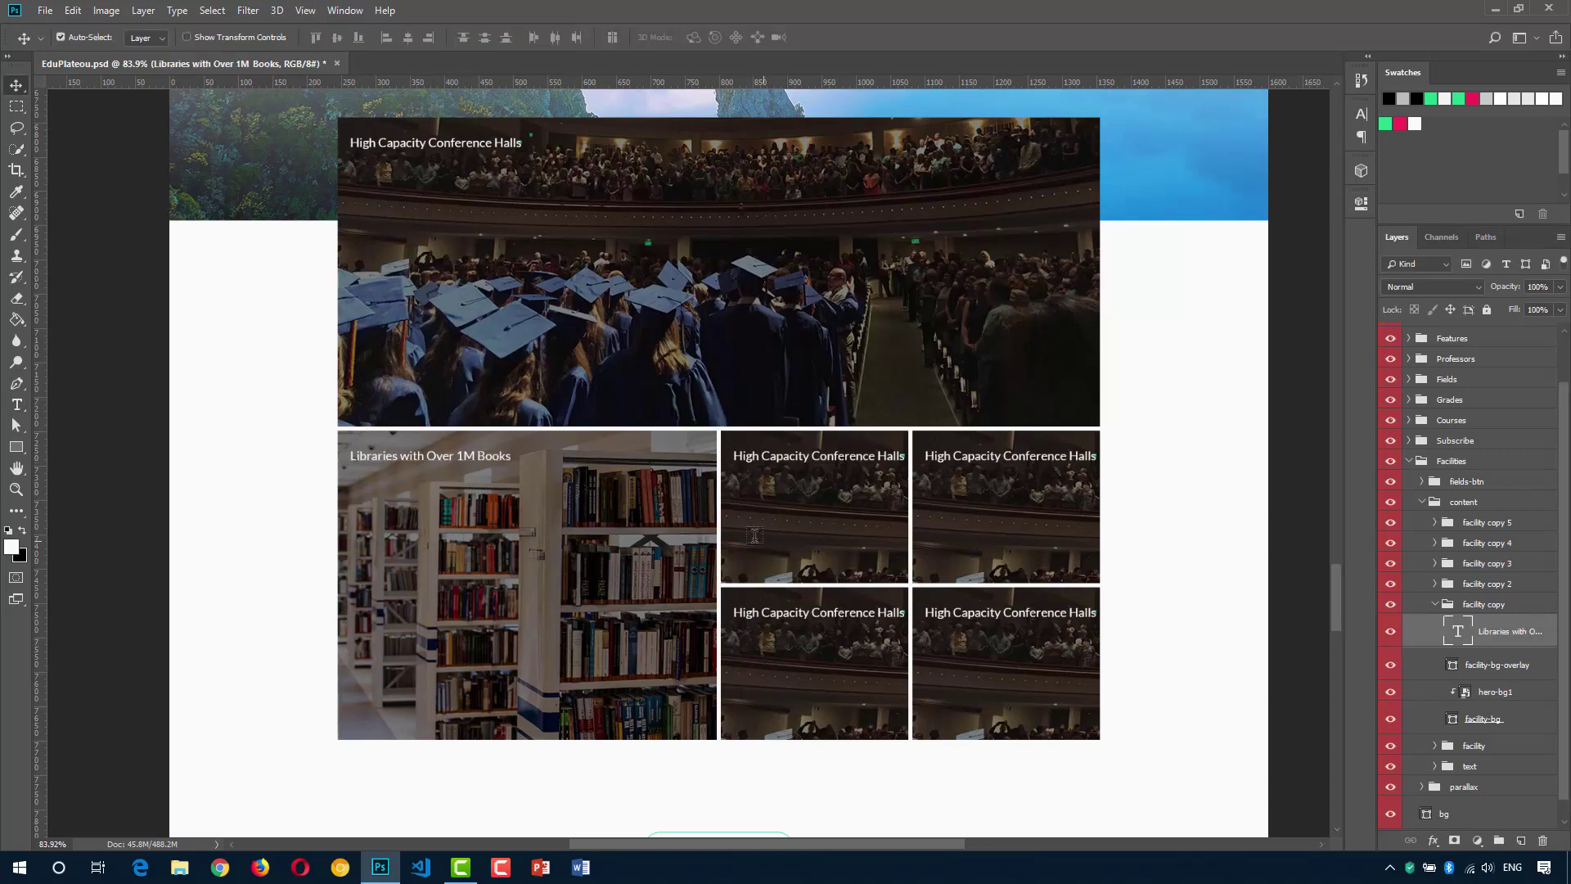
Delete the conf-hall image from the facility copy 2 card.
left_click(814, 507)
scroll(855, 515, "down", 1)
left_click(45, 10)
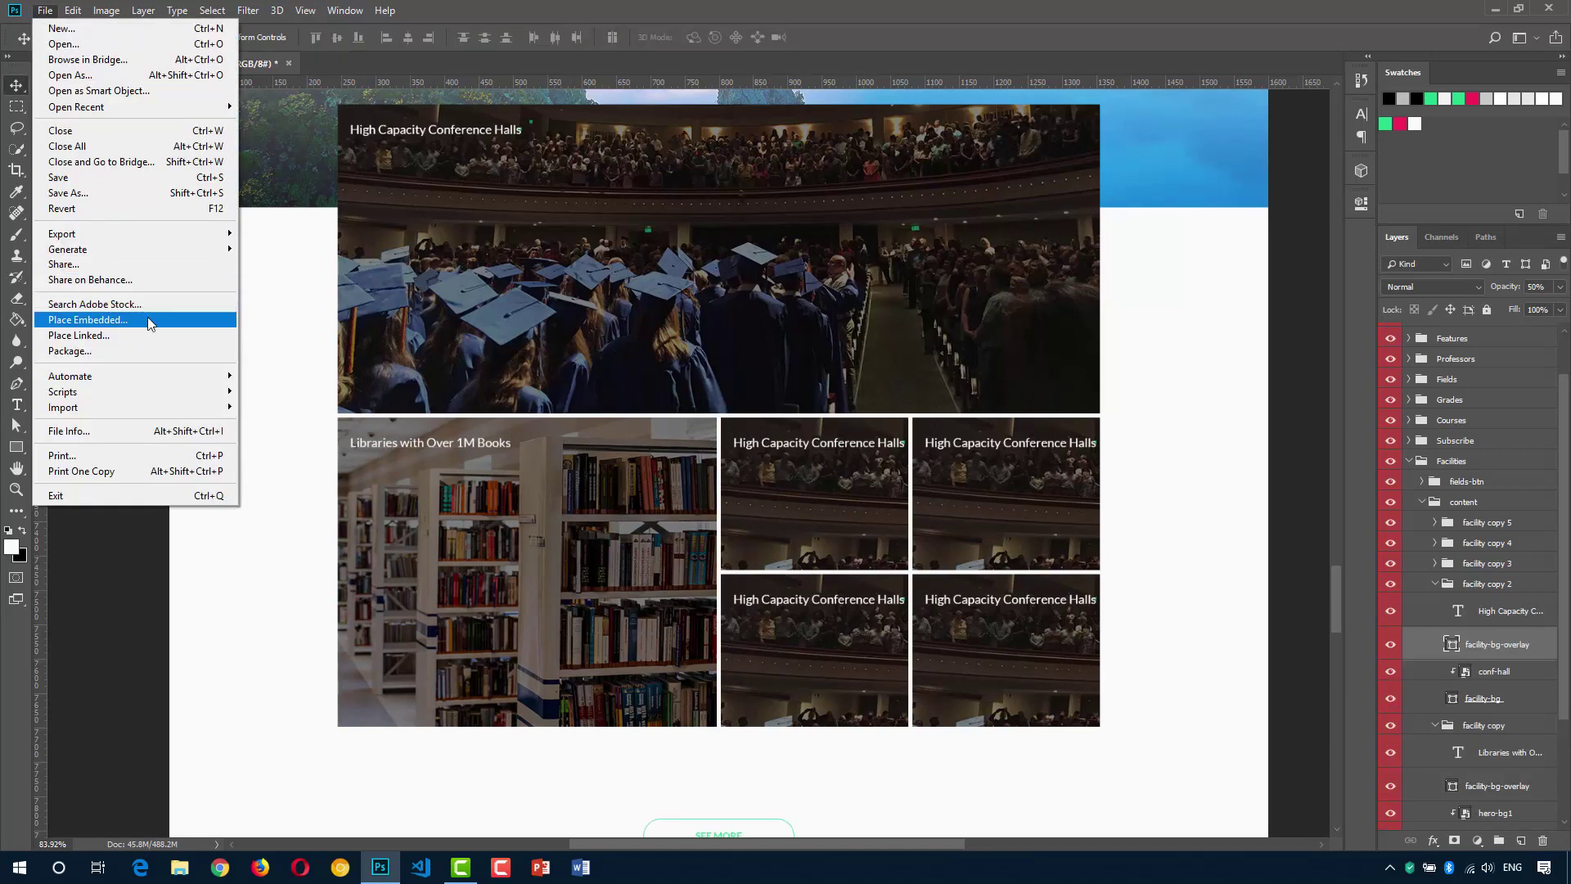
left_click(1476, 646)
left_click(1488, 677)
Embed the lab_small image in the facility copy 2 card, scale it to about 235% to cover the card, and clip it to facility-bg.
left_click(45, 9)
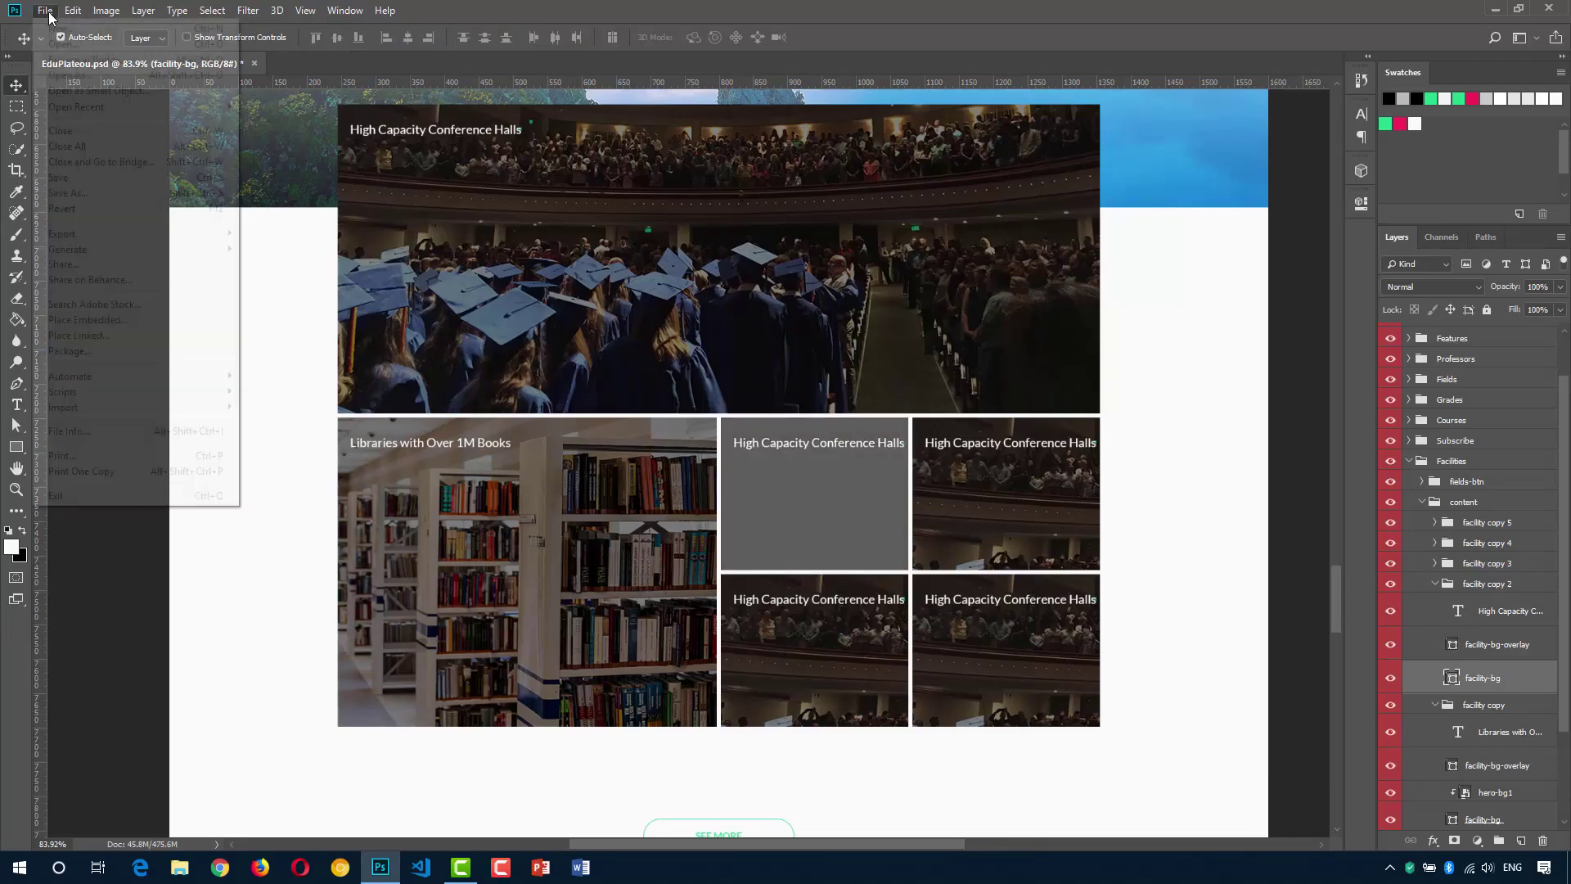
left_click(74, 324)
double_click(1517, 233)
left_click_drag(718, 464, 909, 571)
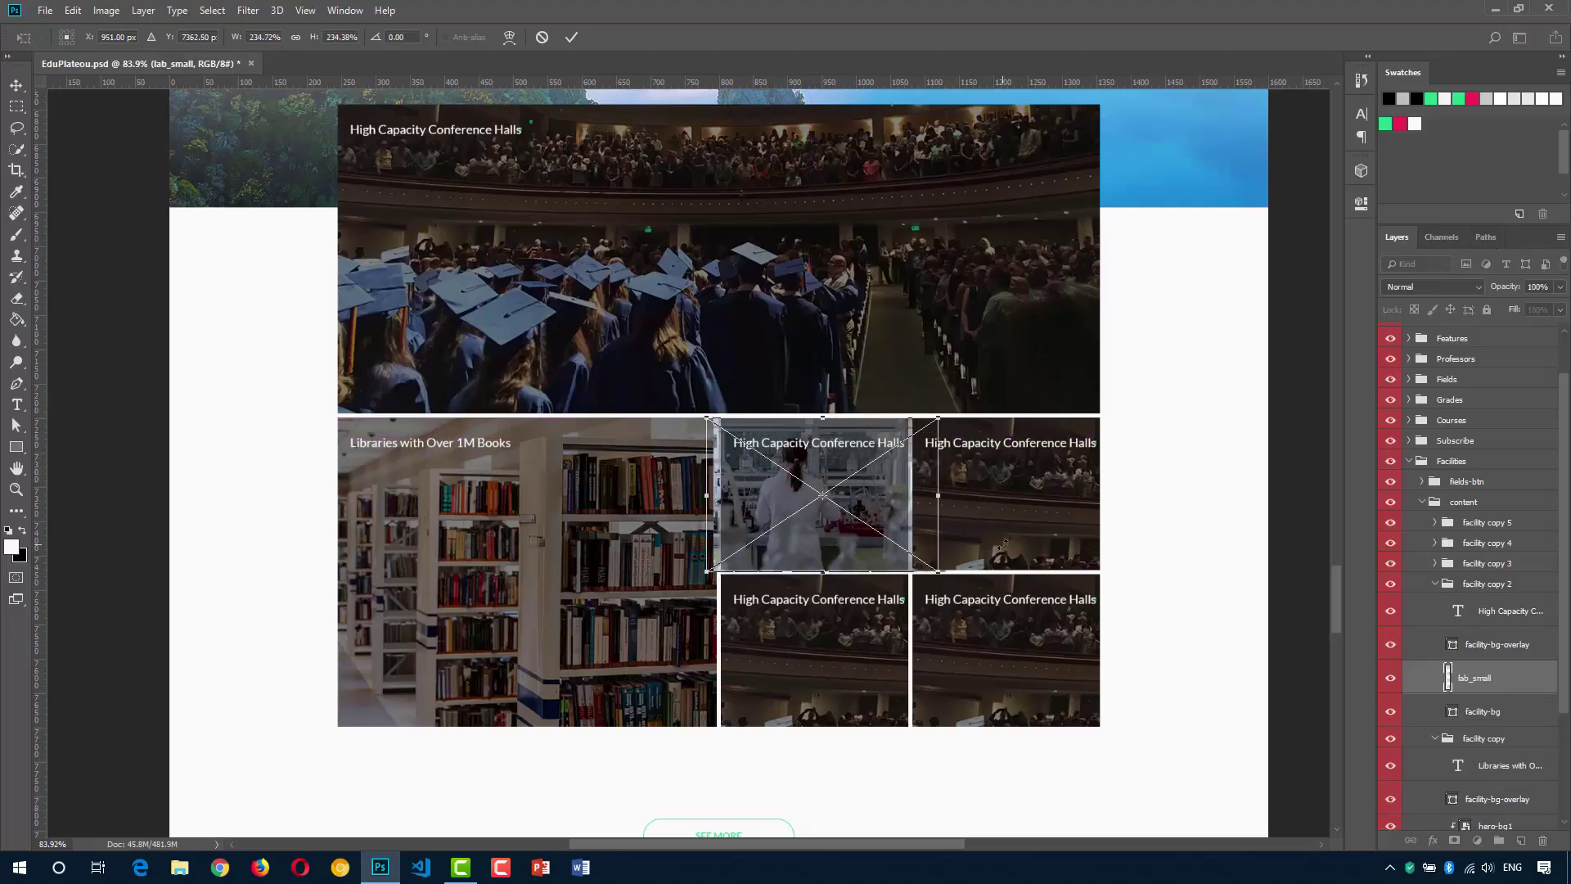
left_click(571, 37)
key("ctrl+alt+g")
Change the lab card's title to "Equiped Labs".
key("t")
triple_click(748, 442)
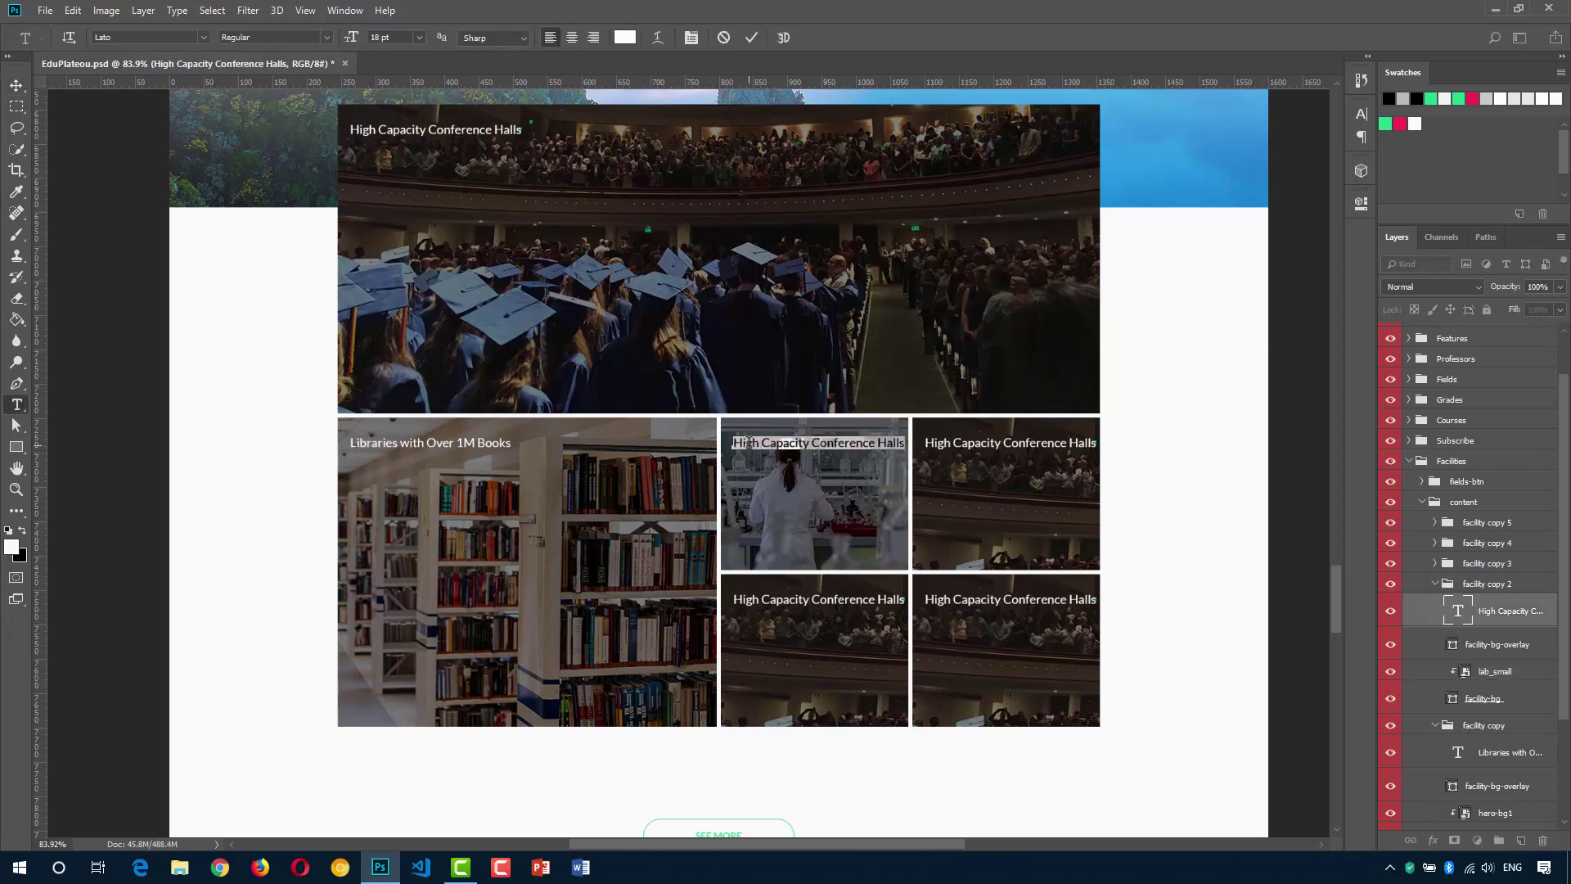
type("Equiped Labs")
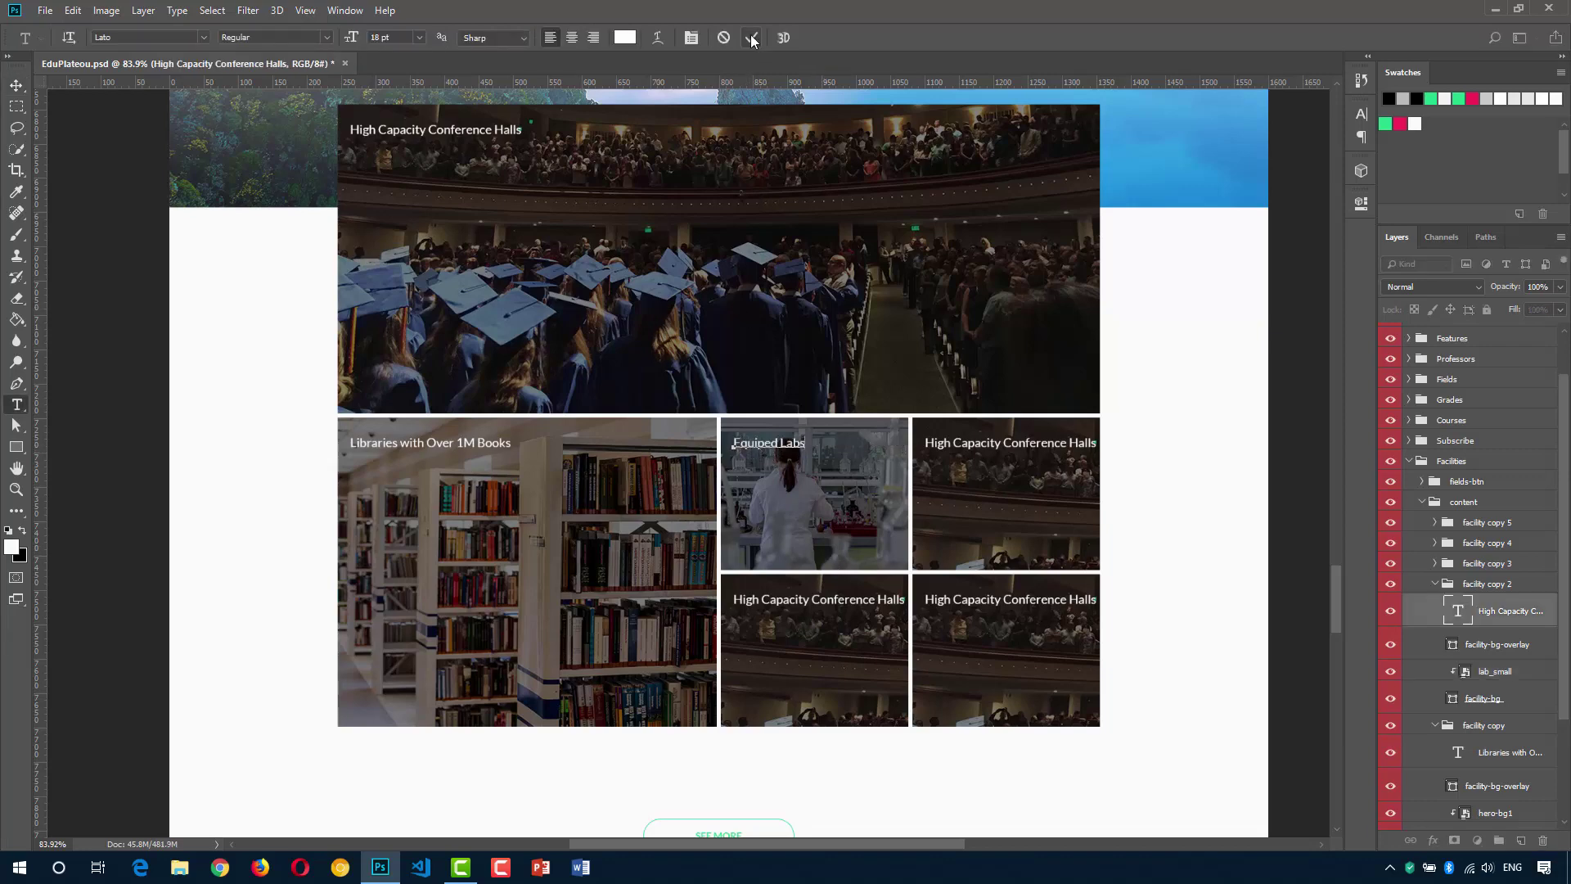
left_click(751, 36)
scroll(767, 337, "up", 1)
Delete the conf-hall image from the facility copy 3 card.
key("v")
left_click(888, 474)
left_click(1477, 652)
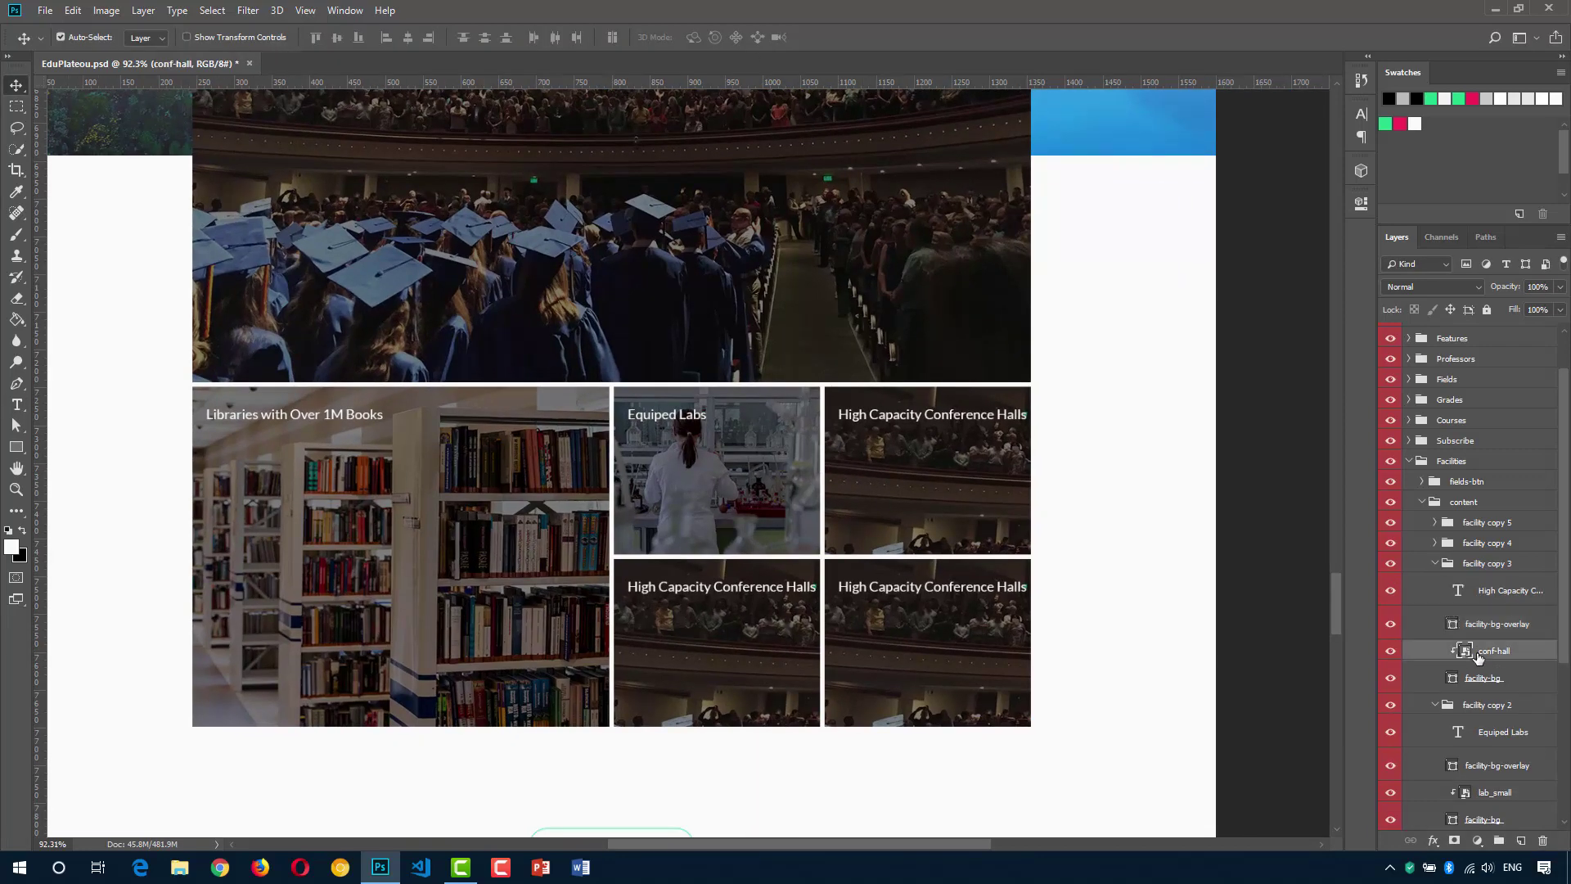
key("Delete")
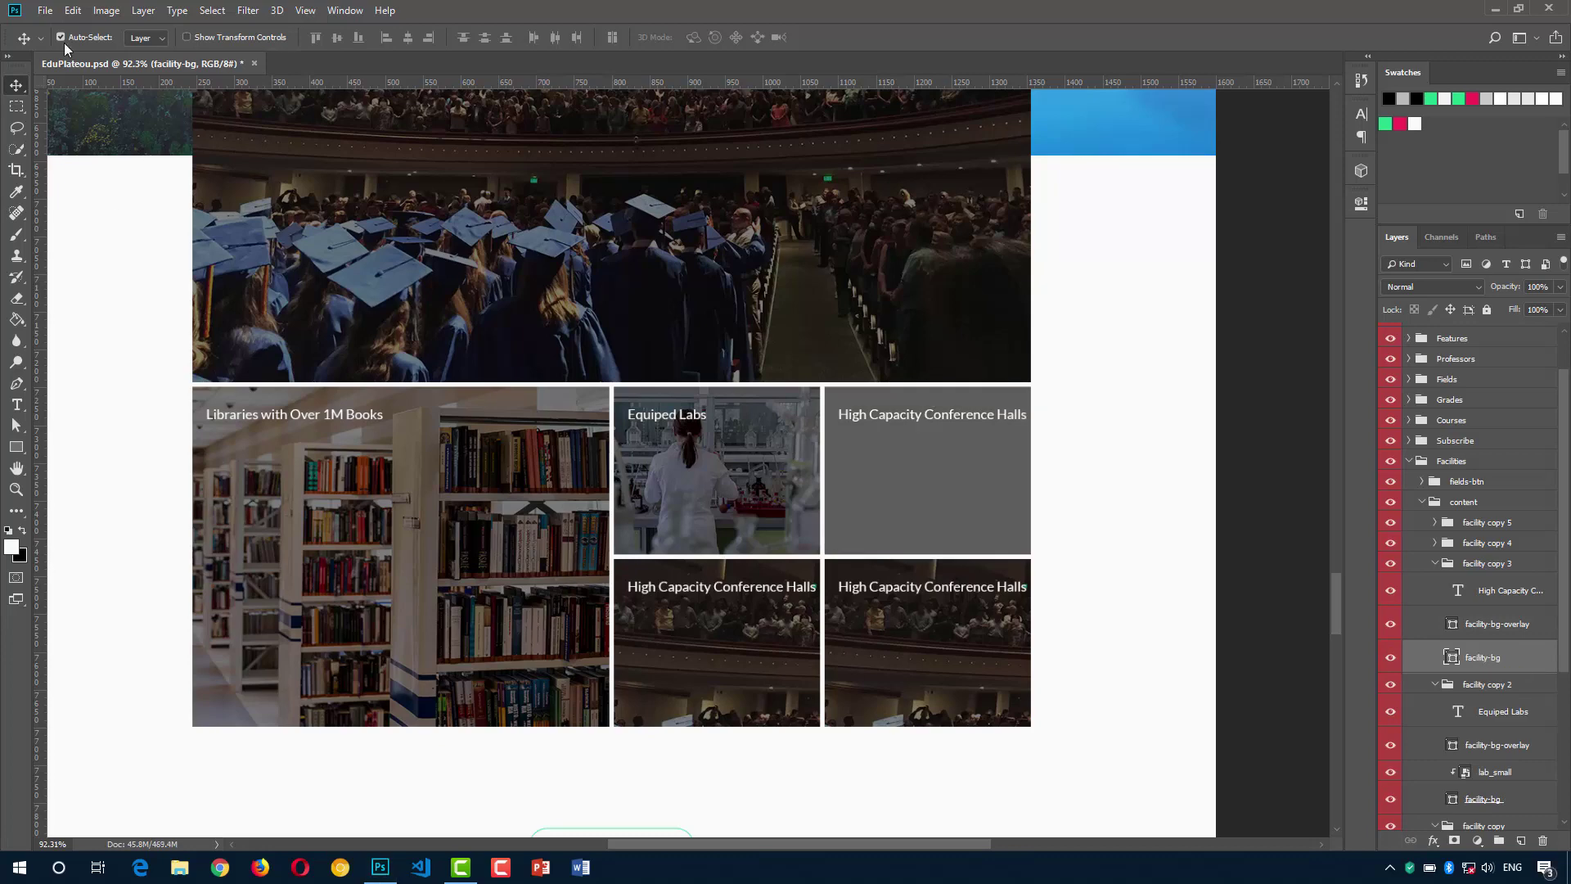
Embed the study-hall_small image in the facility copy 3 card, scale it to about 57% to cover the card, and clip it to facility-bg.
left_click(45, 9)
left_click(119, 317)
double_click(810, 344)
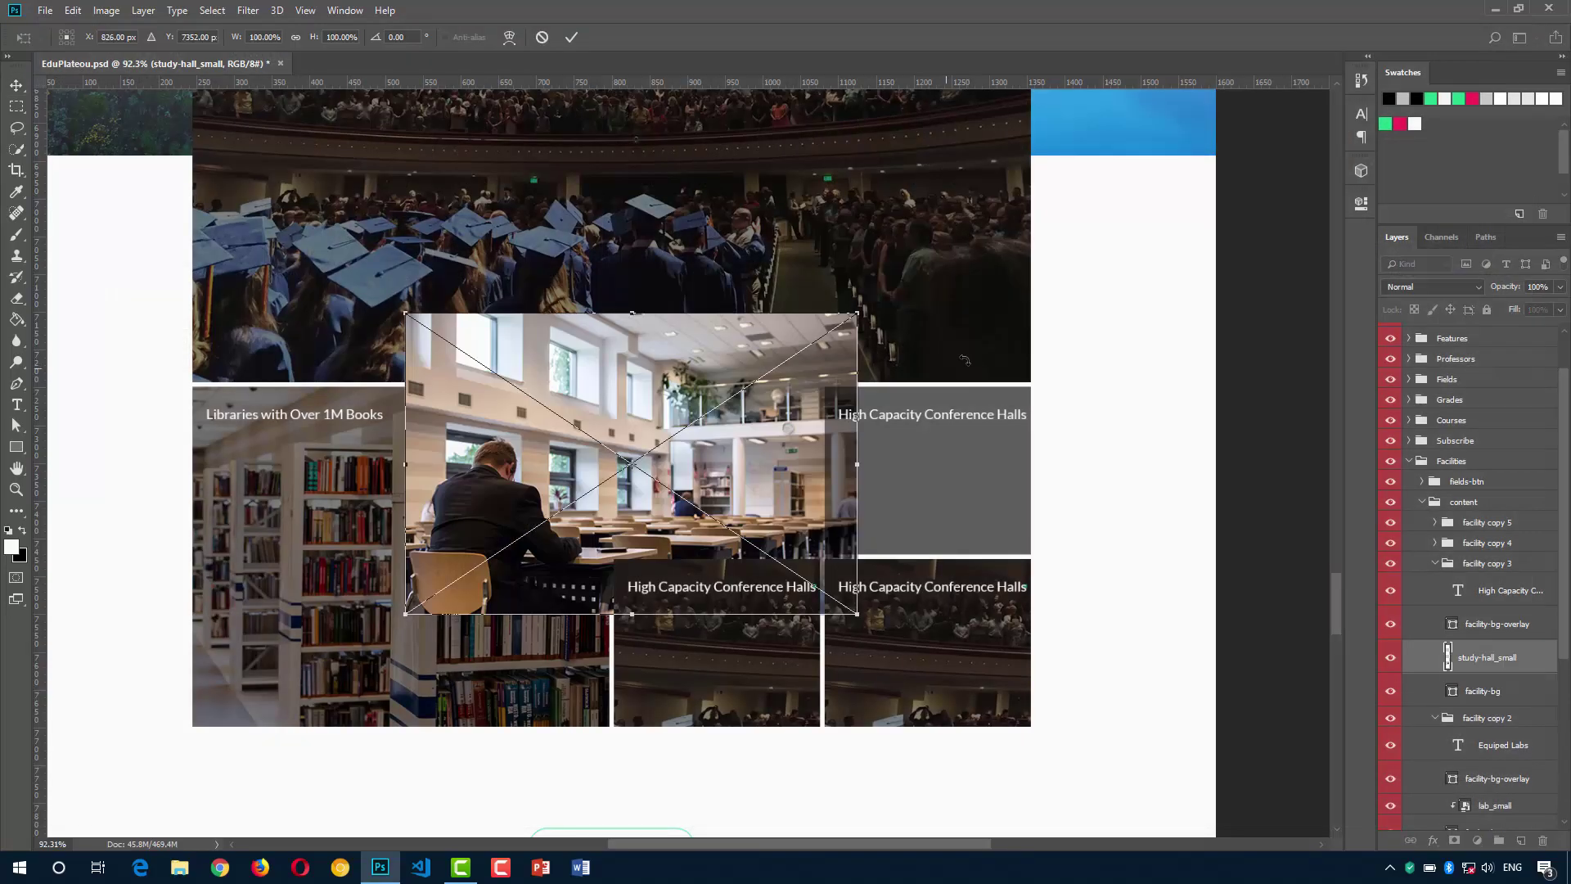
left_click_drag(763, 459, 1025, 465)
left_click_drag(1125, 622, 1018, 556)
left_click_drag(978, 488, 1004, 488)
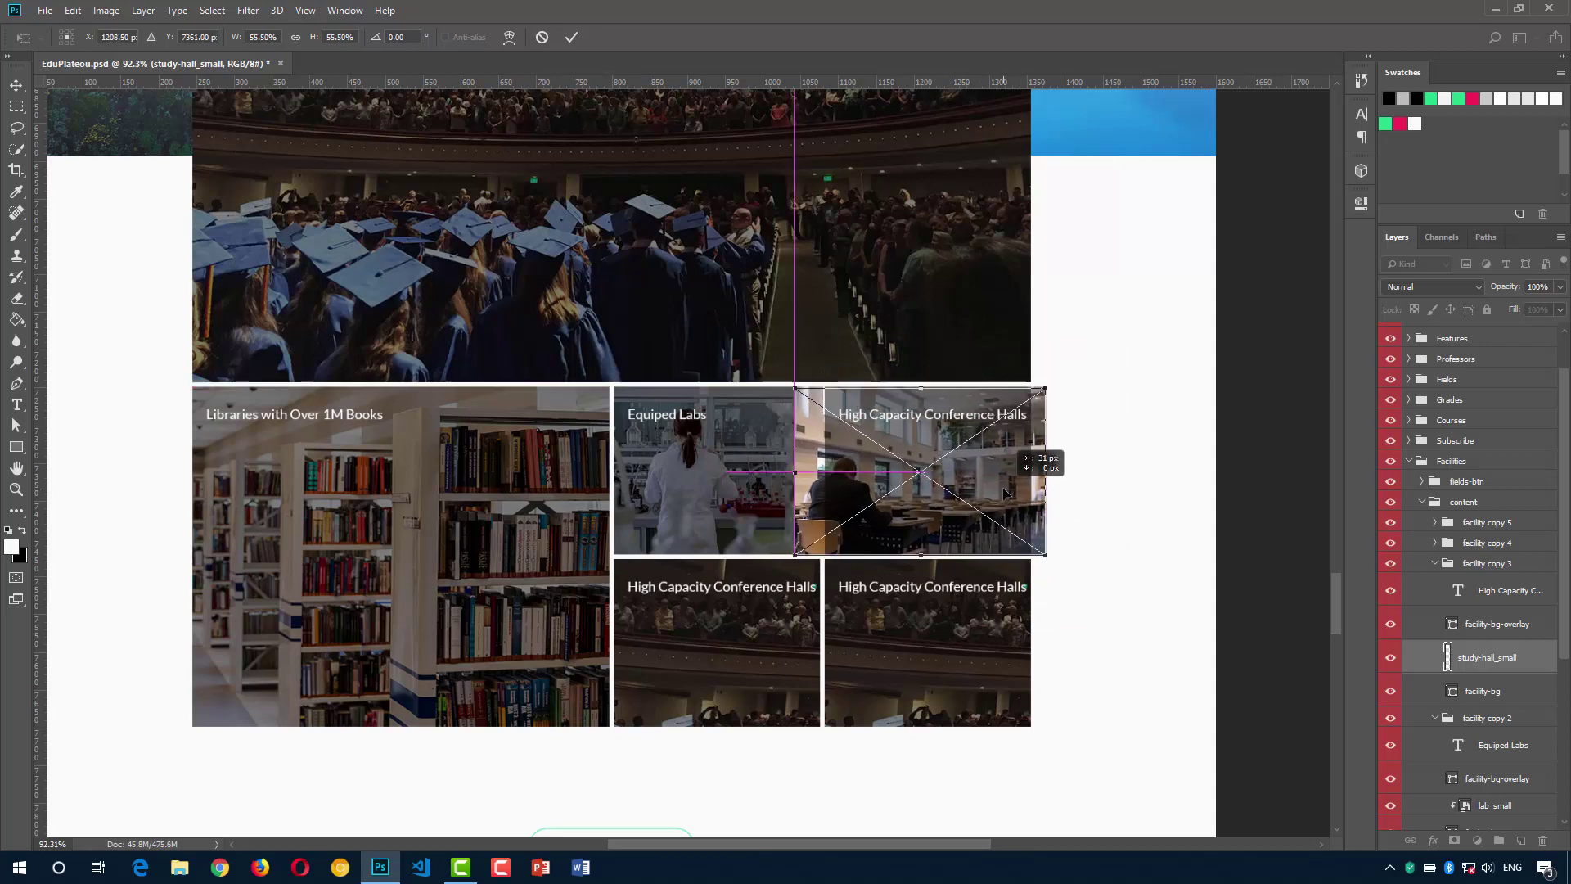
left_click_drag(1044, 387, 1052, 384)
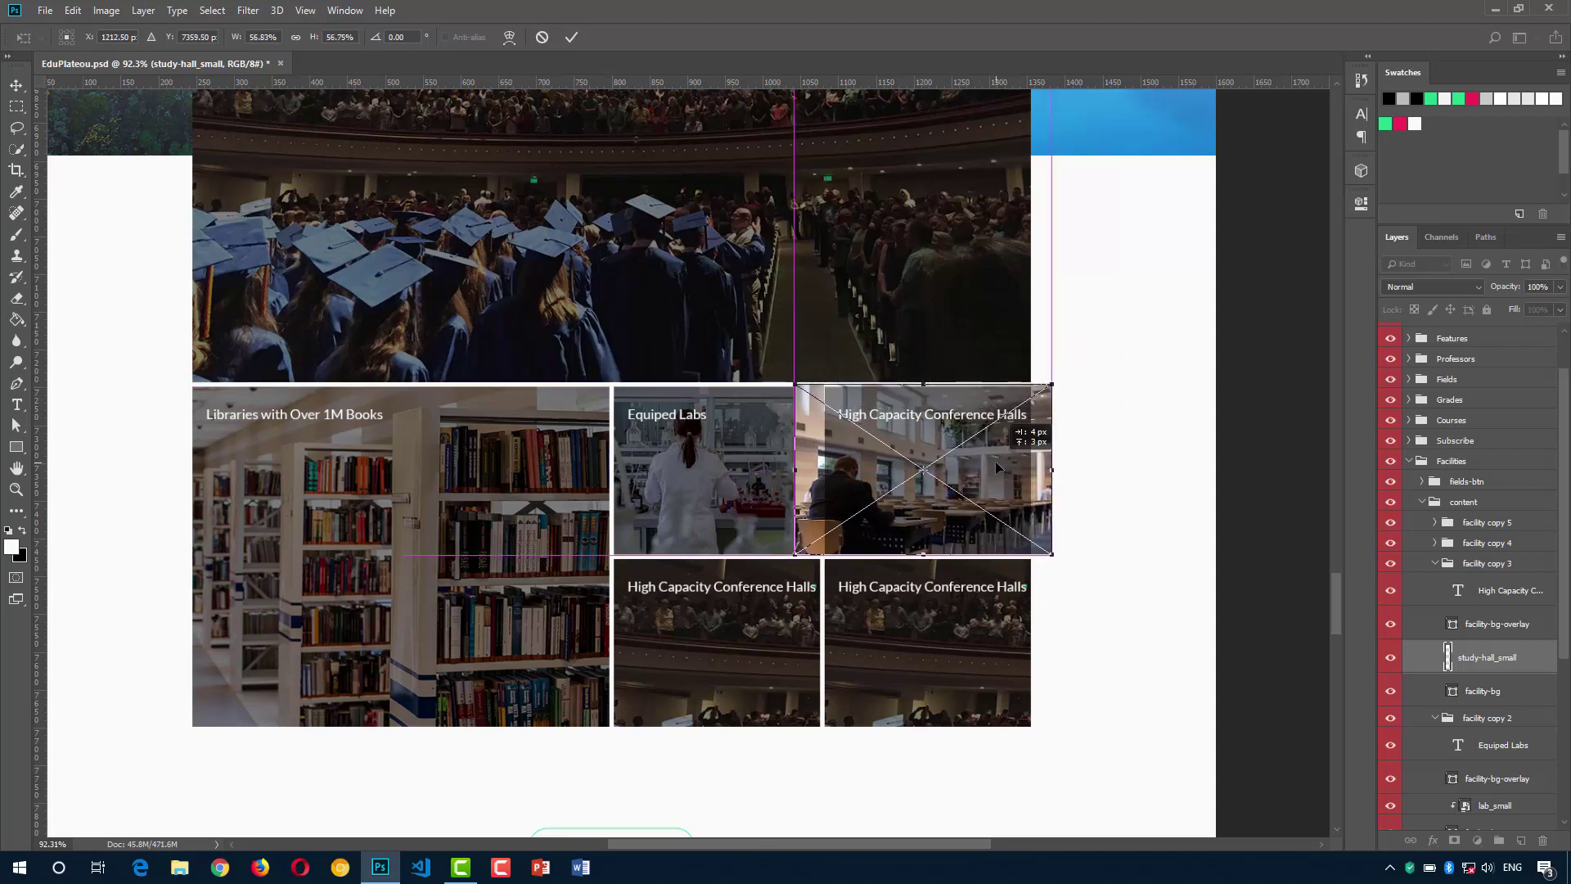
left_click(572, 38)
key("ctrl+alt+g")
Change the study hall card's title to "24/7 Opened Study Halls", with "Halls" on a second line.
key("t")
left_click(913, 414)
key("ctrl+a")
type("24/")
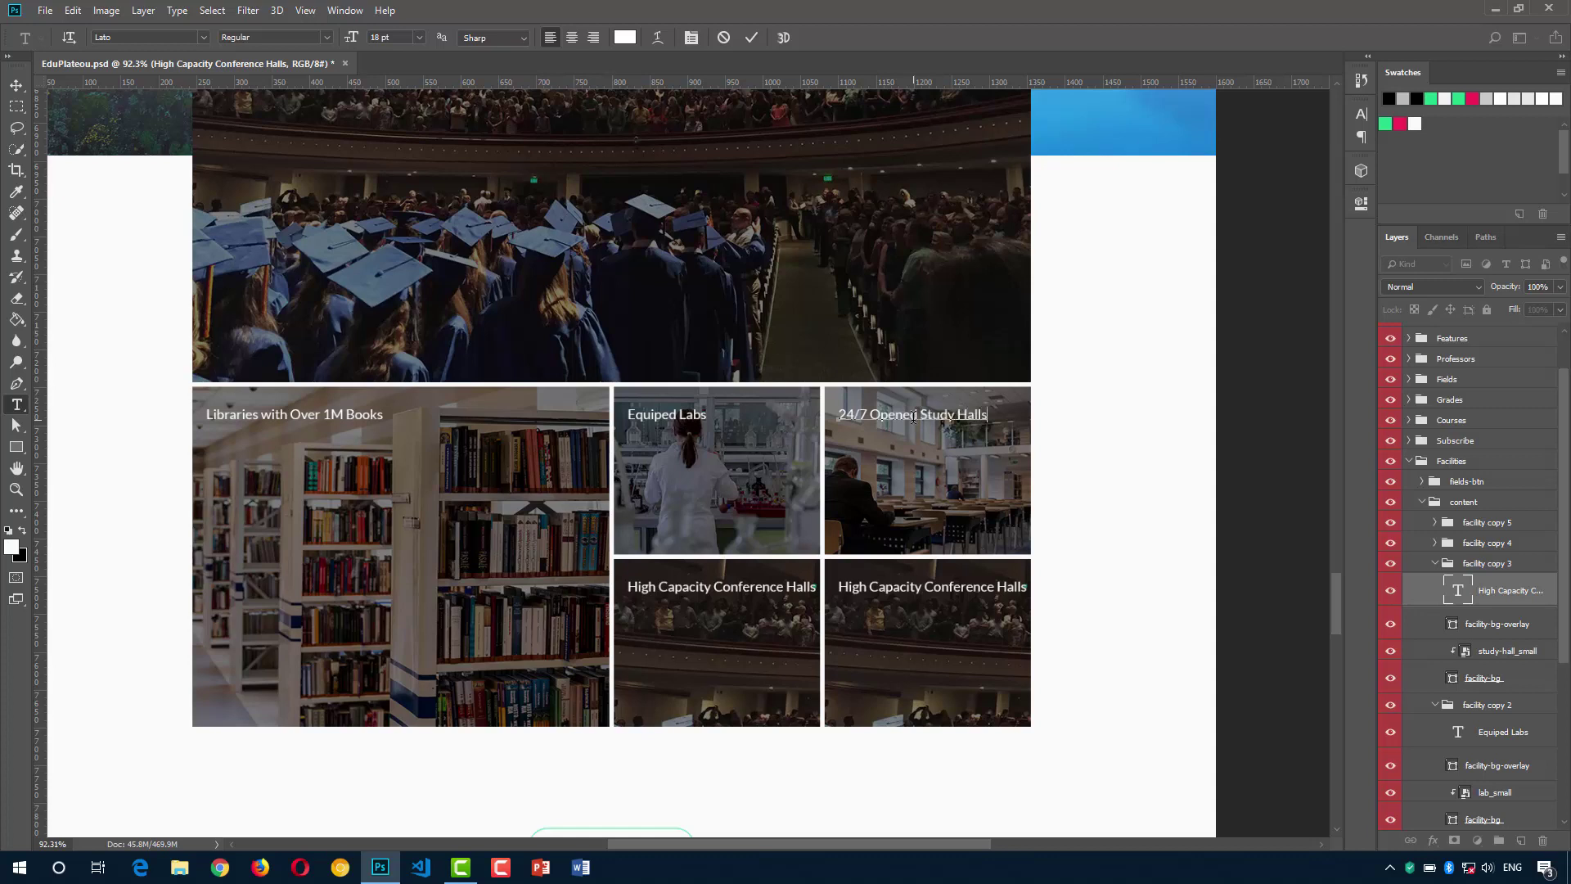
left_click(953, 414)
key("Return")
key("ctrl+Return")
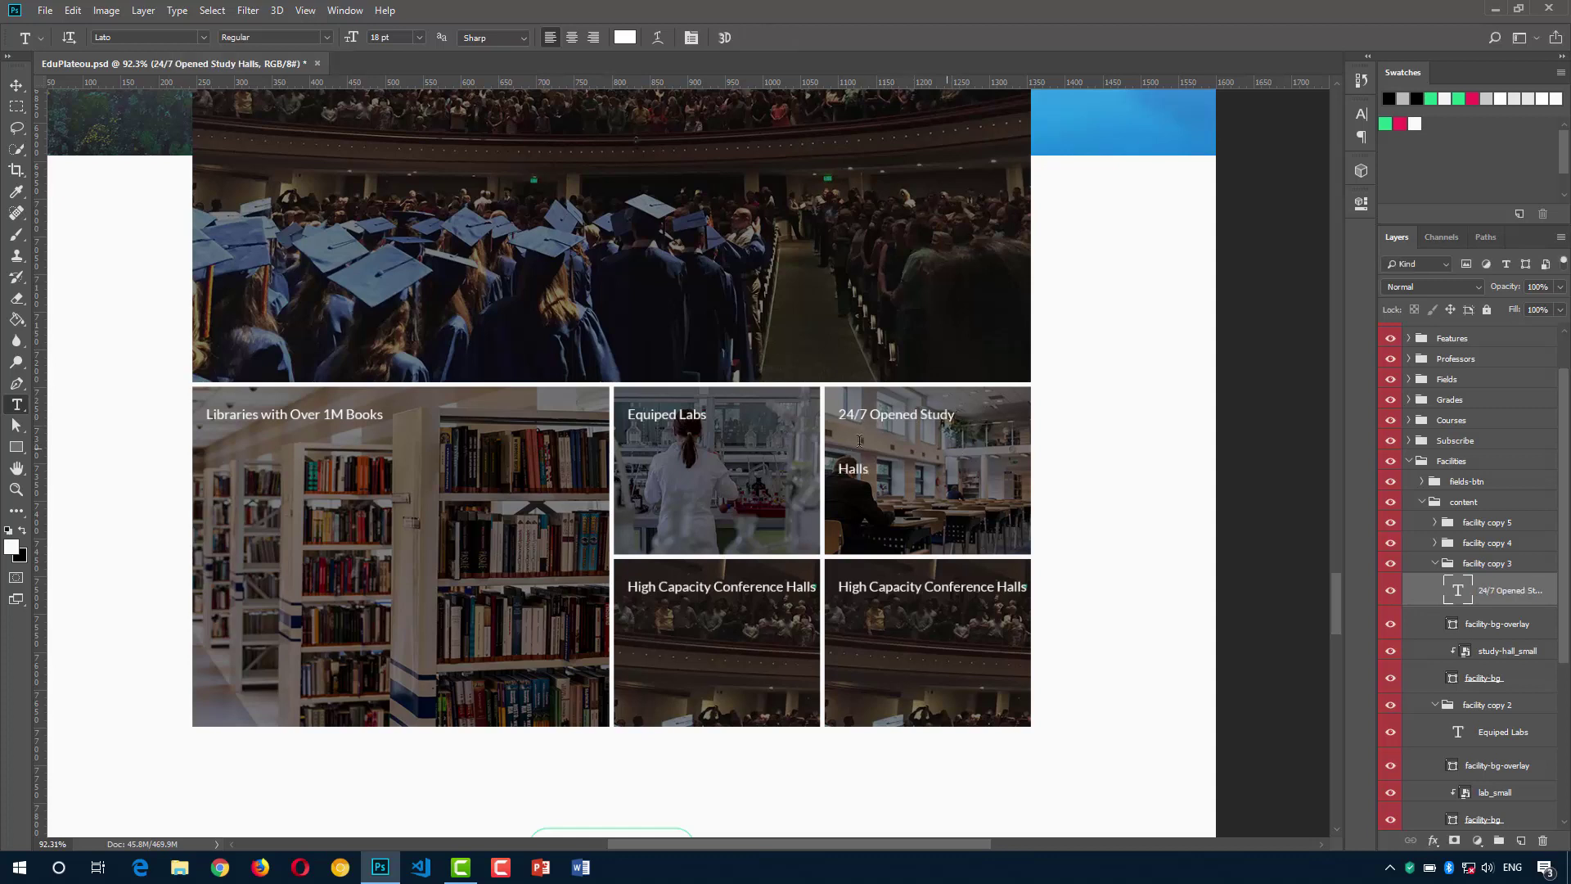
Set the leading of the two-line study hall title to 32 pt.
left_click(1361, 113)
left_click(1297, 156)
type("32")
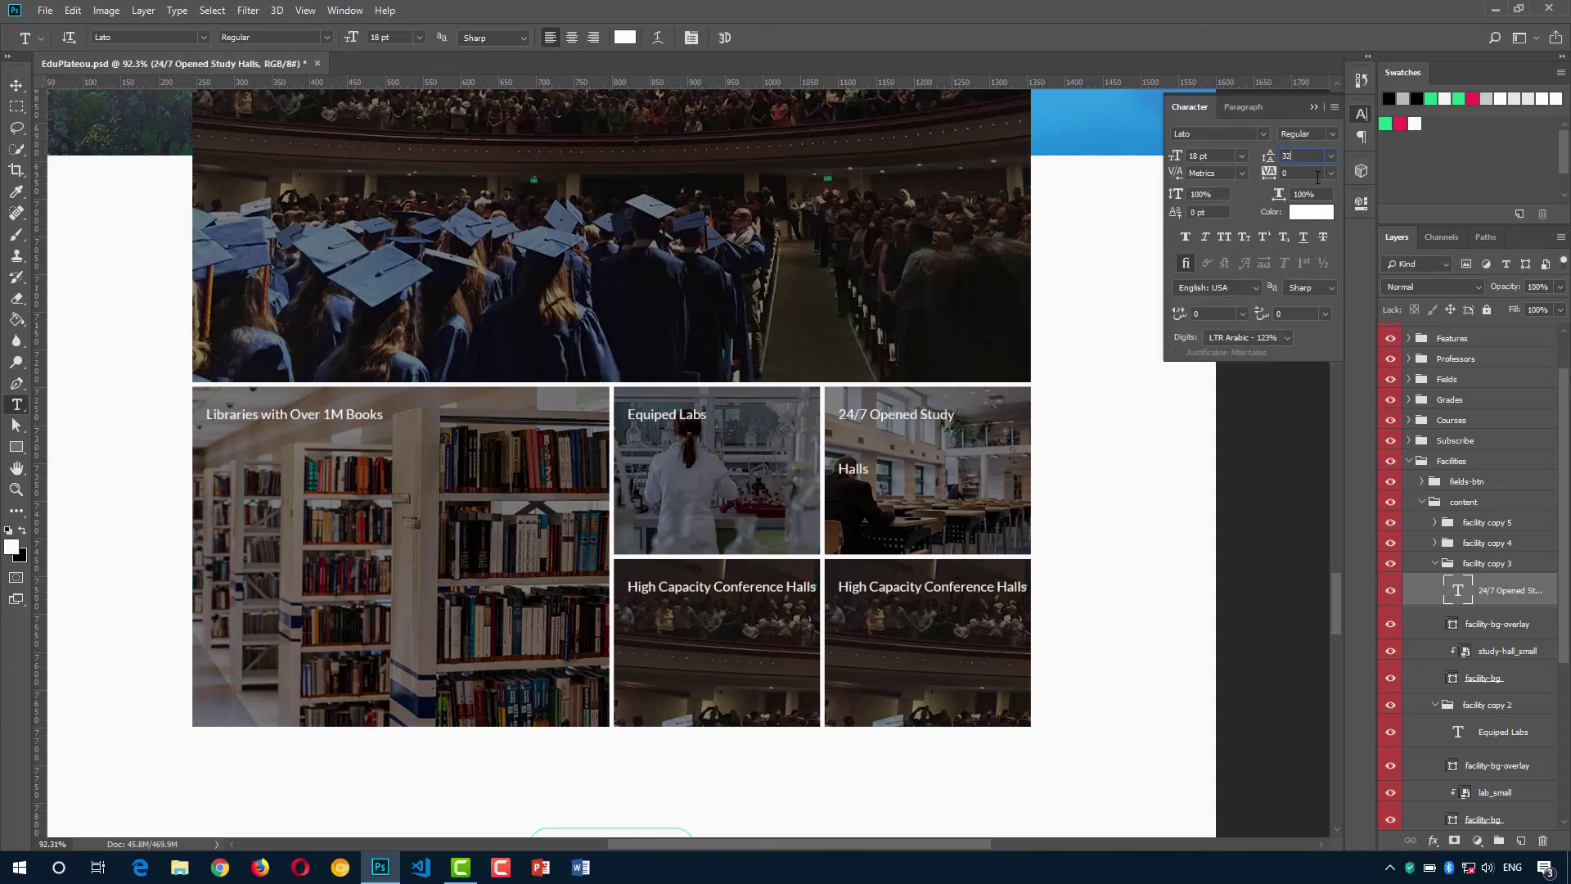
key("Return")
left_click(1361, 114)
Delete the conf-hall image from the facility copy 4 card.
scroll(709, 616, "down", 1)
key("v")
left_click(709, 615)
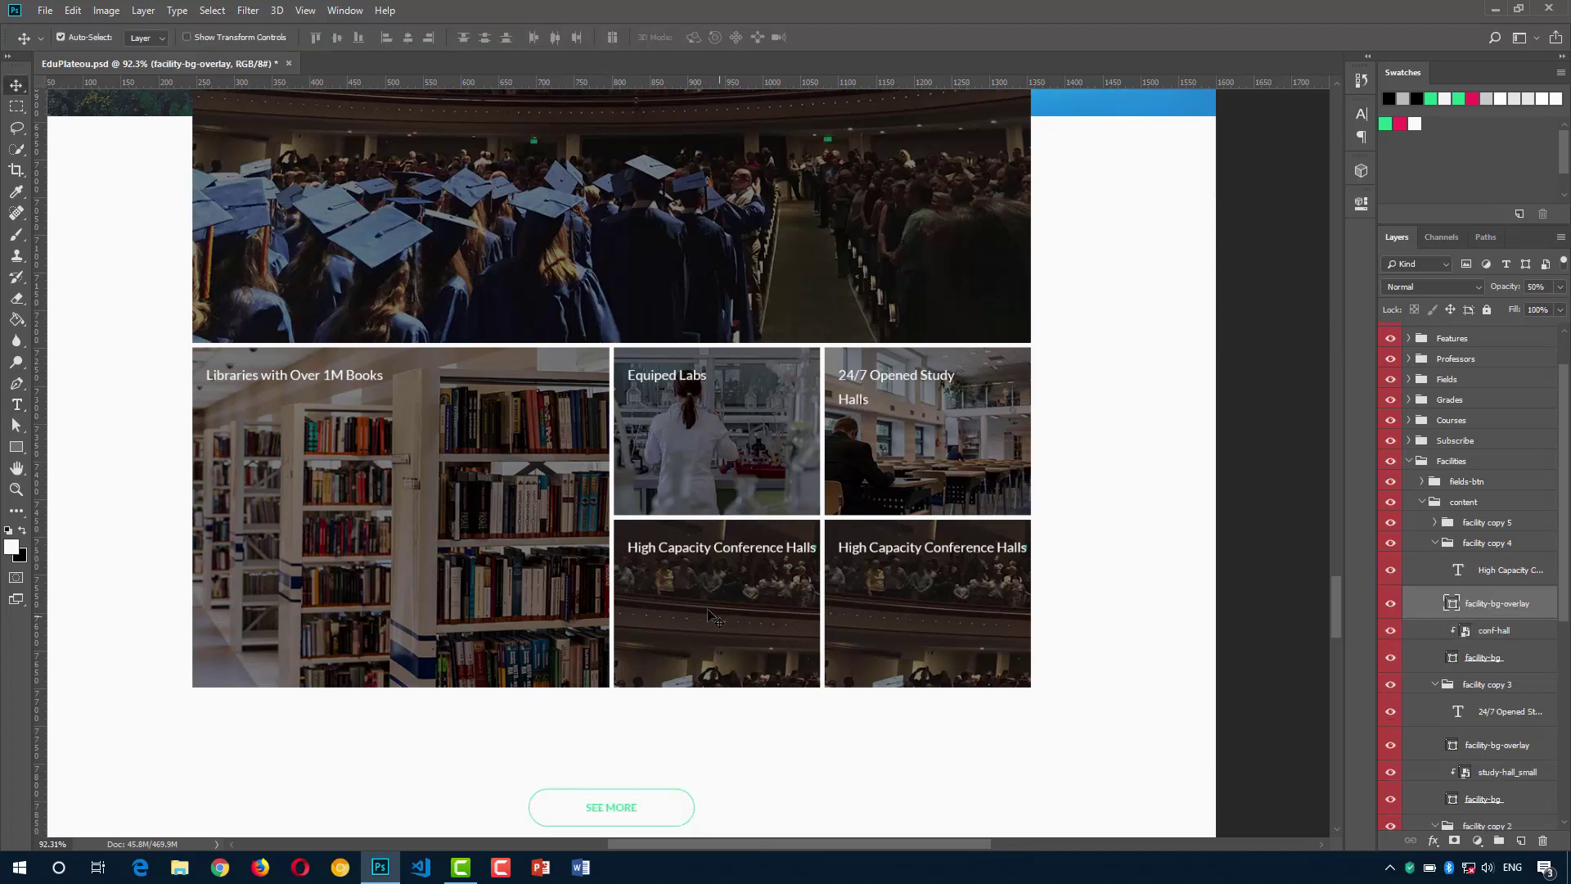
left_click(1480, 636)
key("Delete")
Embed the internet_small image in the facility copy 4 card, scale it down to just cover the card, and clip it to facility-bg.
left_click(45, 10)
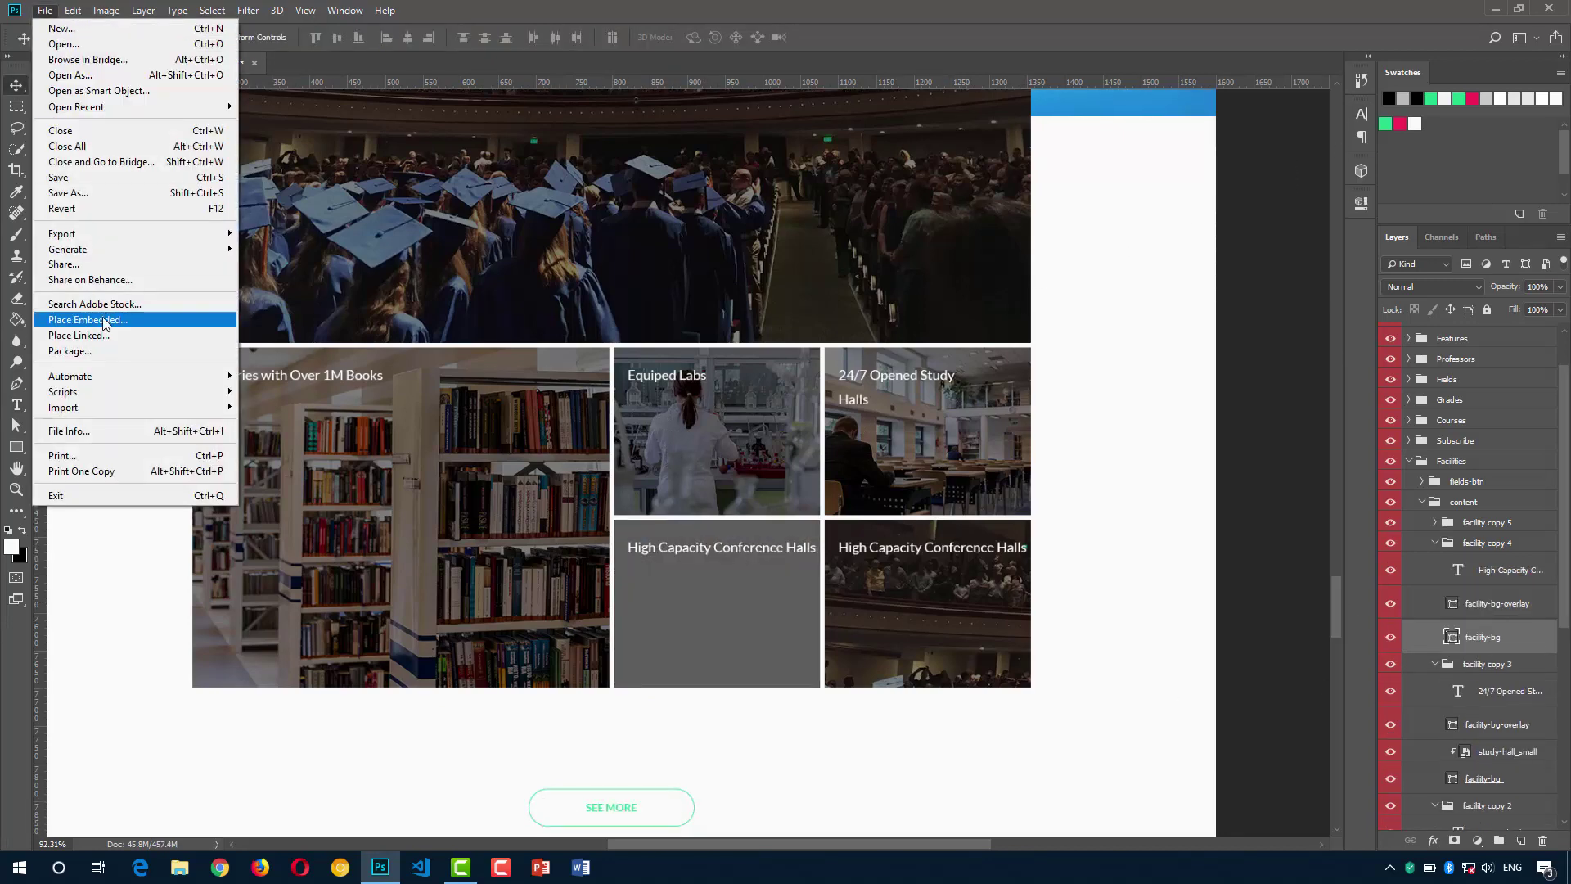
left_click(90, 322)
double_click(1429, 237)
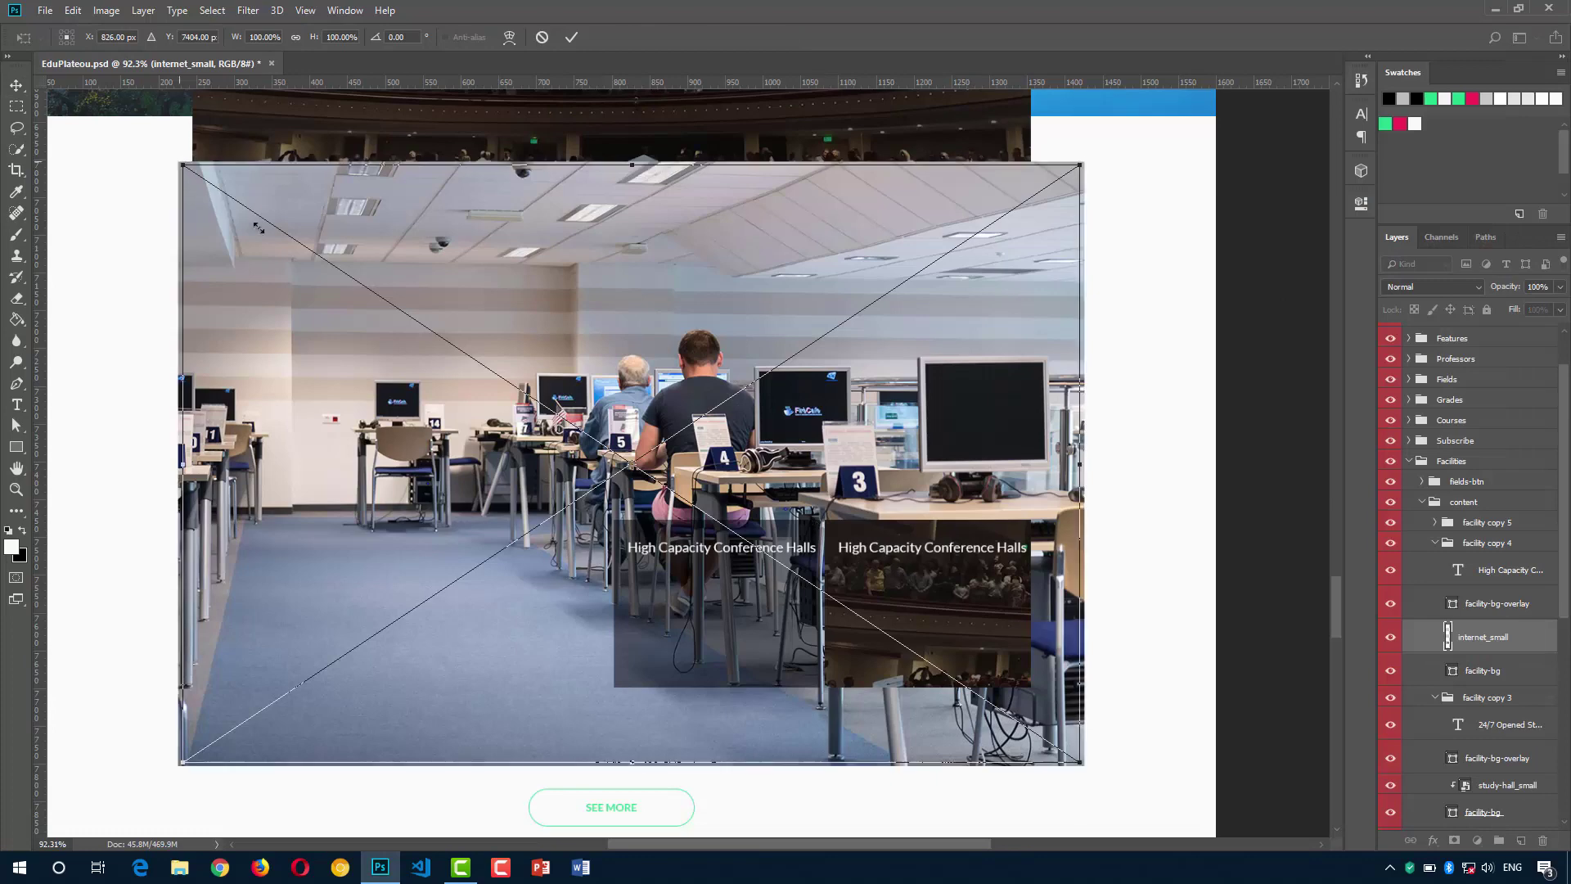
left_click_drag(185, 159, 463, 415)
left_click_drag(630, 463, 715, 600)
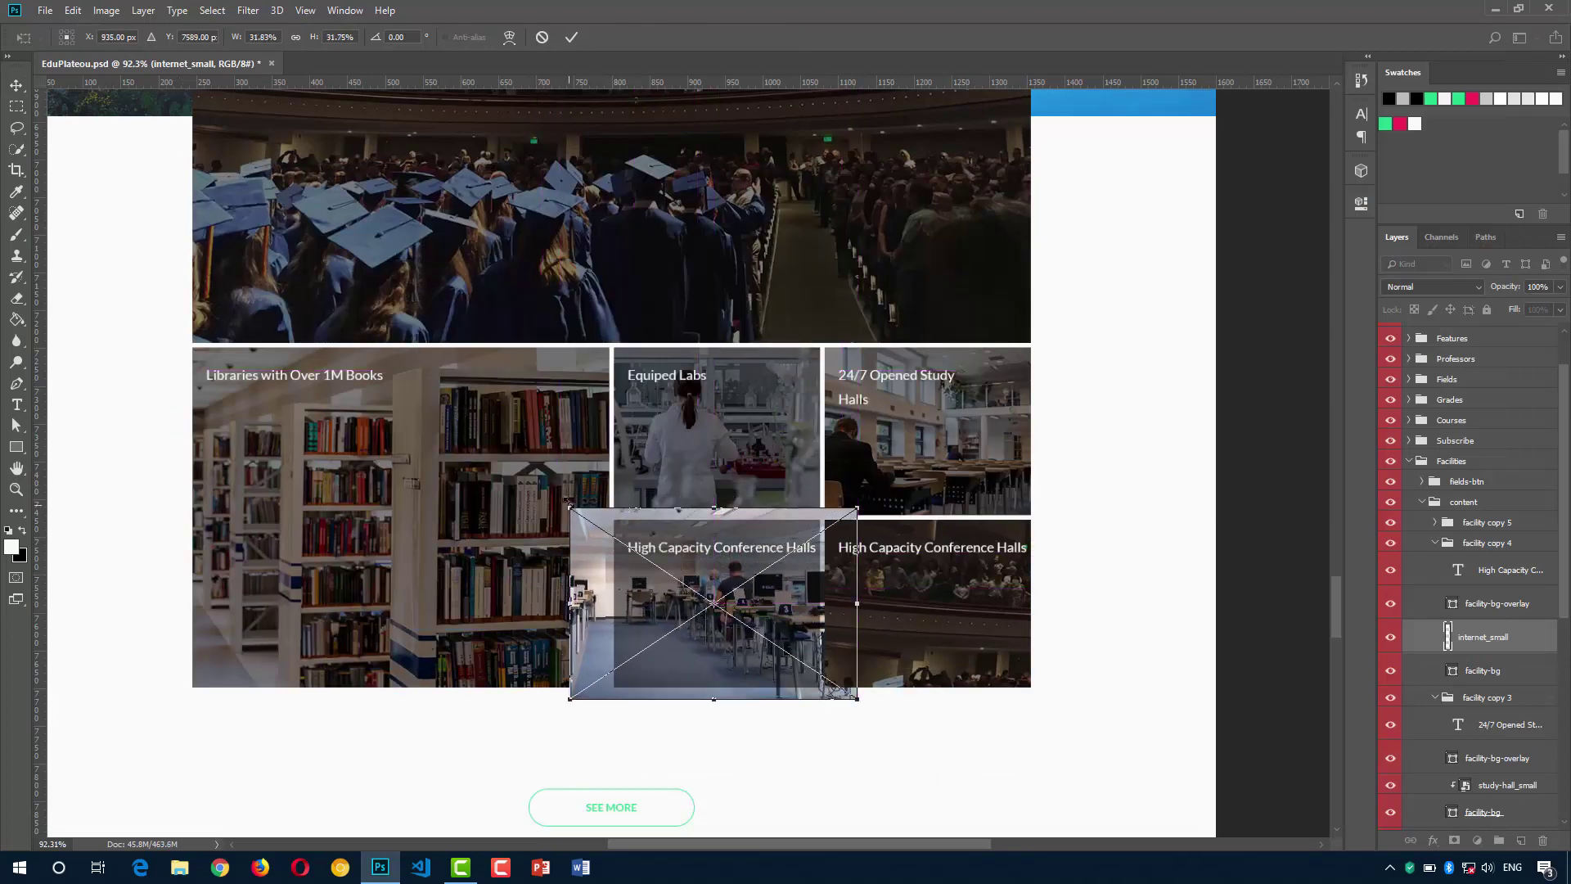
left_click_drag(572, 508, 576, 514)
left_click(571, 37)
key("ctrl+alt+g")
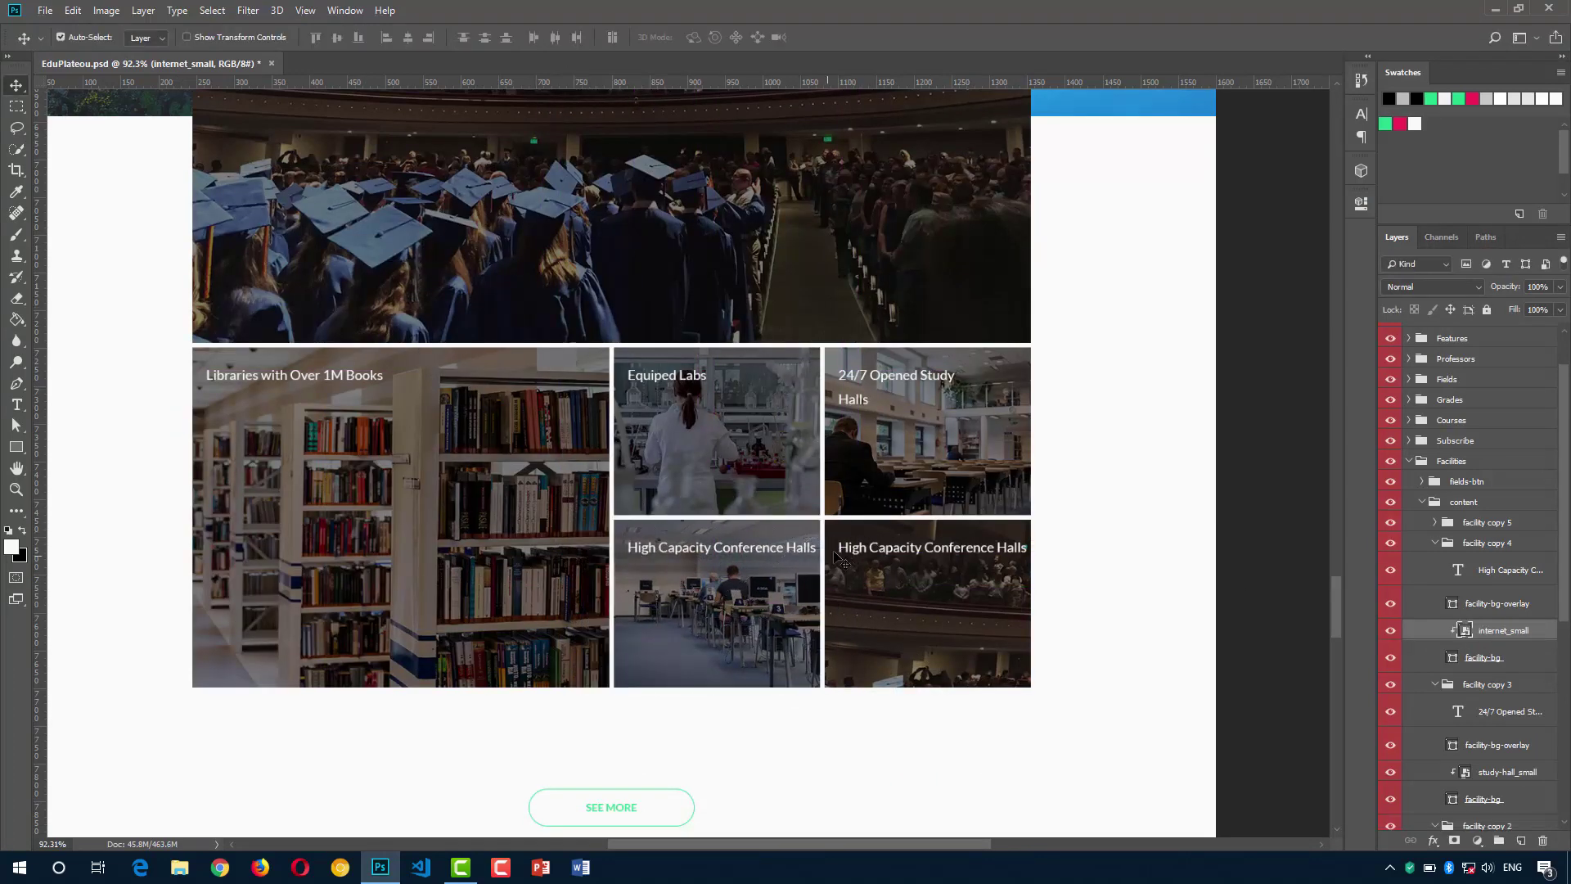
Change the computer room card's title to "24/7 Internet Access".
key("t")
left_click(795, 548)
key("ctrl+a")
type("24/ In")
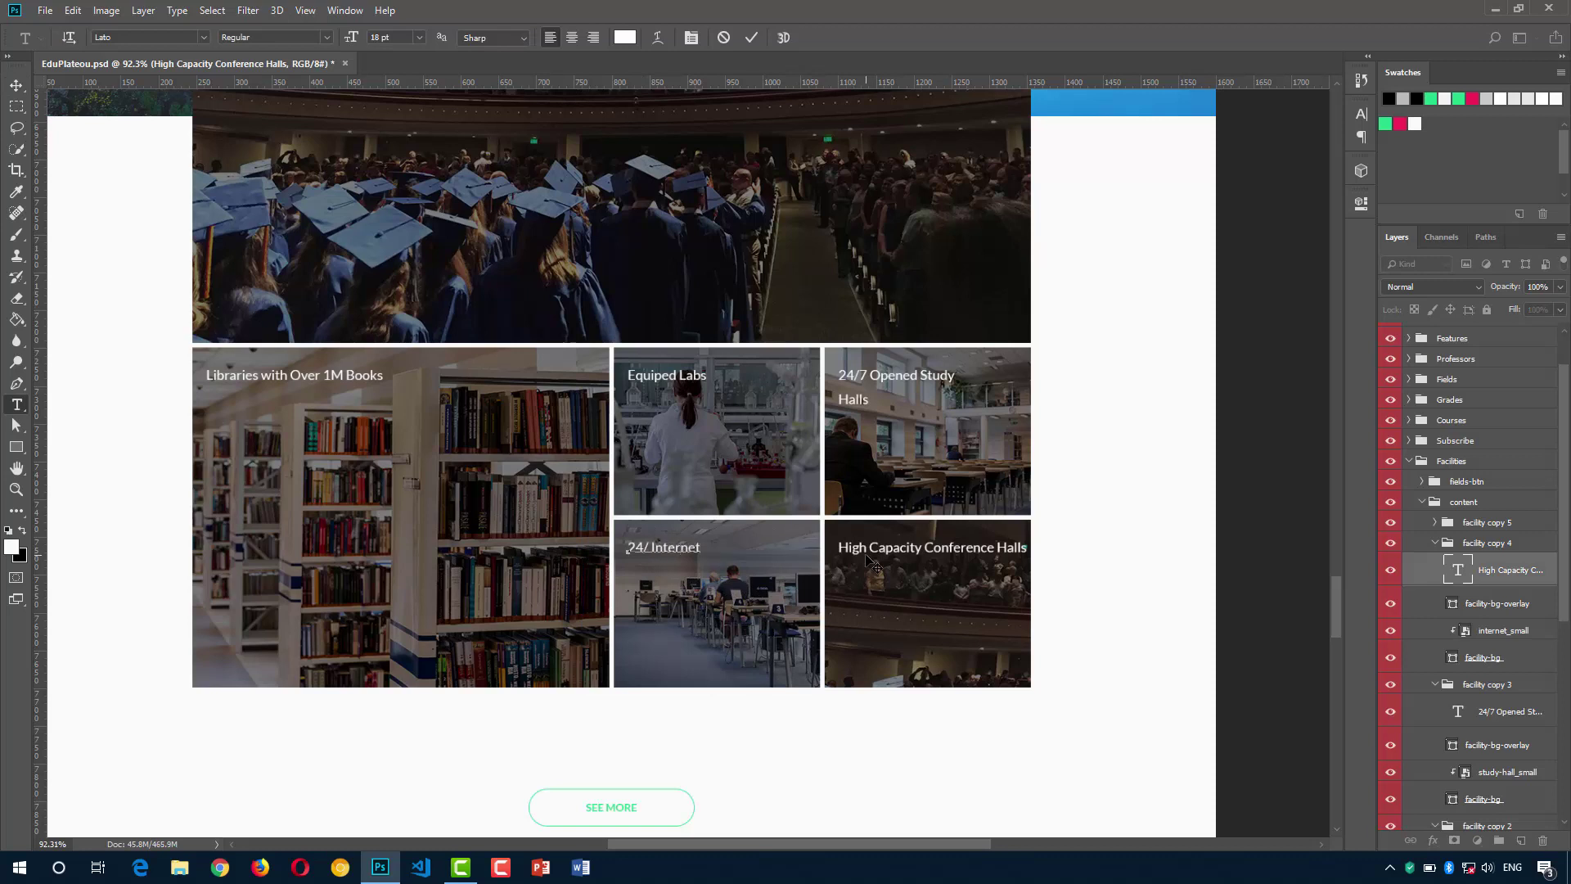
type("ternet Access")
key("ctrl+Return")
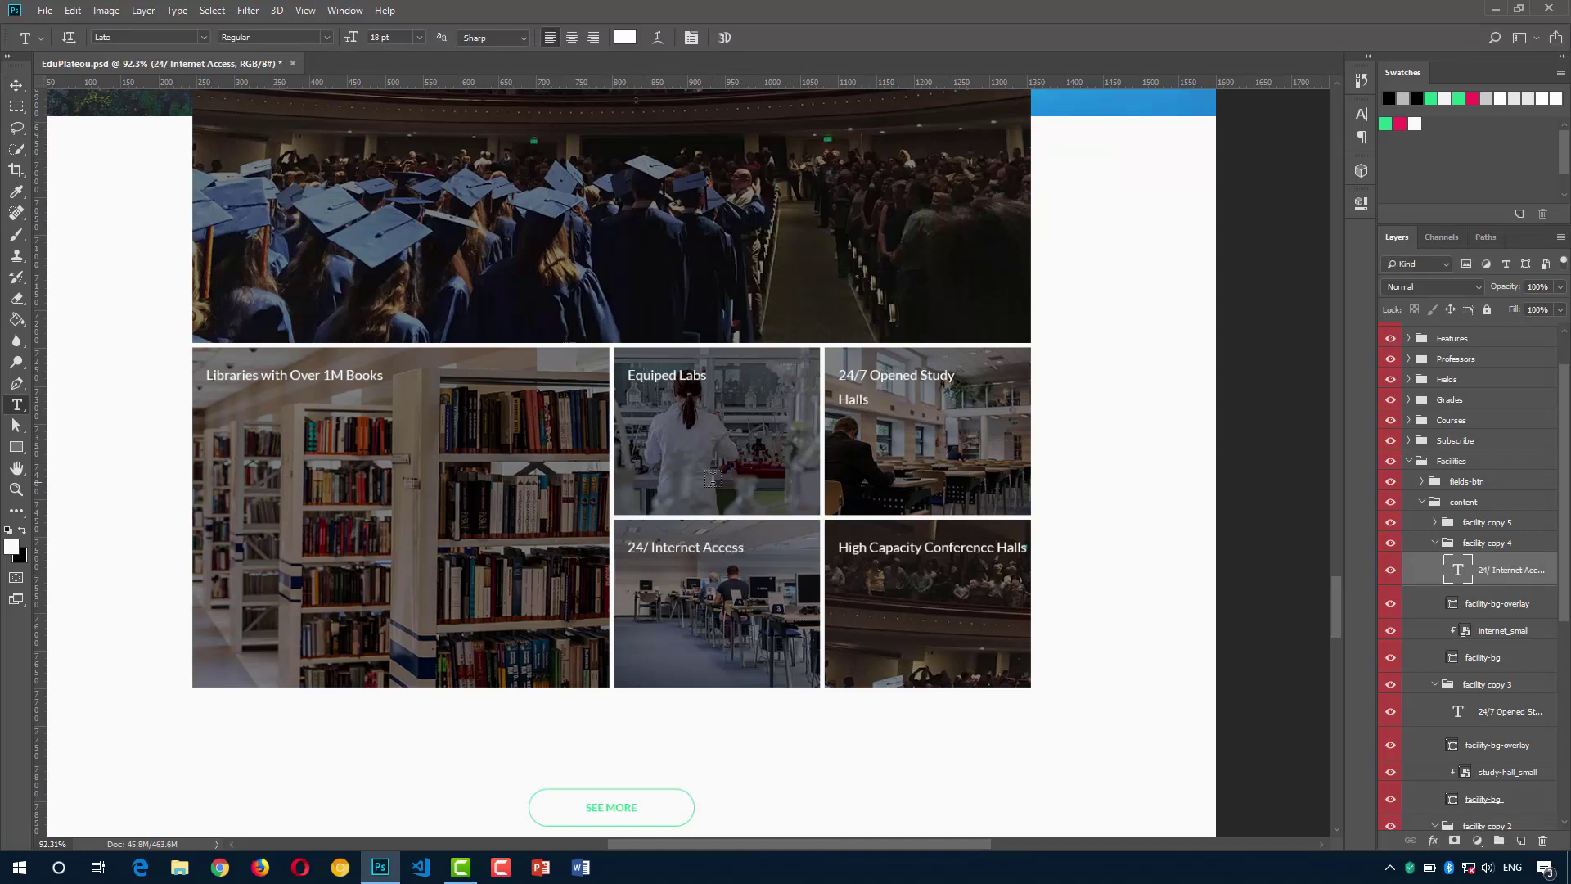
left_click(928, 621, "ctrl")
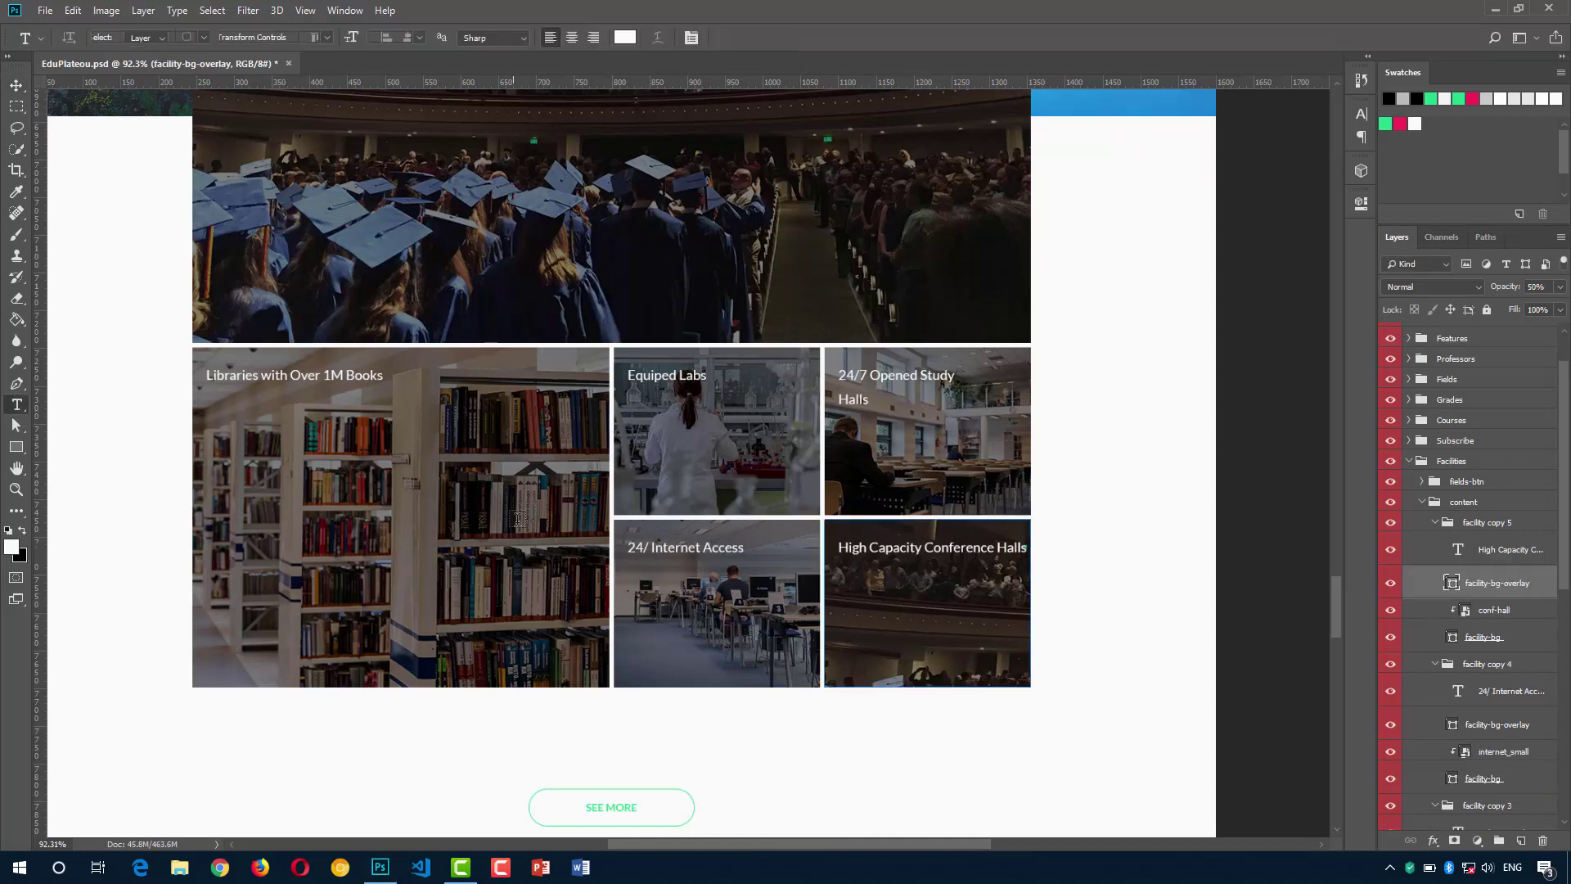
left_click(647, 548)
type("7")
key("ctrl+Return")
Delete the conf-hall image from the facility copy 5 card.
key("v")
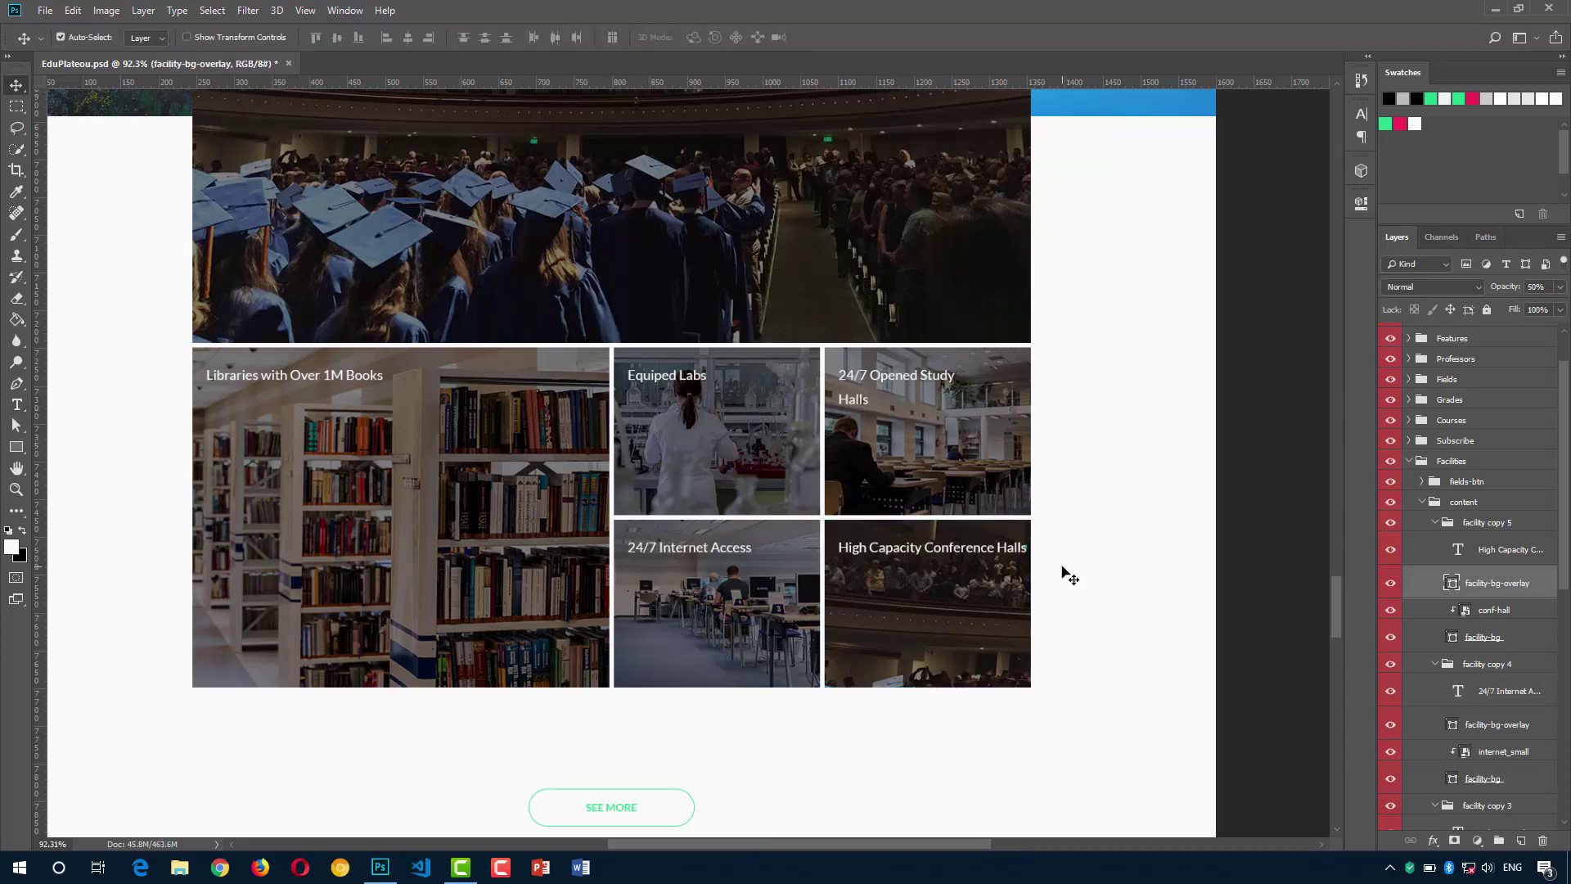
left_click(1494, 610)
key("Delete")
Embed the dorm_small image in the facility copy 5 card, fit it over the card, and clip it to facility-bg.
left_click(45, 9)
left_click(82, 316)
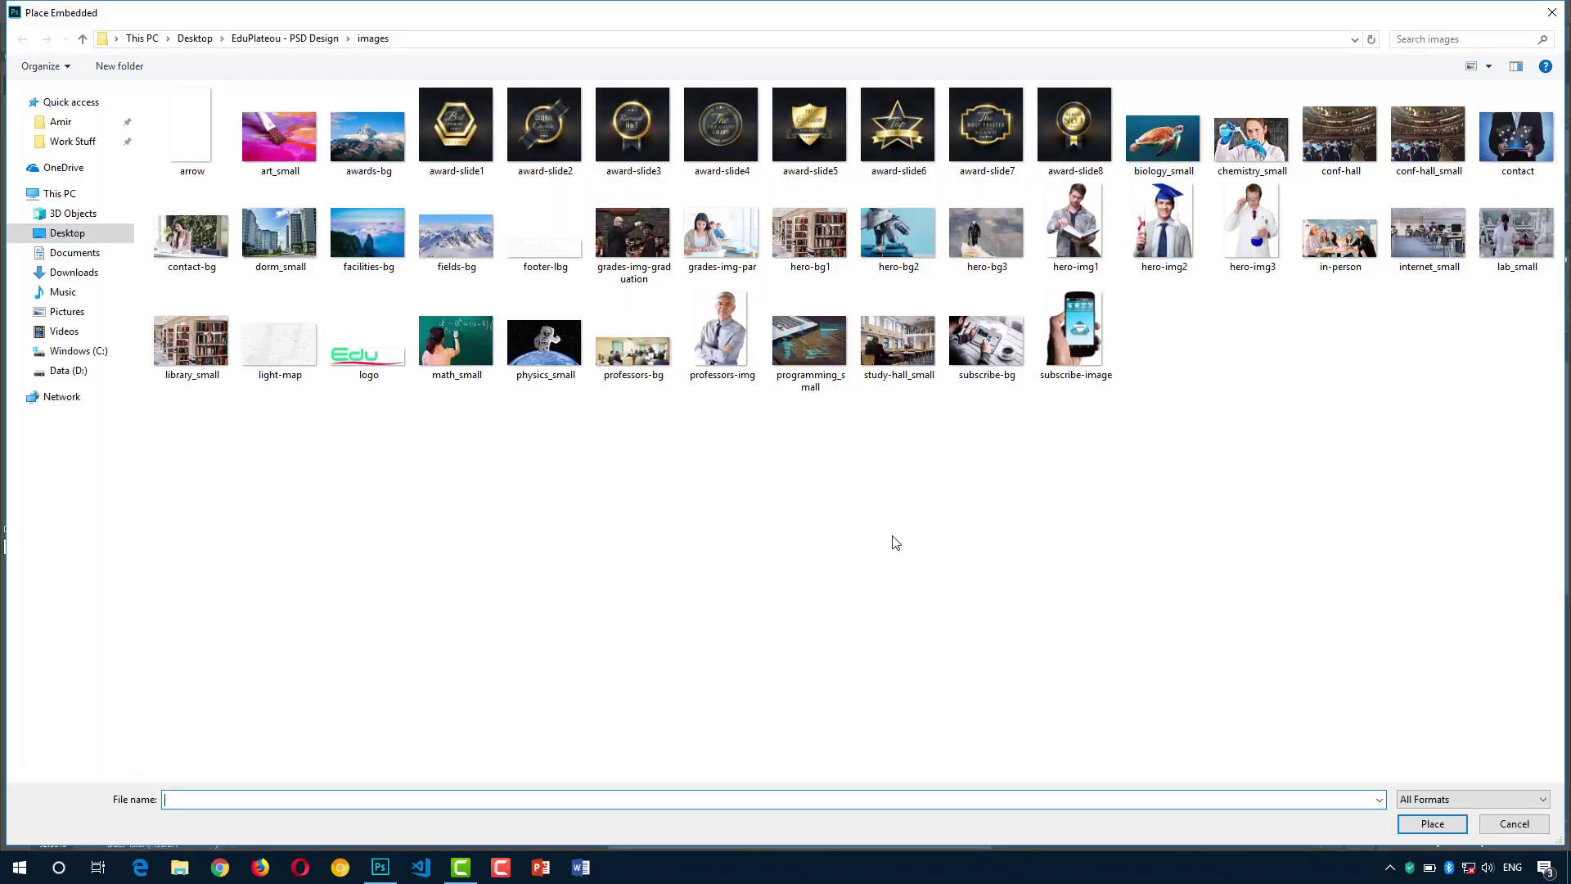
double_click(279, 234)
left_click_drag(625, 474, 1070, 708)
key("Return")
key("ctrl+alt+g")
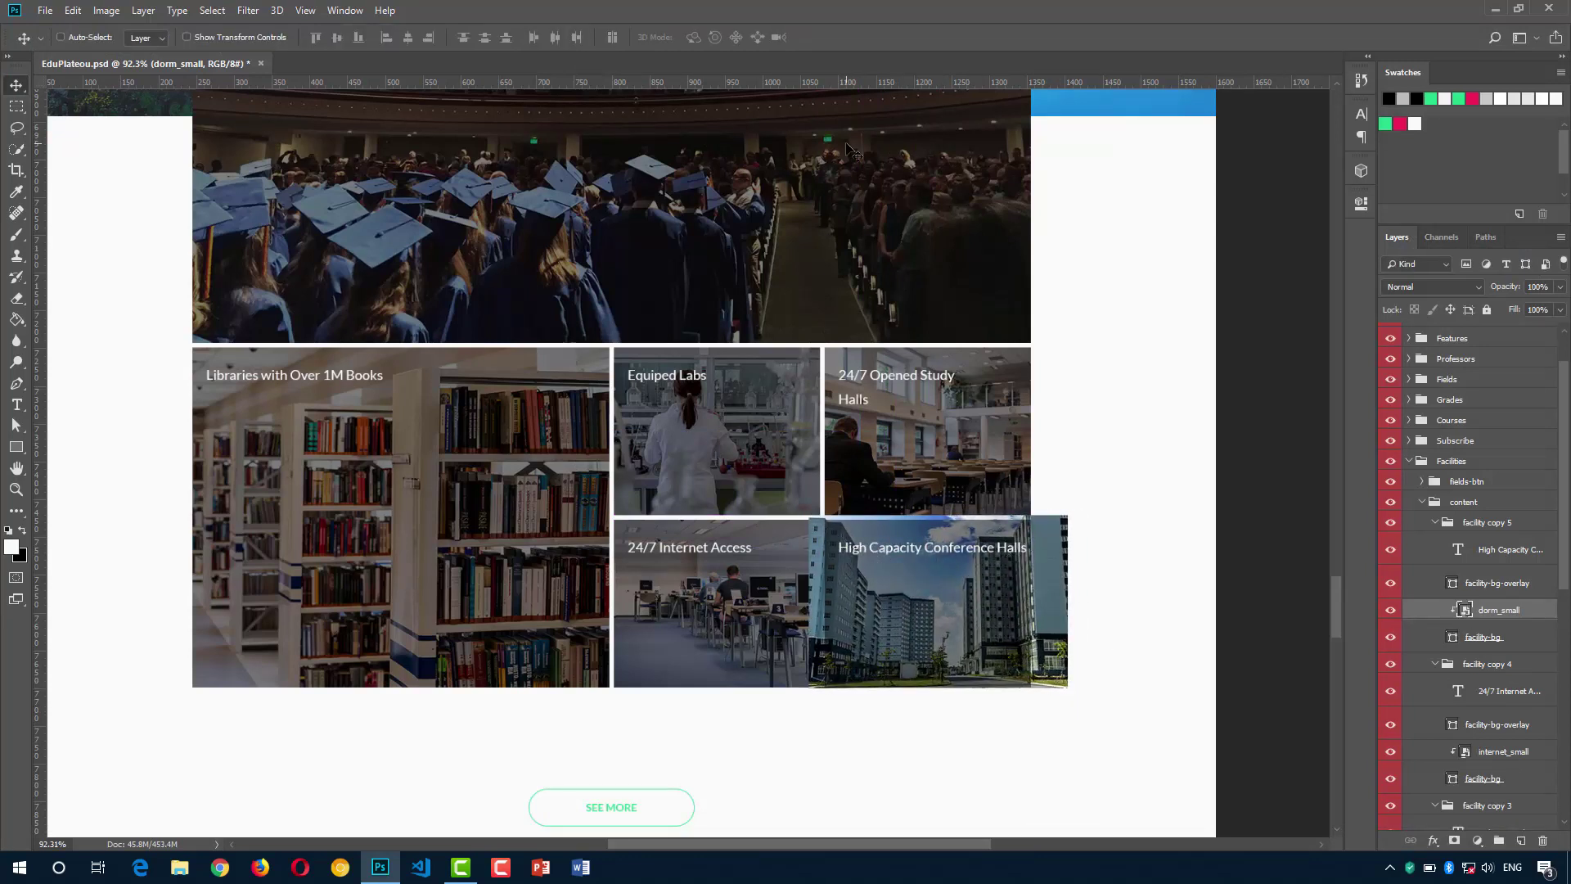
Change the dormitory card's title to "Convenient Dormitories".
double_click(932, 544)
type("Conv")
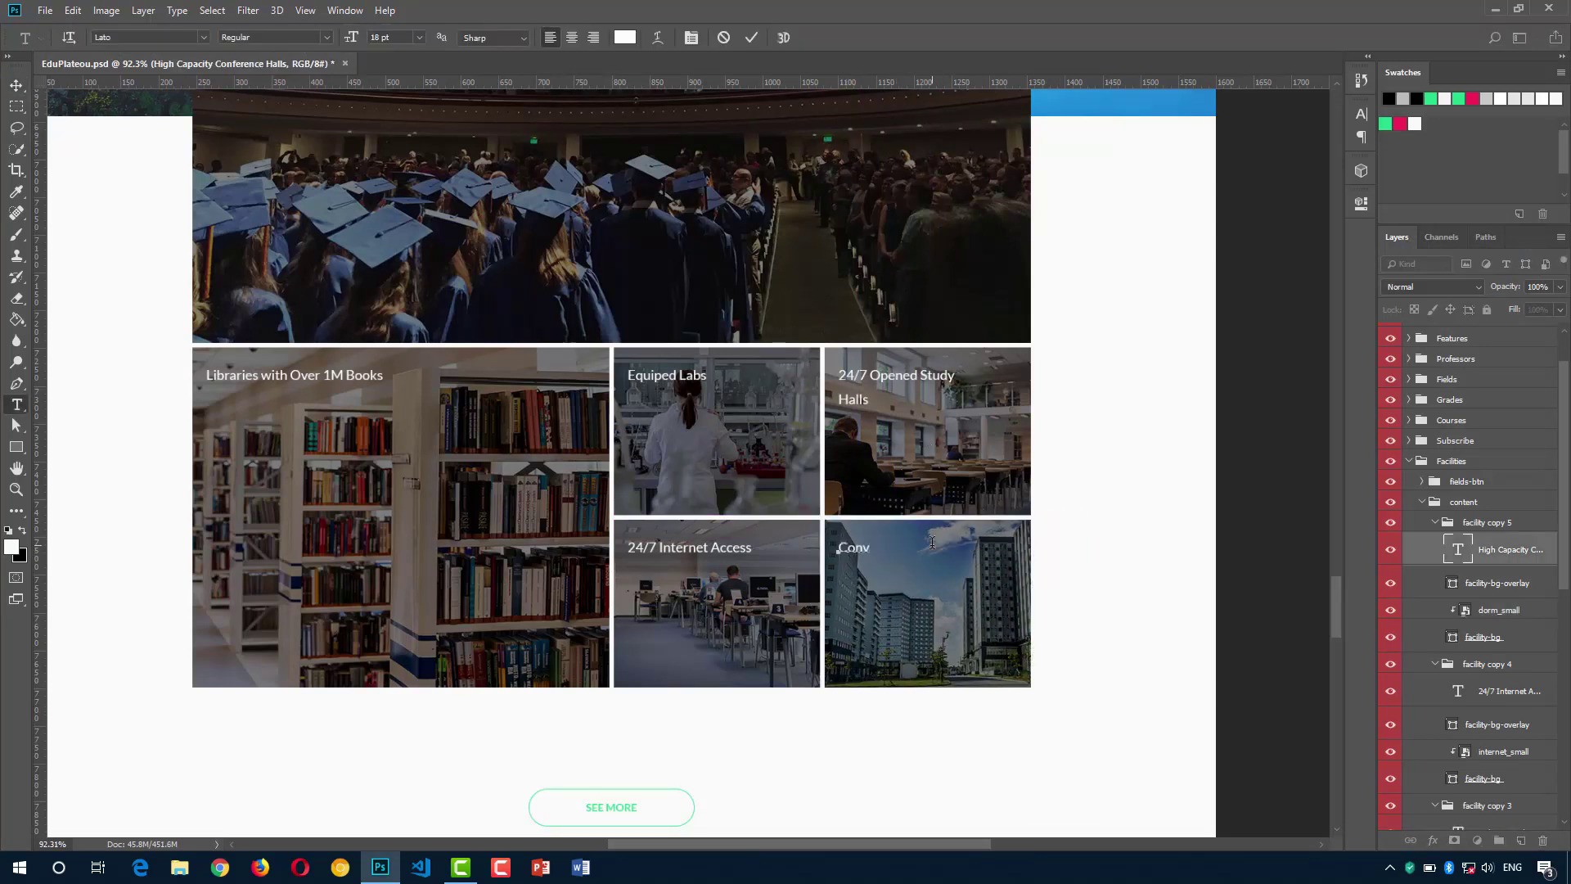
type("enient Dormitories")
key("ctrl+Return")
Set the leading of the "24/7 Opened Study Halls" title to 30 pt.
scroll(887, 578, "down", 1)
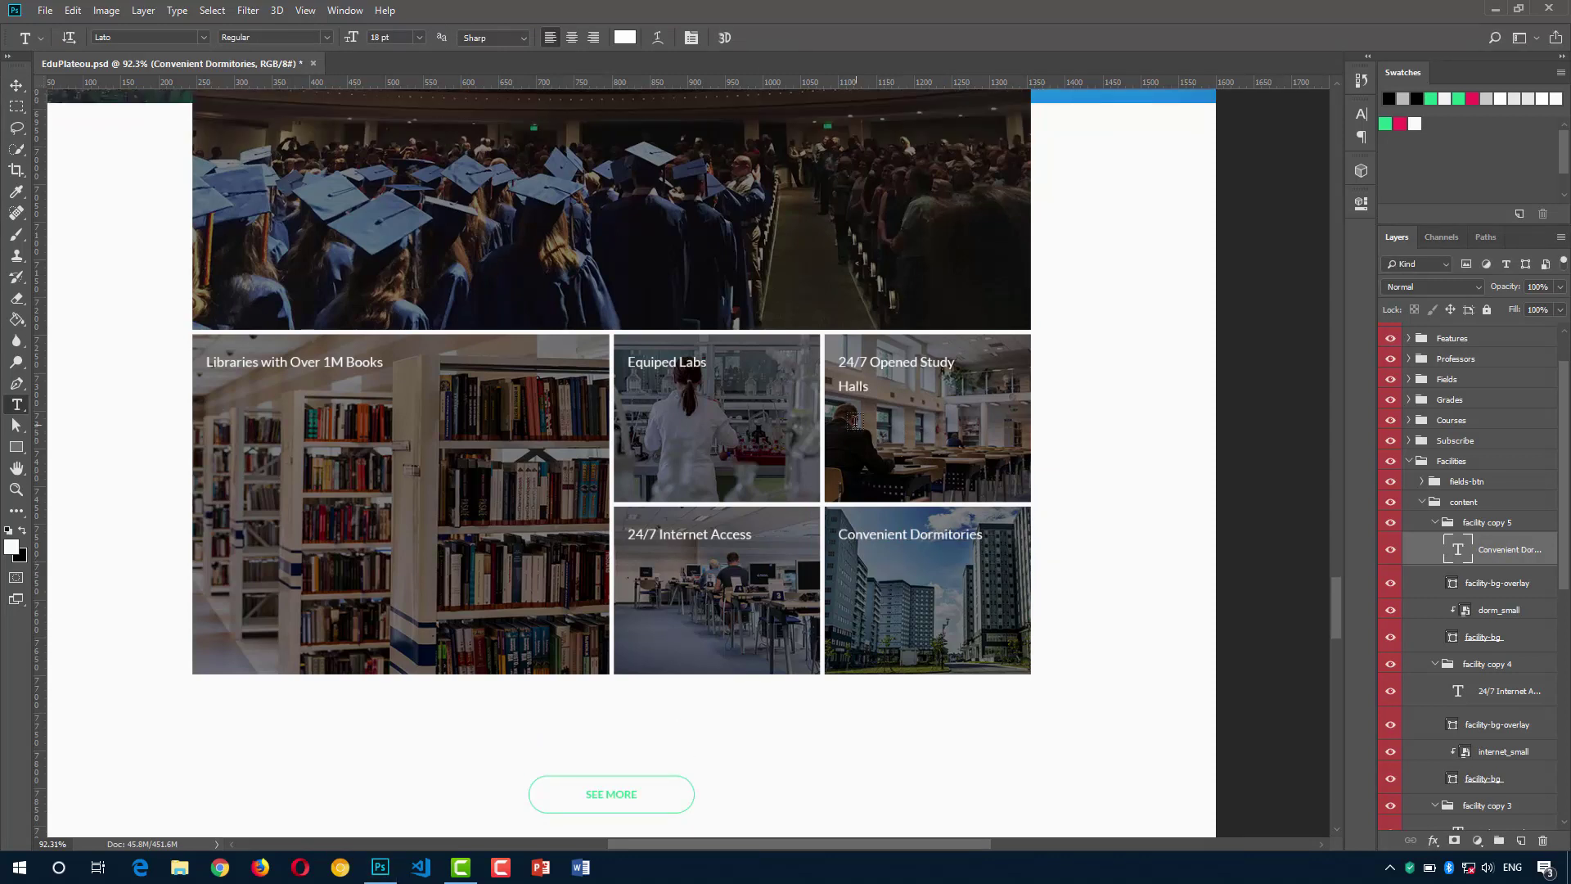
key("v")
left_click(854, 420)
left_click(1360, 113)
left_click(1278, 156)
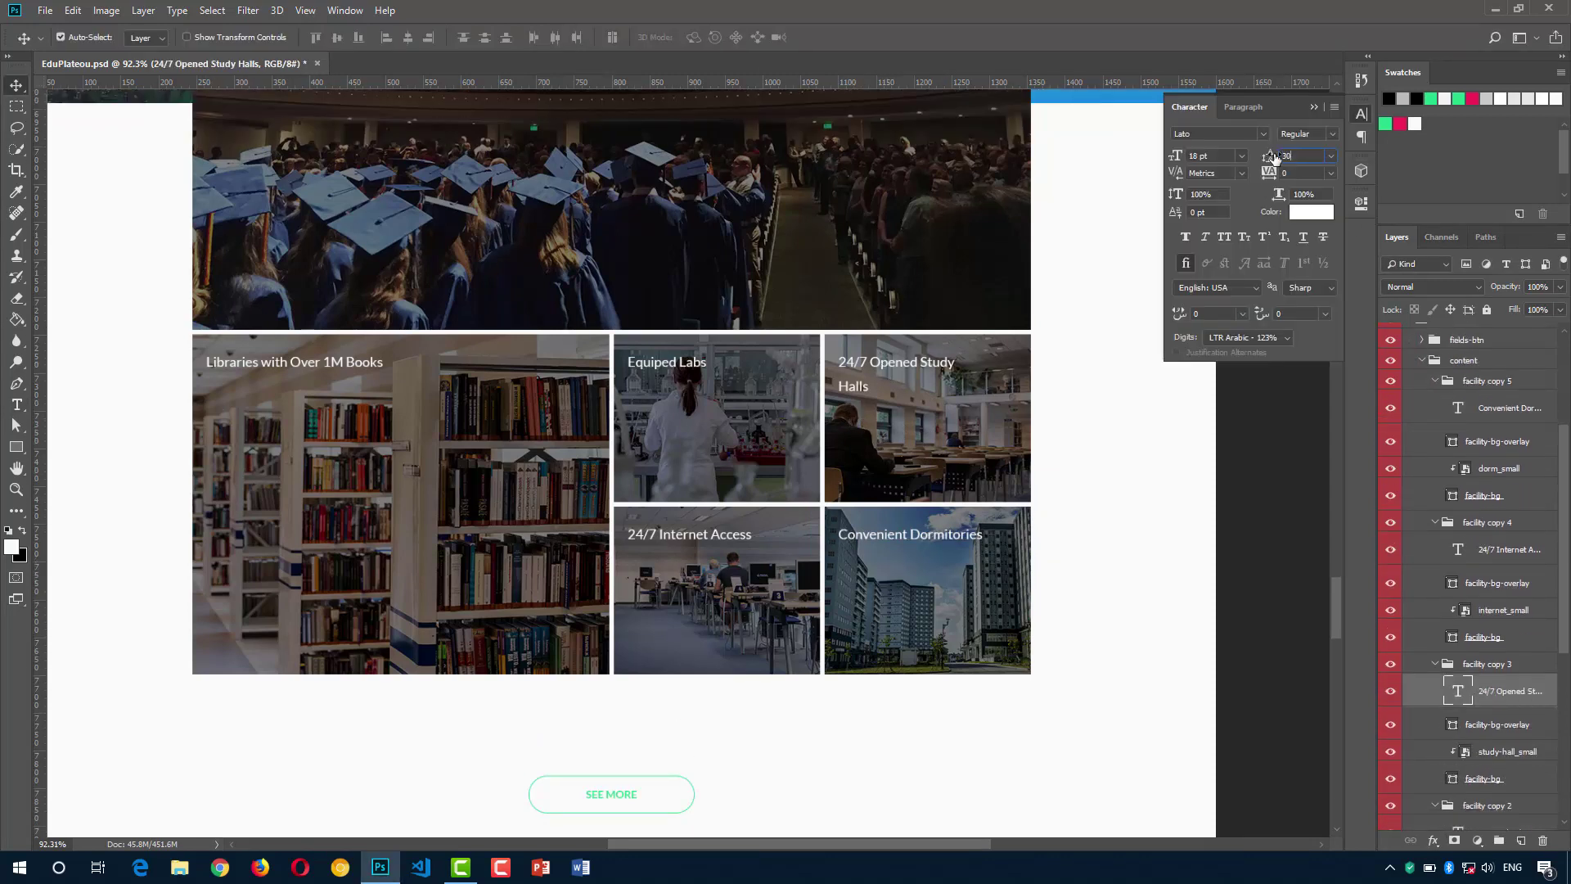
type("30")
key("Return")
left_click(1360, 114)
Group all the facility card folders, from facility copy 5 down to facility, into one group named "facilities" and check it by toggling its visibility.
scroll(1146, 614, "down", 2)
scroll(1499, 442, "up", 2)
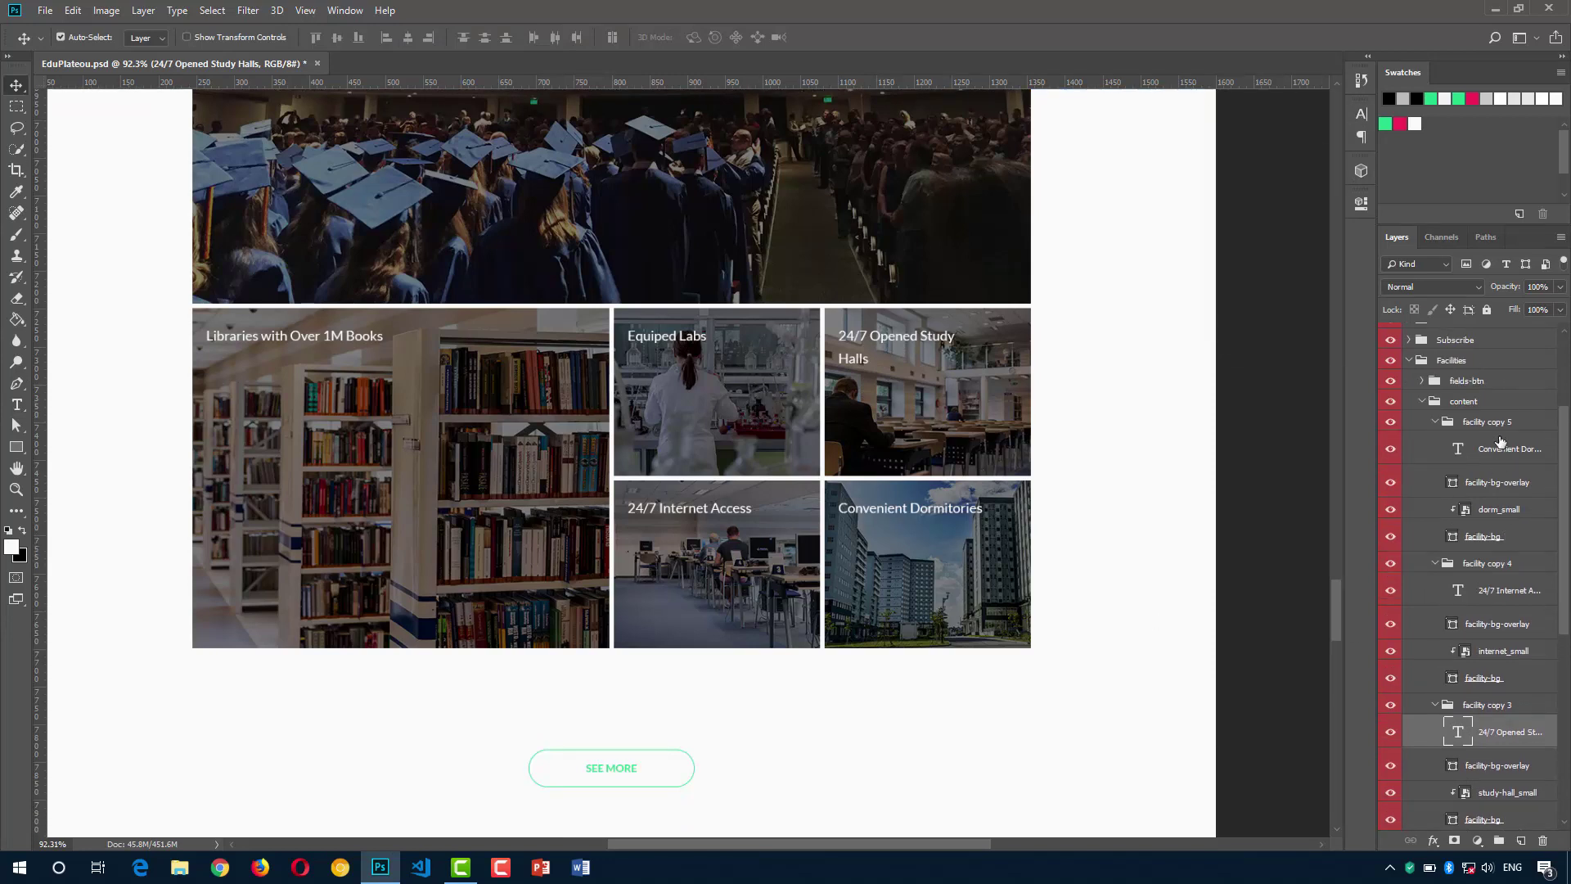
left_click(1497, 422)
scroll(1497, 491, "down", 5)
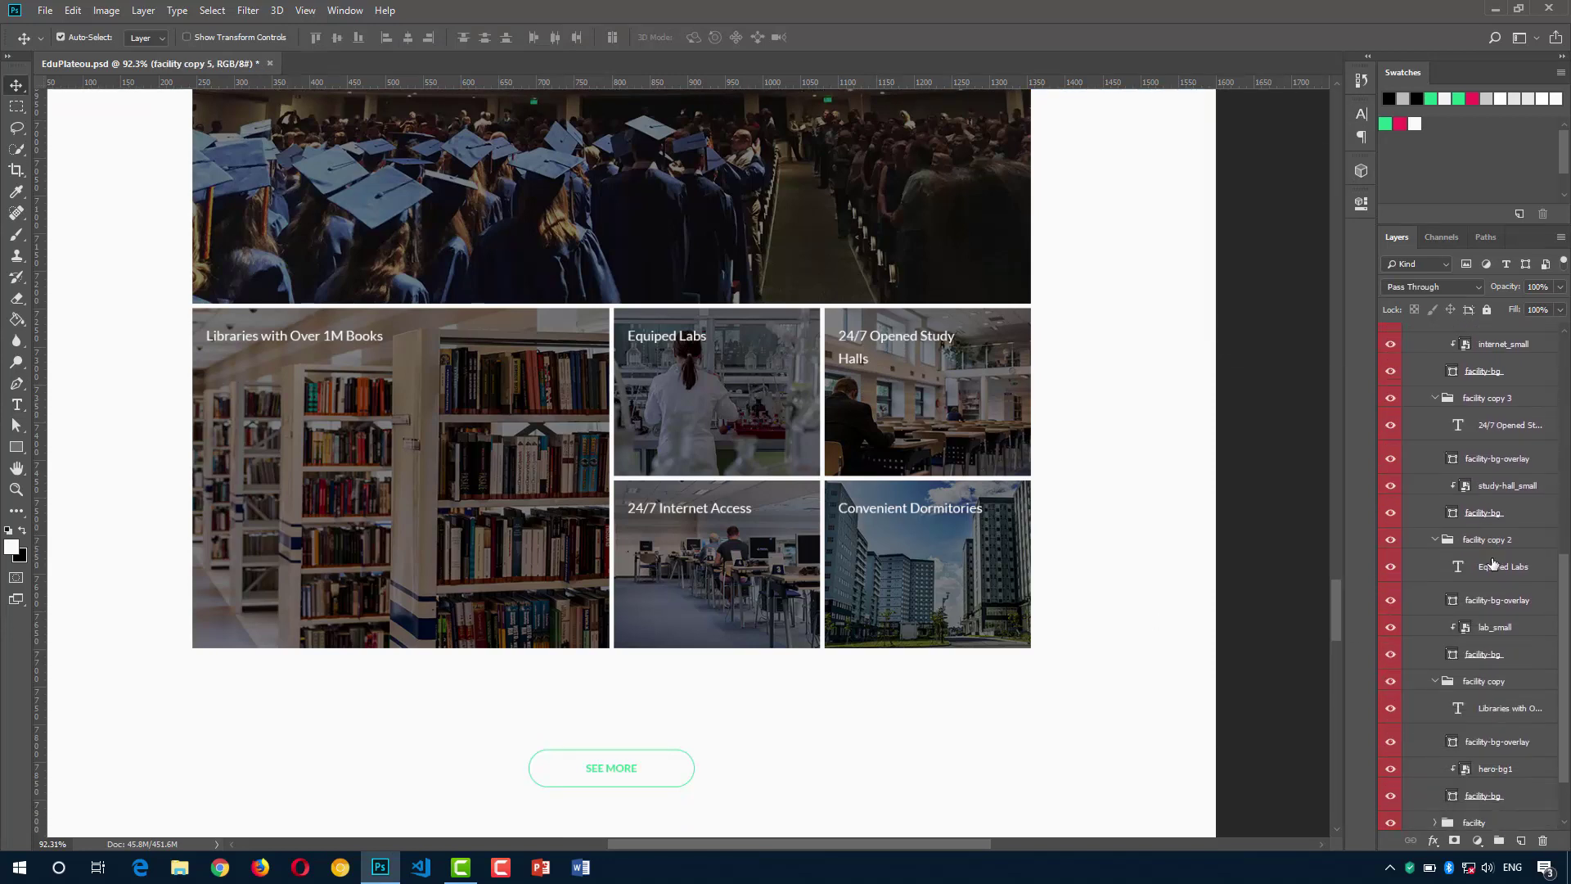
scroll(1494, 563, "down", 2)
left_click(1499, 727, "shift")
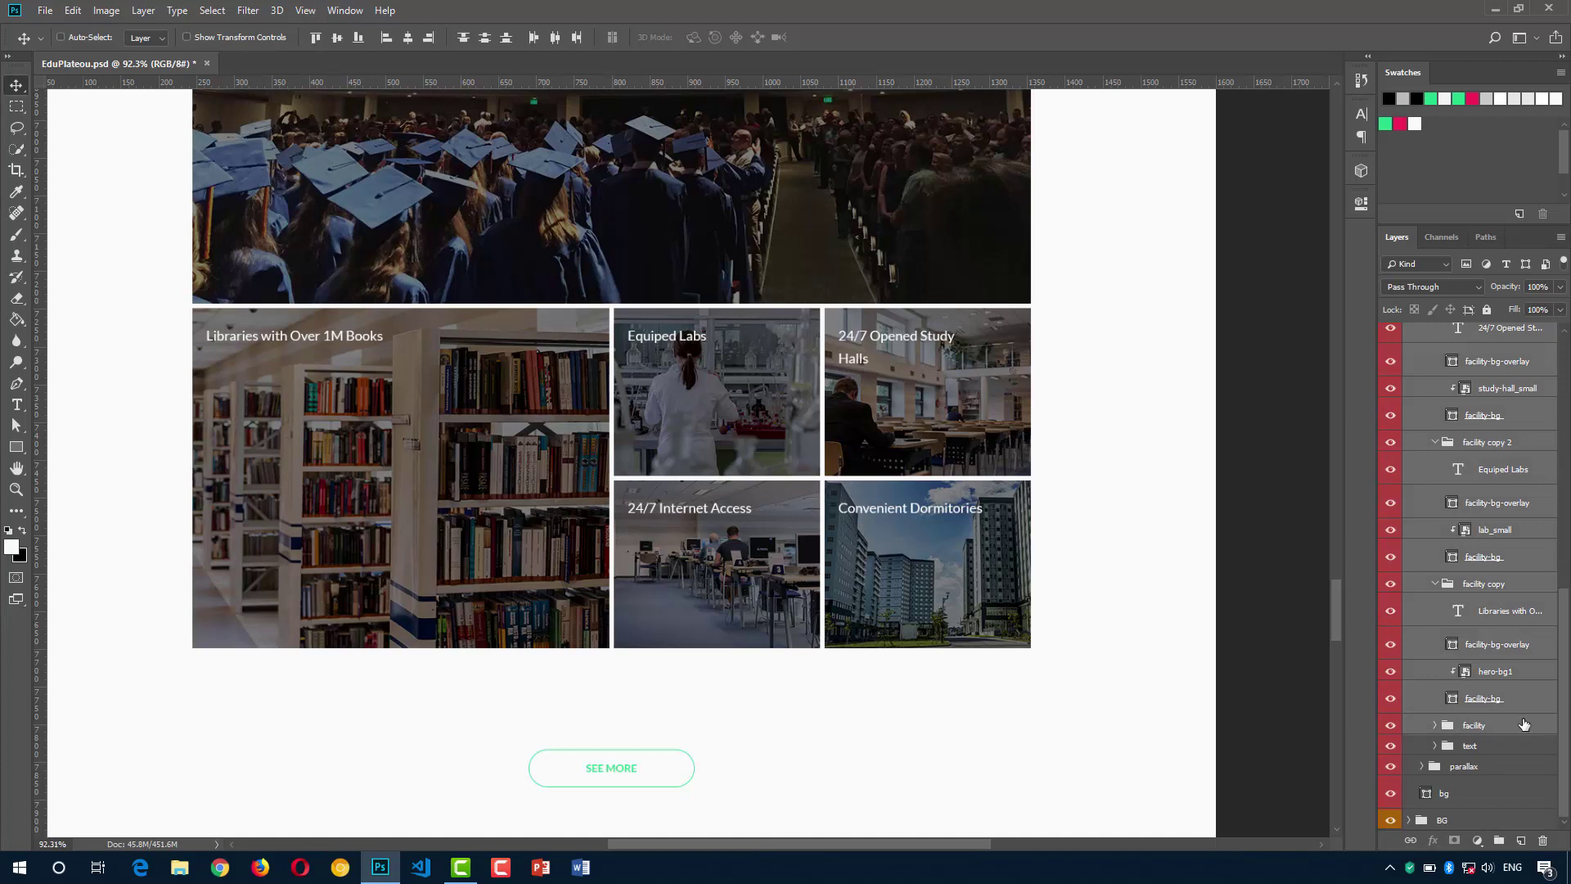
key("ctrl+g")
double_click(1474, 579)
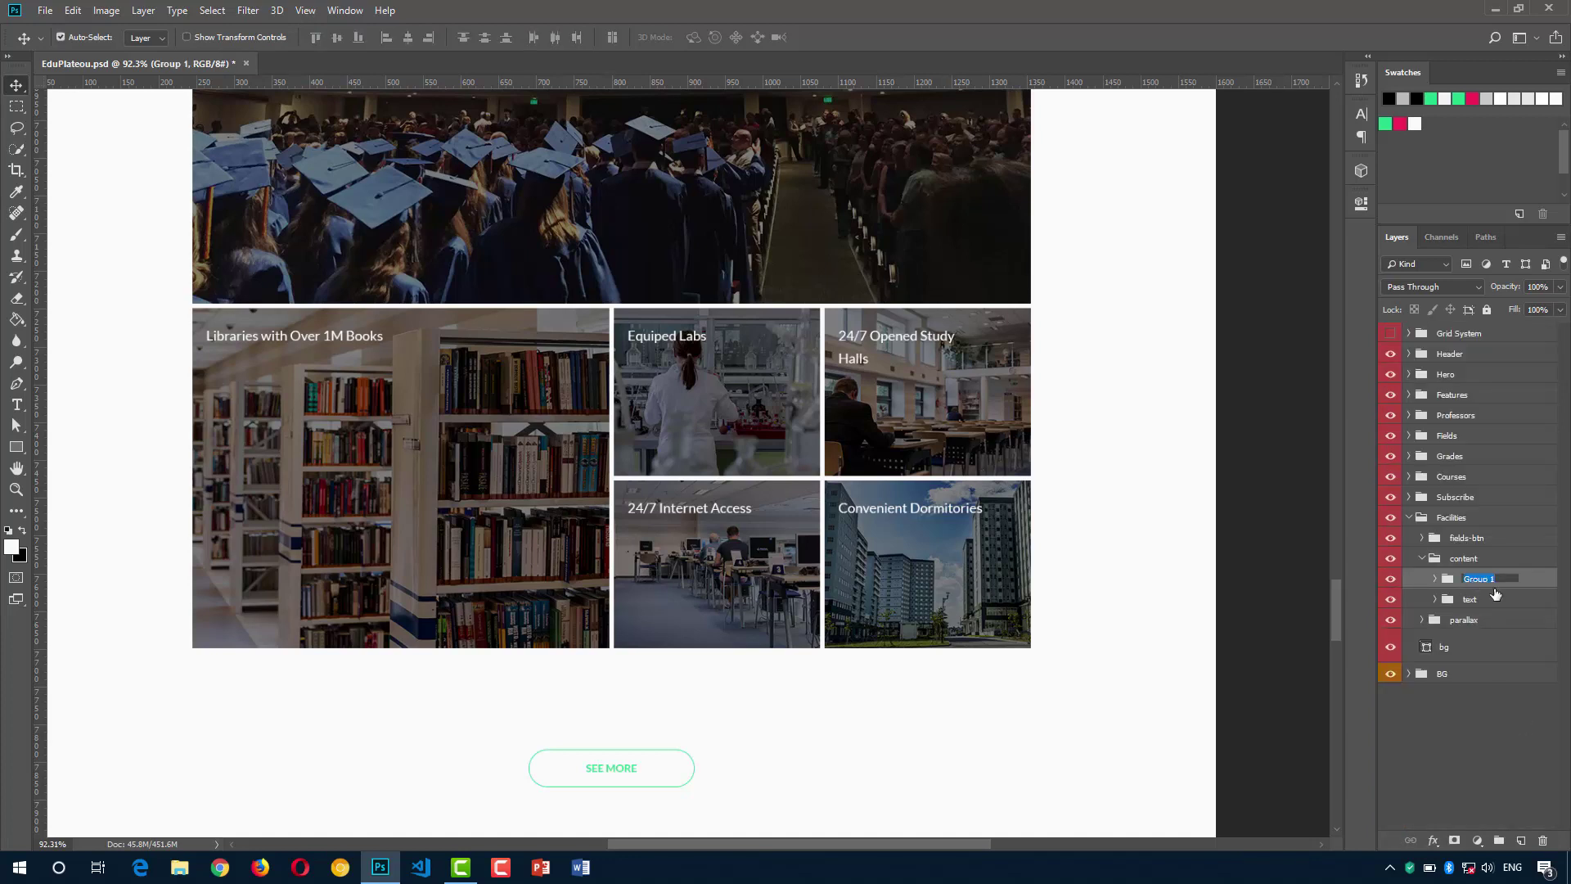
type("facilities")
key("Return")
left_click(1390, 578)
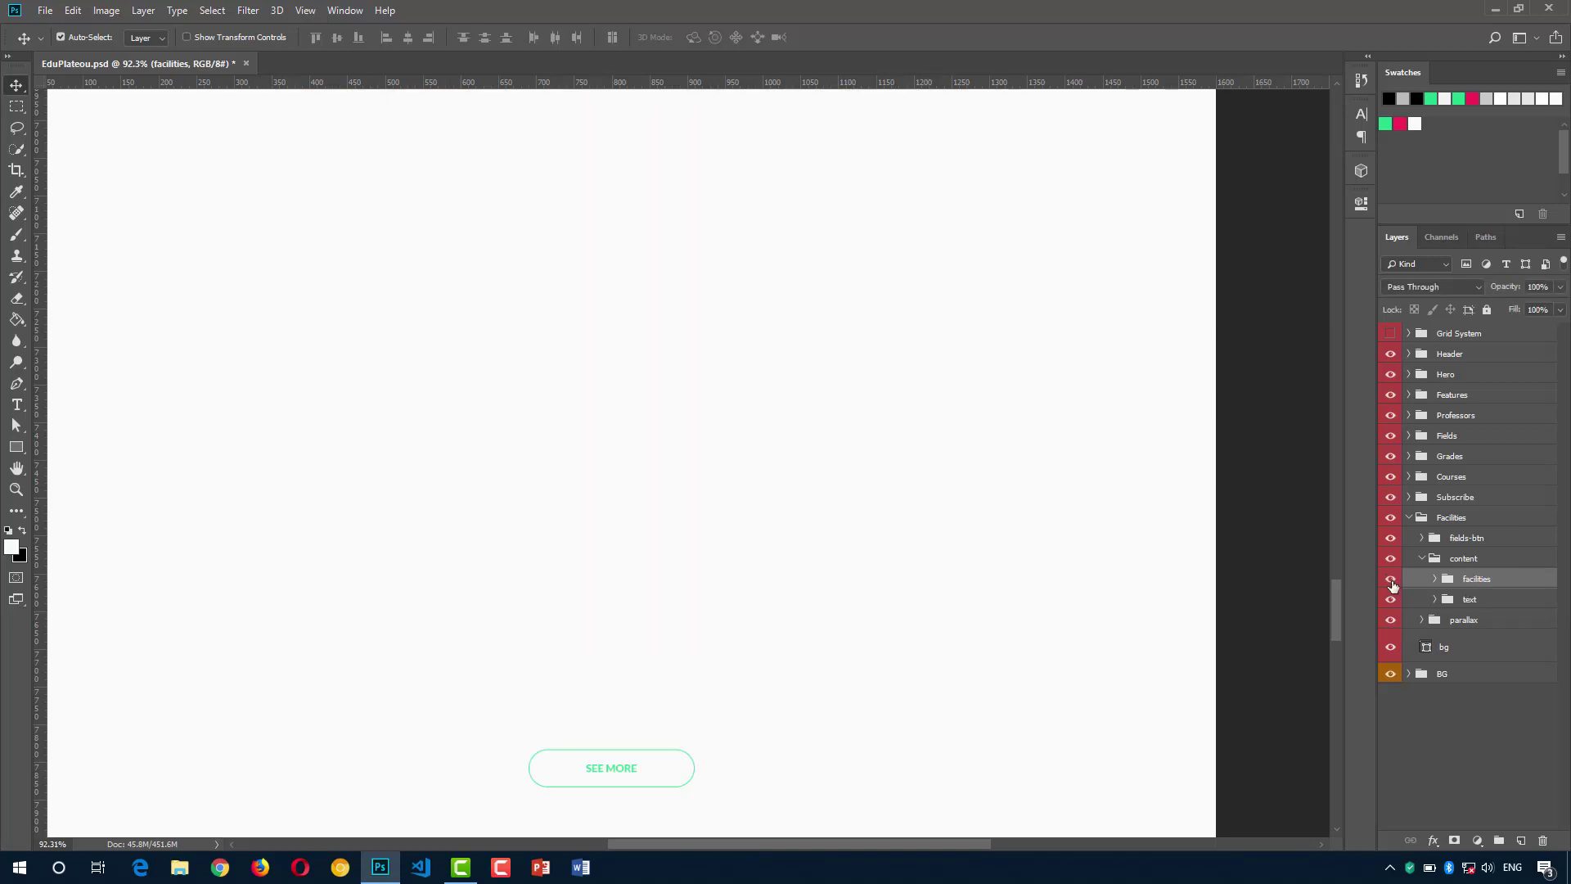
left_click(1390, 578)
left_click_drag(793, 354, 836, 305)
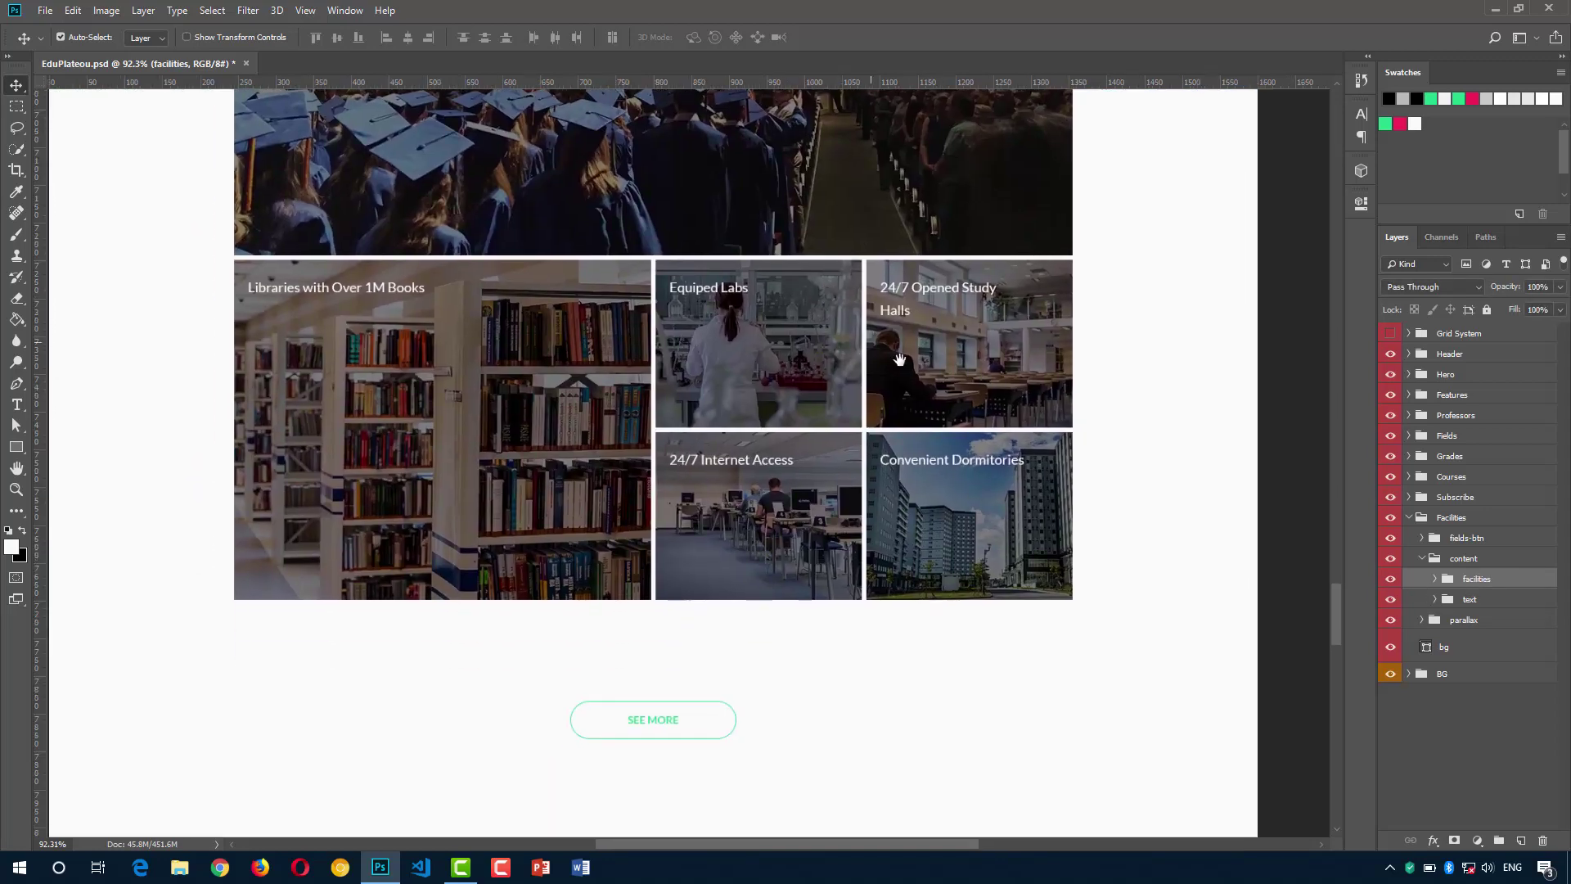
Rename the fields-btn group in the Facilities section as "fac-btn".
left_click(1464, 540)
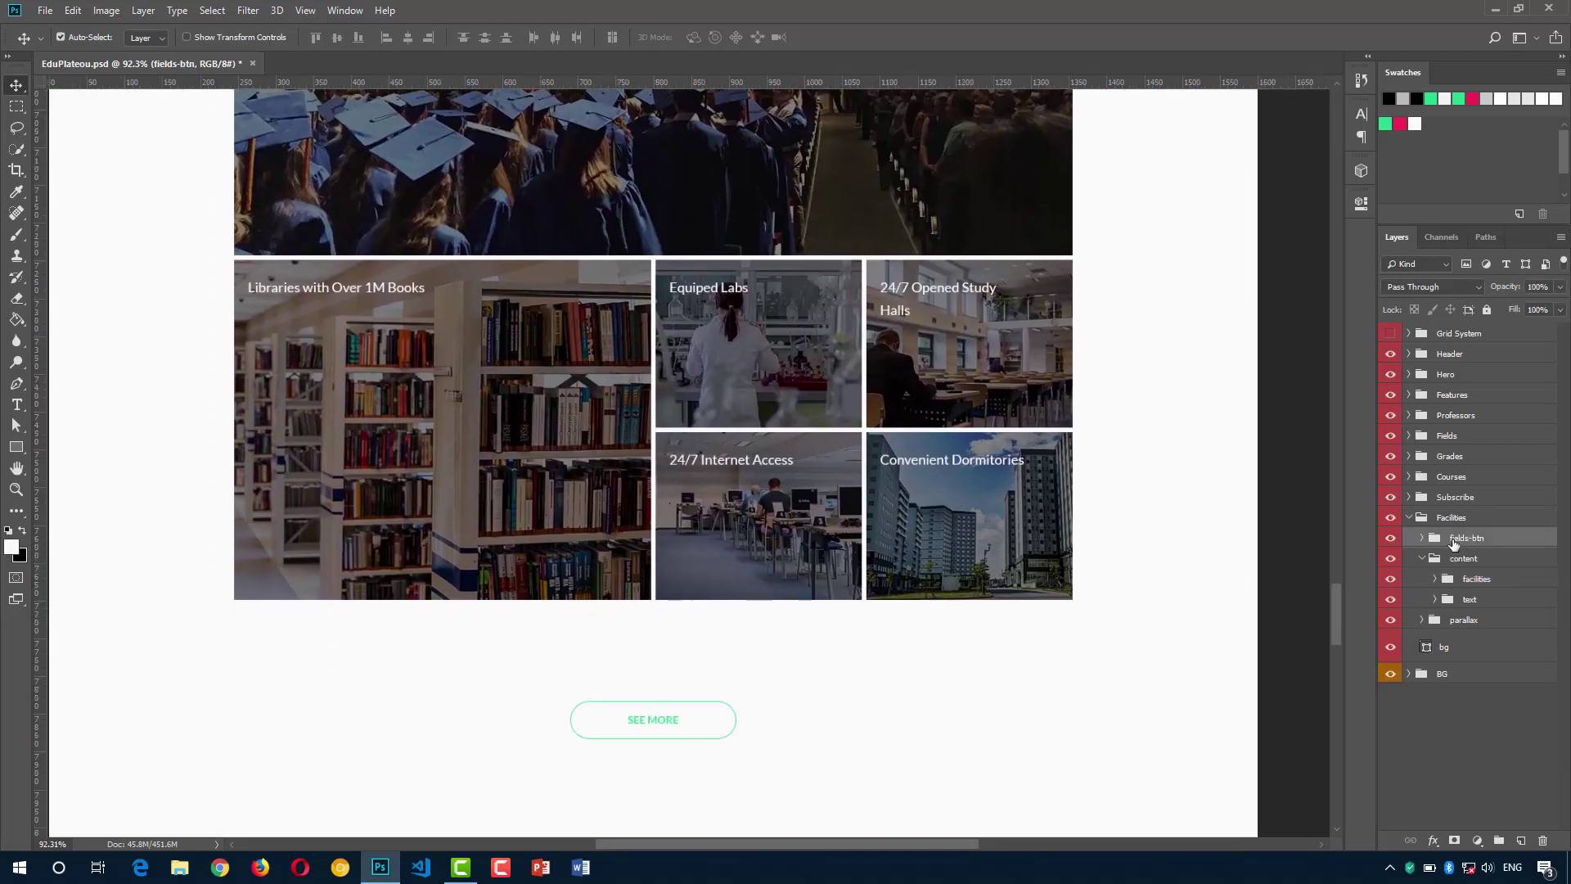
double_click(1457, 540)
type("fac")
key("Return")
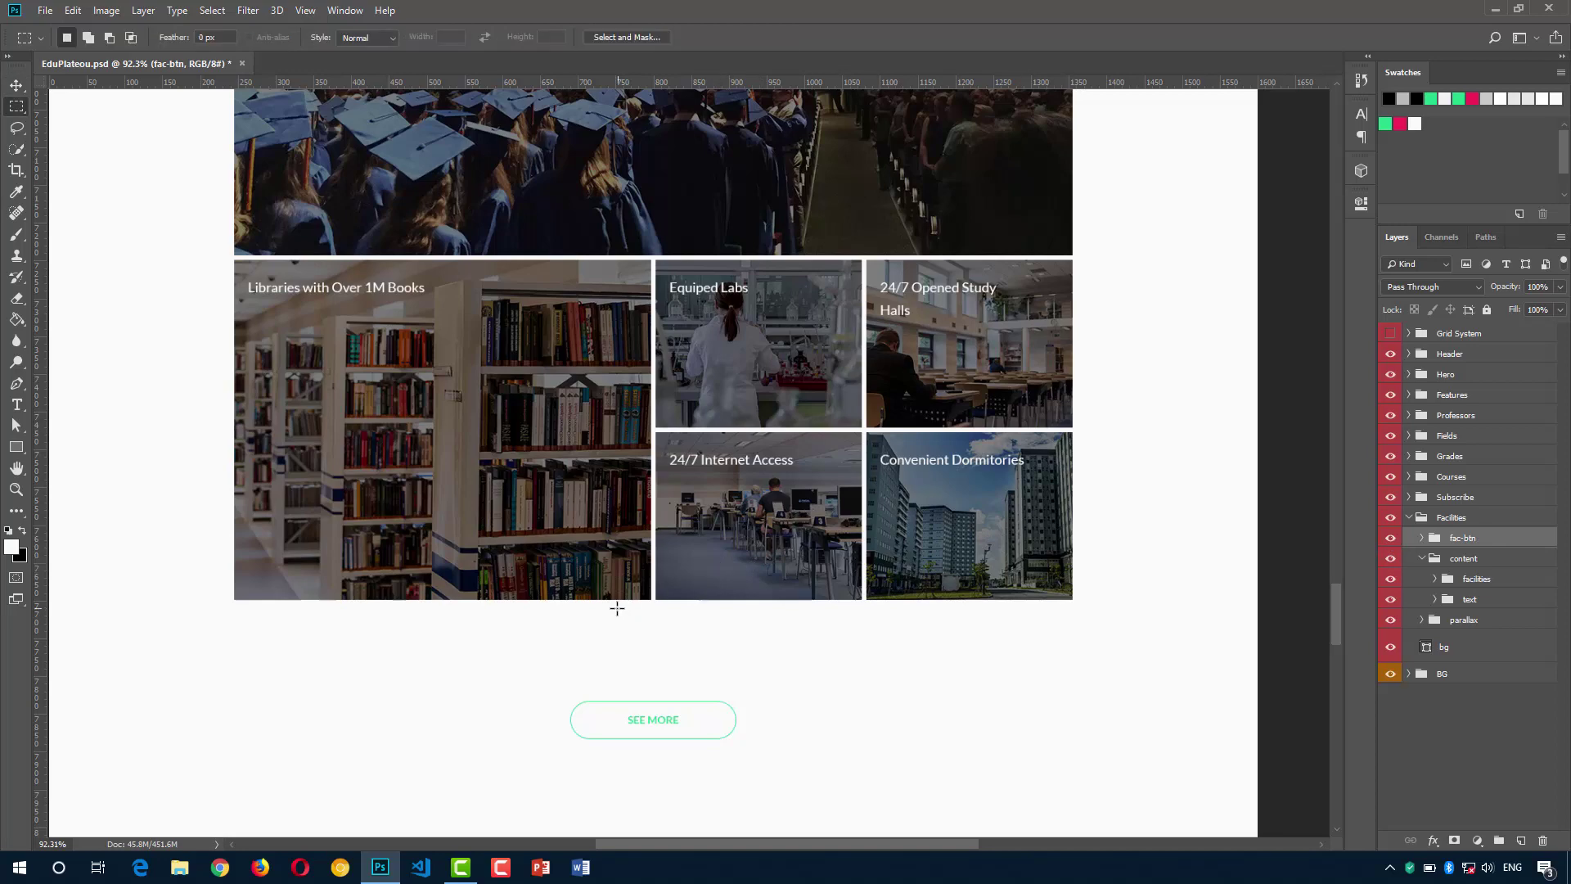
Move the See More button group up to the facility grid's lower edge, leaving a 60 px gap below the cards.
left_click_drag(635, 621, 517, 362)
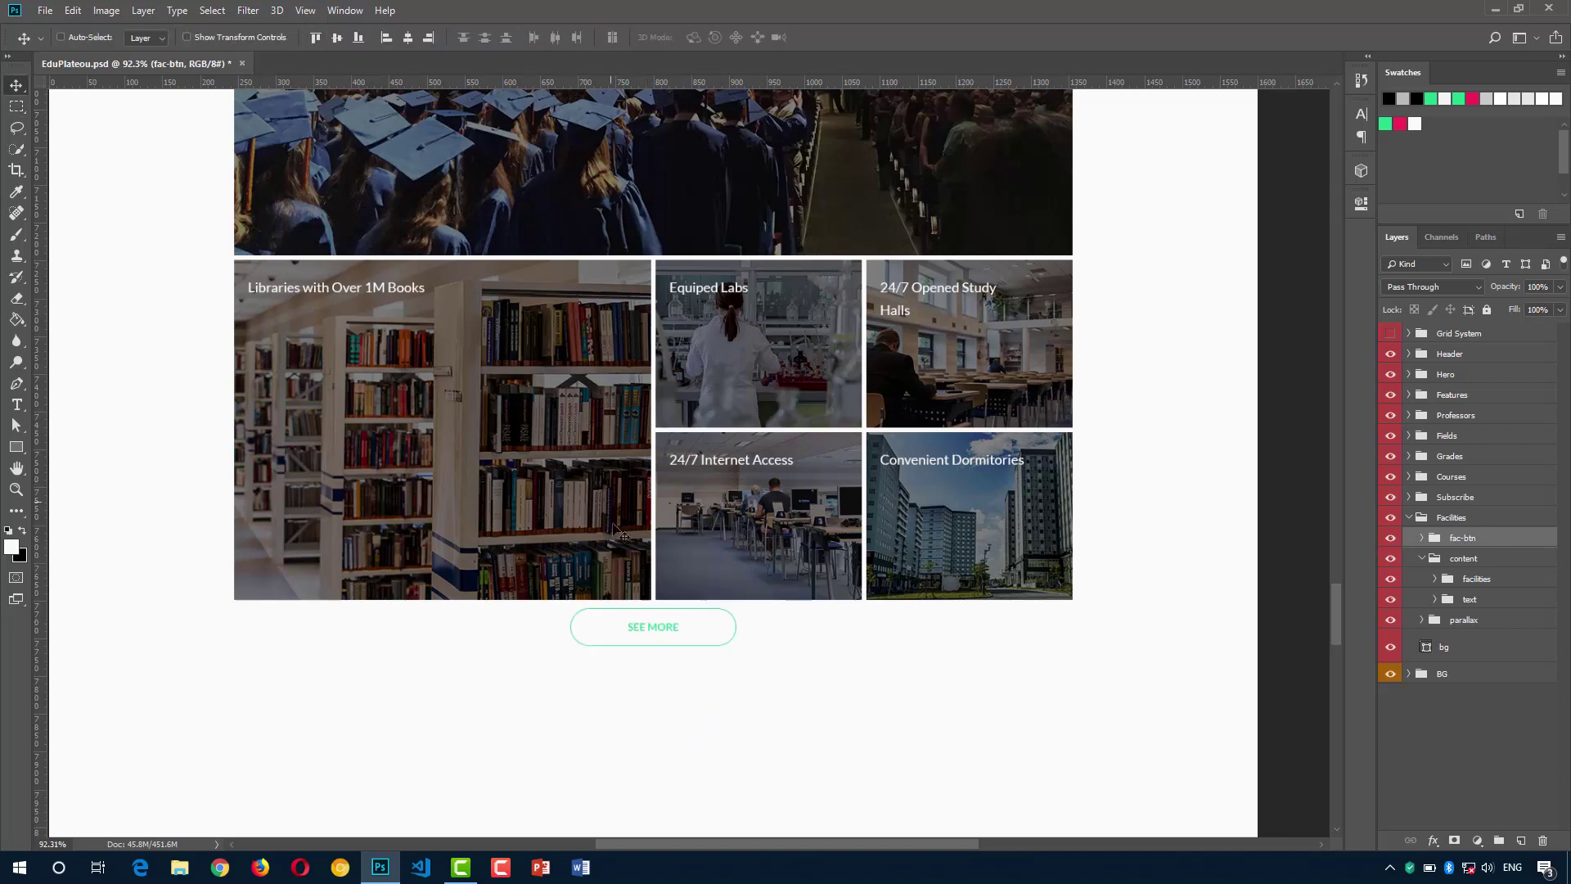
scroll(659, 585, "up", 3)
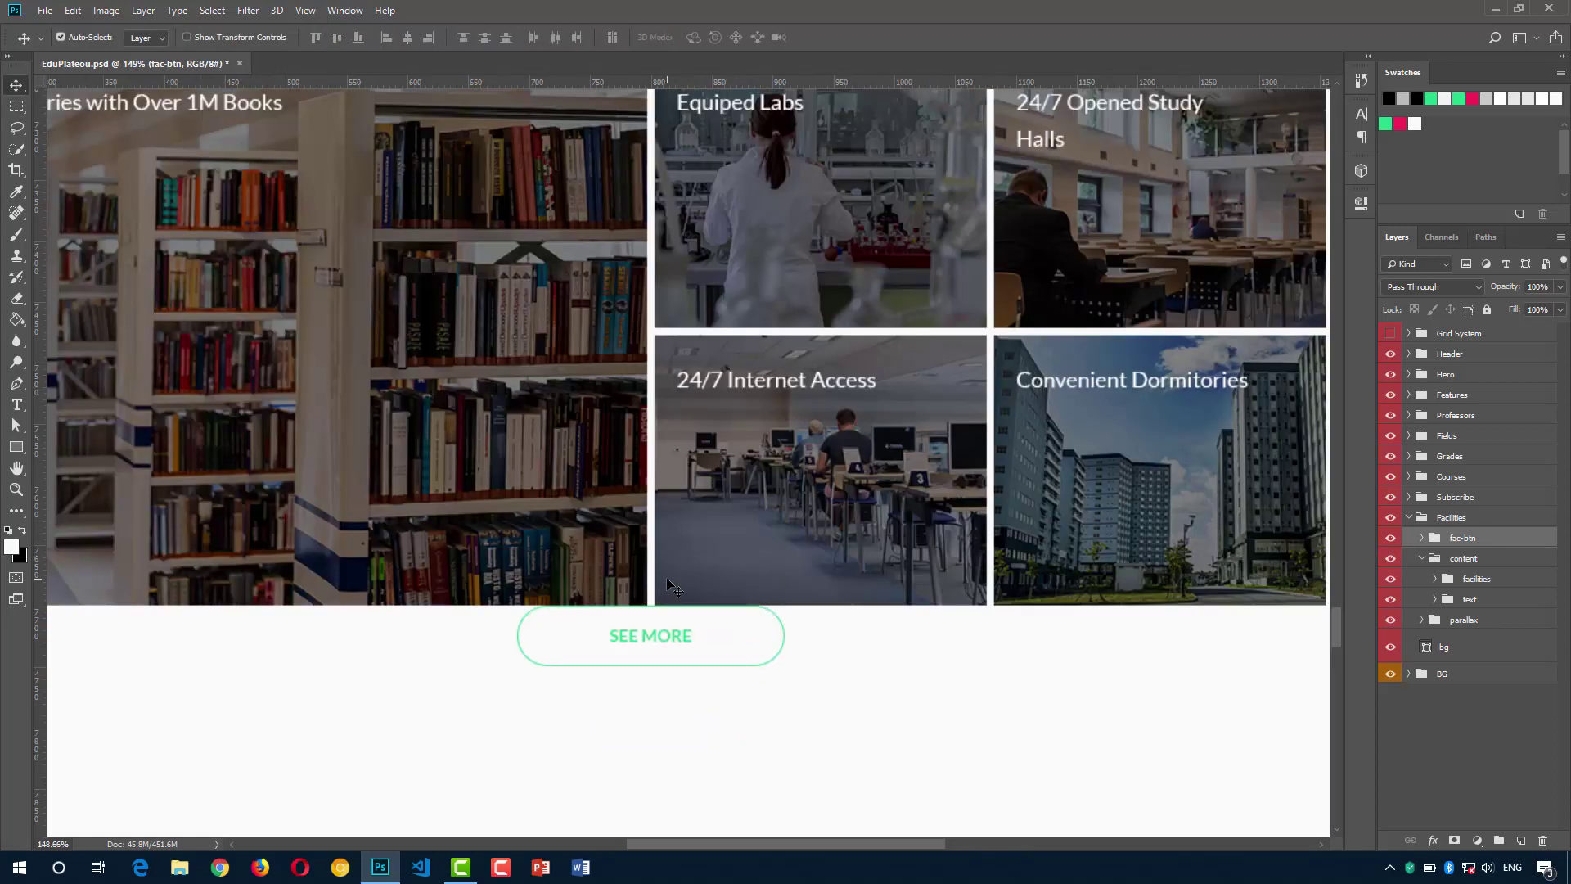
key("shift+Down")
key("shift+Down")
key("shift+Down")
key("shift+Down")
key("shift+Down")
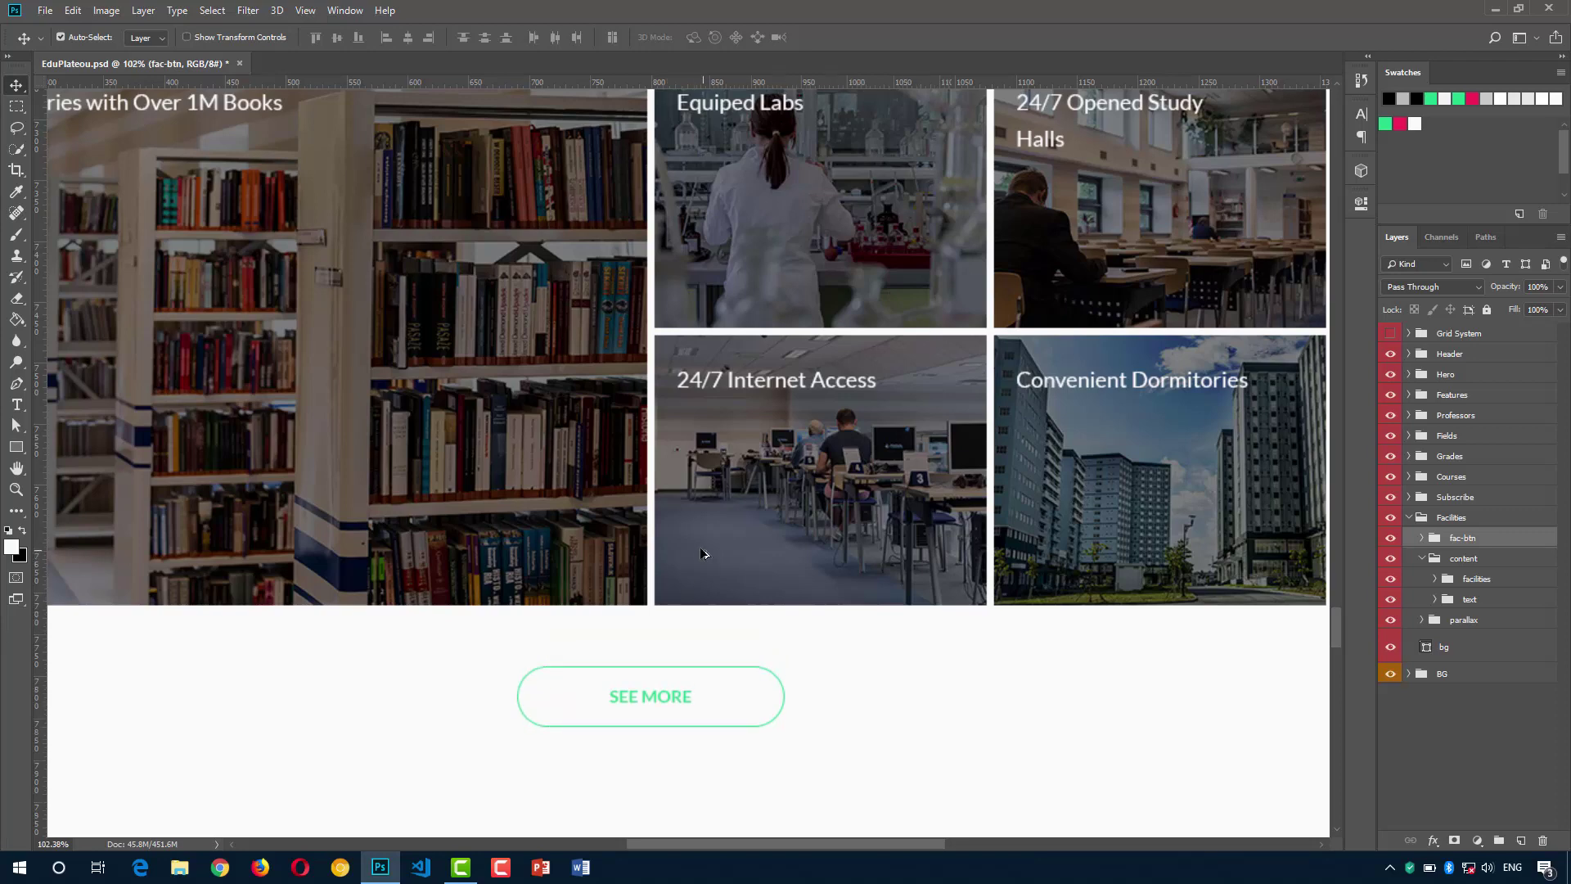
scroll(705, 550, "down", 3)
key("shift+Down")
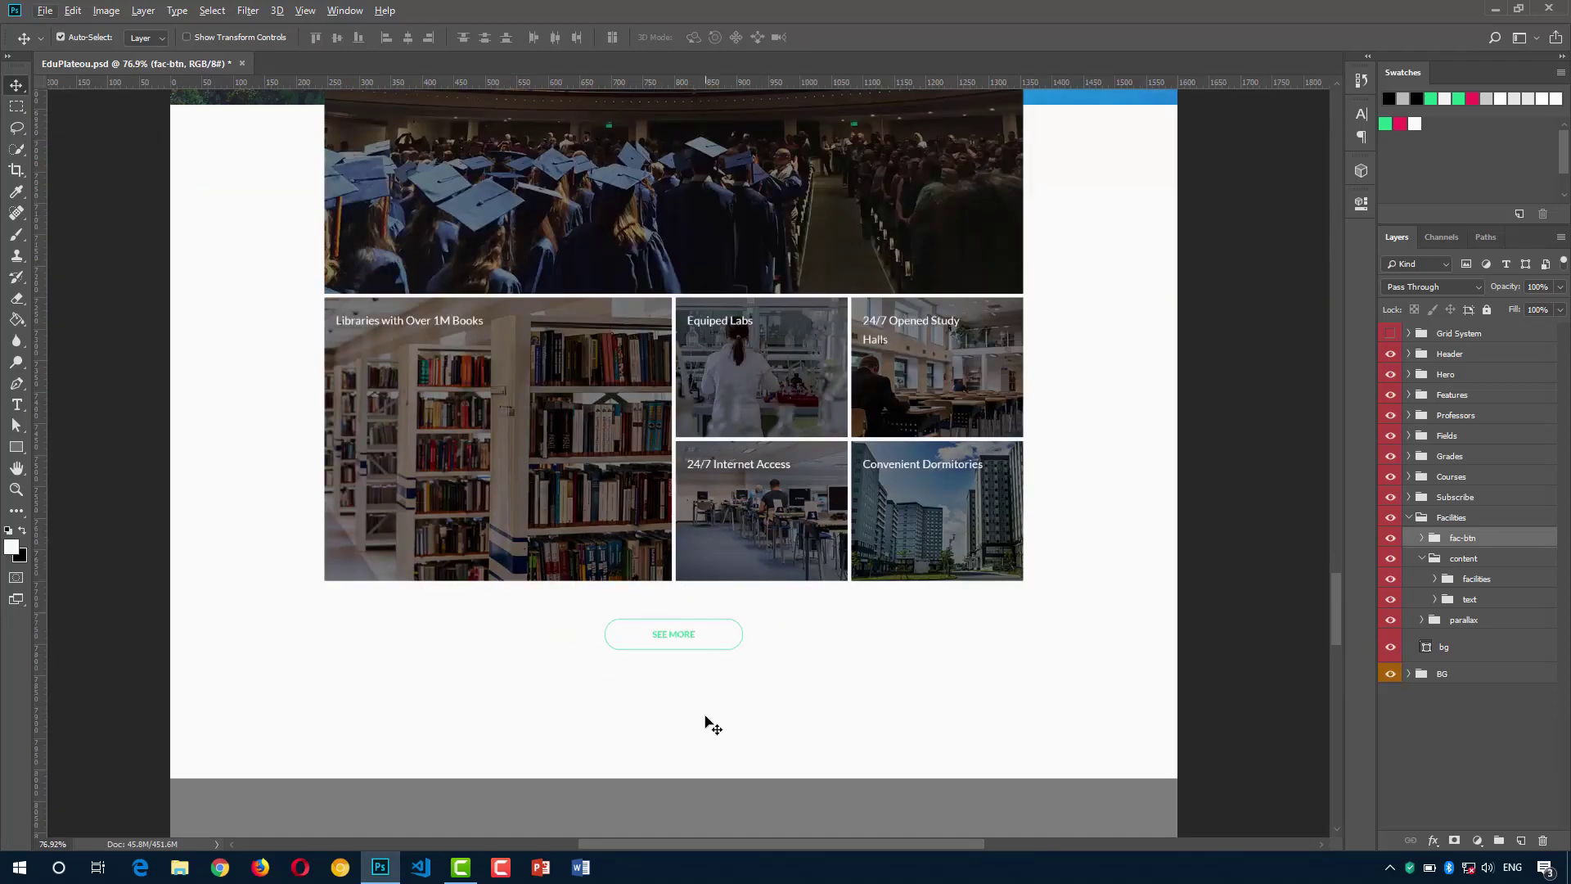
Measure the vertical gap between the See More button and the lower edge of the Facilities section background.
scroll(704, 719, "up", 1)
scroll(696, 716, "down", 3)
scroll(702, 709, "up", 3)
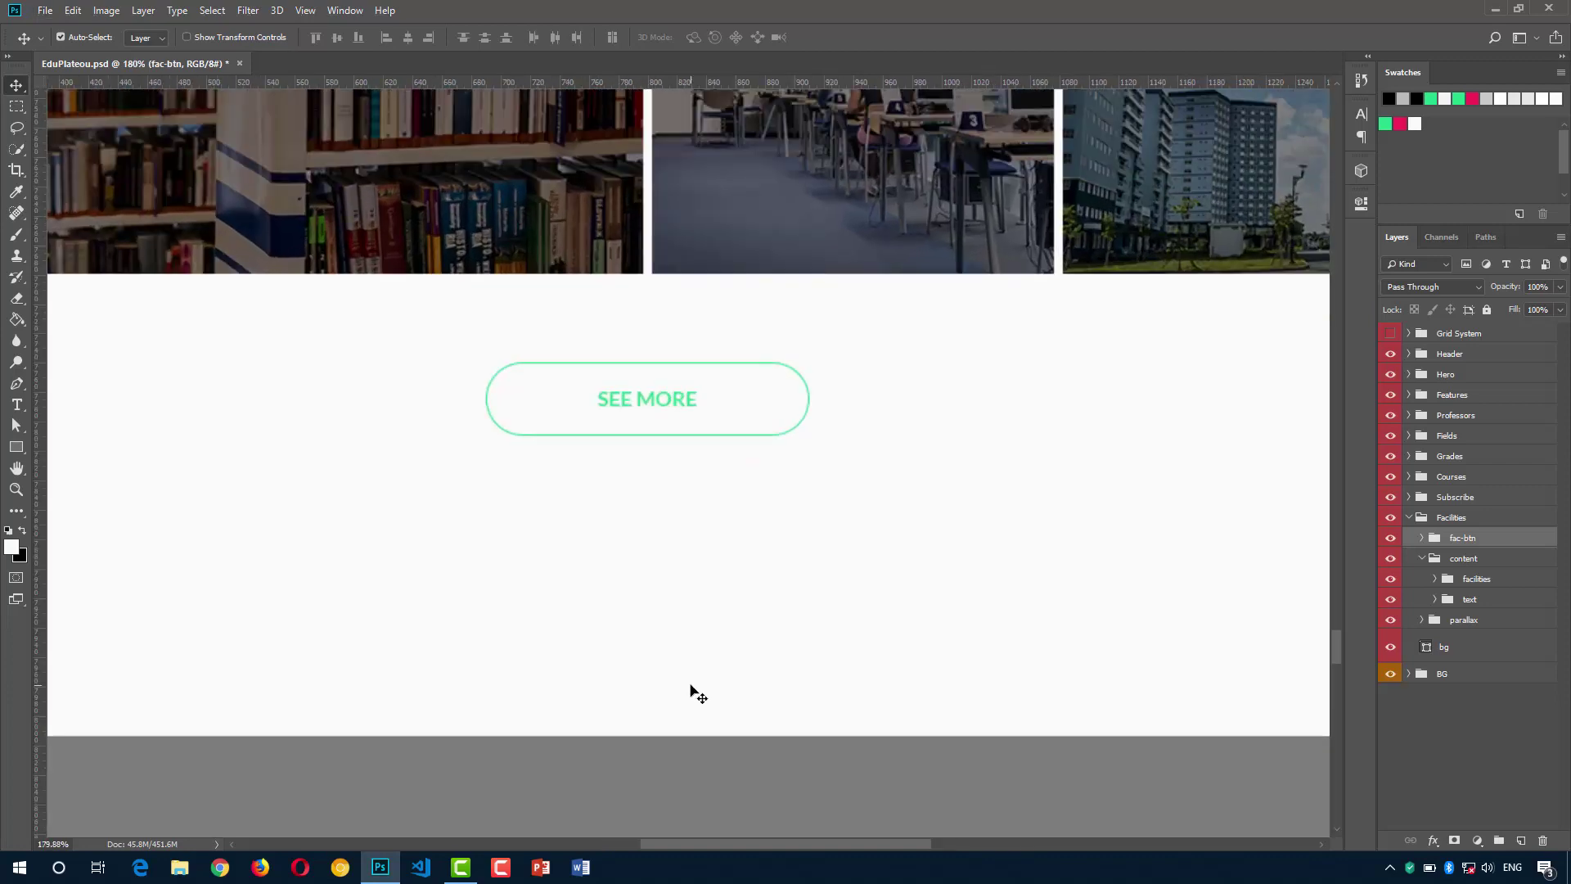
key("m")
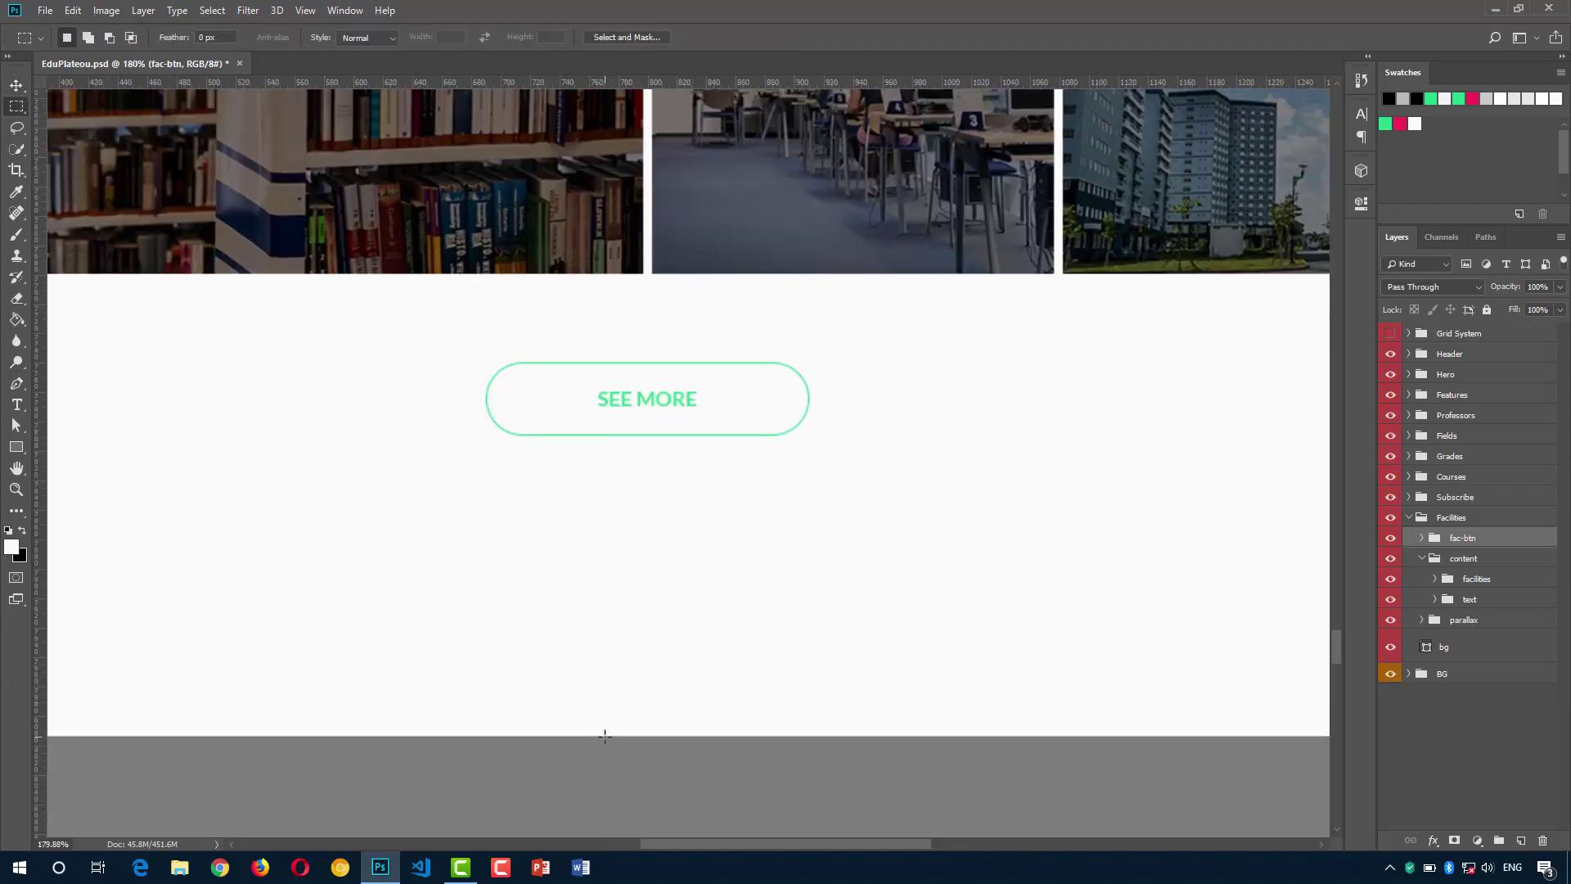
left_click_drag(589, 722, 757, 436)
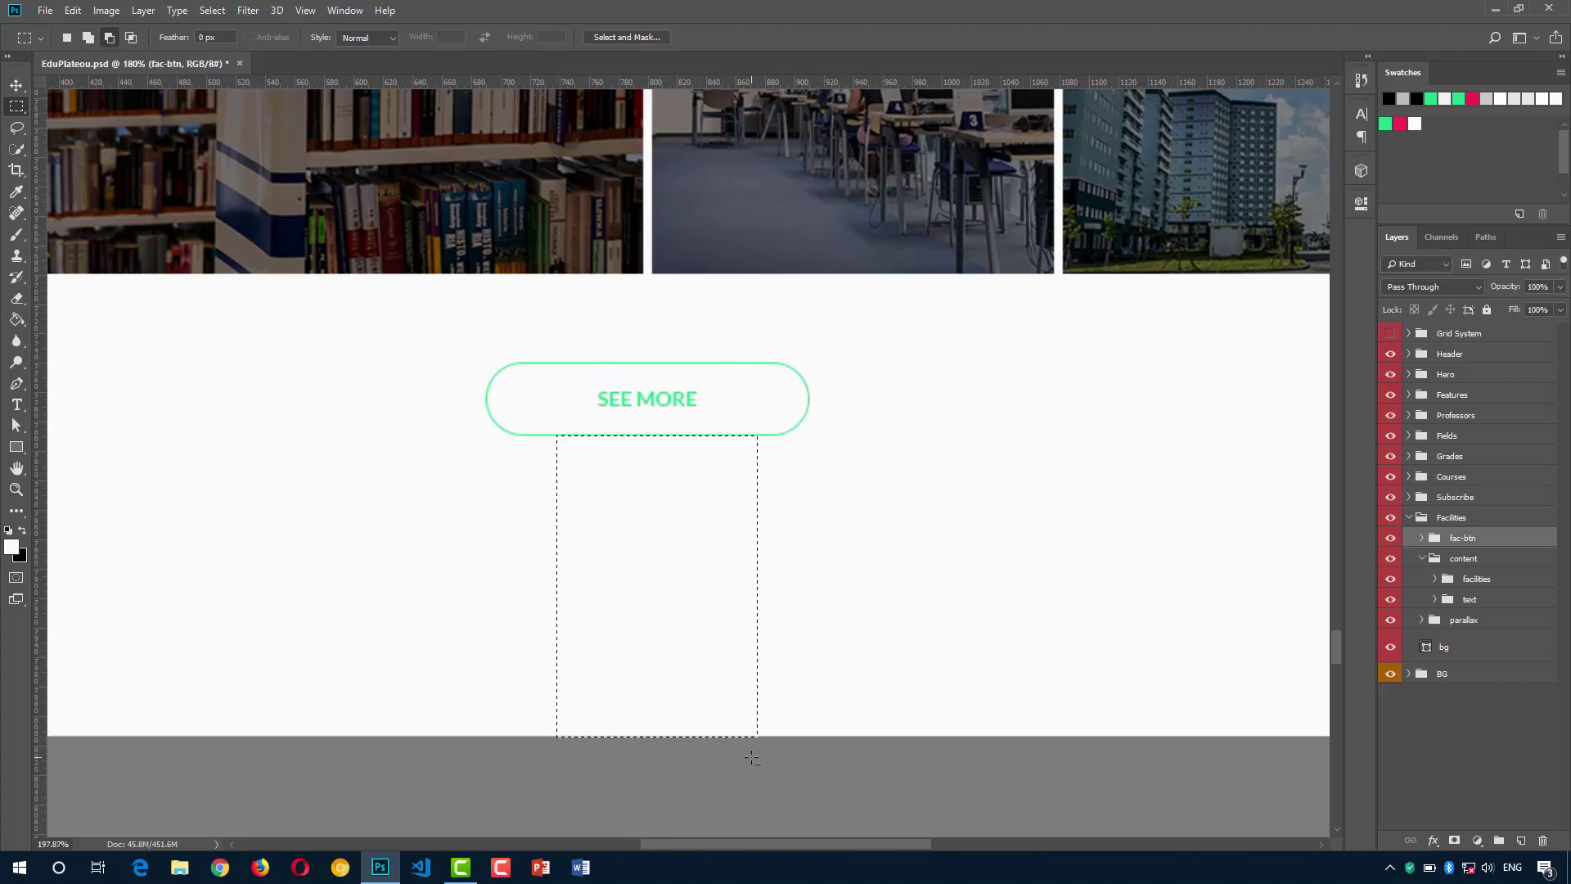
scroll(751, 758, "up", 2)
left_click(761, 725)
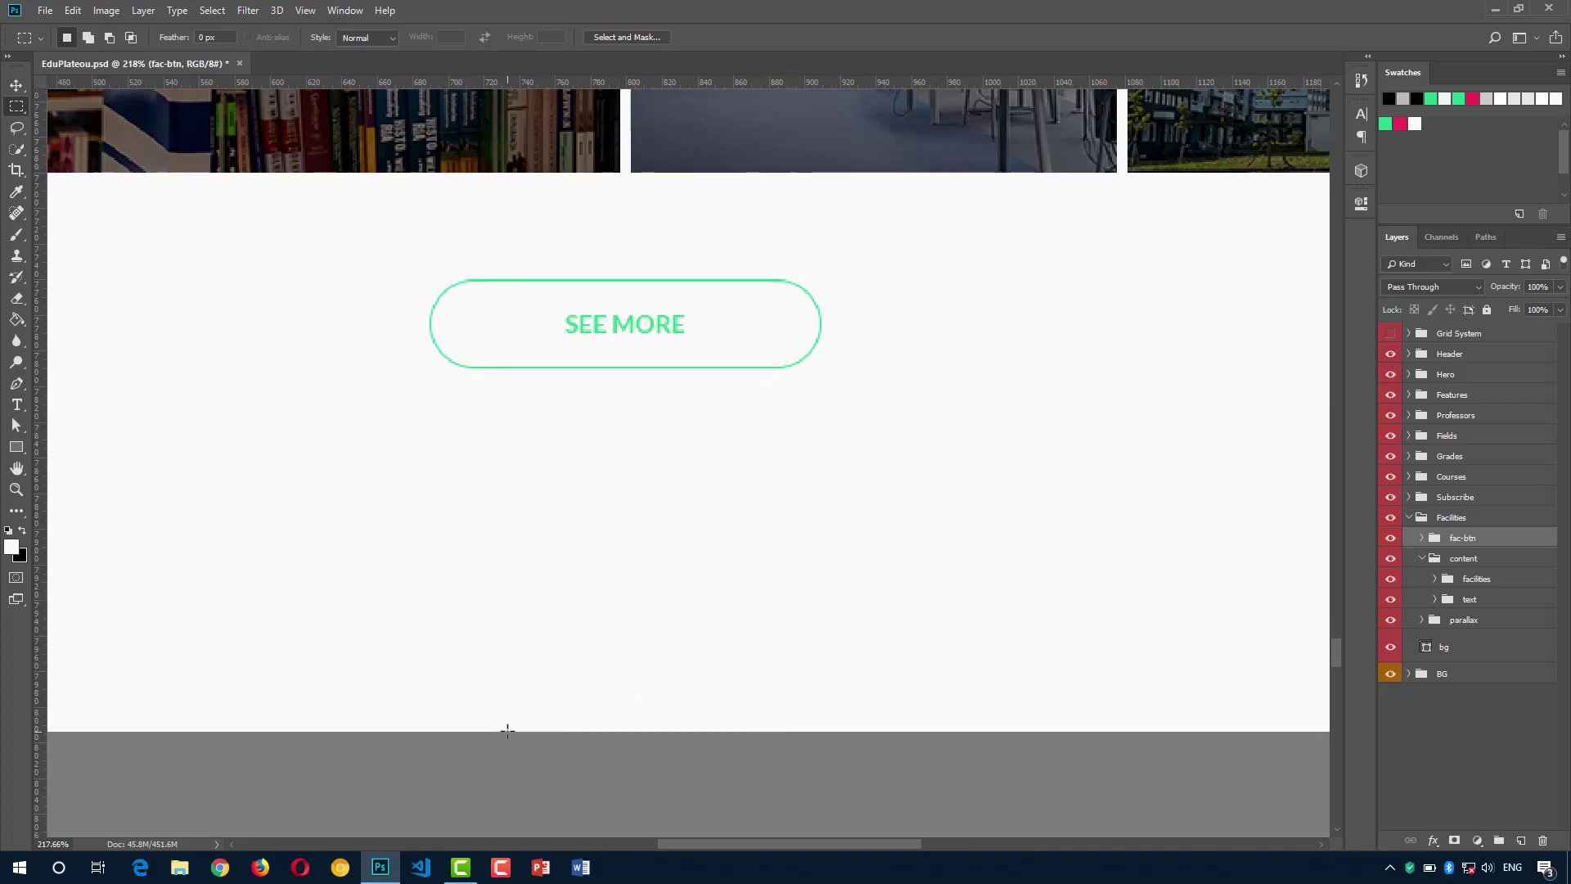
left_click_drag(514, 730, 772, 369)
scroll(804, 464, "down", 3)
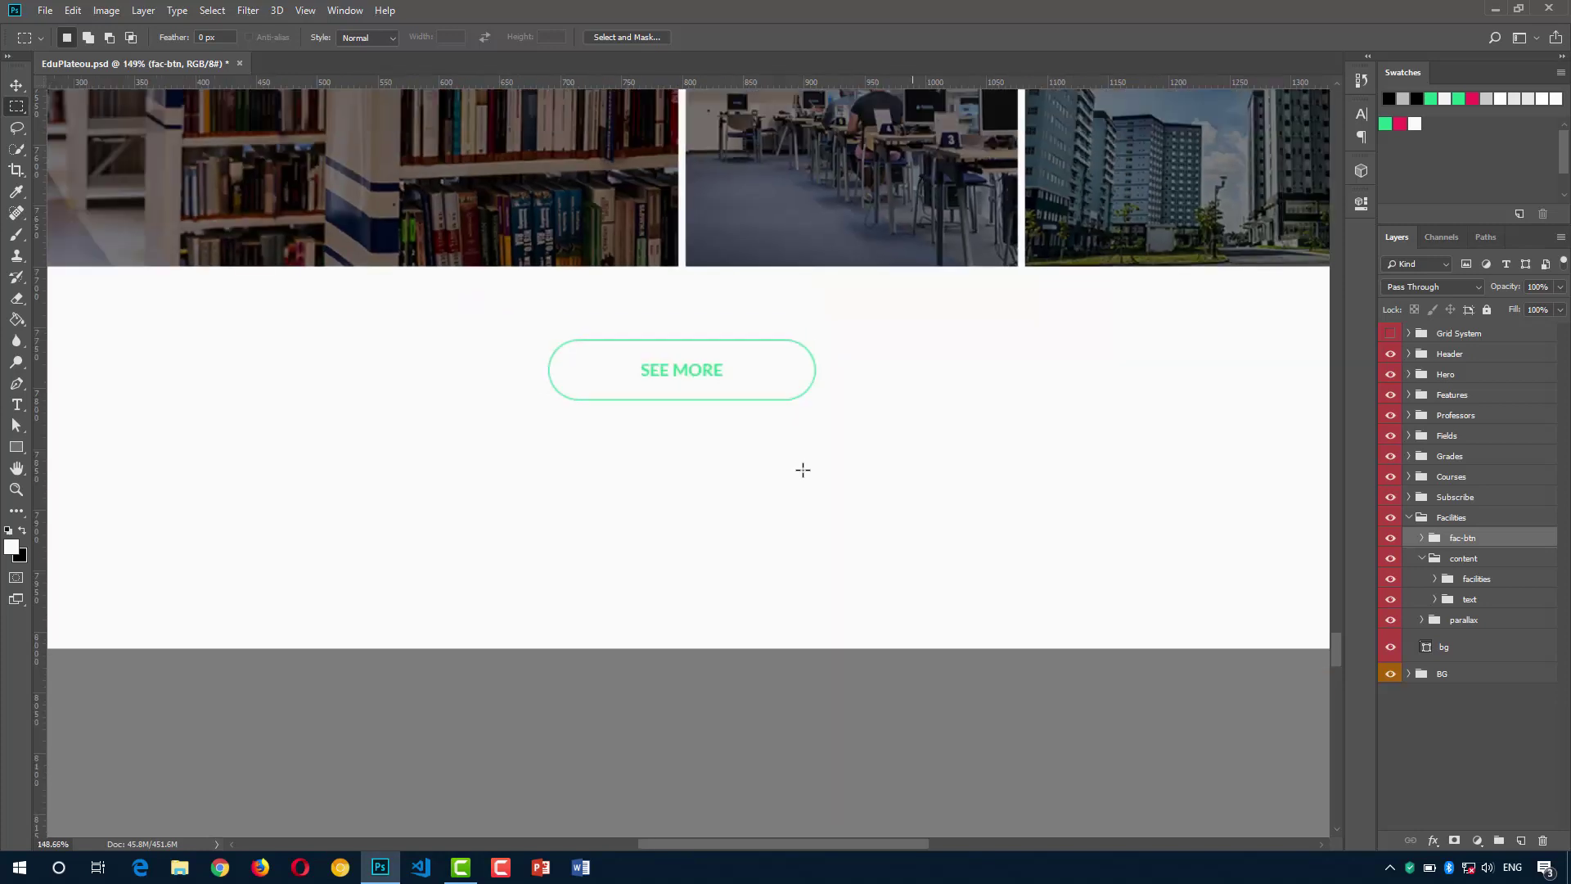
Set the height of the Facilities section's bg shape to 1796 px.
left_click(1361, 205)
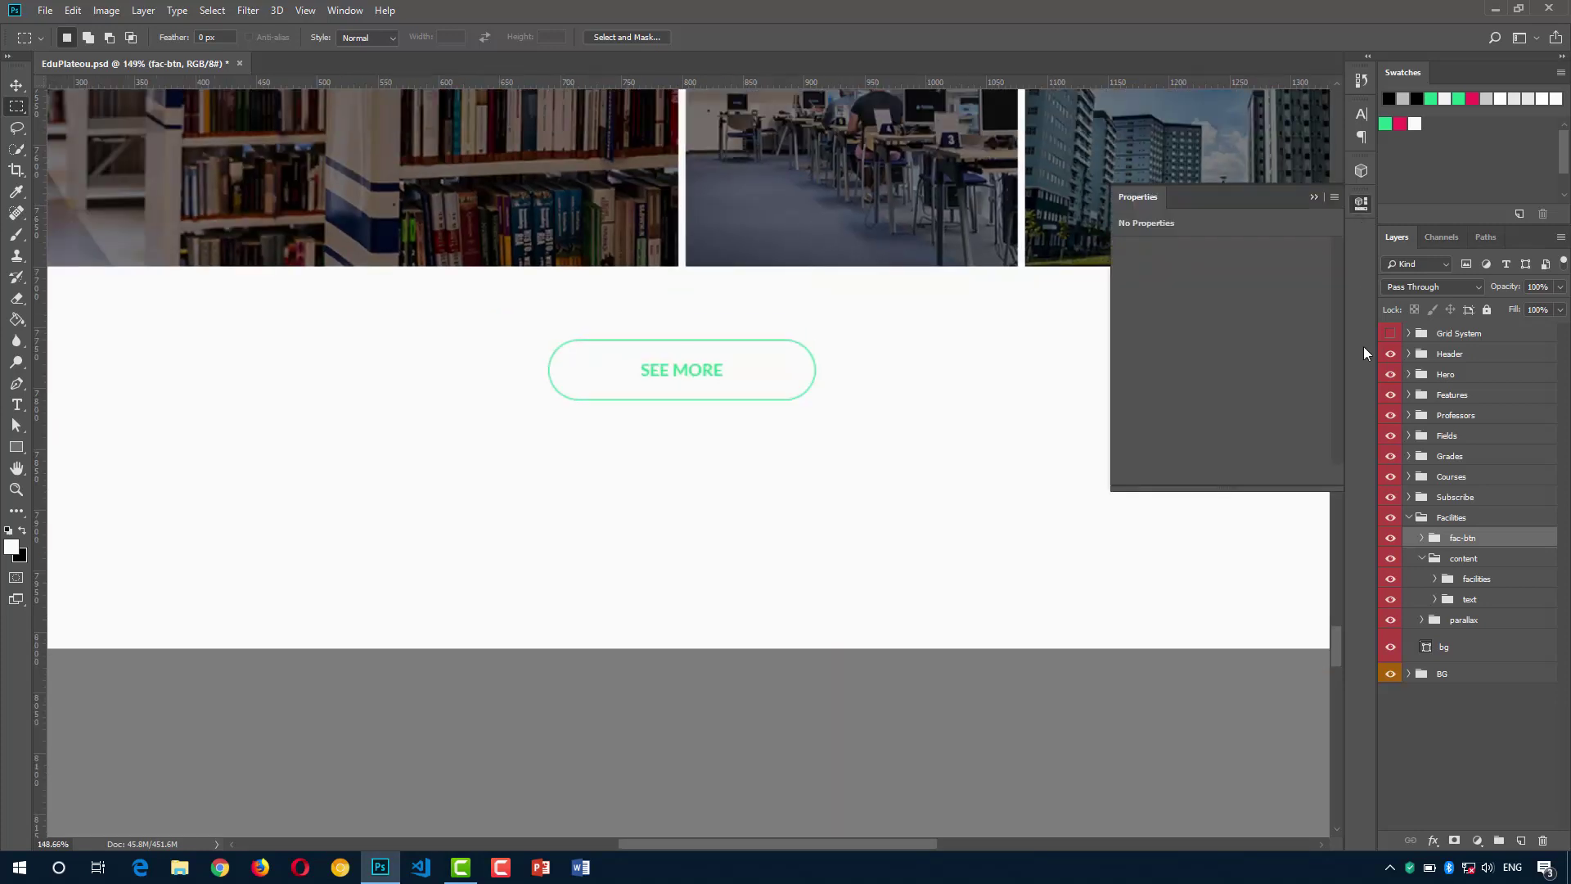
left_click(1443, 648)
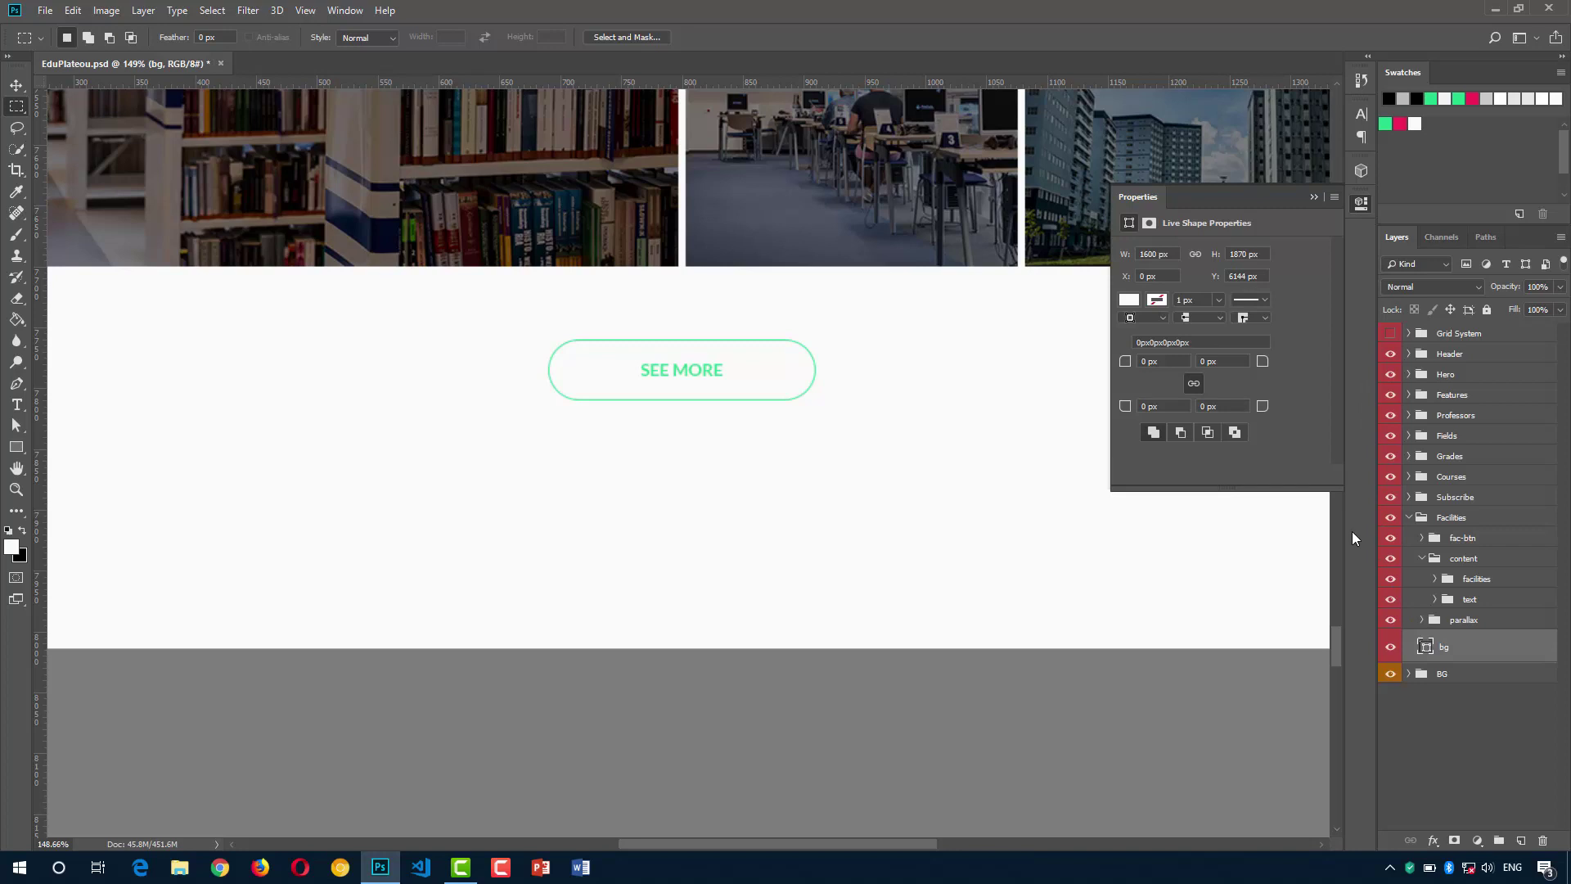
left_click_drag(1266, 257, 1188, 259)
type("1796")
key("Return")
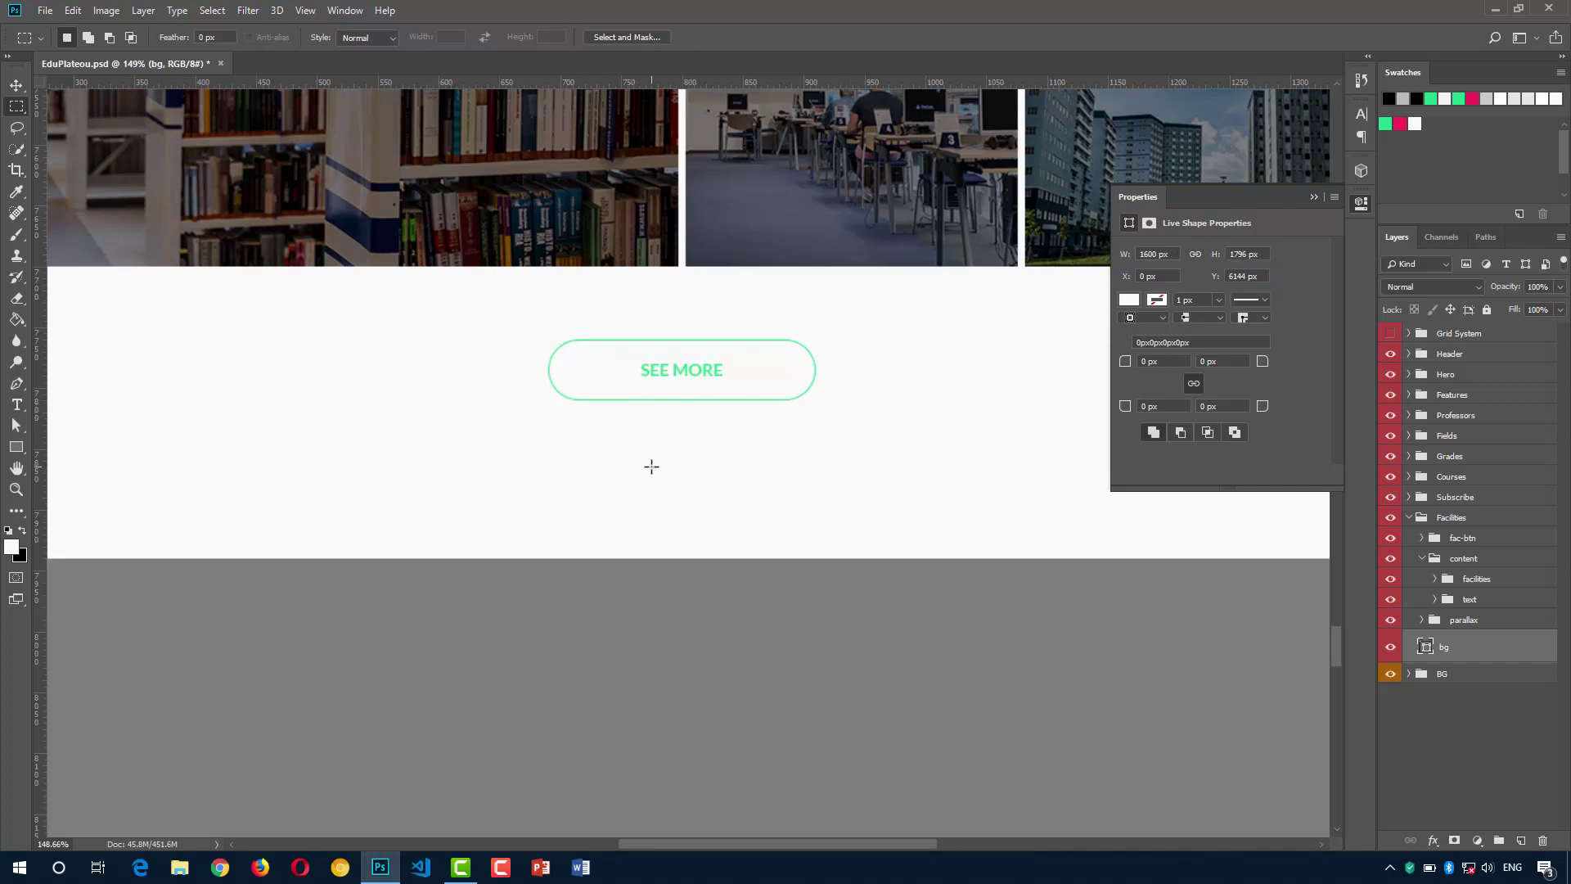
Measure the space between the See More button and the shortened background's lower edge, and review the whole Facilities section.
scroll(652, 463, "up", 3)
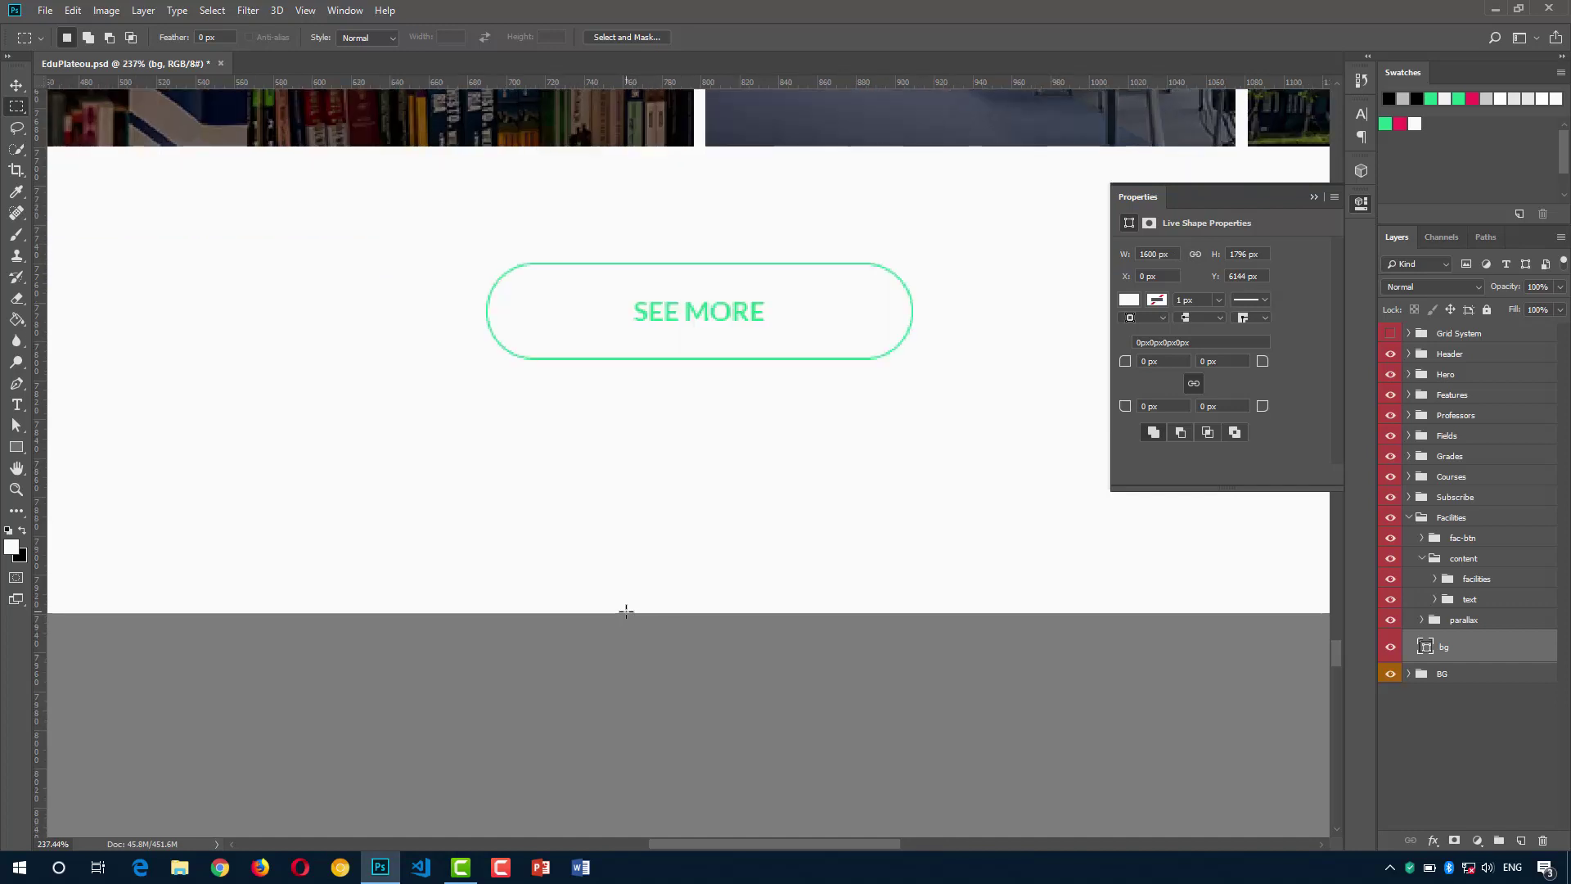
left_click_drag(623, 612, 851, 360)
left_click(898, 417)
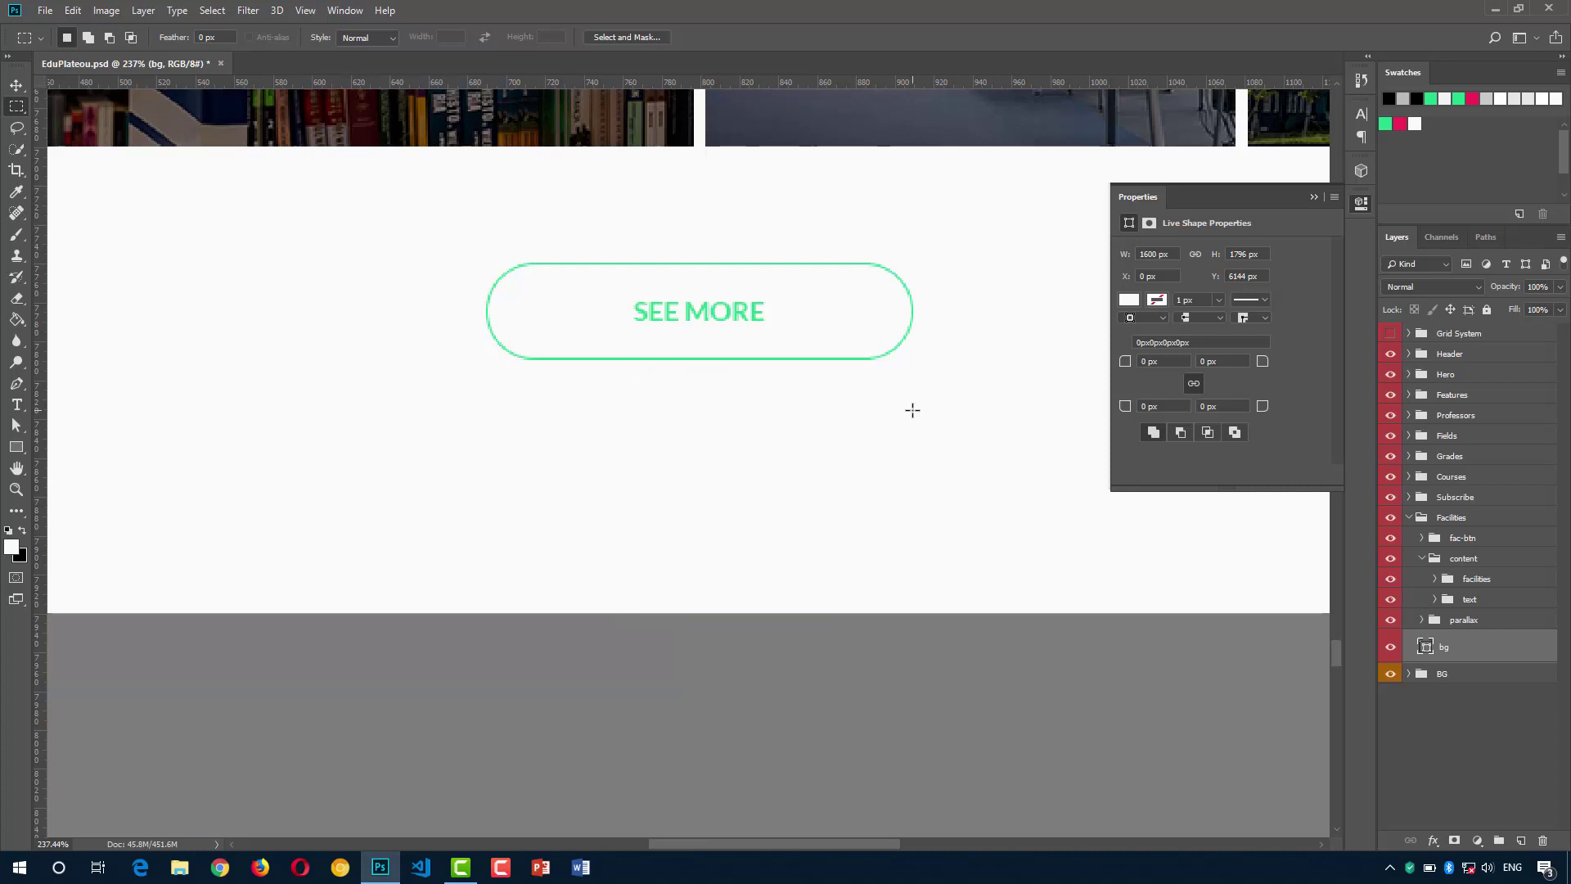
scroll(908, 410, "down", 5)
left_click_drag(841, 87, 845, 424)
left_click_drag(843, 143, 835, 332)
scroll(775, 316, "down", 3)
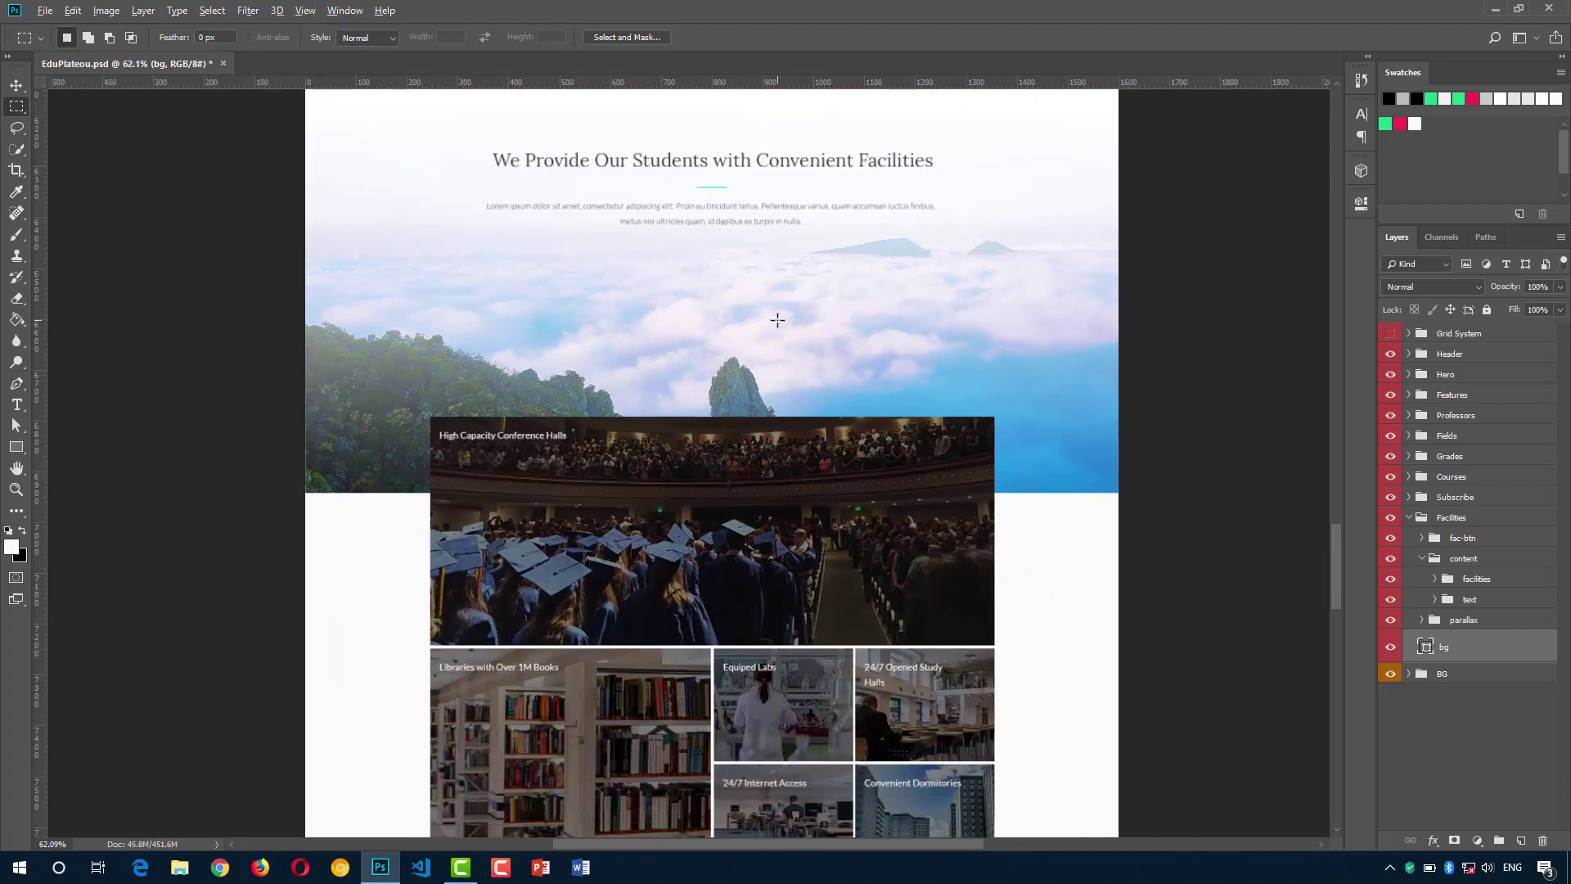
scroll(777, 320, "down", 2)
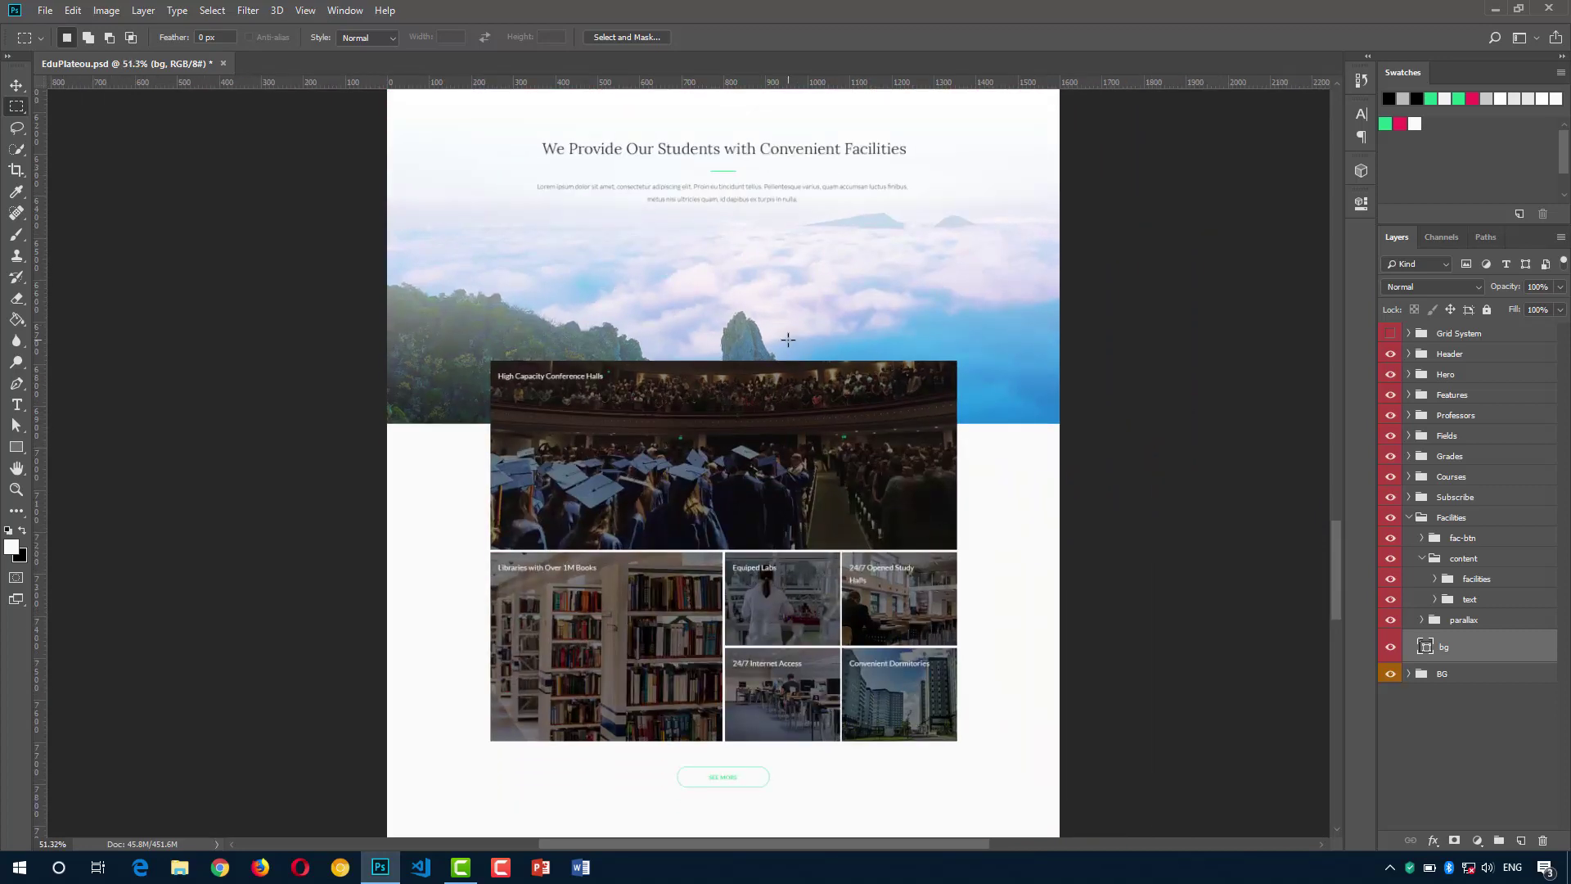